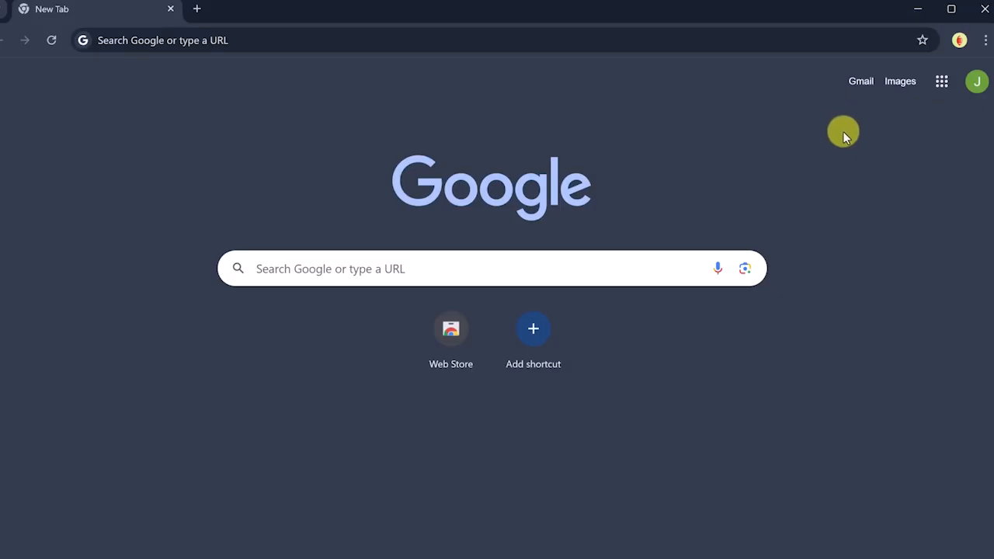
Open Google Docs from the Google apps grid on Chrome's new tab page.
click(942, 86)
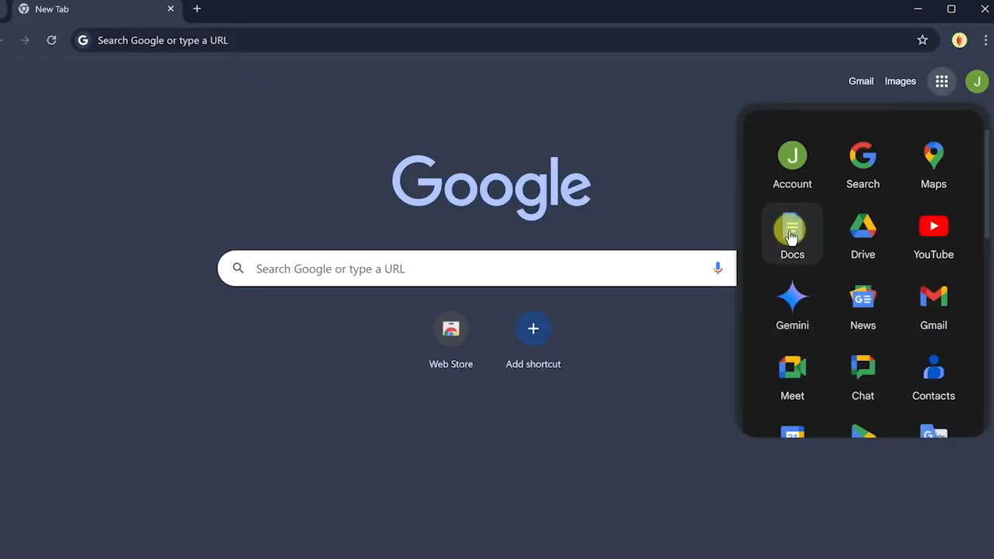
mouse_move(792, 244)
mouse_down()
mouse_move(836, 283)
mouse_move(876, 388)
mouse_move(849, 432)
mouse_move(859, 413)
mouse_move(795, 240)
mouse_up()
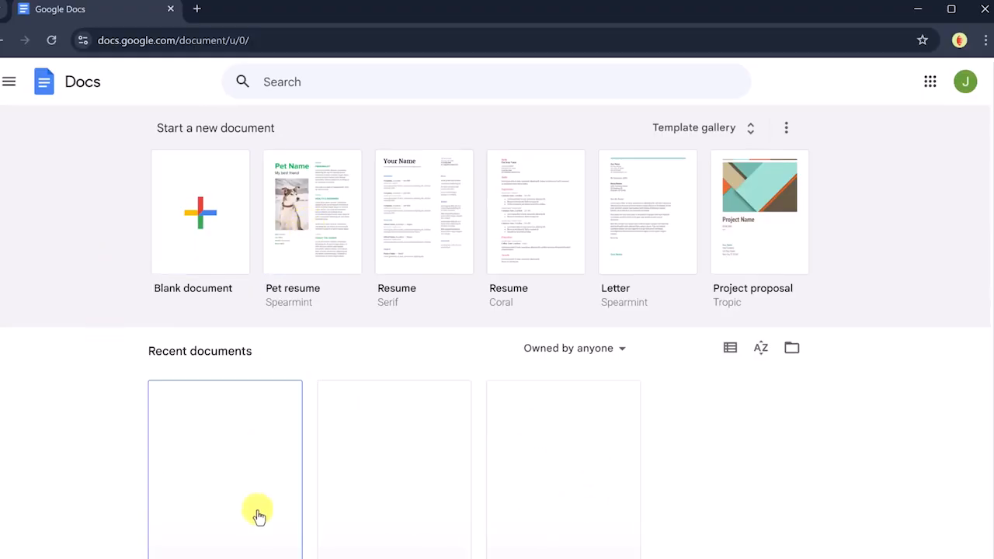
Open Google Drive in a second tab using the Google apps grid.
click(9, 87)
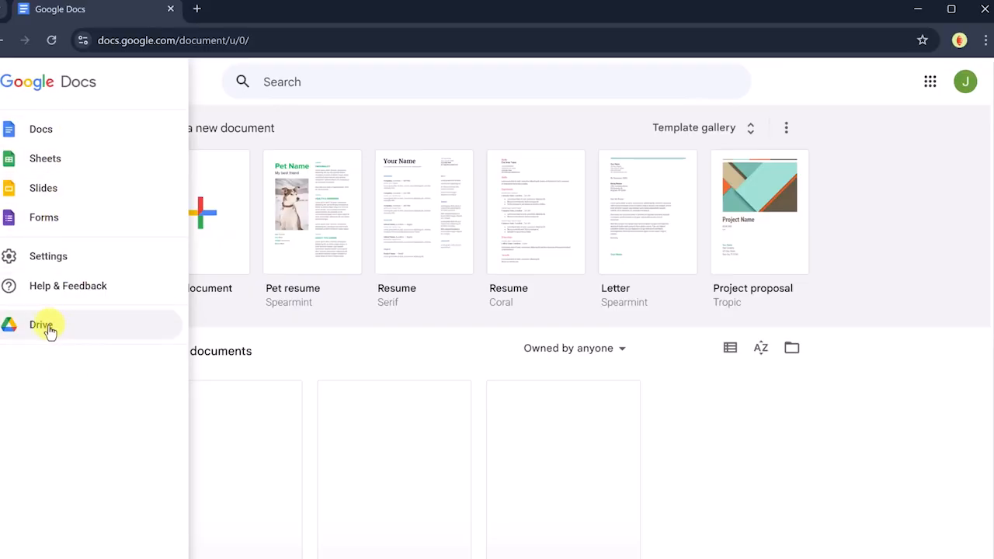
click(931, 81)
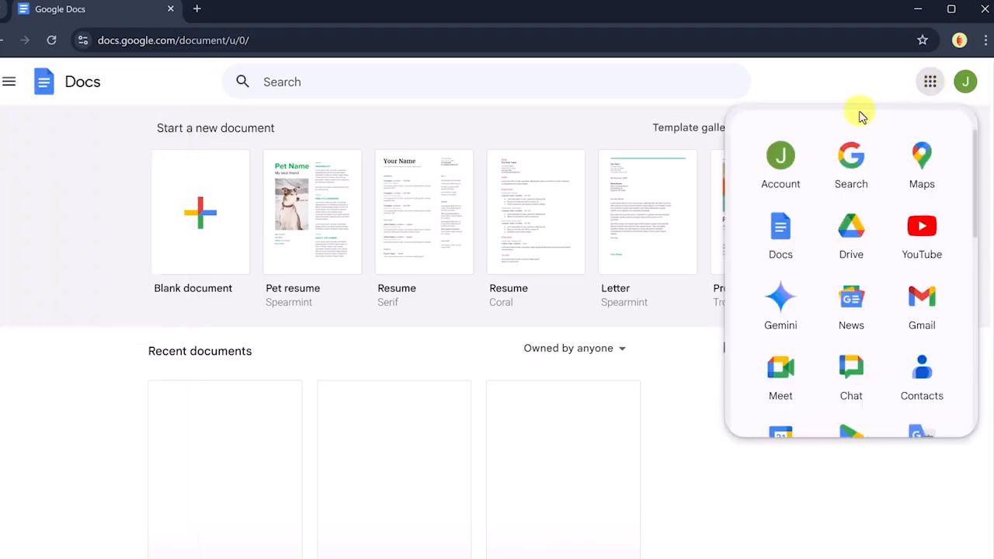
click(854, 244)
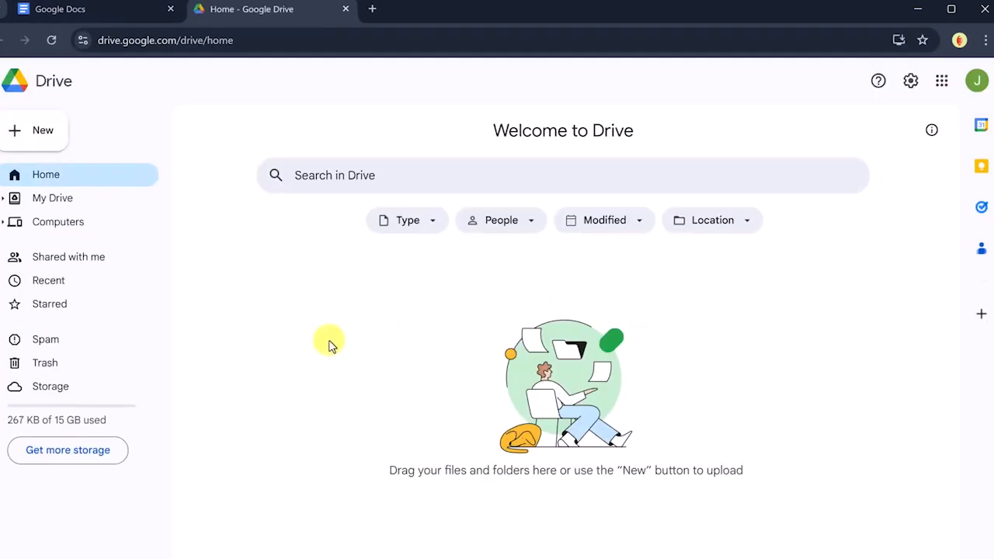
In My Drive, create a new folder named Demo.
click(64, 208)
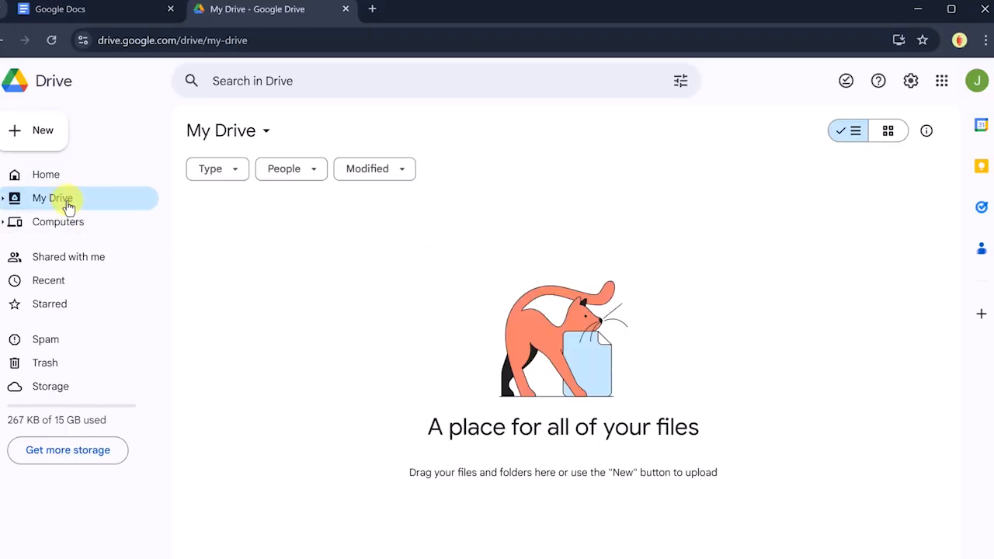
right_click(277, 247)
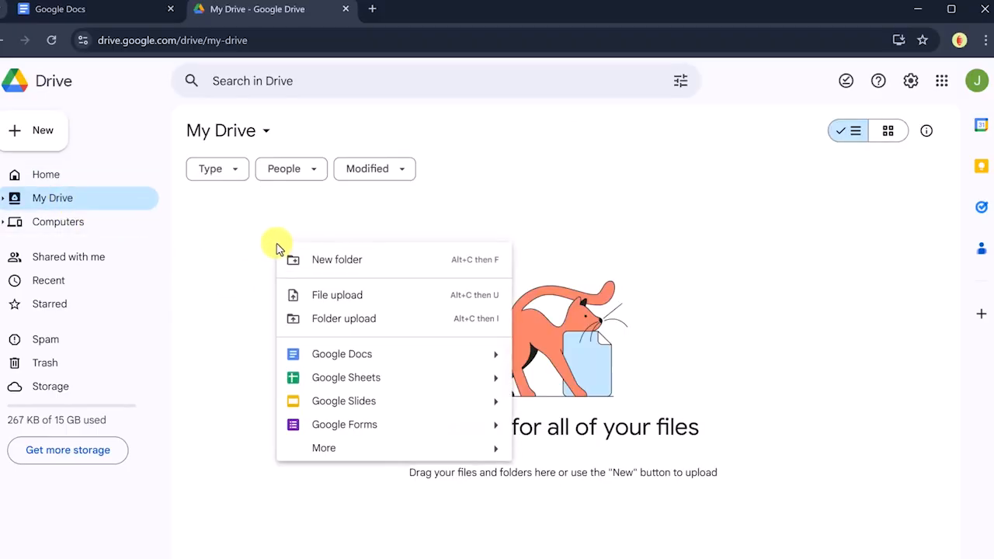
click(14, 128)
click(116, 136)
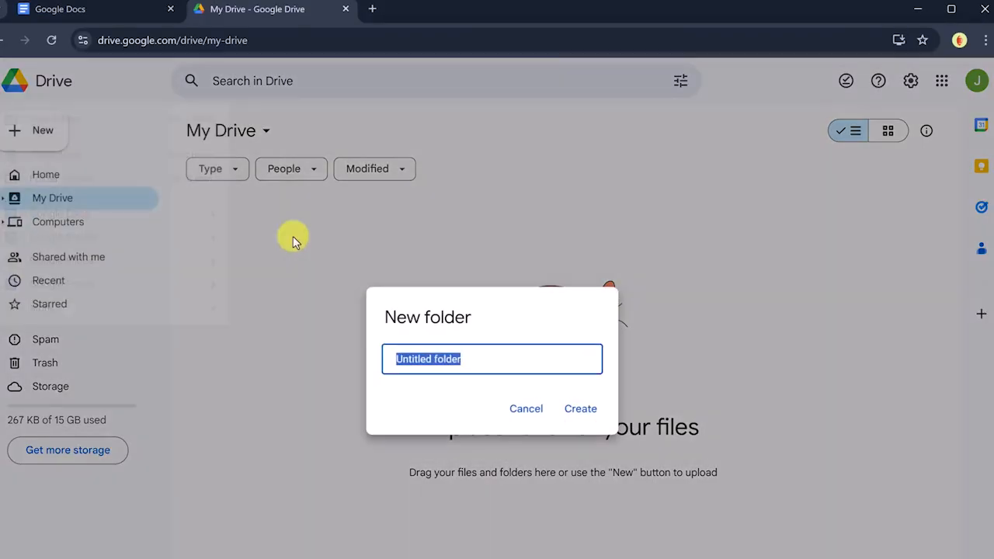
text(Demo)
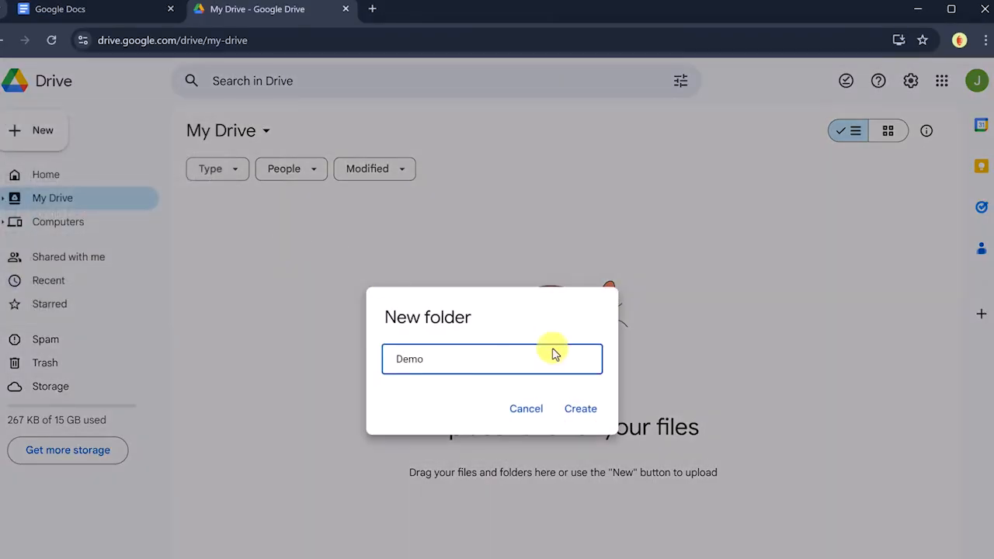
click(587, 409)
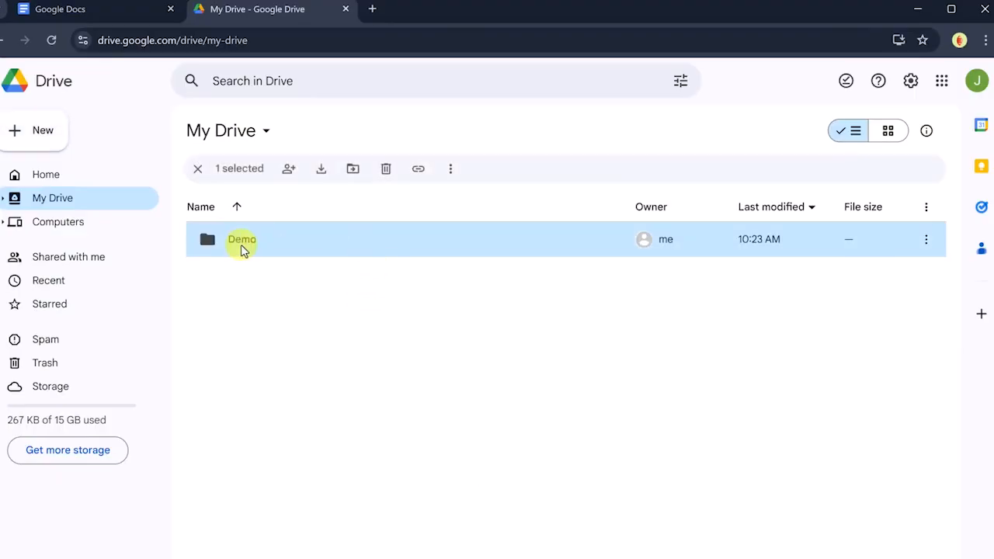
Open the empty Demo folder.
click(277, 316)
click(256, 244)
double_click(257, 244)
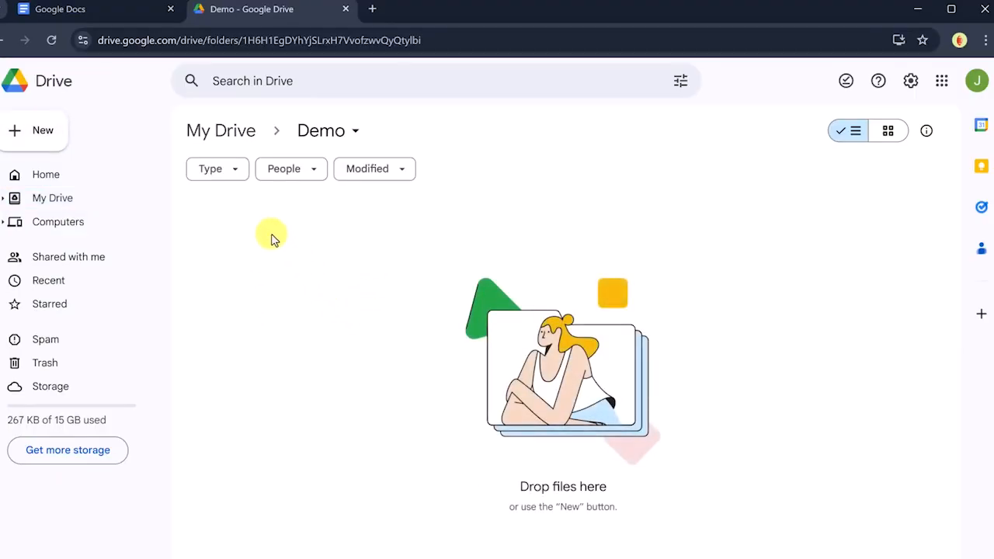
Create a new blank Google Docs document inside the Demo folder.
click(49, 145)
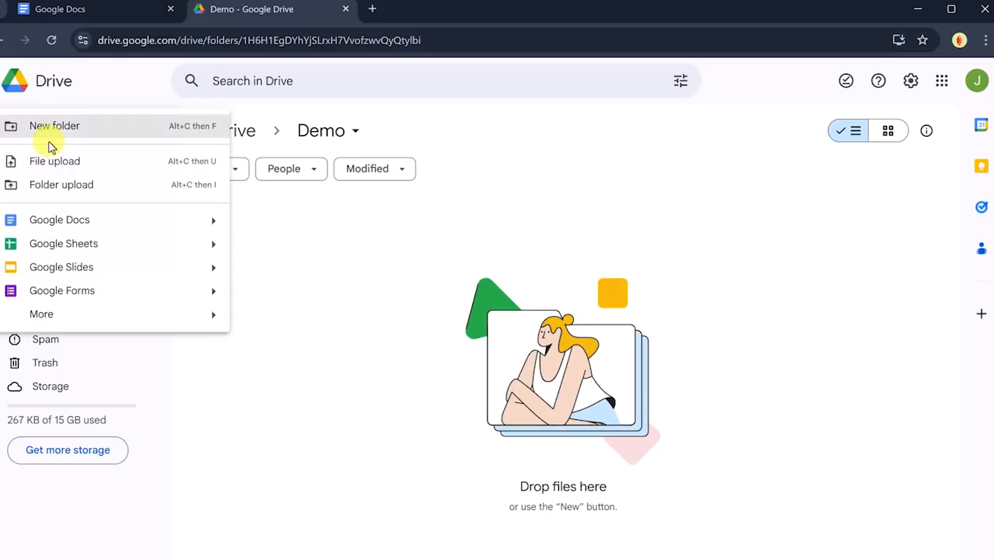
right_click(316, 235)
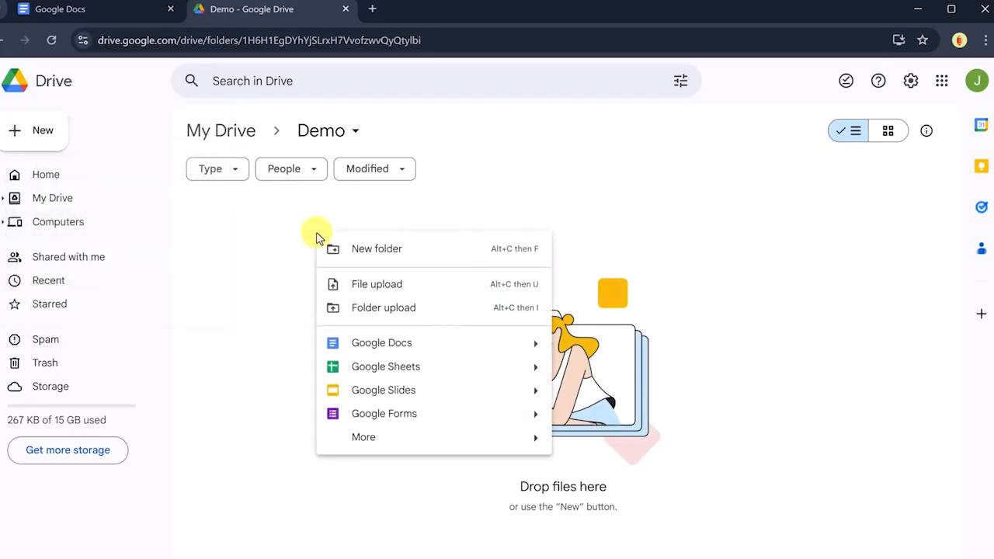
mouse_move(542, 346)
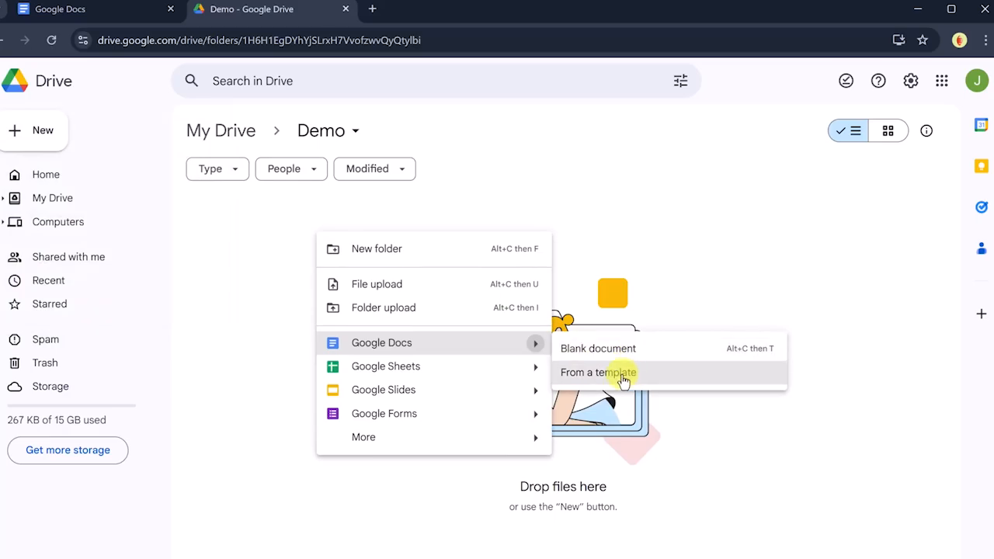
click(412, 344)
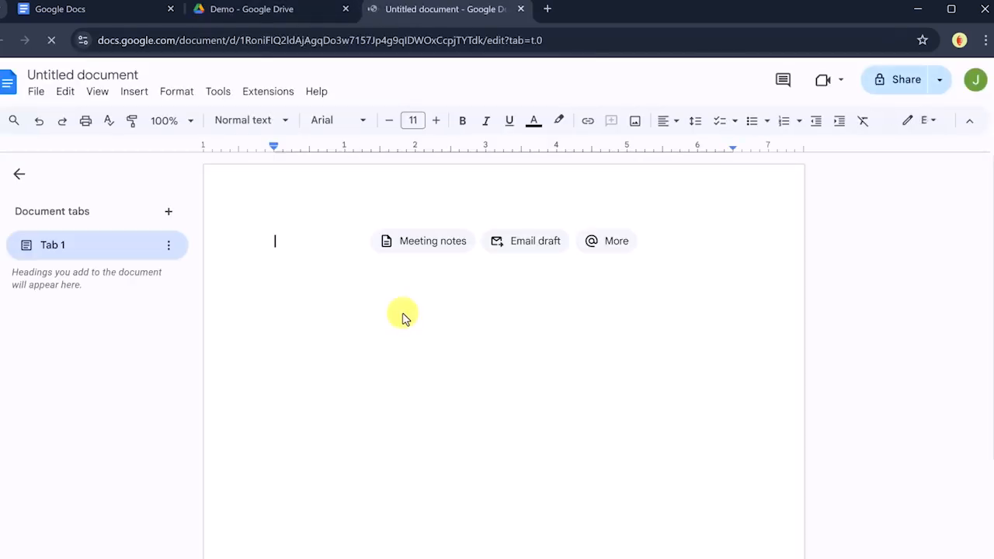
Rename the untitled document to 'Demo' and check it appears in Drive's Demo folder.
click(109, 73)
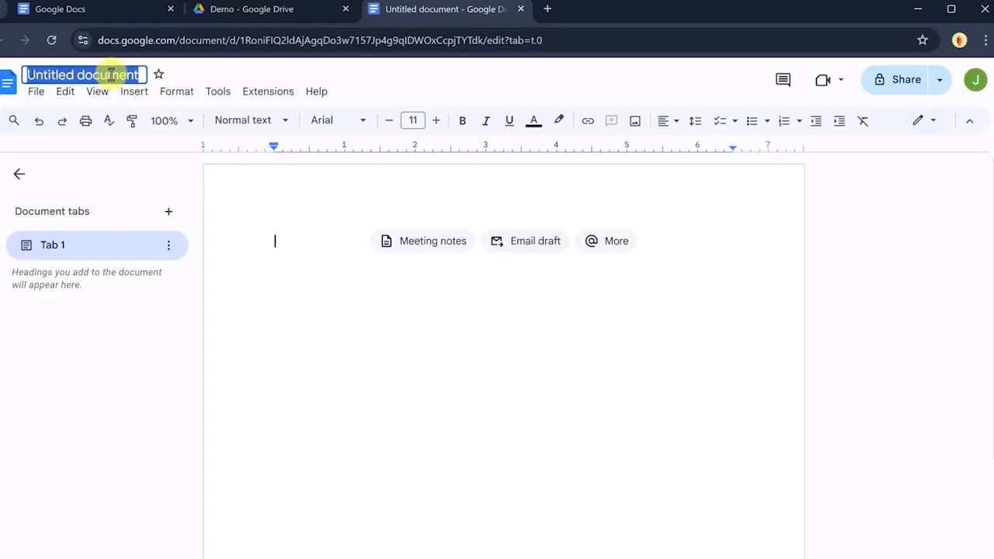
text(Demo)
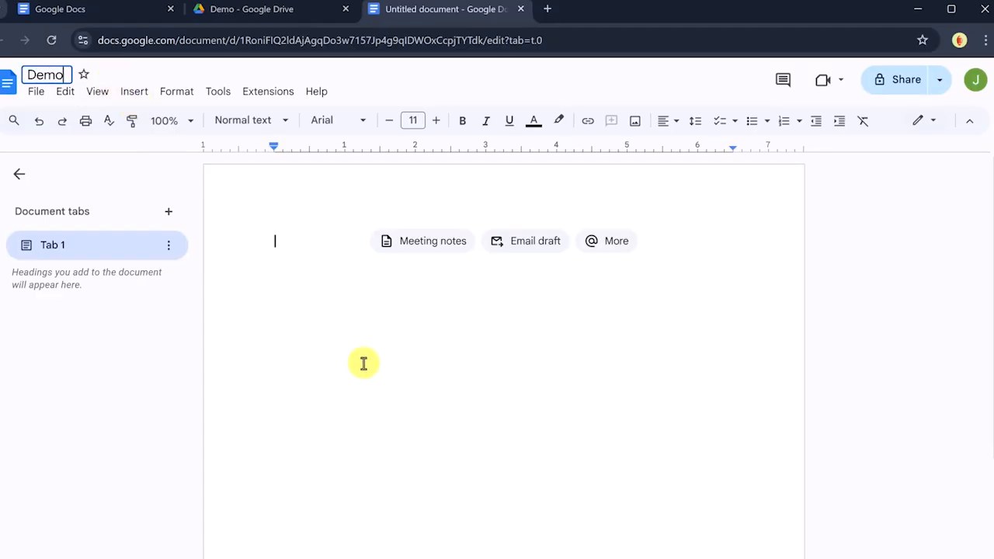
click(362, 362)
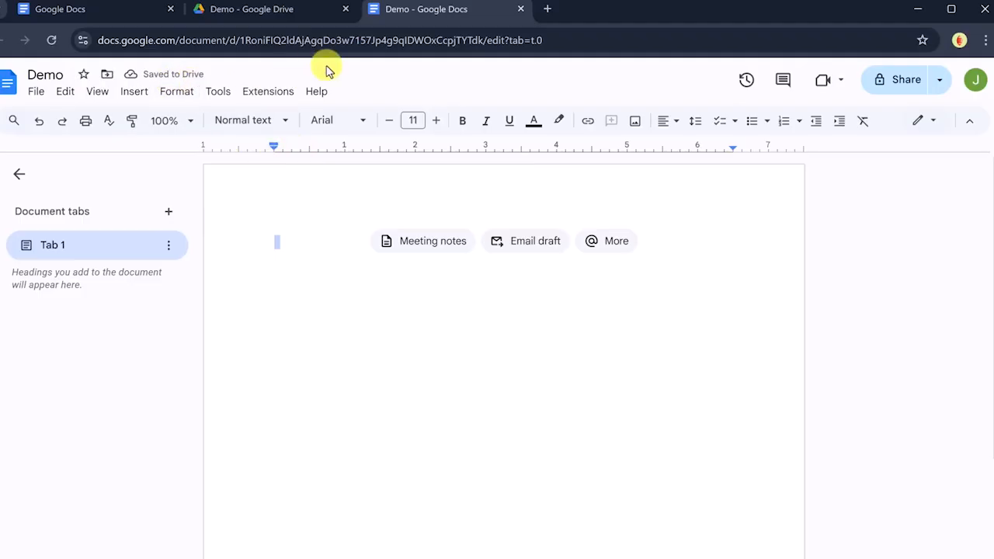
click(291, 11)
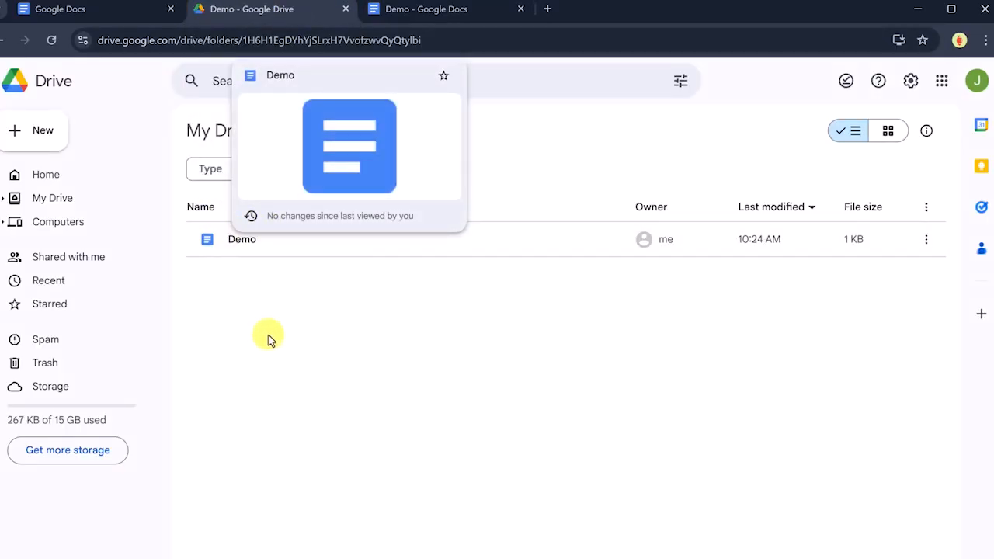
Return to My Drive, select the Demo folder, and open a new blank tab.
click(228, 132)
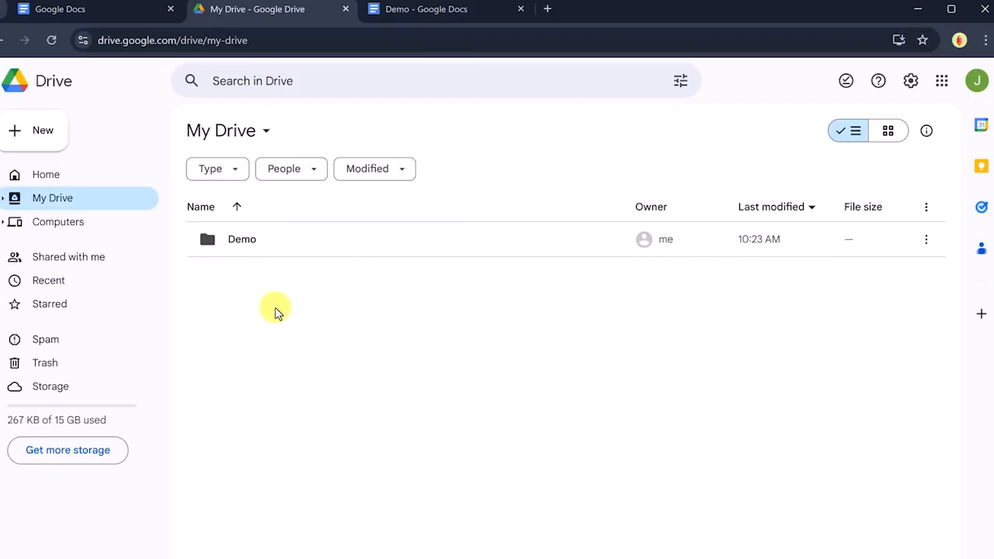
click(243, 242)
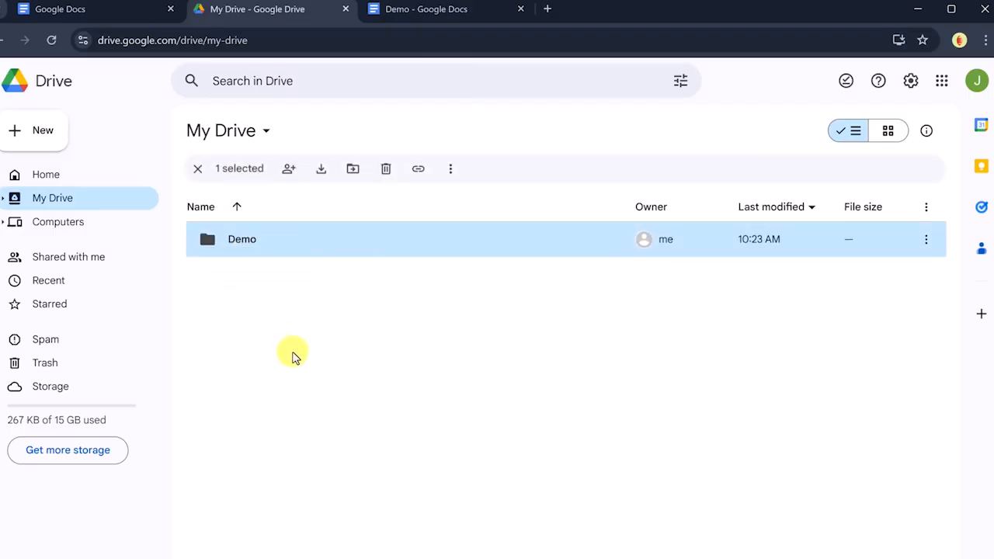
click(546, 11)
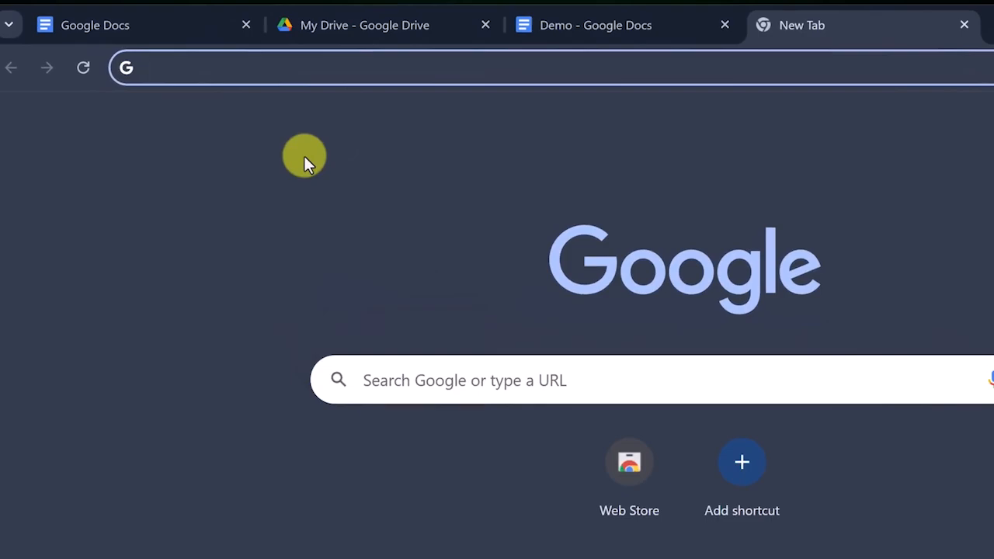
Start a fresh untitled document by going to doc.new.
text(do)
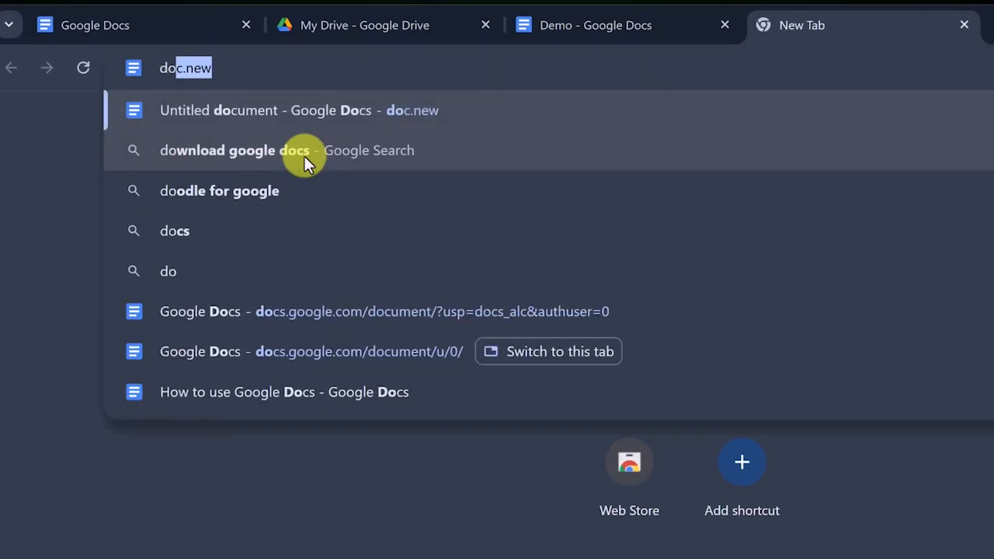
text(c.new)
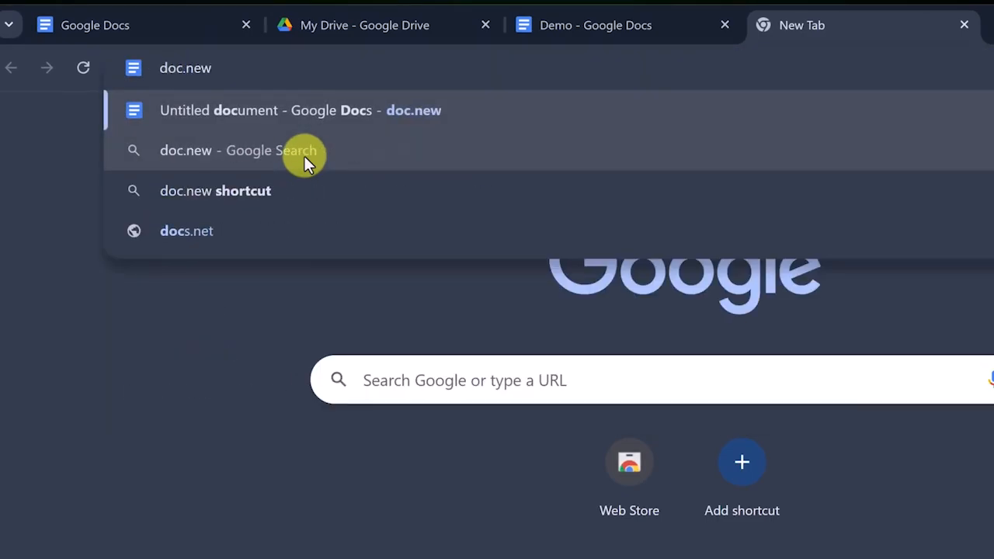
key(Return)
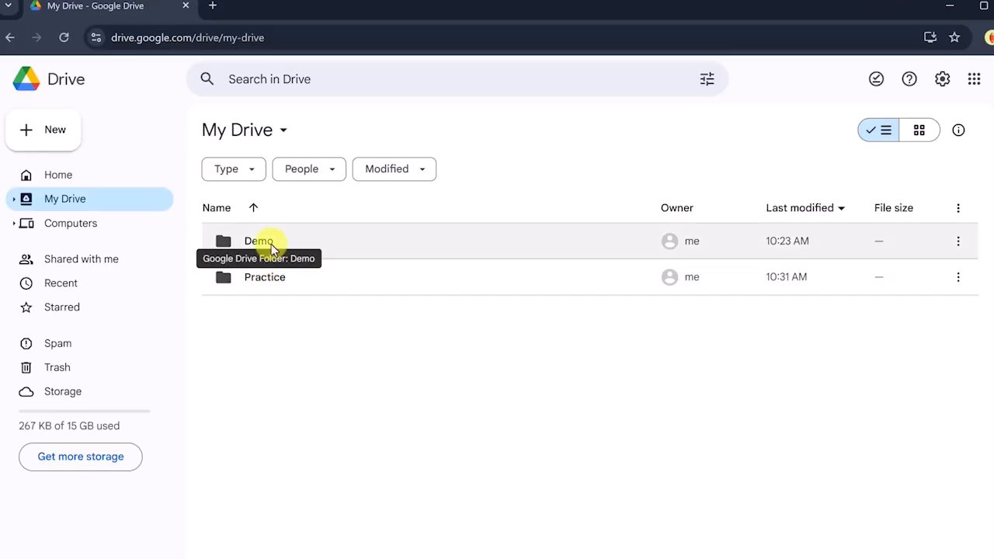
Open the Demo document from the Demo folder in My Drive.
double_click(266, 241)
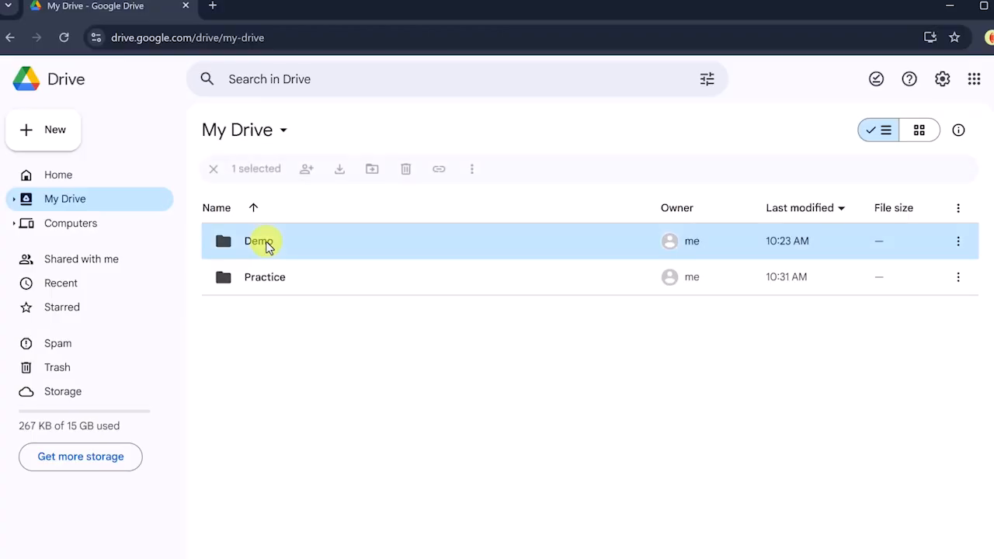
double_click(260, 241)
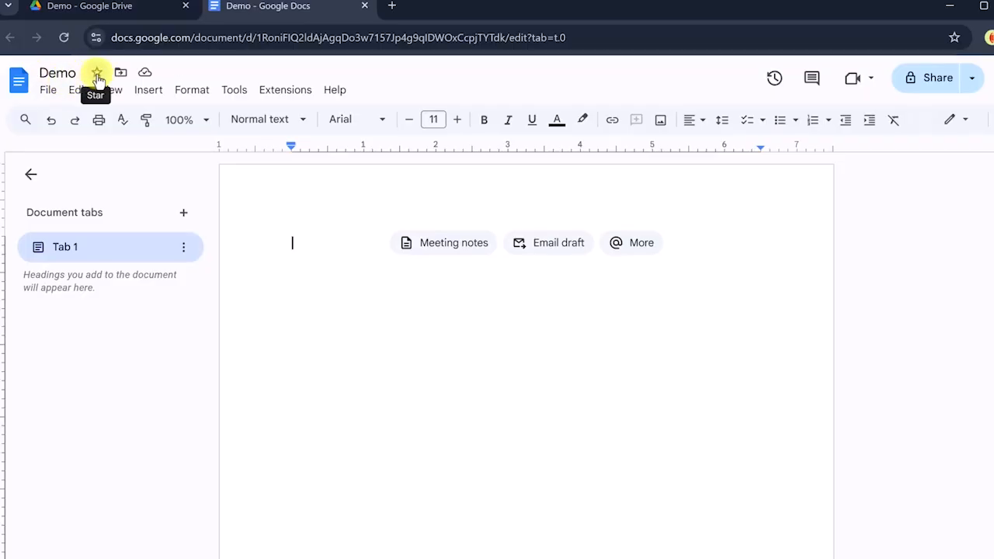
Star the Demo document, confirm it in Drive's Starred list, then return to it.
click(97, 75)
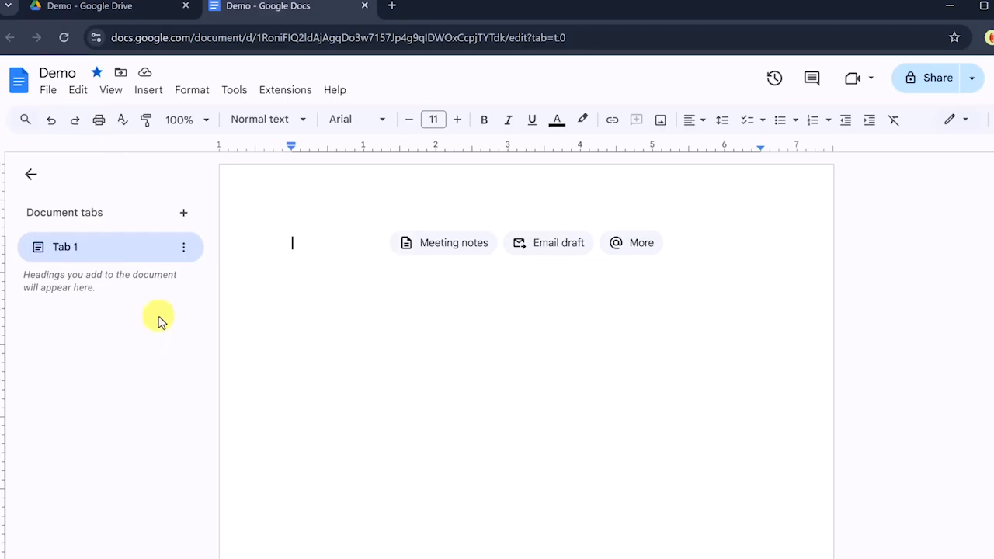
click(126, 7)
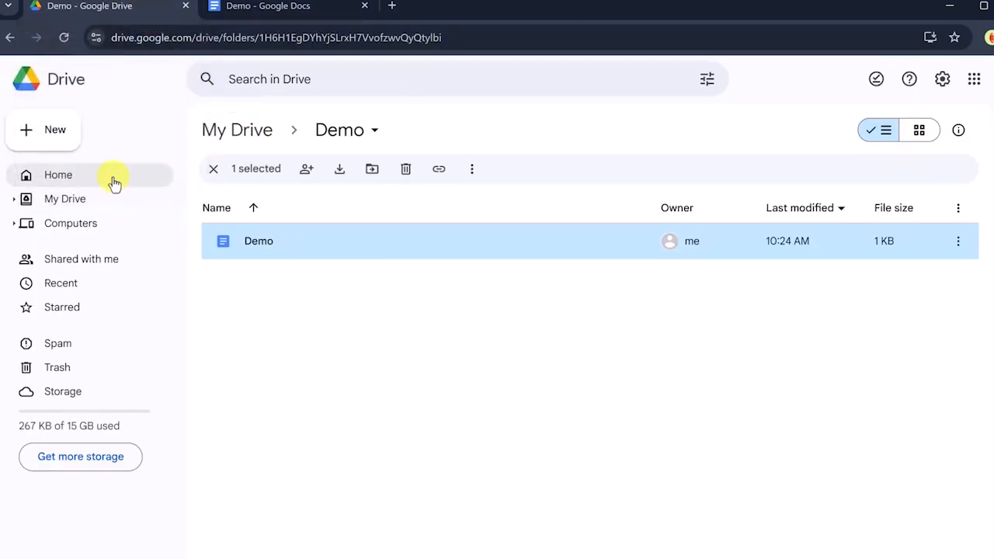
click(67, 309)
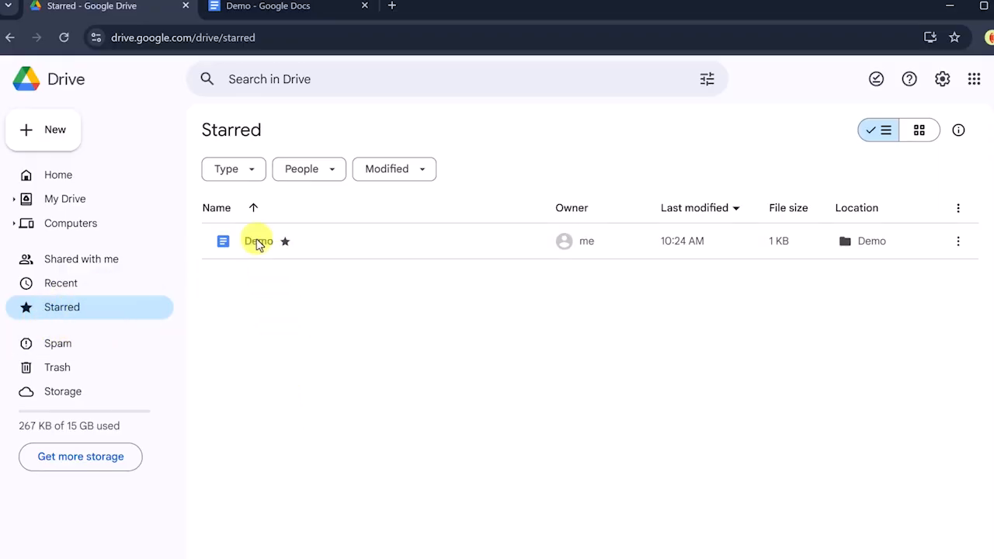
click(266, 6)
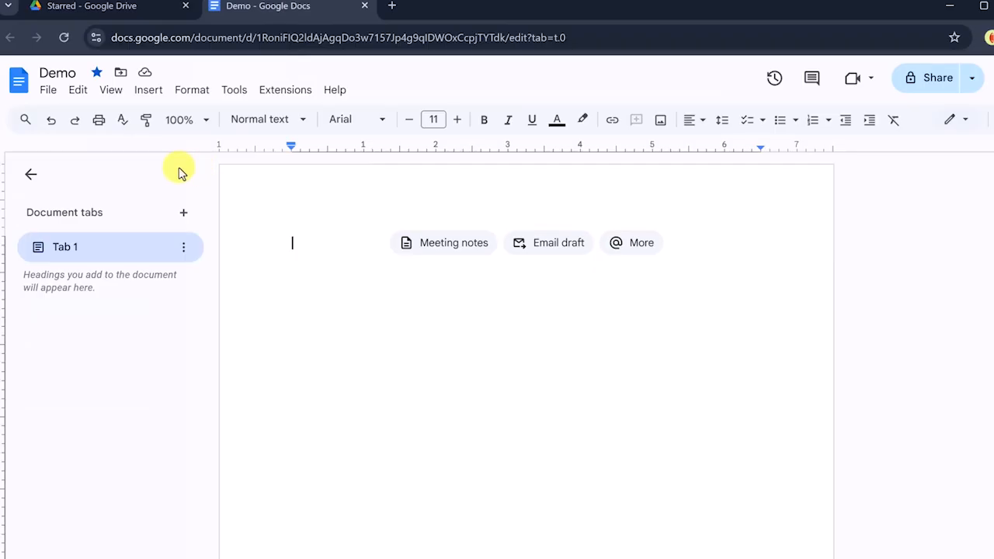
Move the Demo document into My Drive's Practice folder and check its location in Starred.
click(120, 75)
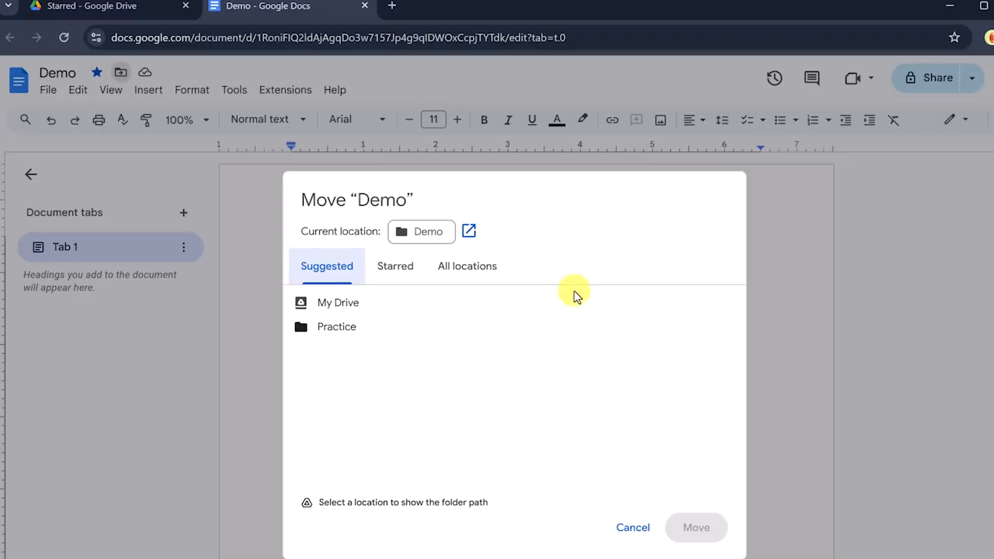
mouse_move(339, 314)
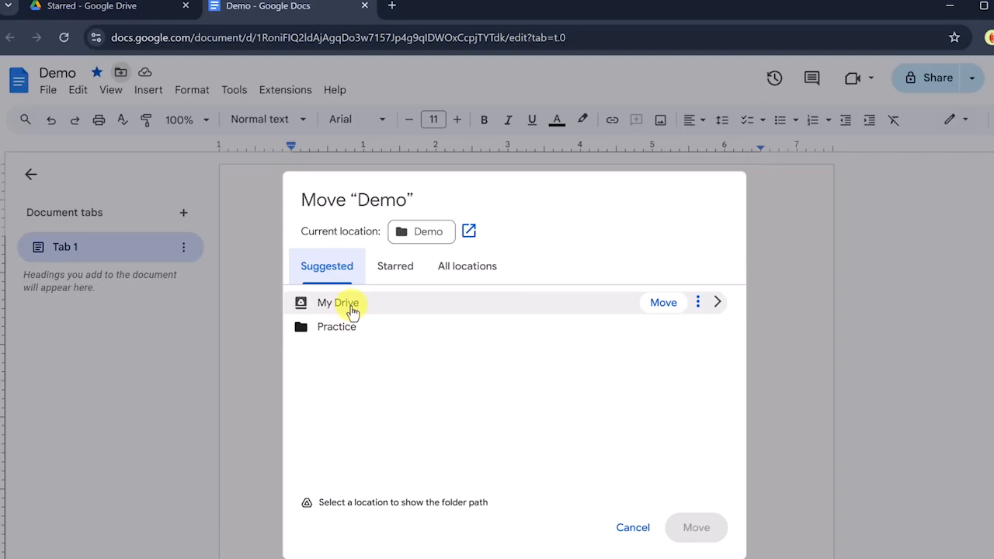
click(352, 311)
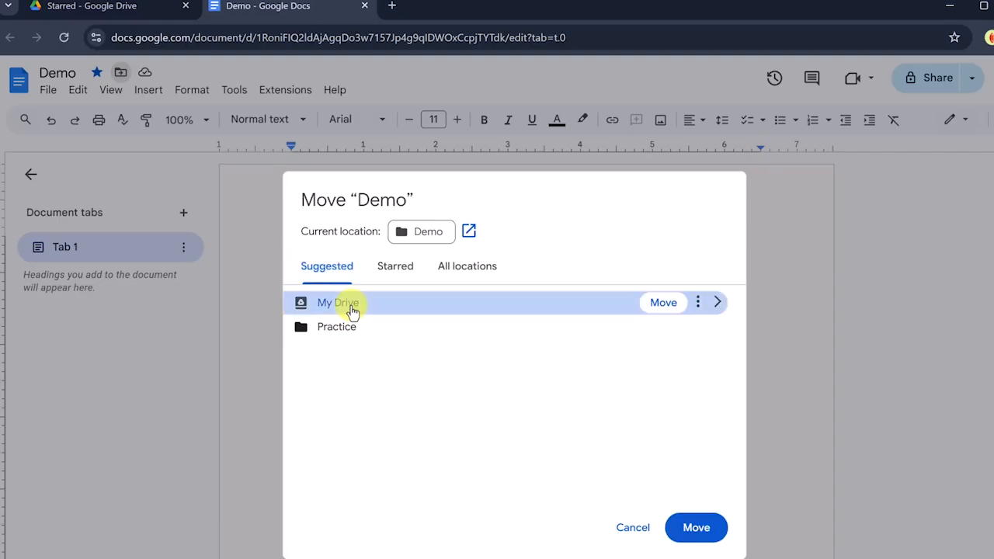
double_click(351, 308)
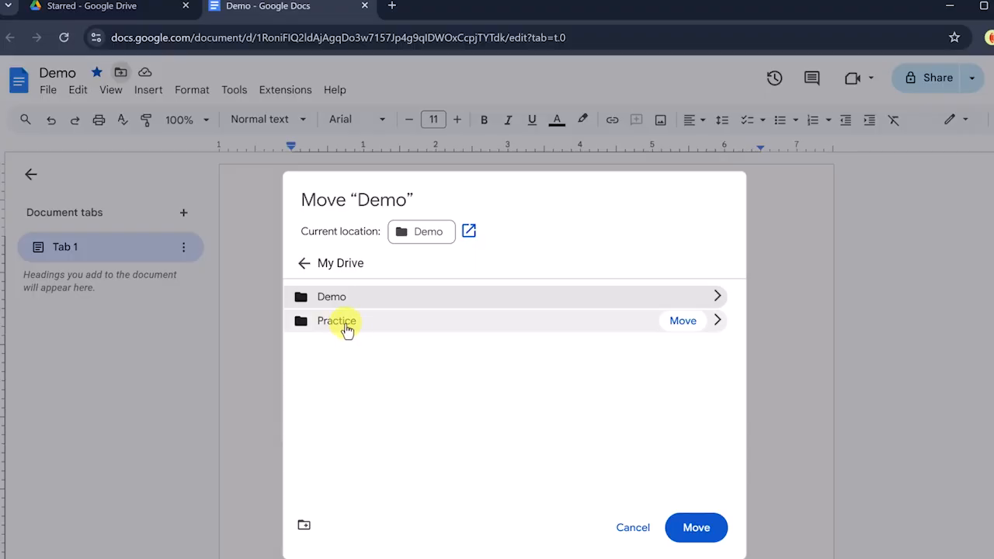
double_click(342, 322)
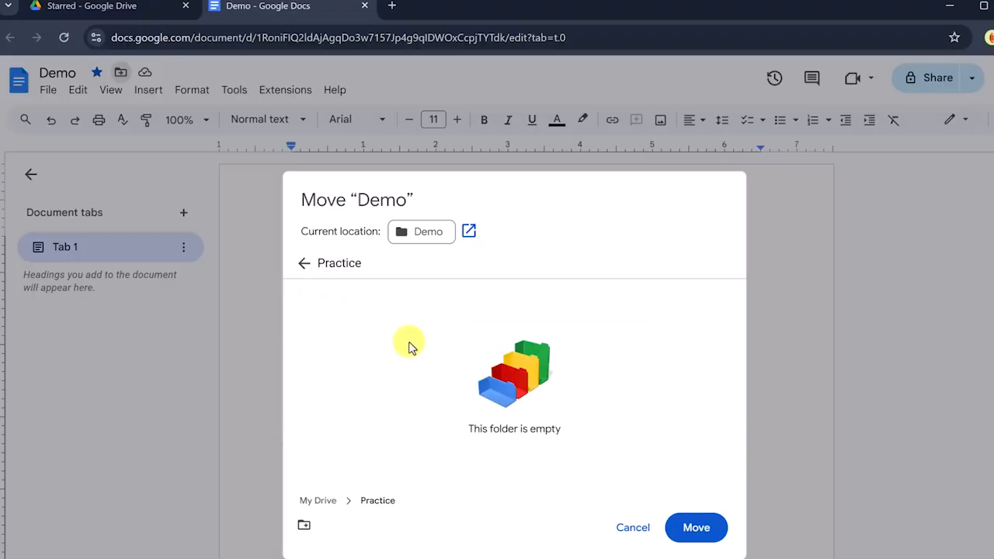
click(702, 527)
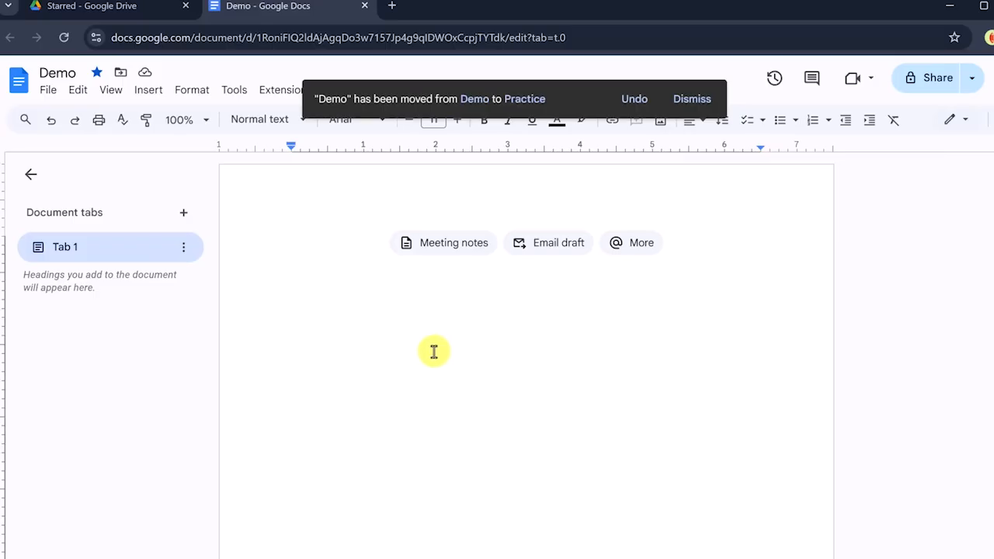
click(101, 8)
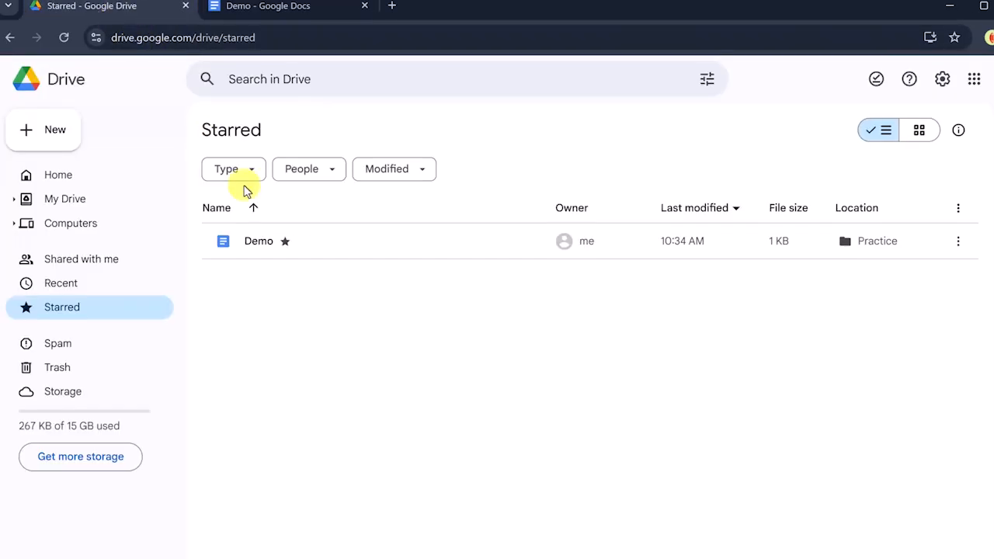
Open the Demo document from the Practice folder in My Drive.
click(67, 200)
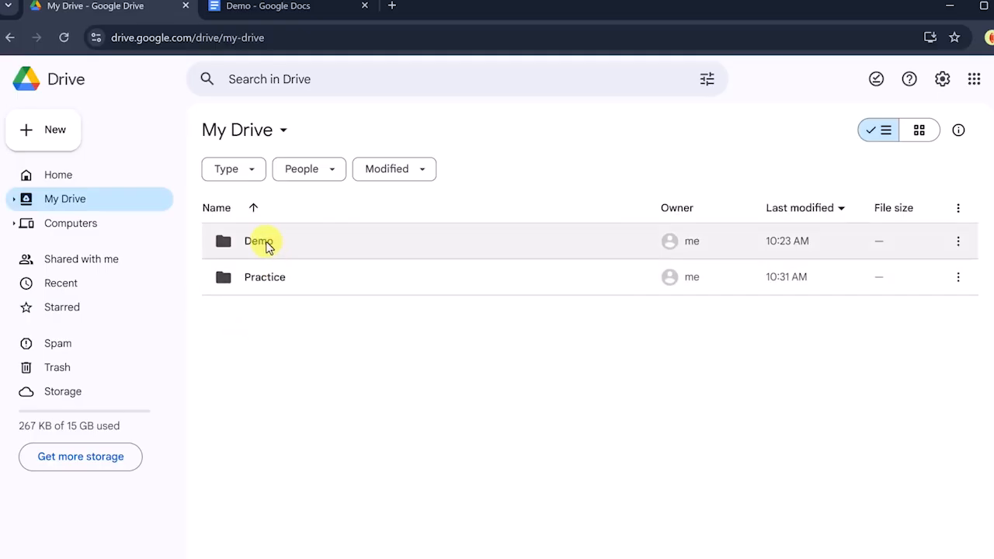
double_click(271, 279)
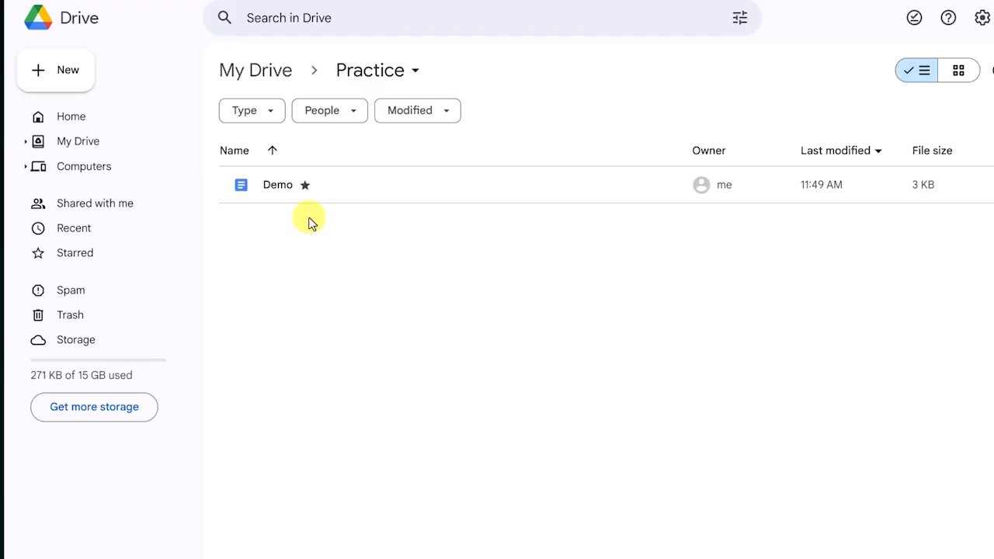
double_click(272, 190)
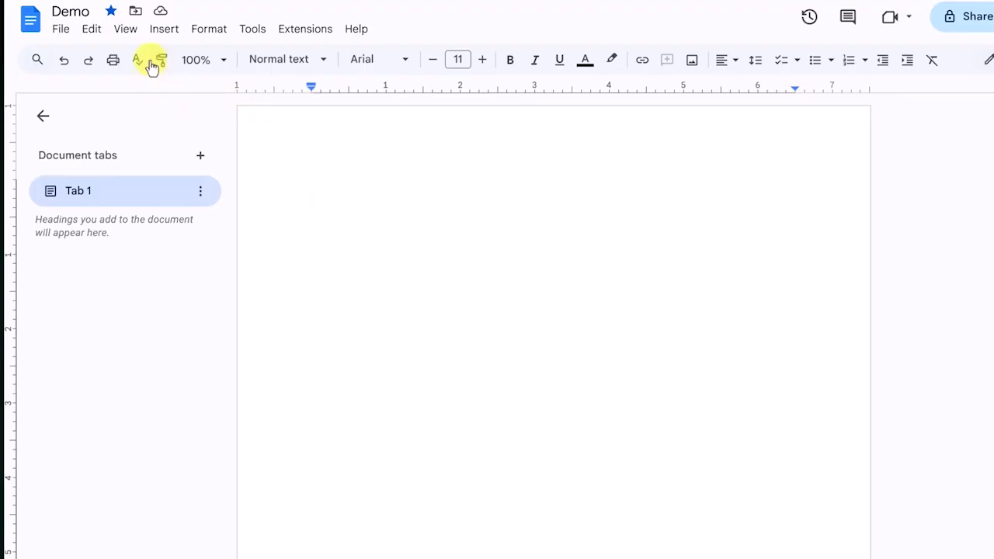
Hide the ruler and bring it back, then show the equation toolbar.
click(129, 33)
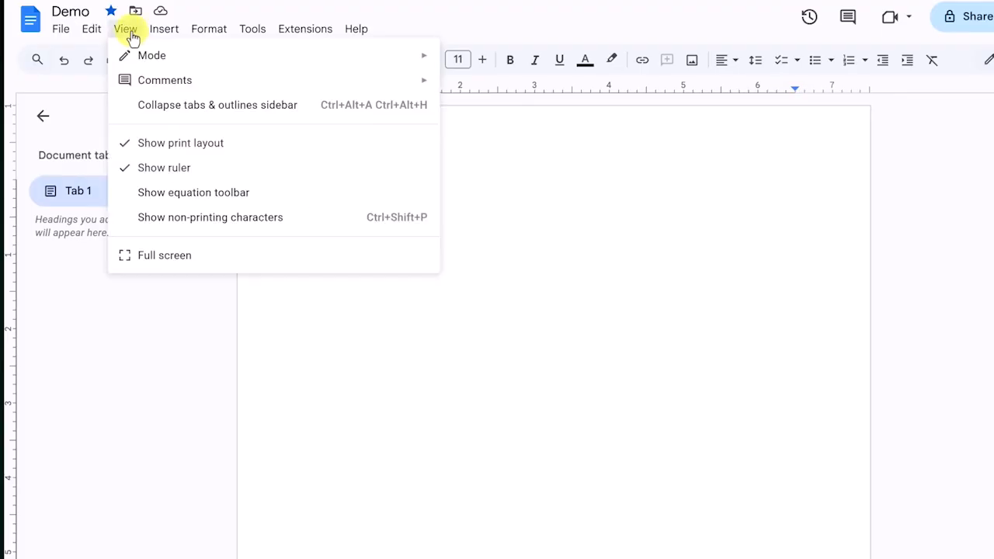
click(190, 179)
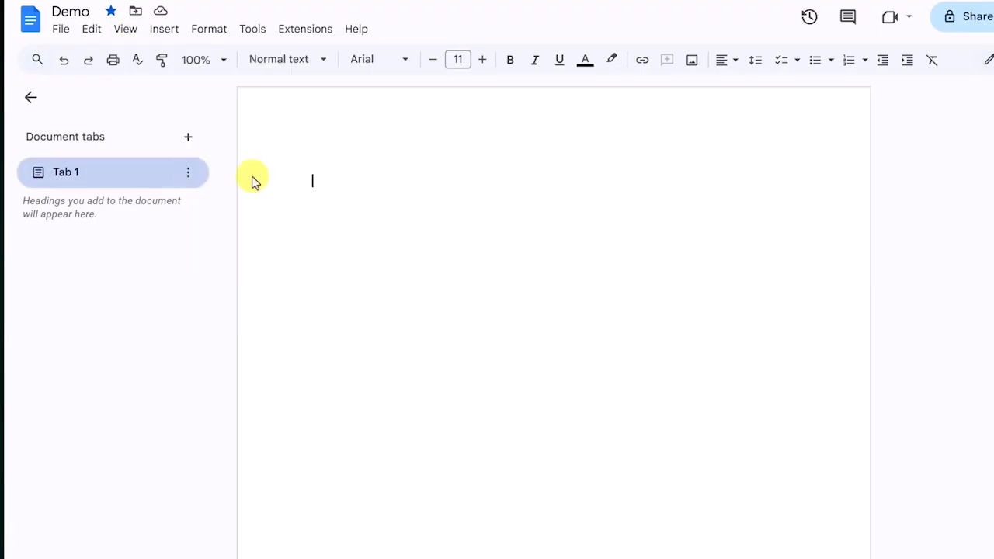
click(133, 33)
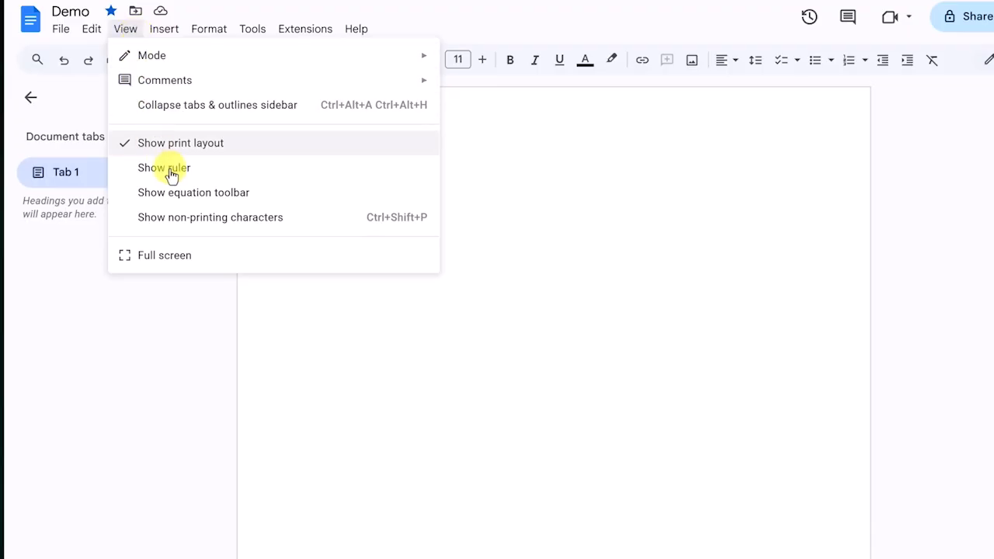
click(147, 169)
click(125, 35)
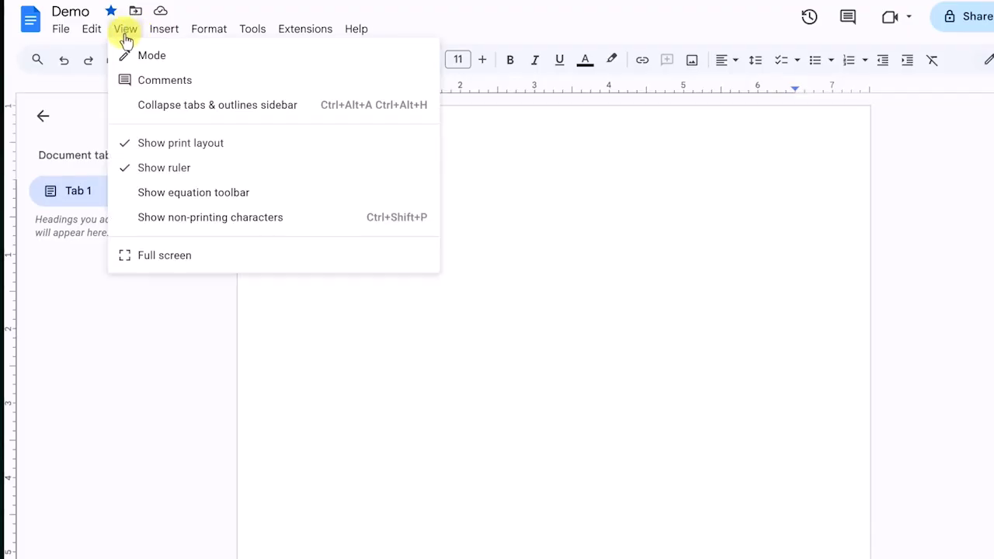
click(204, 195)
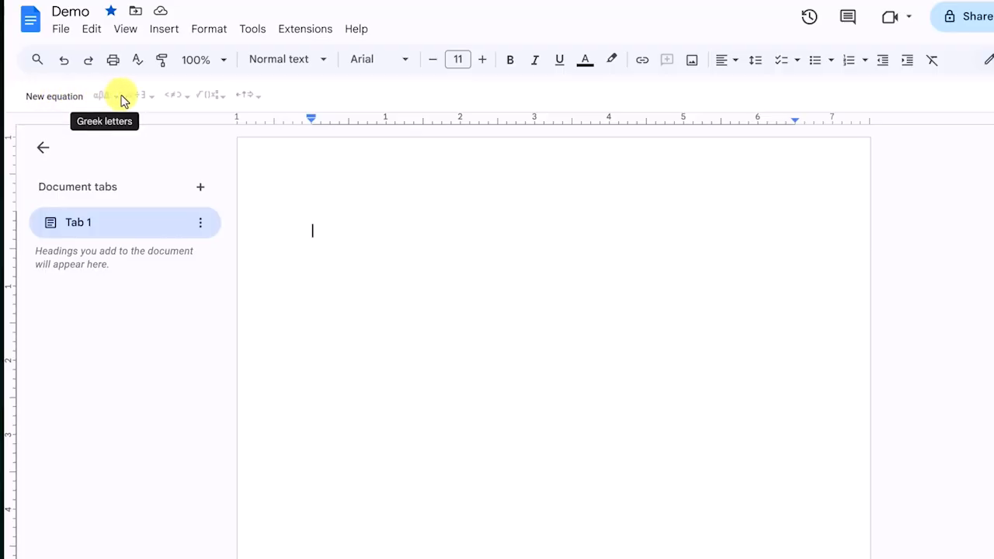
Show non-printing characters, delete the extra empty paragraphs, then hide the marks again.
click(127, 32)
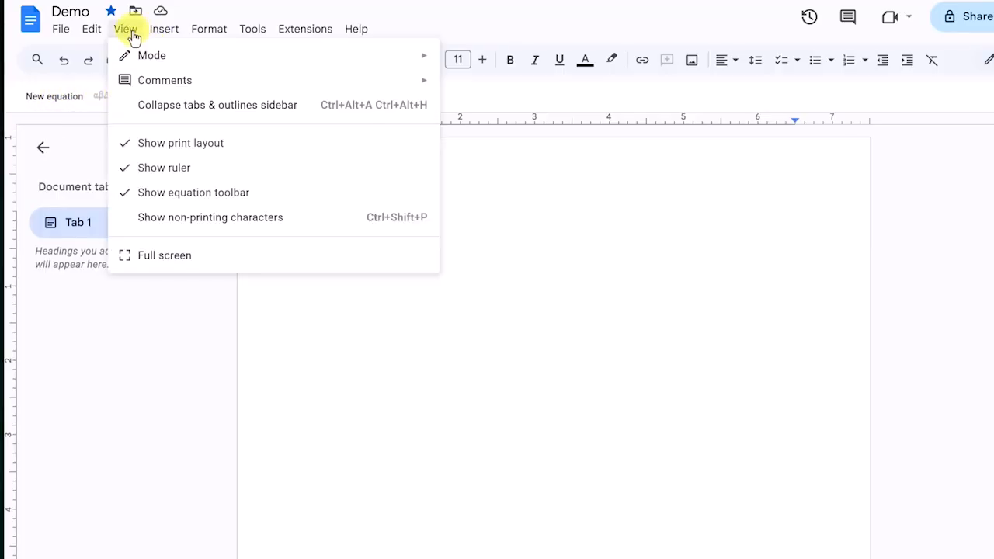
click(220, 224)
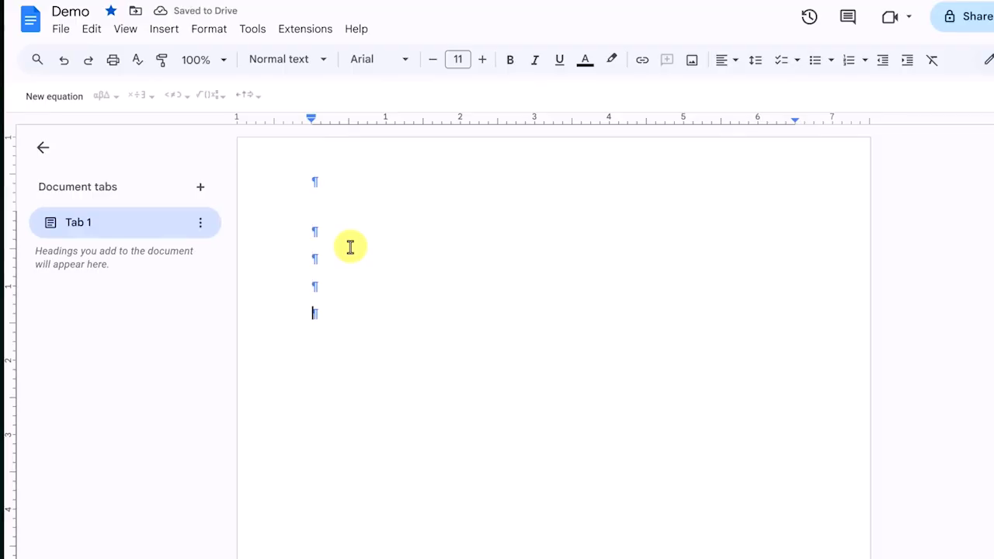
key(BackSpace)
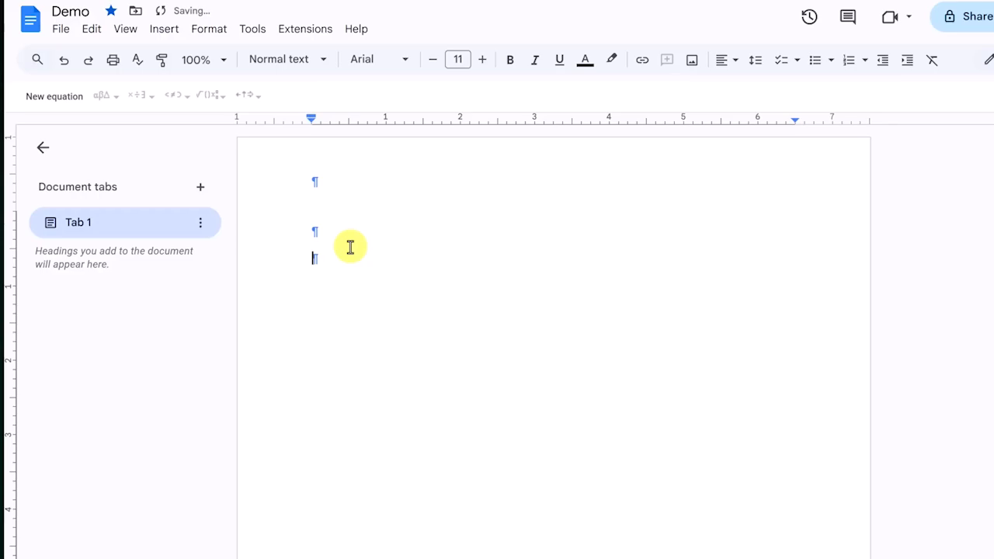
click(126, 31)
click(170, 226)
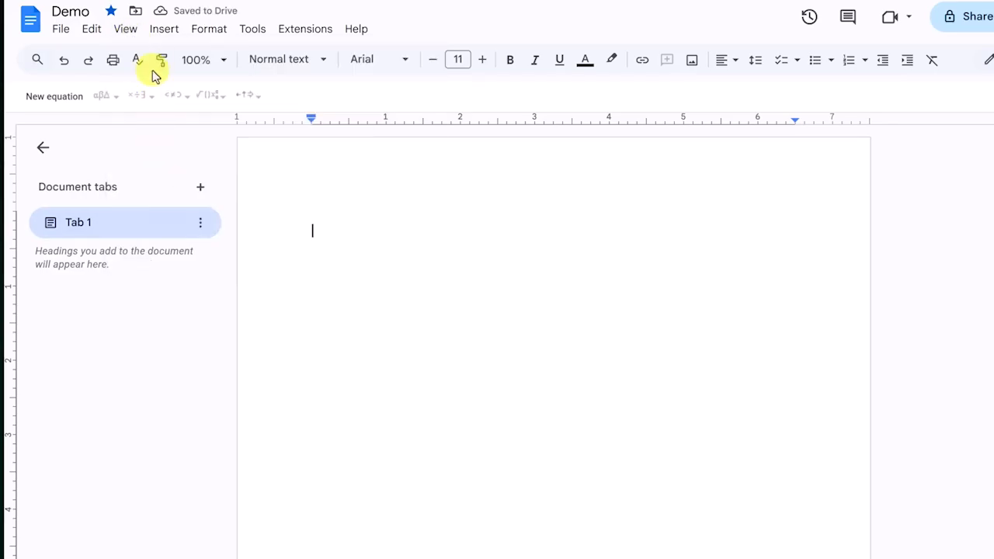
click(127, 31)
mouse_move(147, 56)
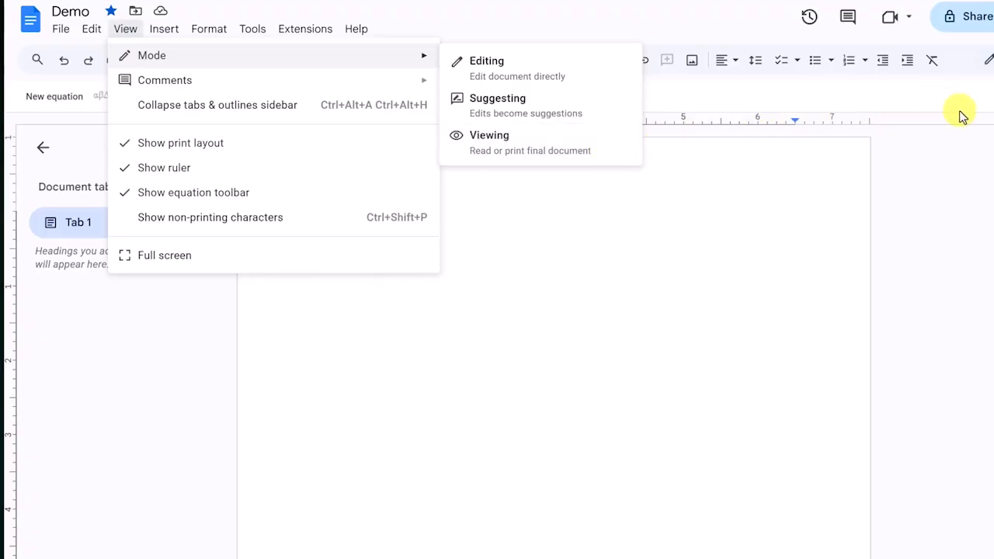
click(987, 60)
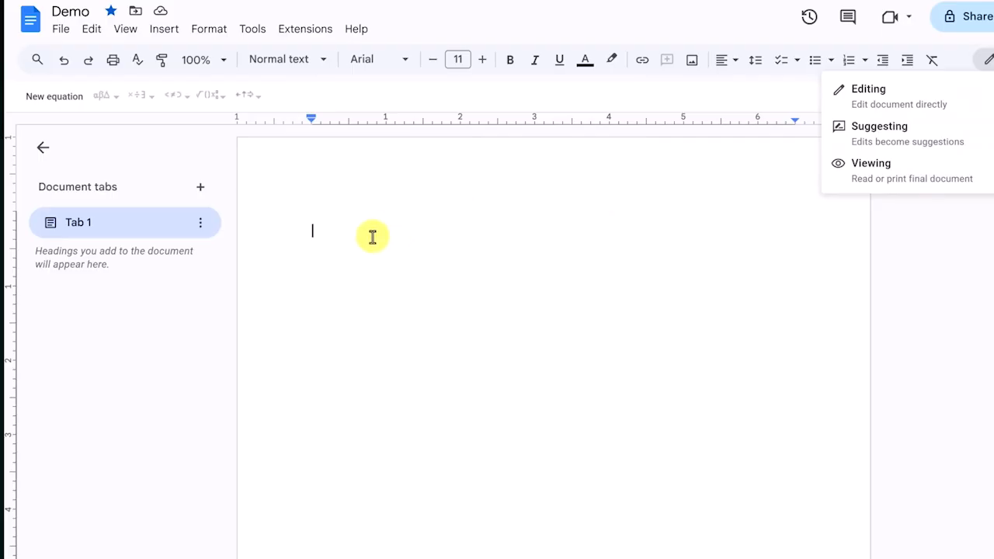
click(349, 234)
Paste the Marvel research title and set the word Evolution in Impact.
text(The Evolution of Marvel Superheroes: An Analysis of Key Characters)
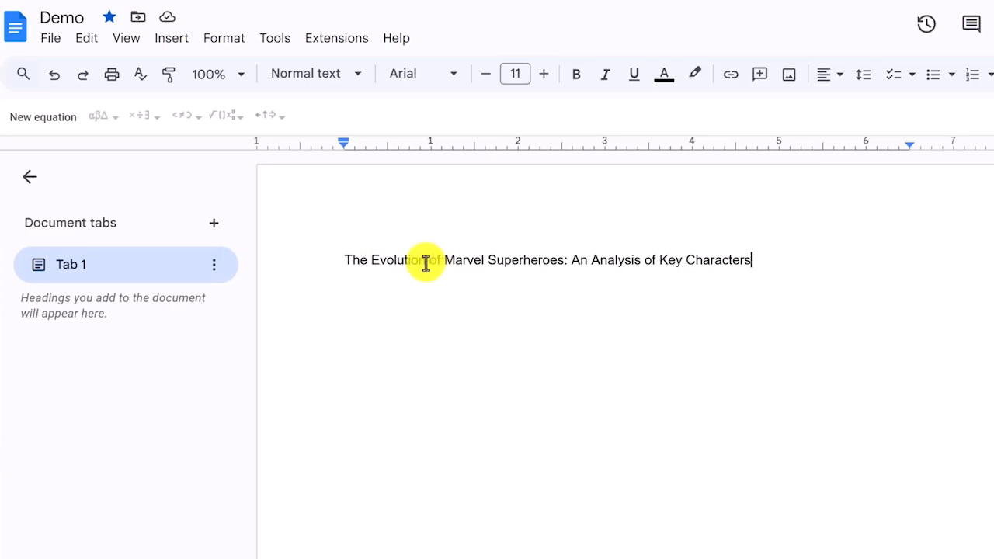
drag(426, 262, 370, 270)
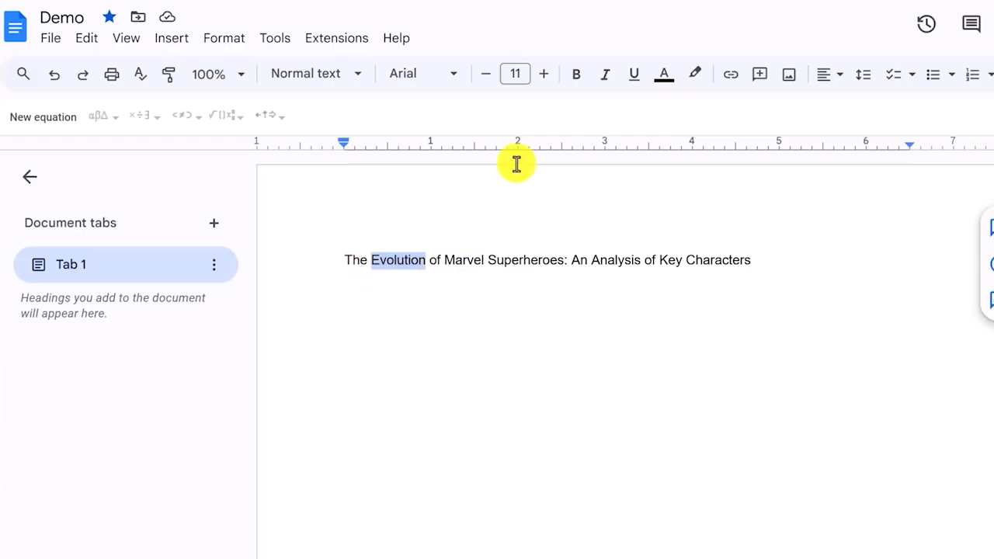
click(455, 84)
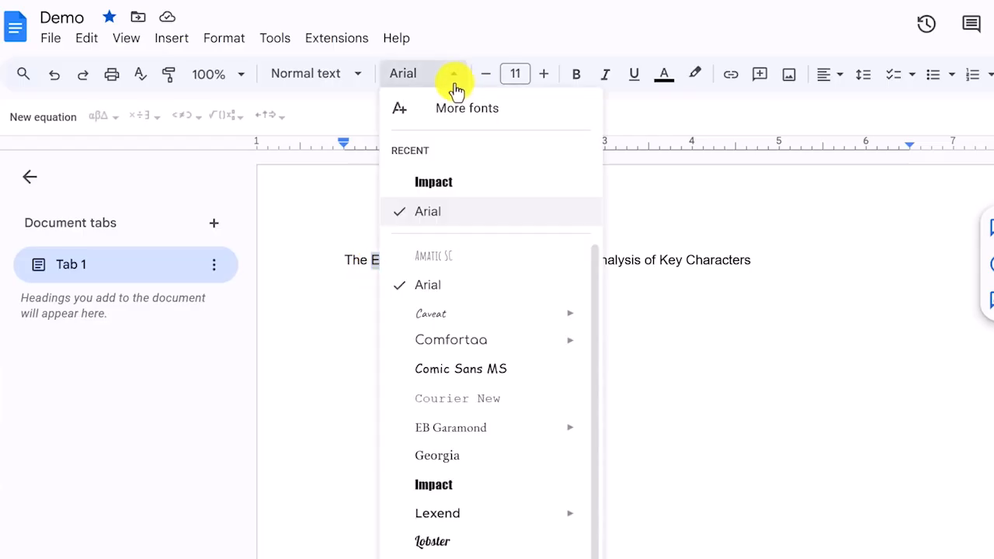
click(433, 187)
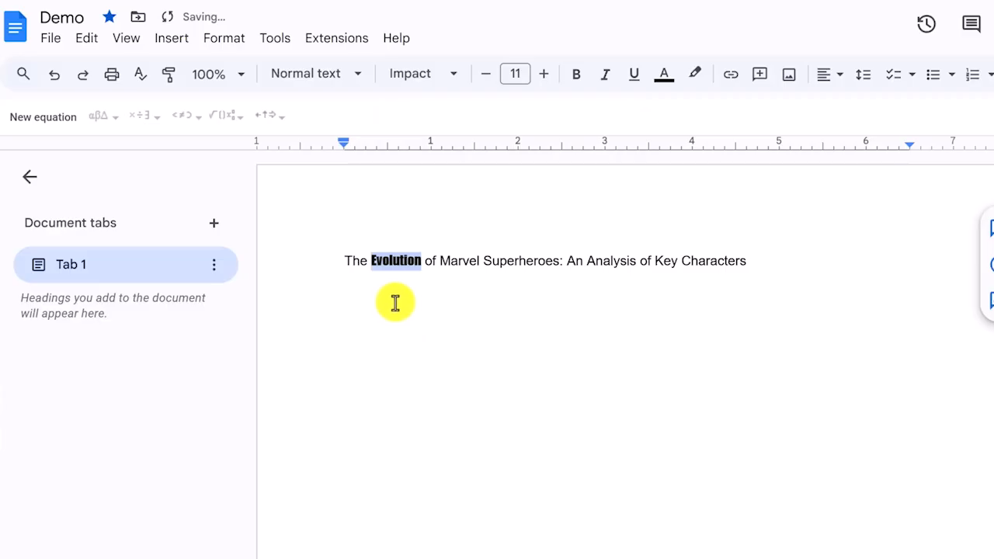
Browse the More fonts library without choosing, then enlarge Evolution to 15 pt.
click(455, 76)
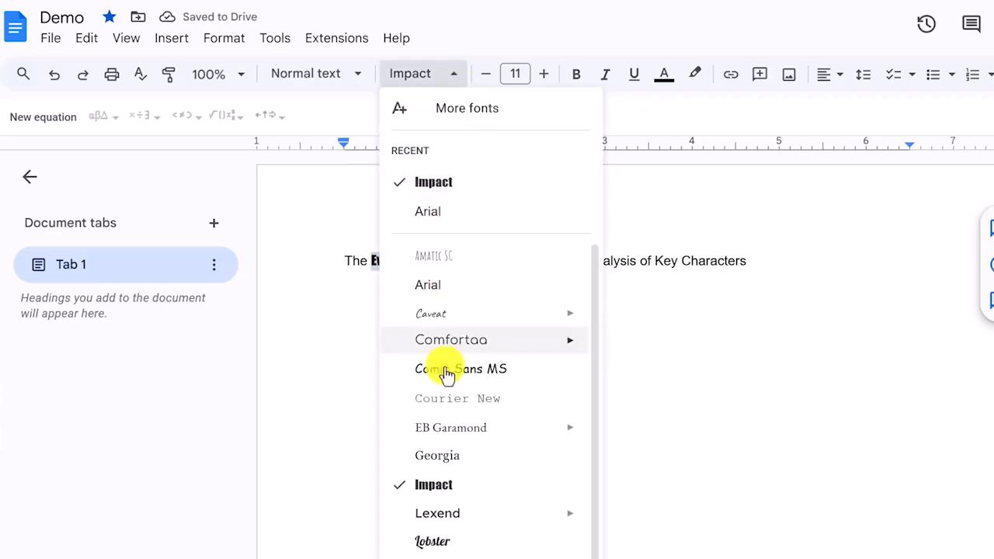
scroll(455, 547, down, 3)
scroll(454, 547, up, 3)
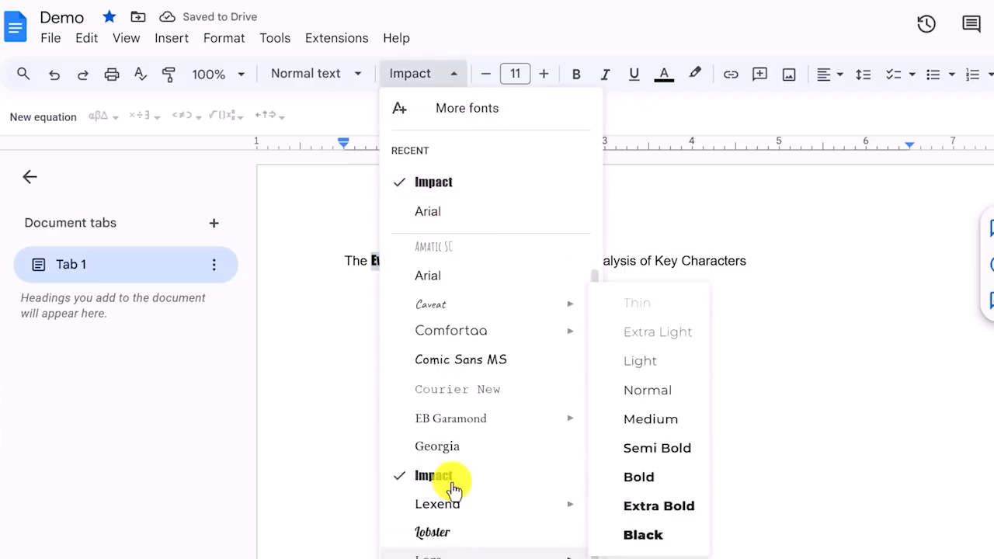
click(497, 110)
scroll(484, 347, down, 3)
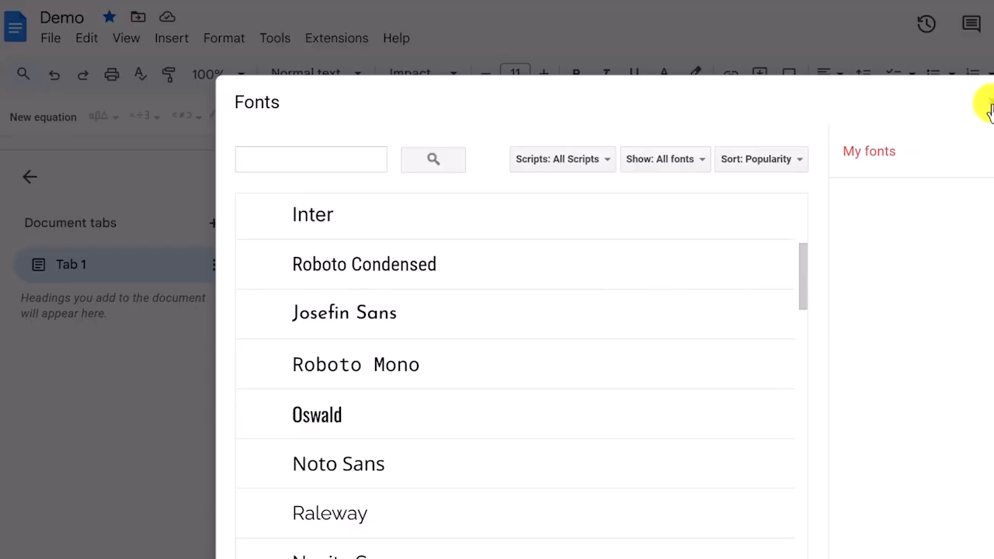
click(988, 102)
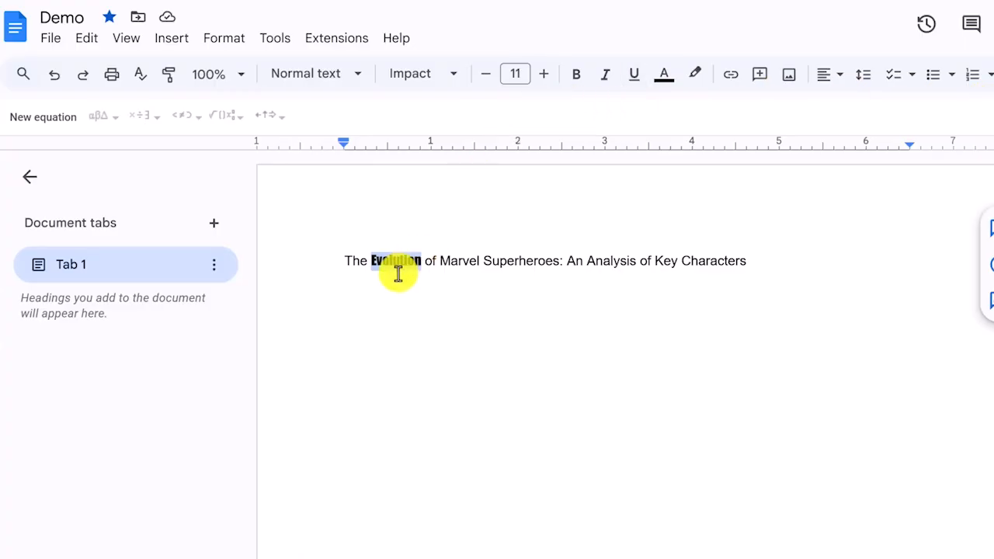
click(545, 74)
click(545, 74)
click(544, 75)
click(544, 74)
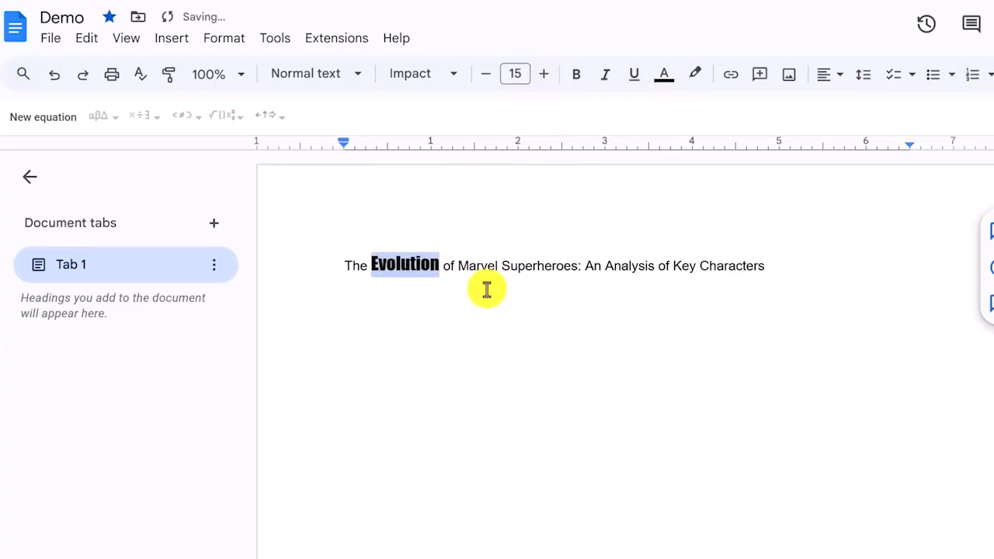
click(484, 301)
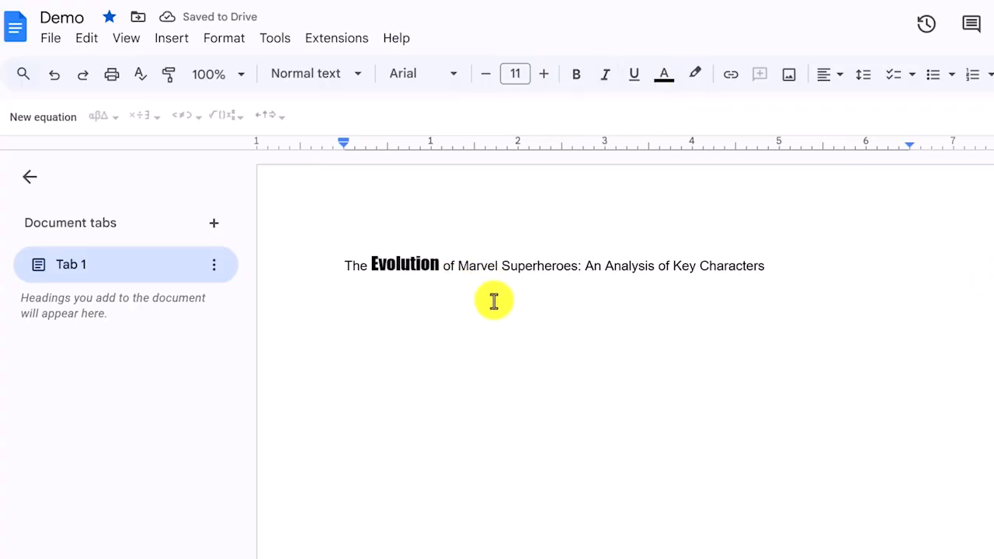
Make the word Superheroes italic, underlined and orange.
click(484, 268)
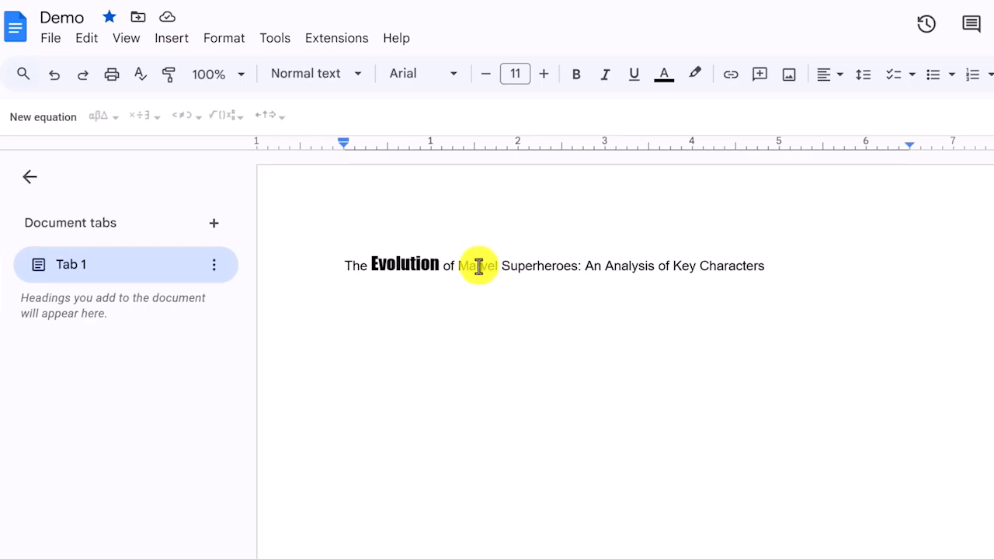
double_click(478, 266)
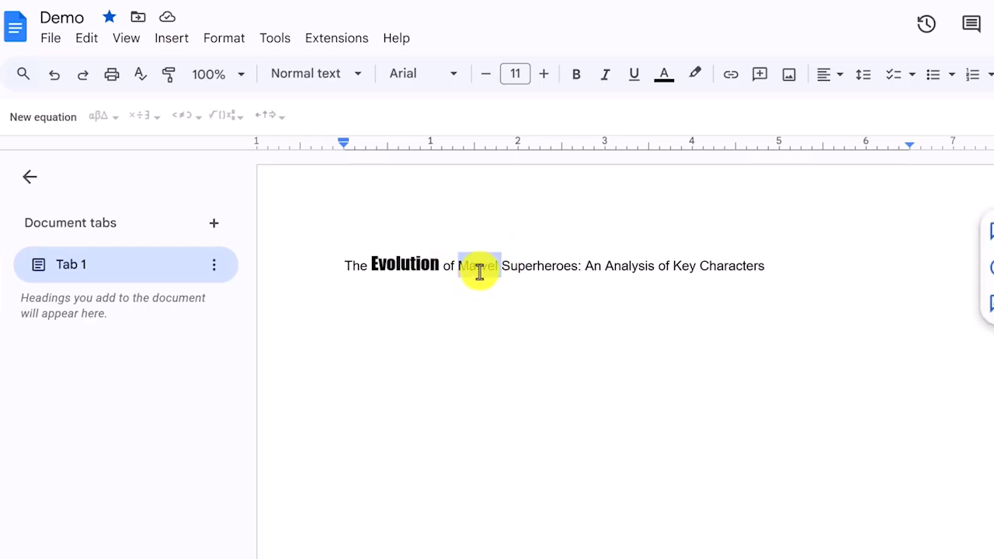
triple_click(479, 271)
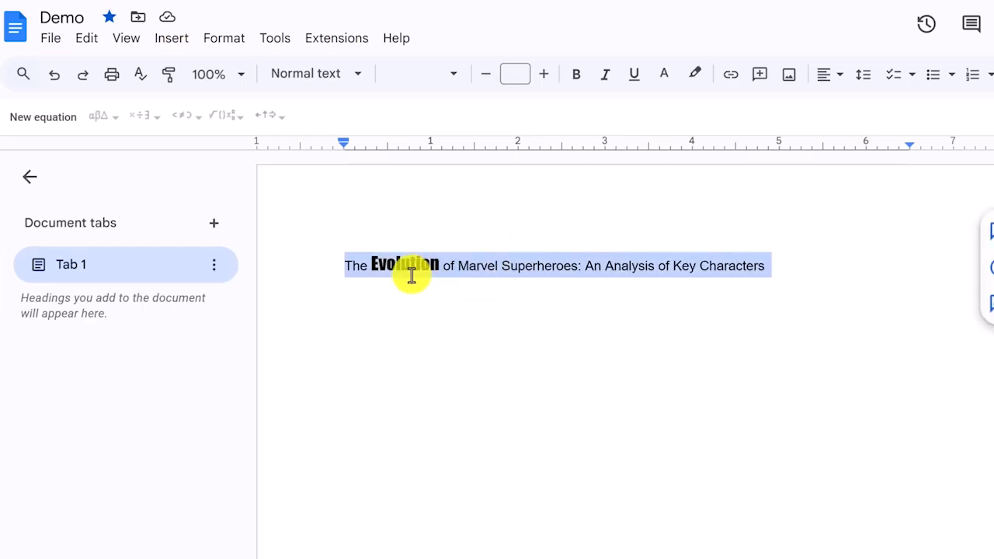
click(532, 268)
double_click(533, 269)
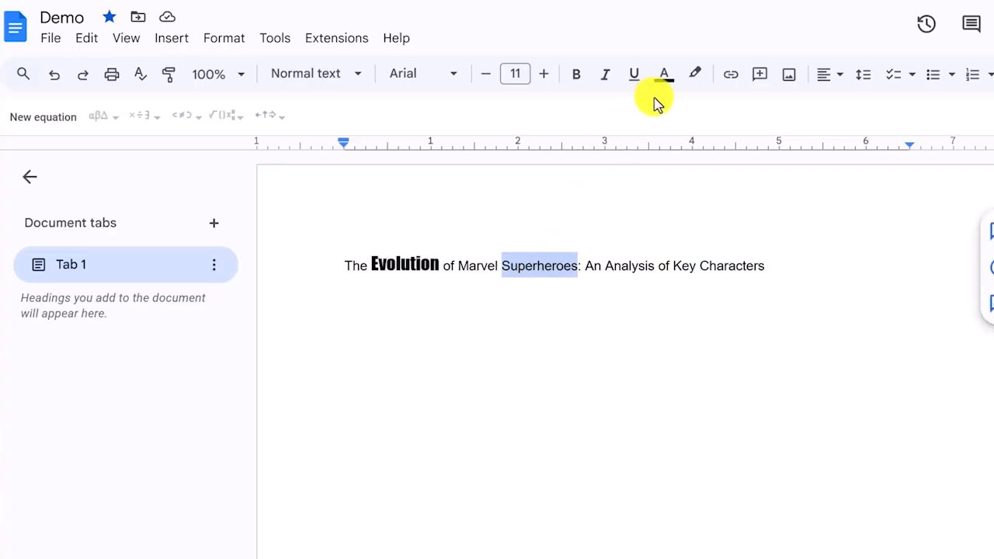
click(607, 84)
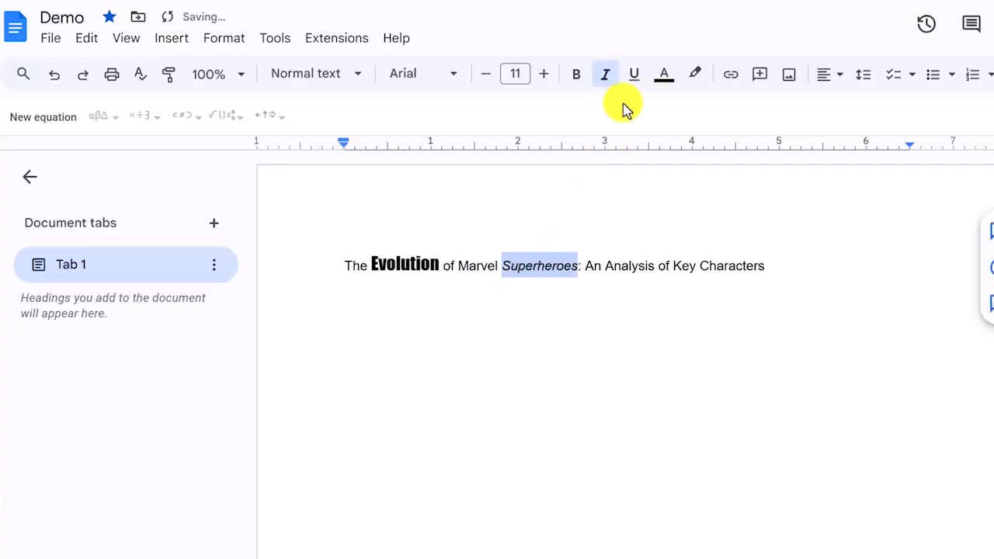
click(632, 83)
click(665, 78)
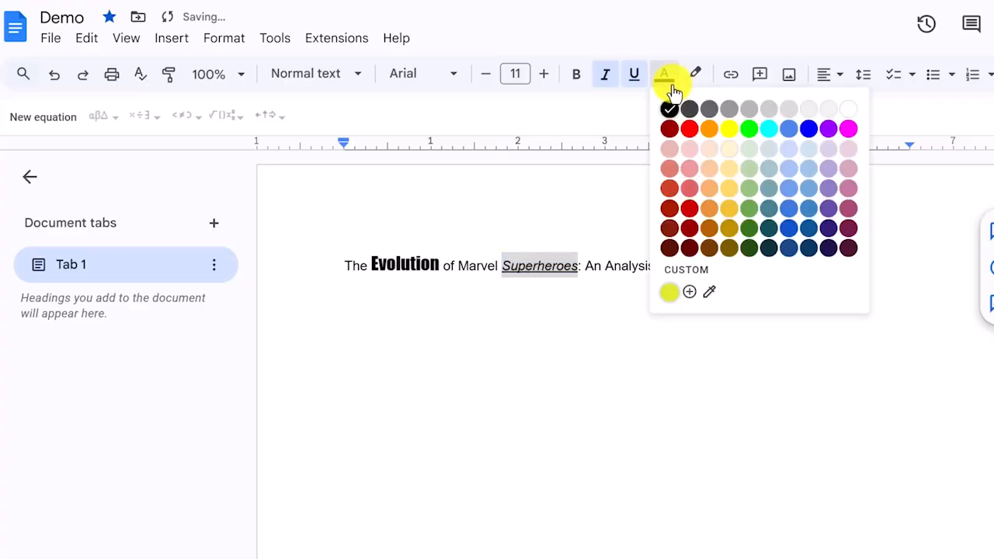
click(708, 140)
Highlight the word Analysis in yellow.
click(588, 280)
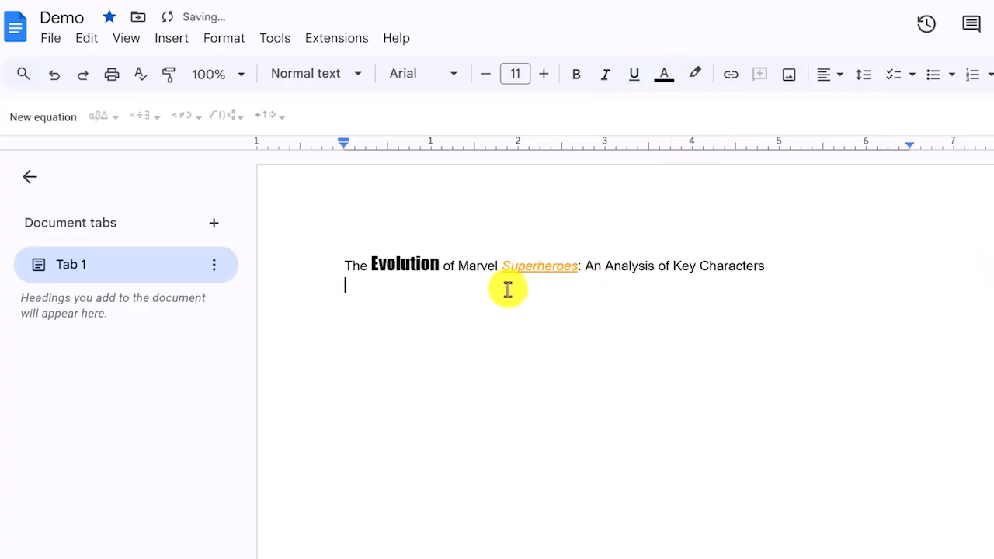
double_click(620, 265)
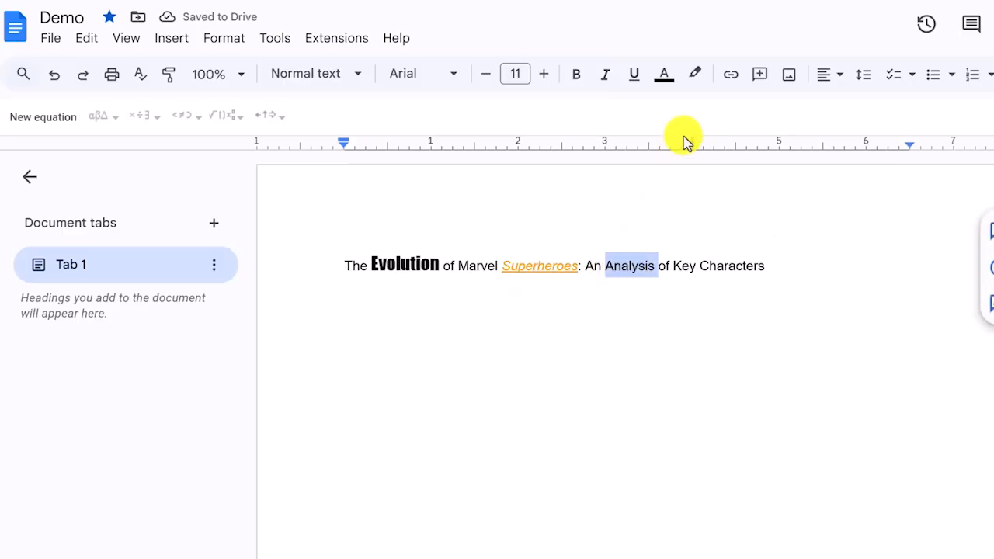
click(700, 82)
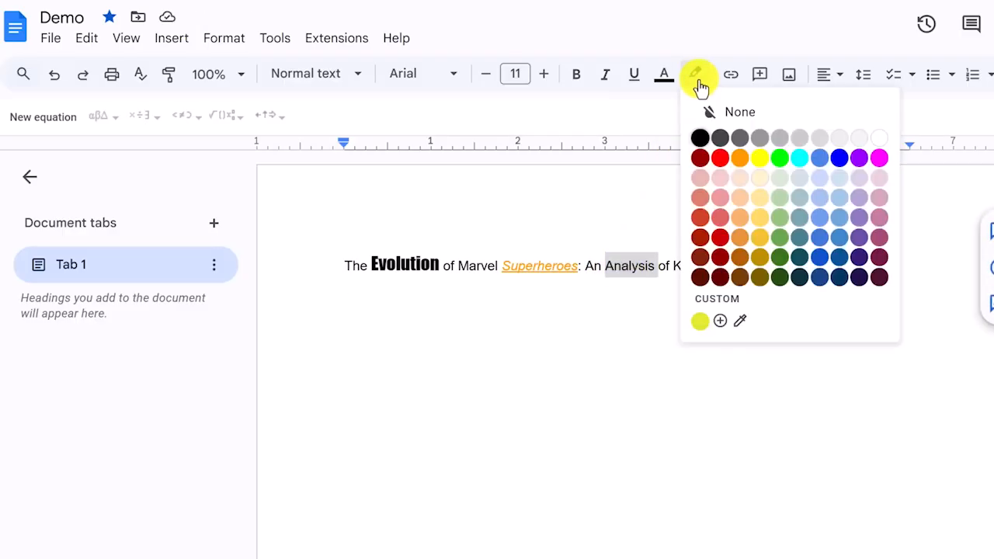
click(761, 159)
click(668, 306)
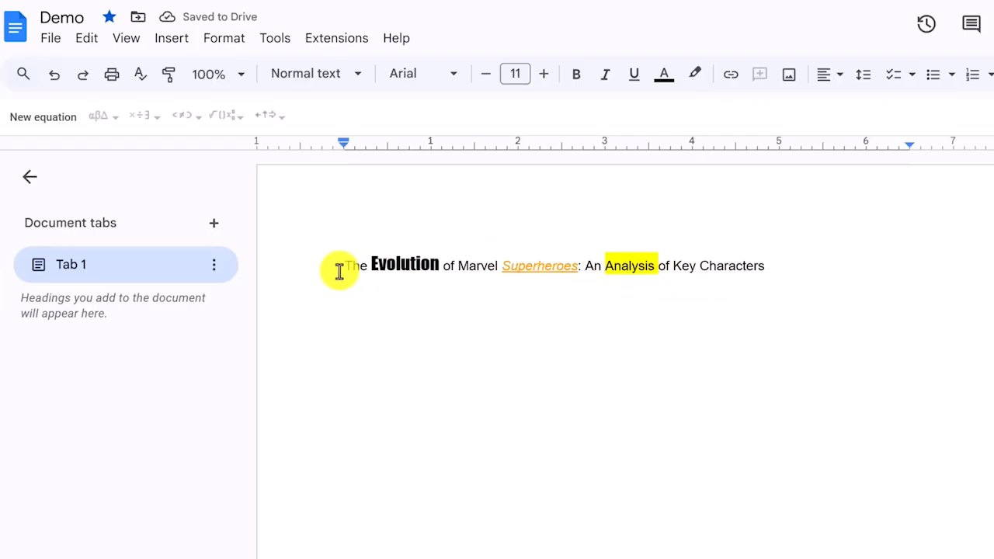
Try center and right alignment on the title, then set it back to left-aligned.
drag(344, 267, 353, 268)
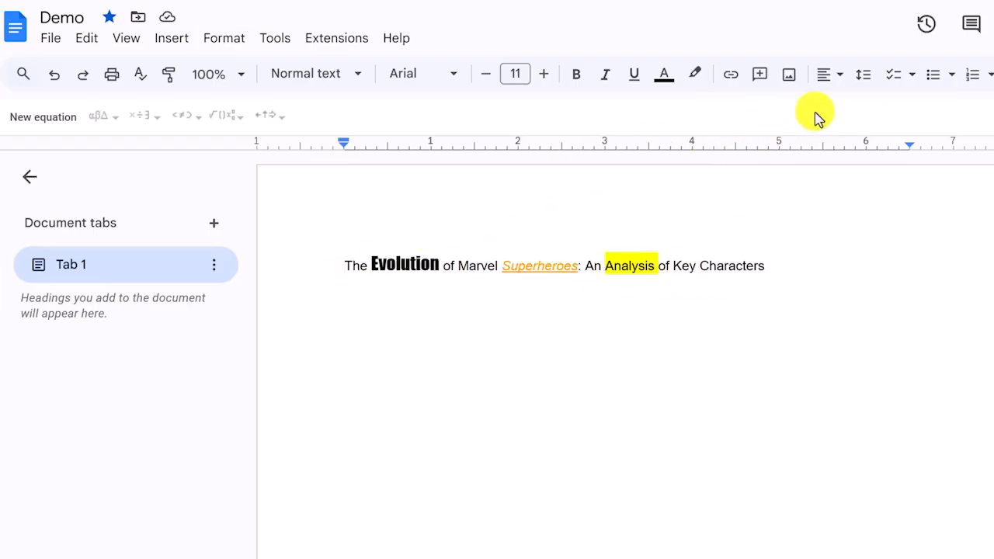
click(841, 80)
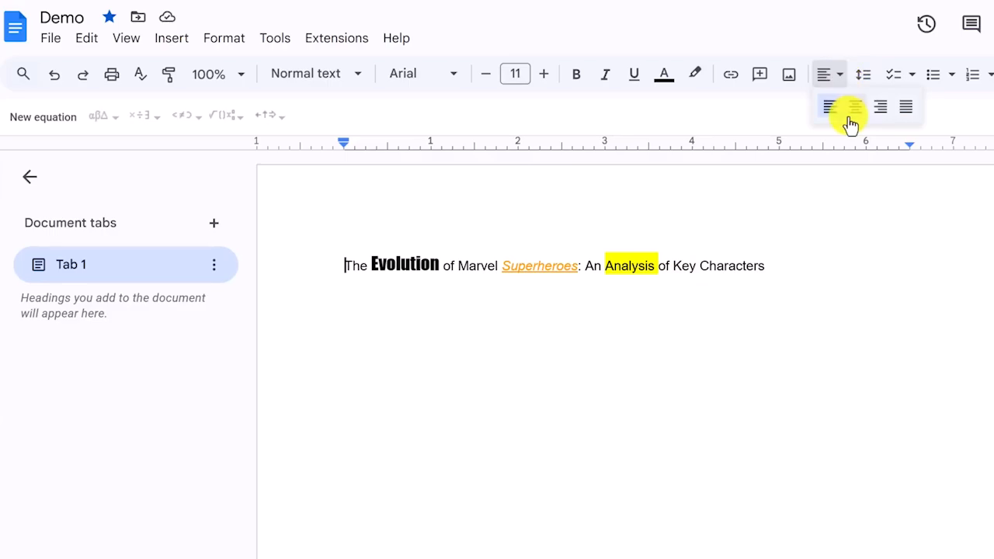
click(855, 123)
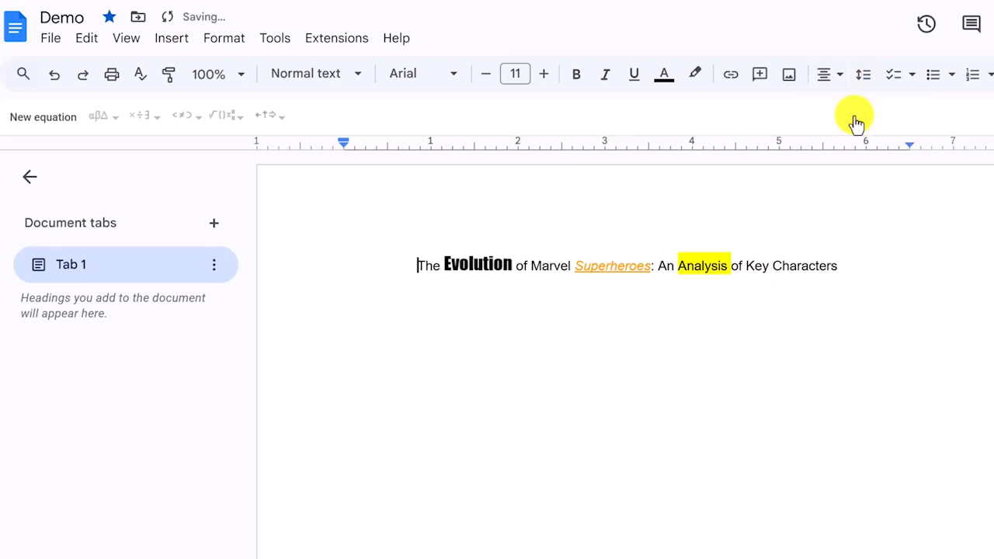
click(841, 82)
click(880, 118)
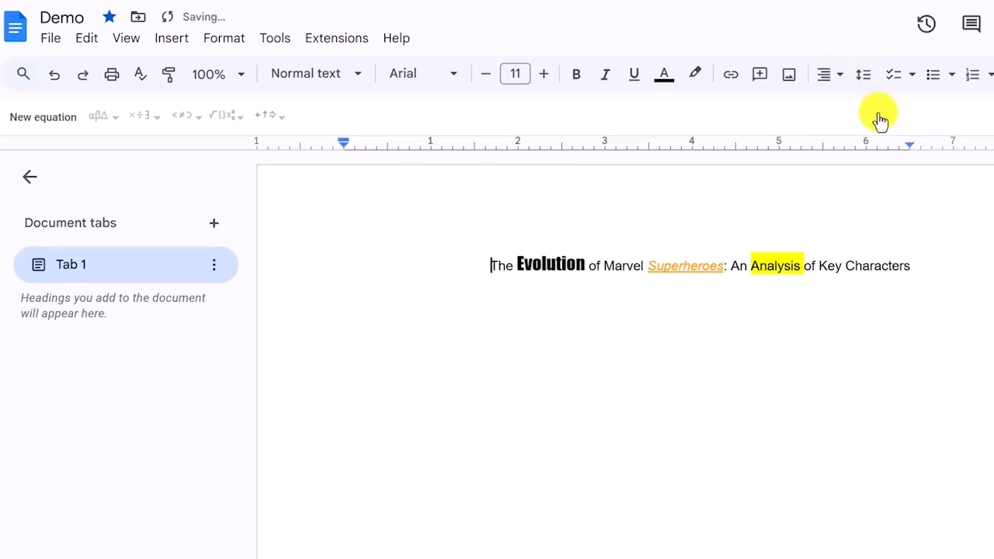
click(827, 81)
click(830, 109)
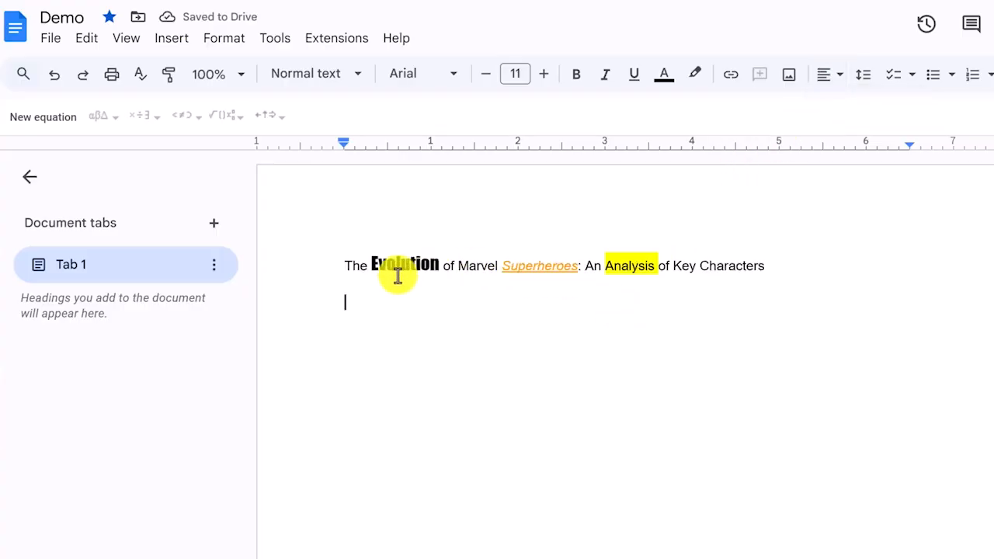
Clear all formatting from the title line and start a new line below it.
click(352, 265)
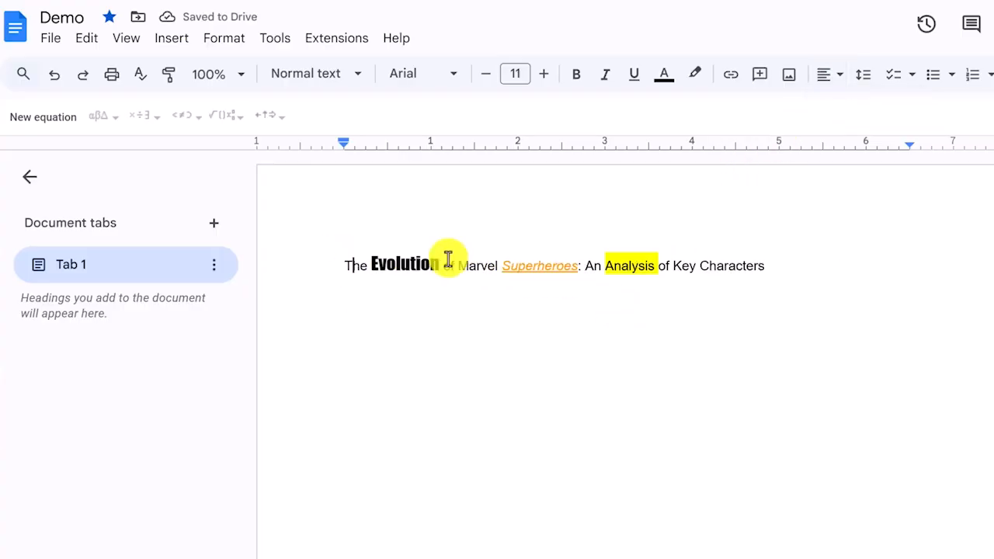
triple_click(348, 265)
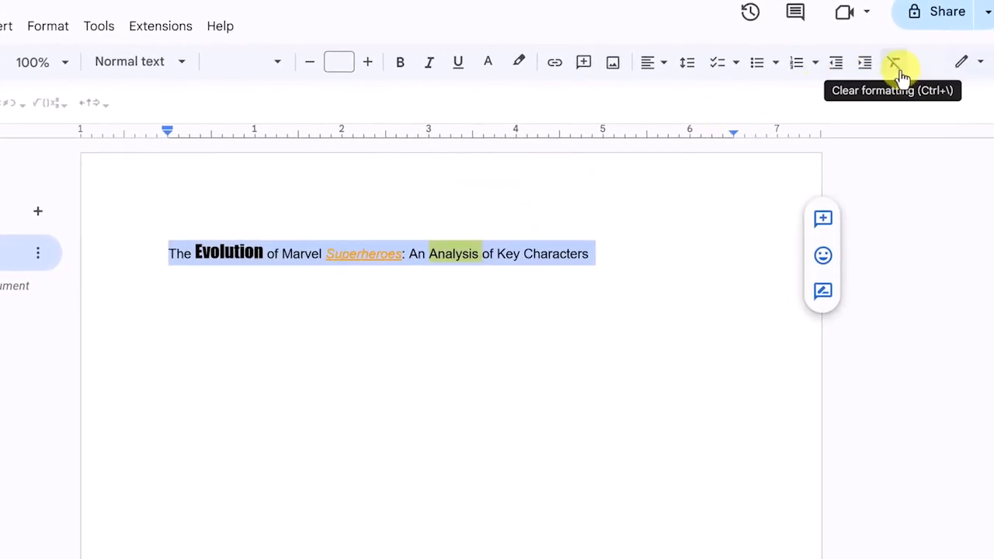
click(49, 31)
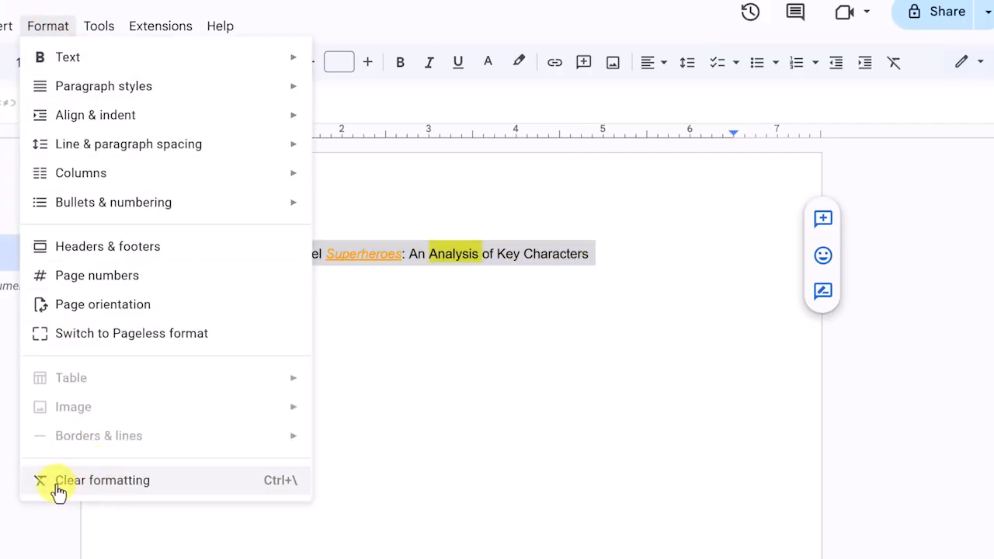
click(244, 487)
click(235, 277)
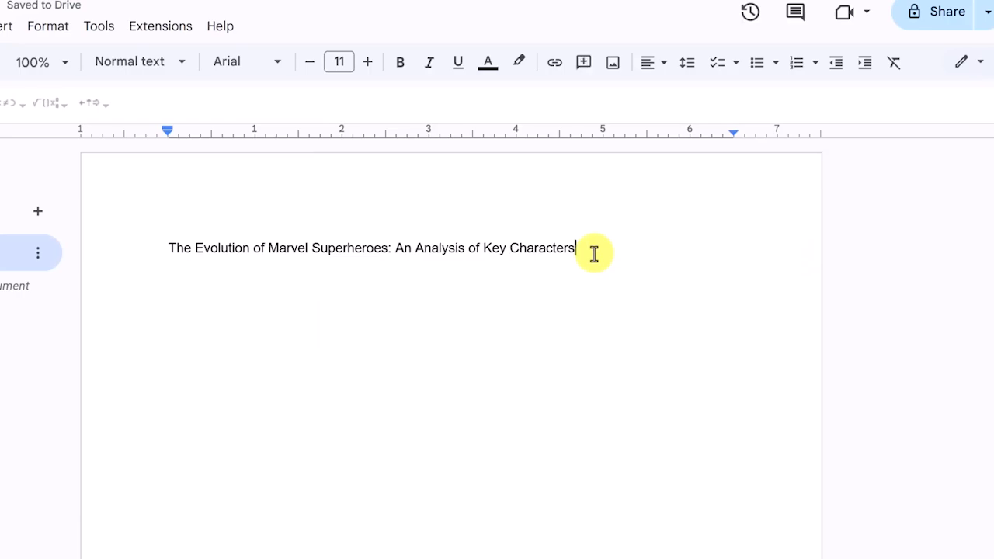
key(Return)
key(Return)
key(Return)
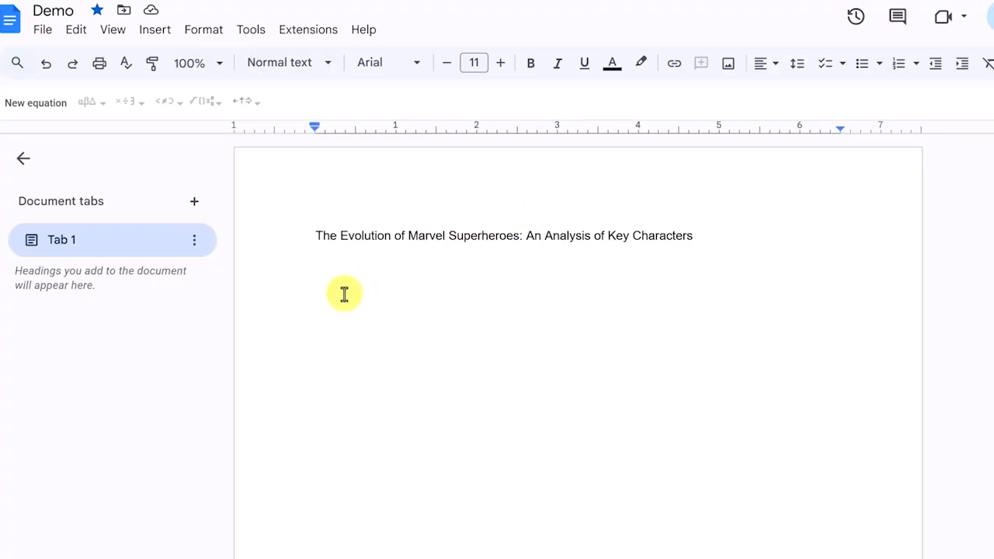
Type 'Common Superhero Abilities' below the title and make it numbered item 1.
text(Common Superhero Abilities)
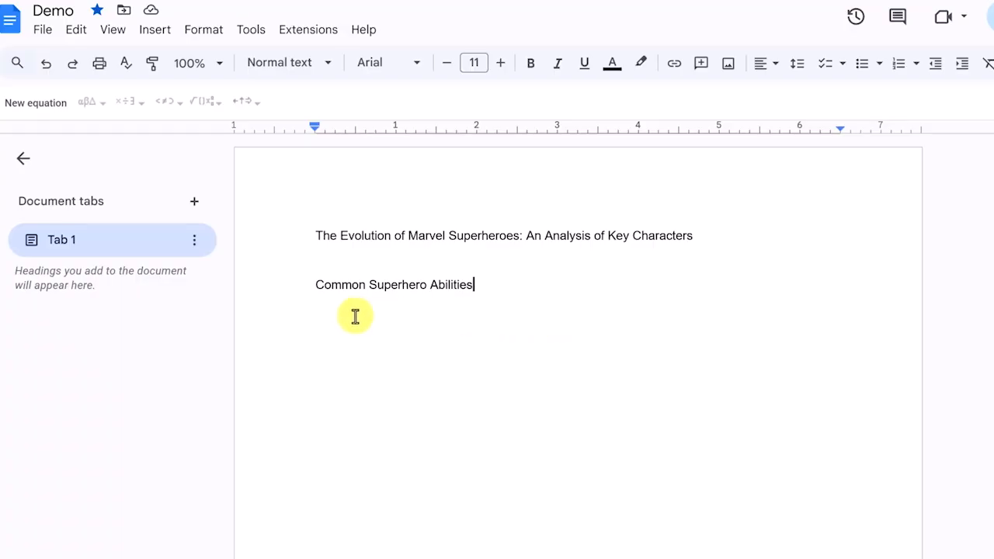
click(309, 286)
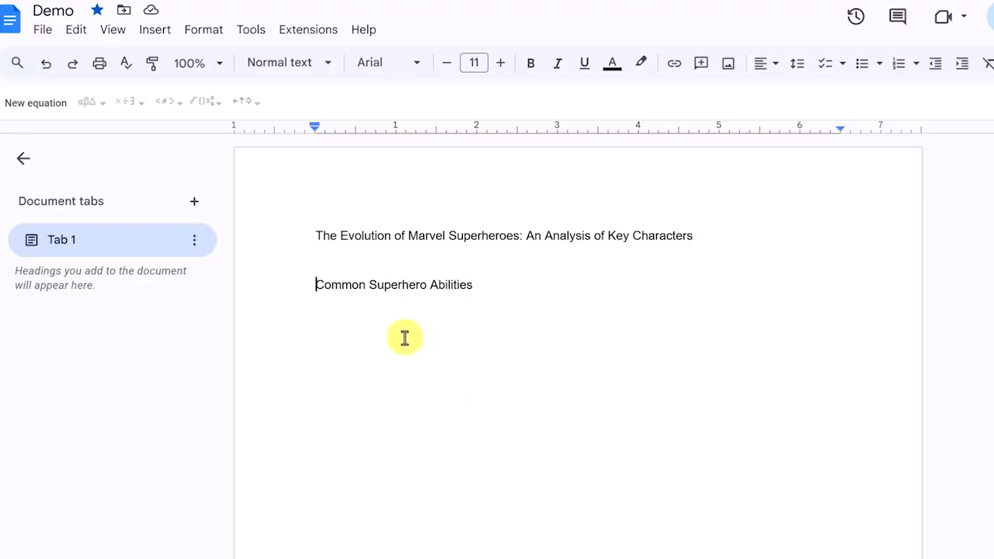
click(899, 71)
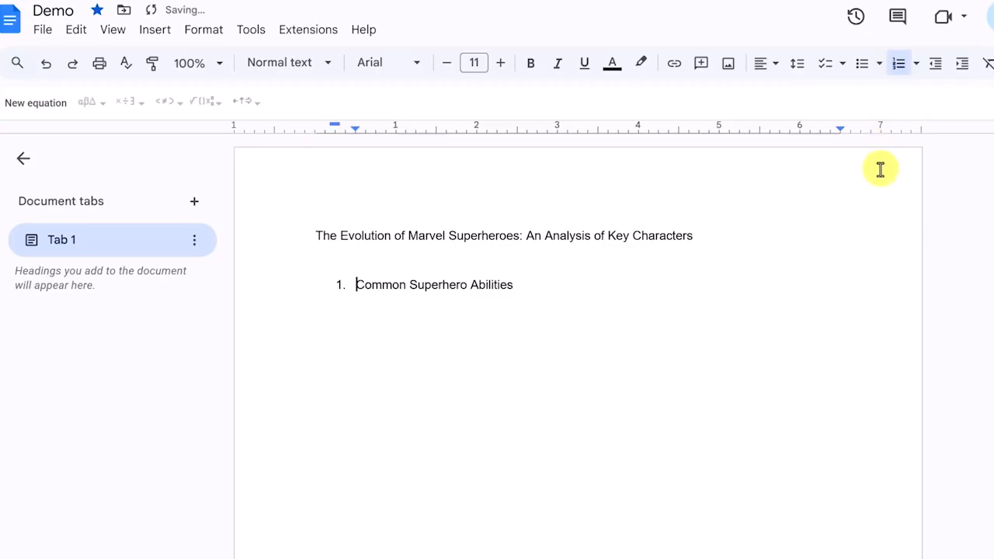
click(862, 72)
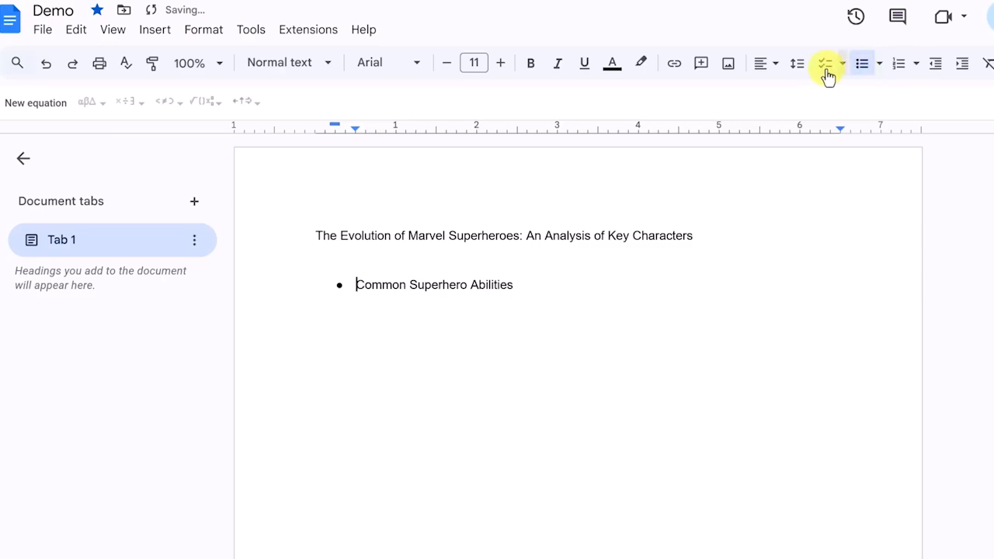
click(826, 70)
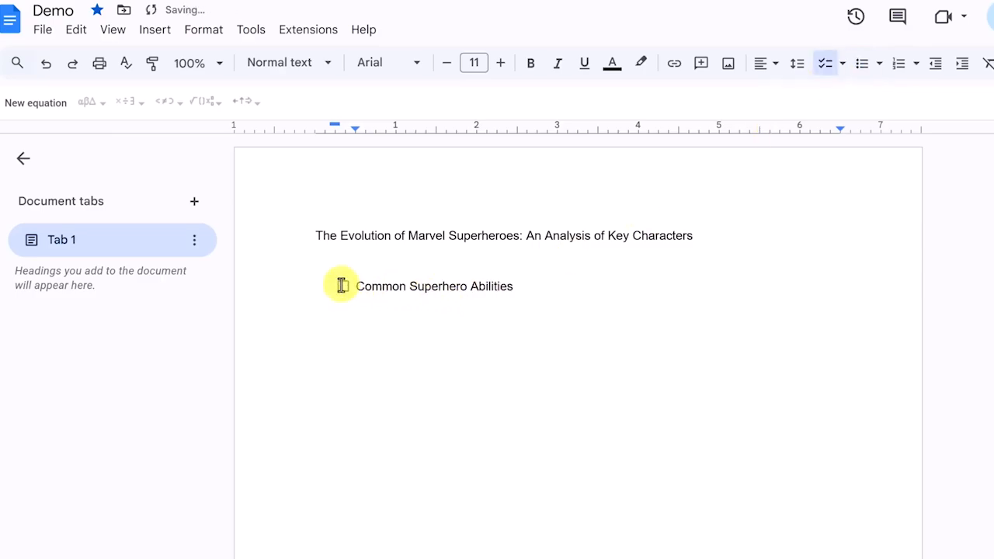
click(343, 287)
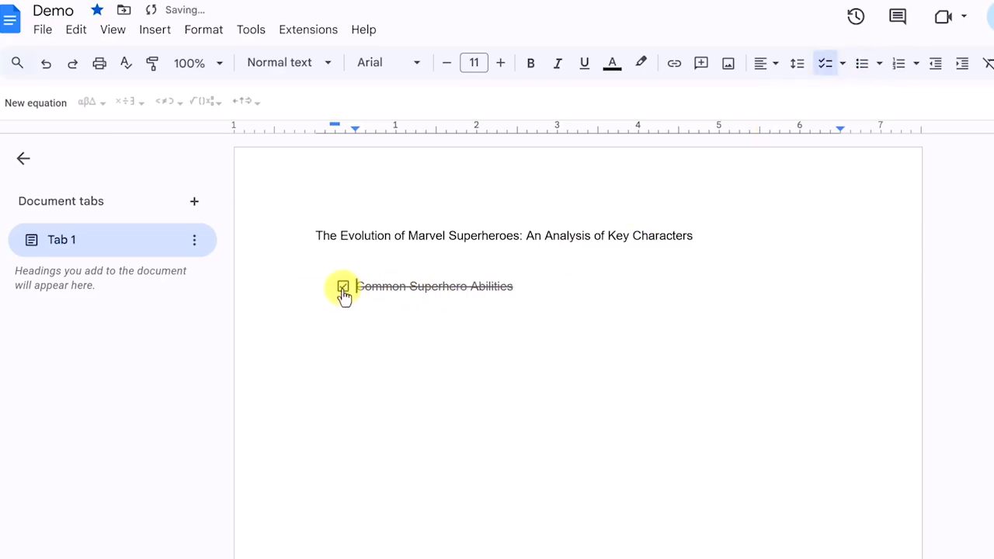
click(343, 288)
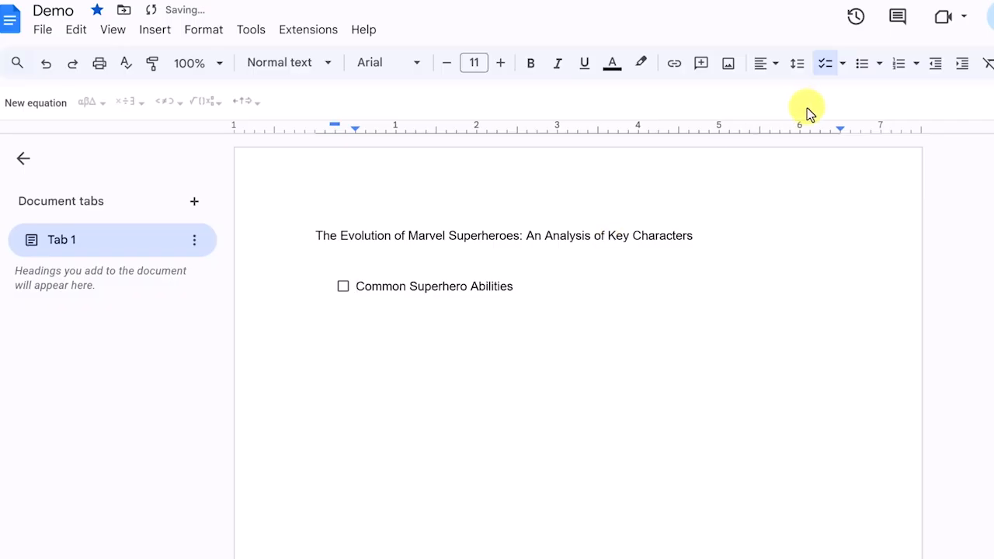
click(896, 74)
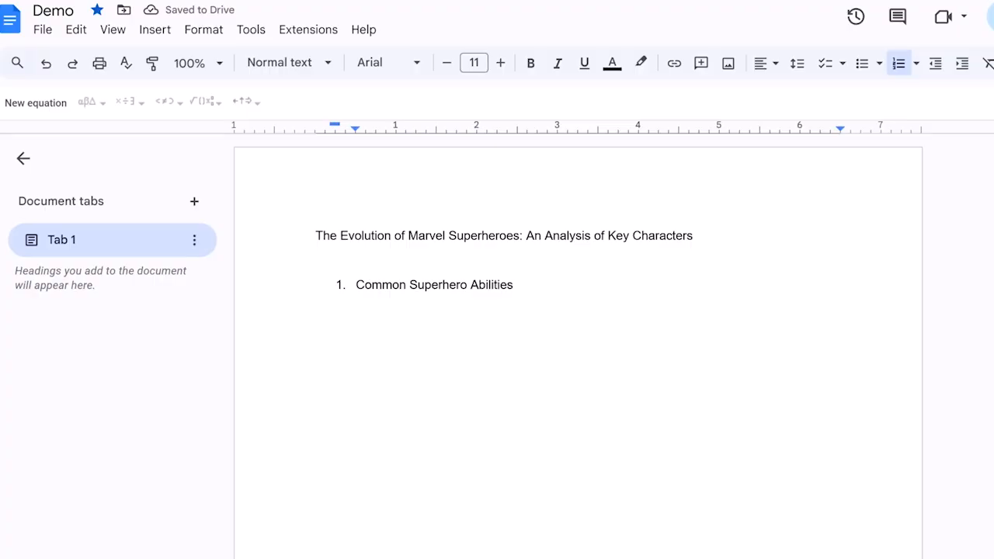
click(526, 289)
Add an indented hollow-bullet sub-item containing the pasted Super Strength description.
key(Return)
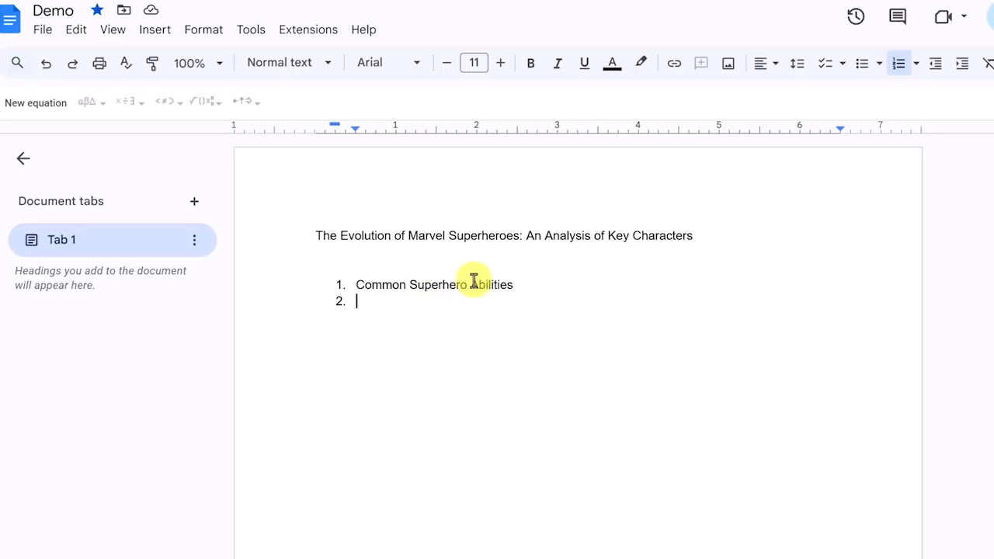
click(963, 66)
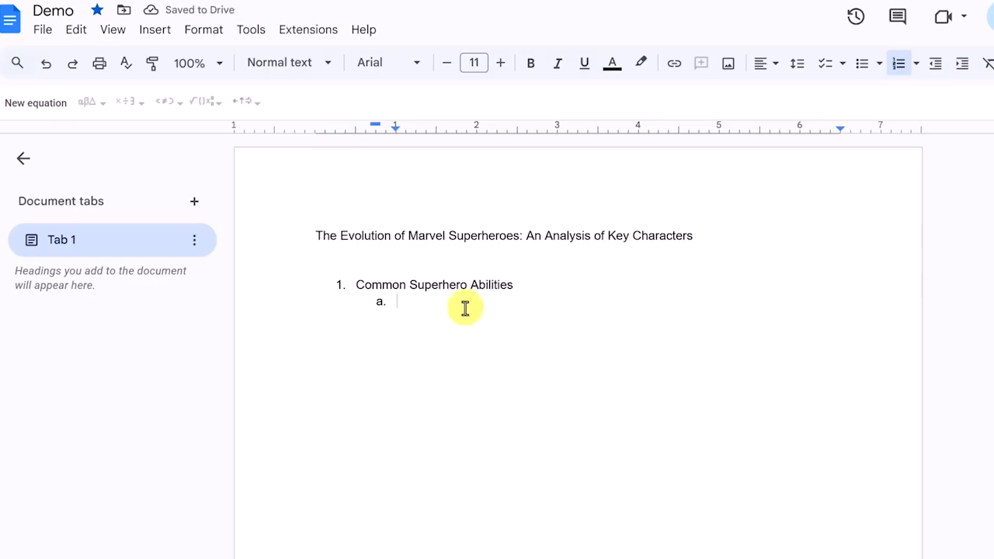
click(865, 76)
click(865, 75)
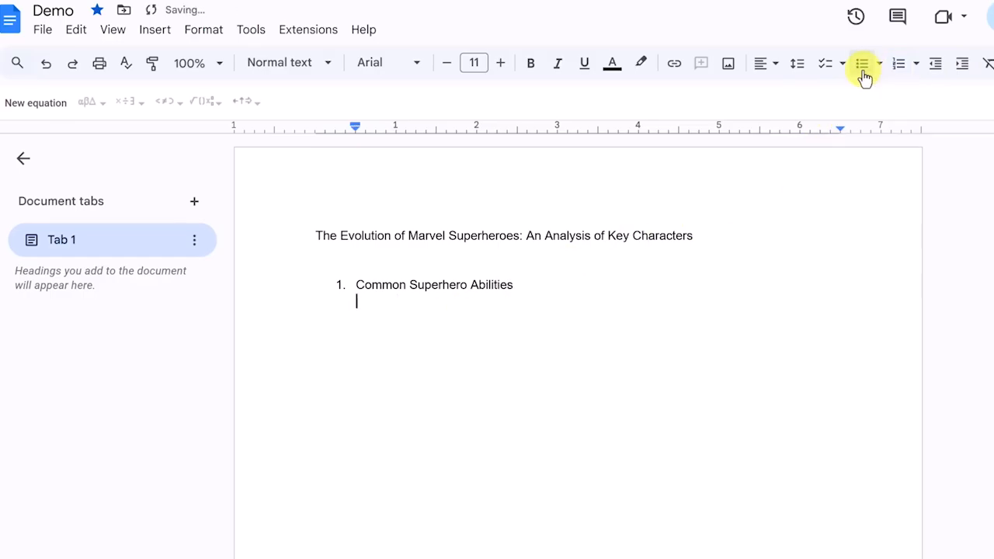
click(865, 75)
text(Super Strength: Ability to lift heavy objects and exhibit extraordinary physical power.)
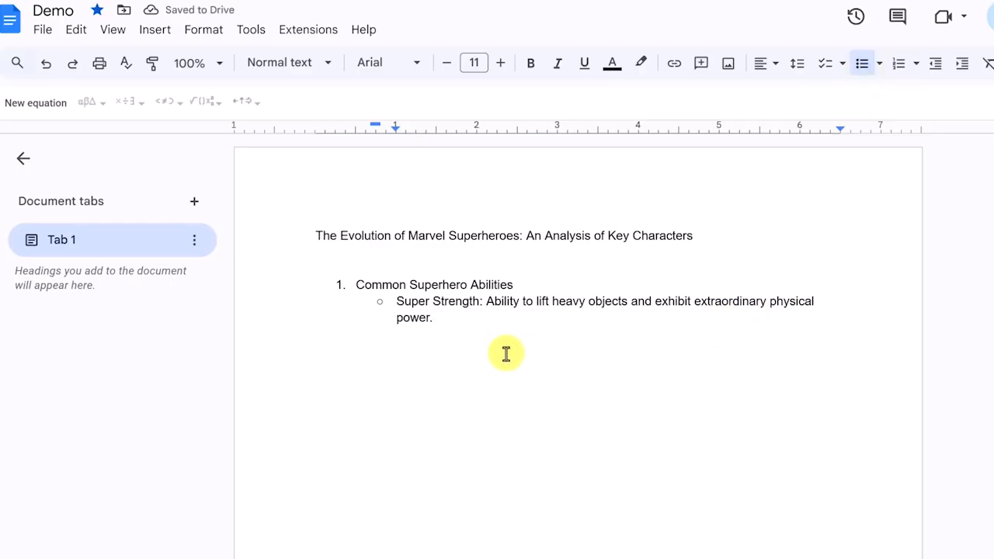
Paste the Flight description into a new sub-bullet and start another one below.
key(Return)
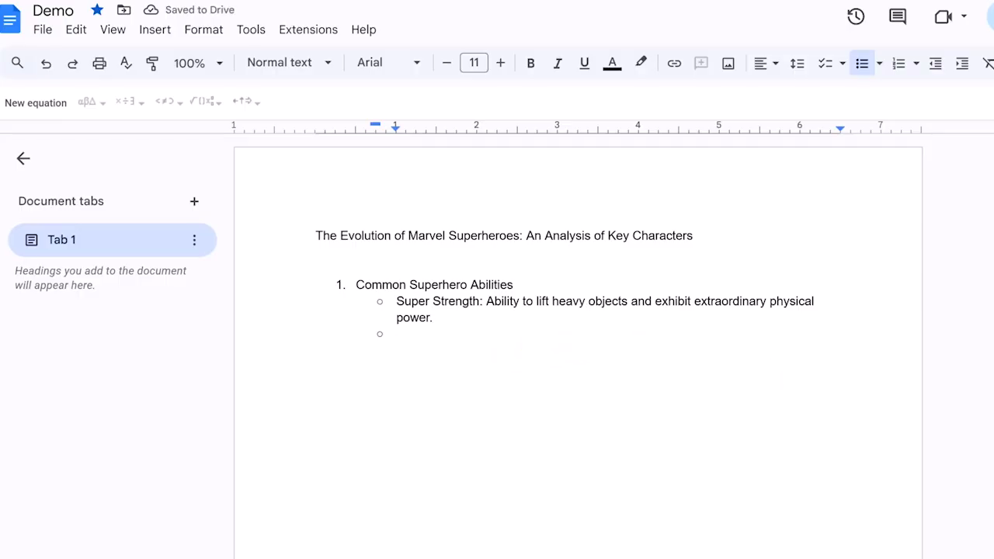
click(413, 337)
text(V)
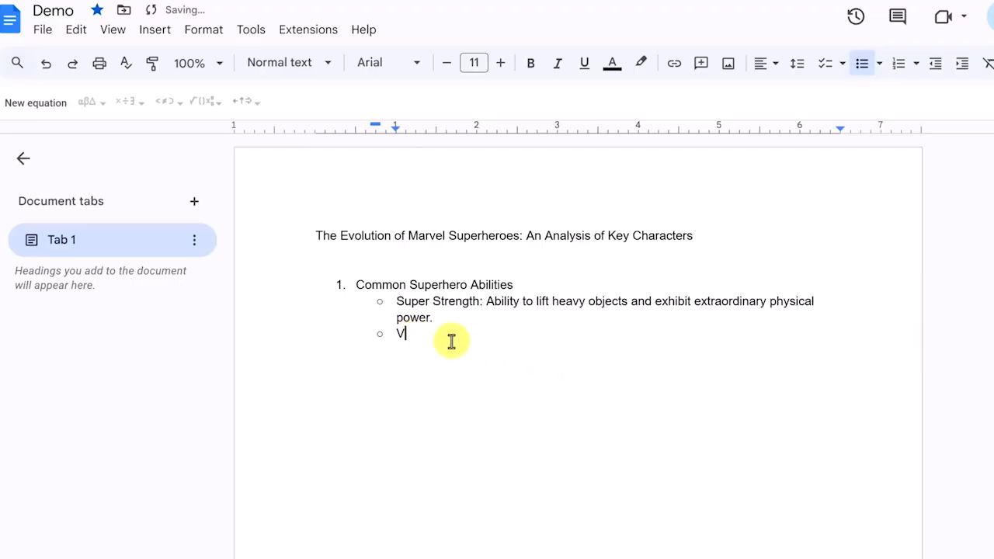
text(Flight: Capability to soar through the air and navigate the skies.)
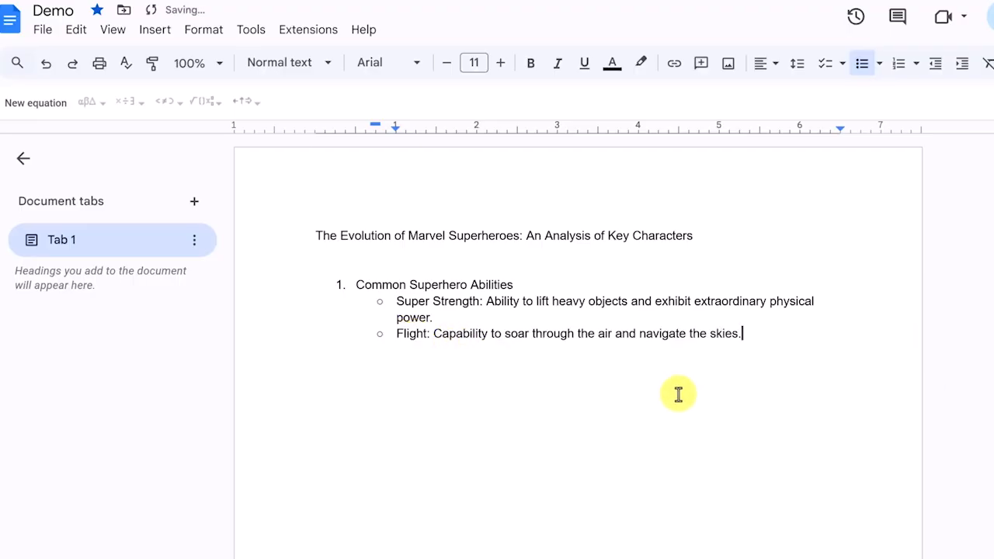
key(Return)
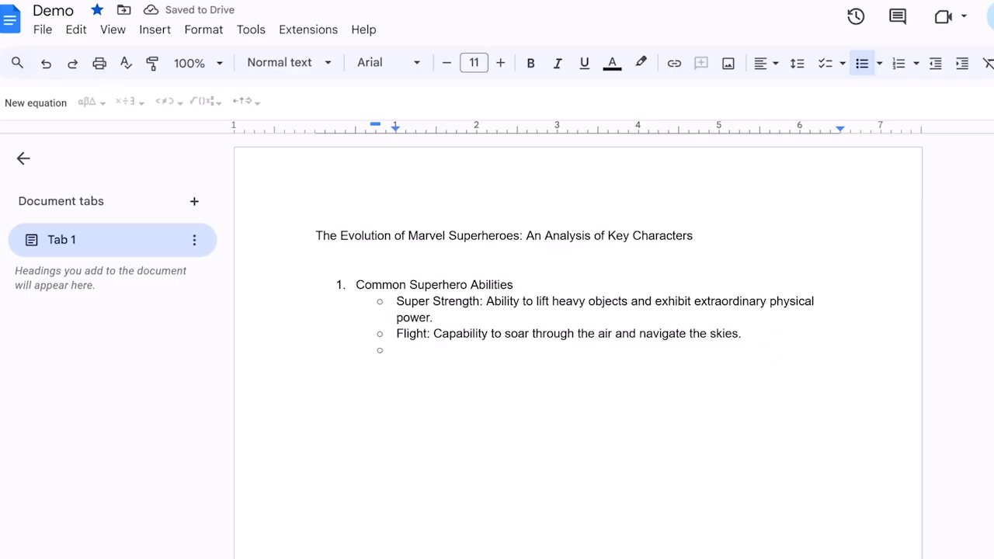
Promote the empty line to item 2, 'Steps to Create a Superhero Identity'.
double_click(447, 349)
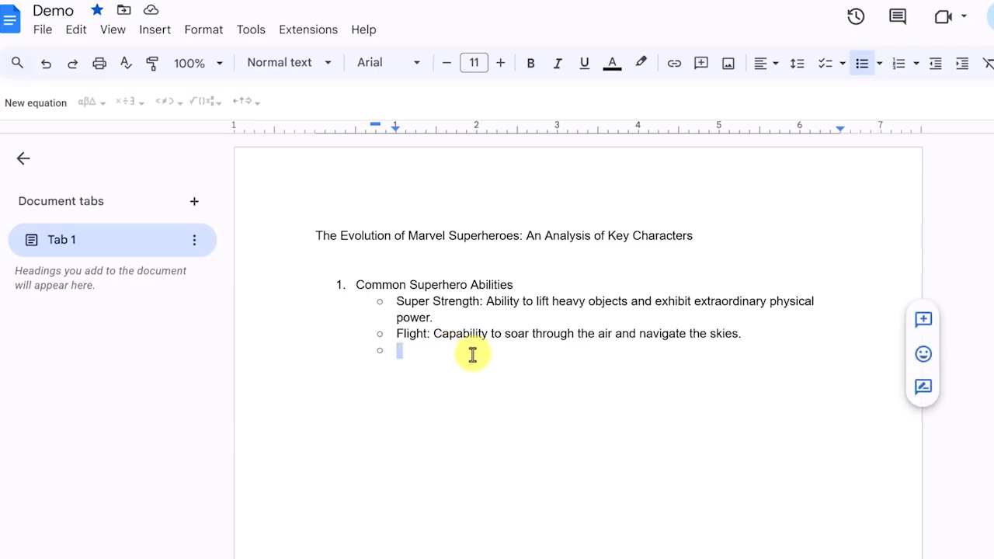
click(932, 69)
text(Steps to Create a Superhero Identity)
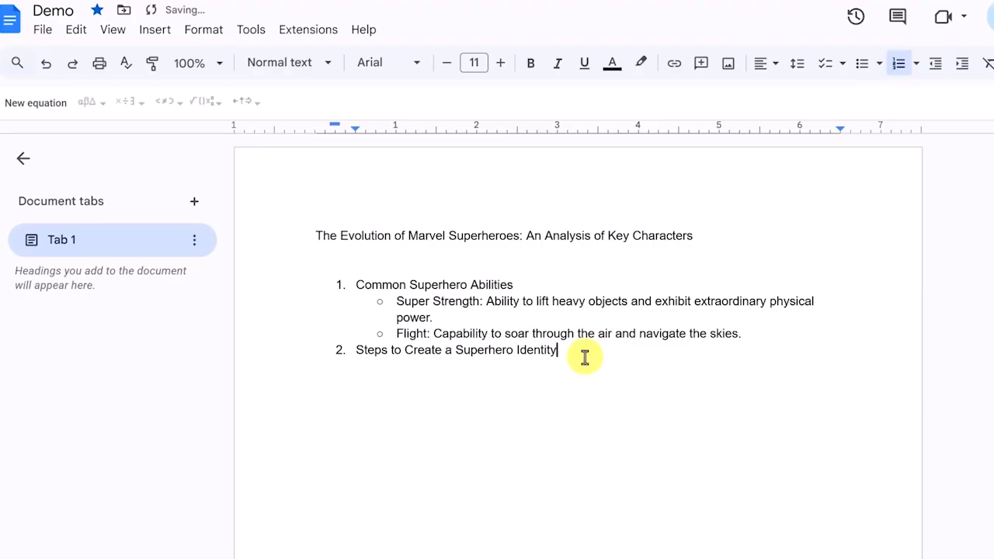
key(Return)
Add a pasted 'Choose a Superpower' sub-item and letter the sub-items a., b.
click(962, 63)
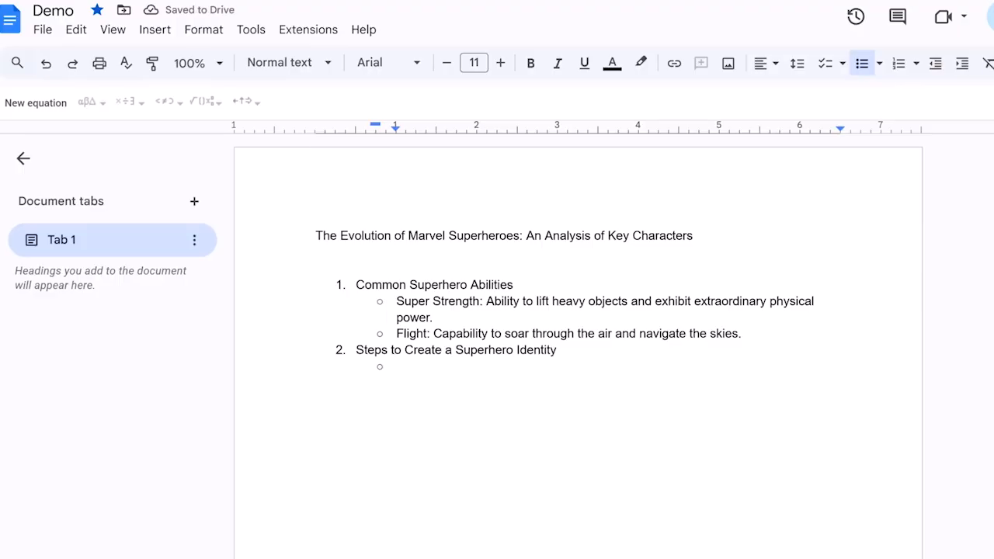
click(417, 366)
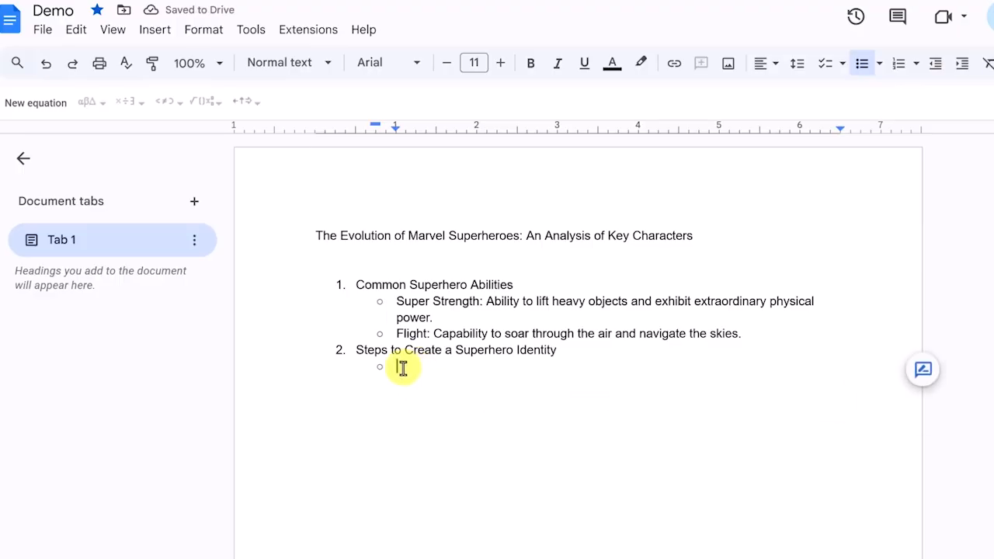
text(Choose a Superpower: Decide on a unique ability or set of abilities.)
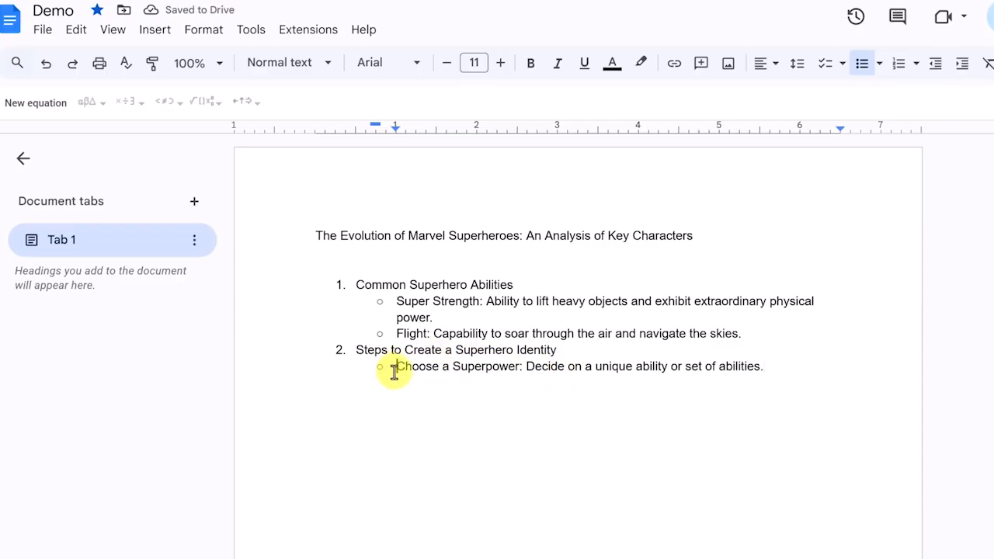
click(896, 71)
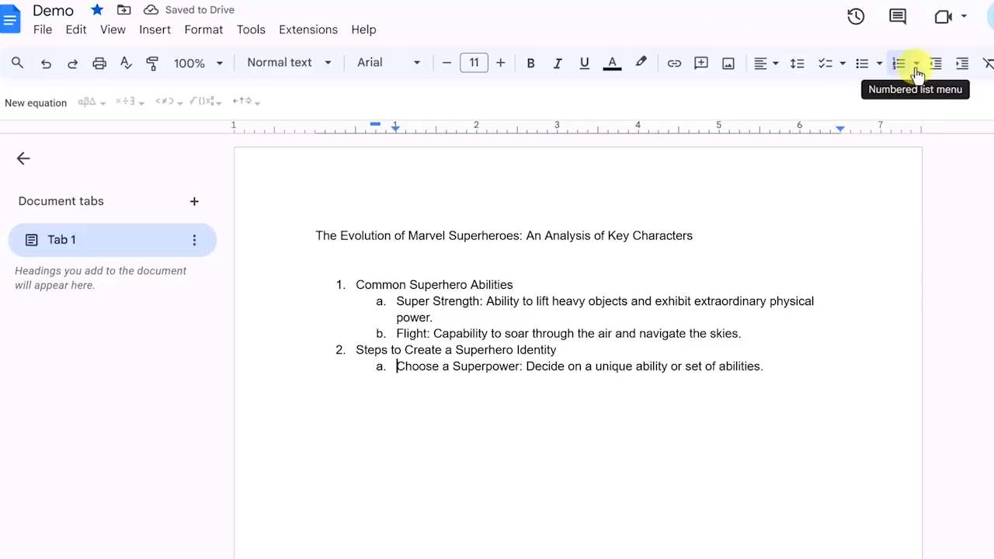
Switch the outline to the 1) a) numbering style.
click(916, 67)
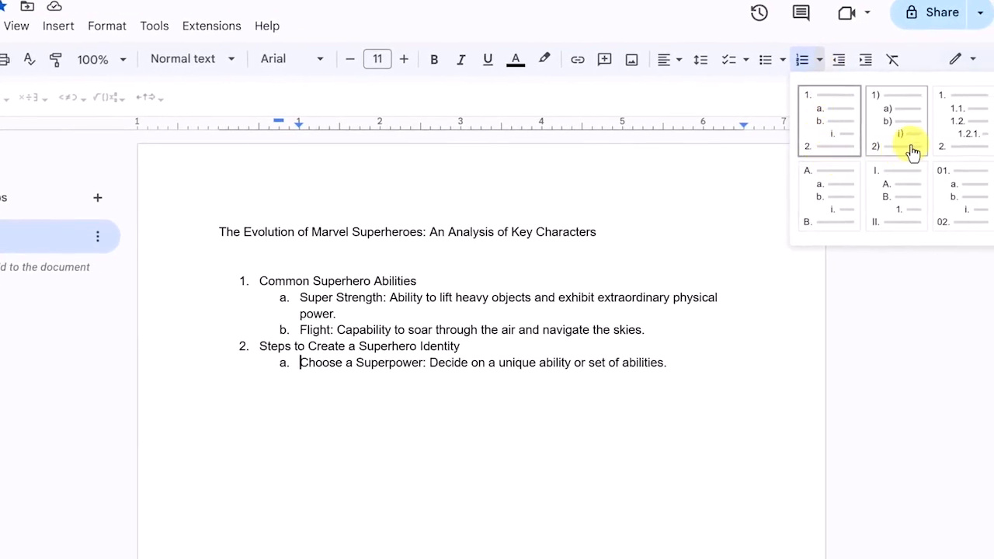
click(911, 150)
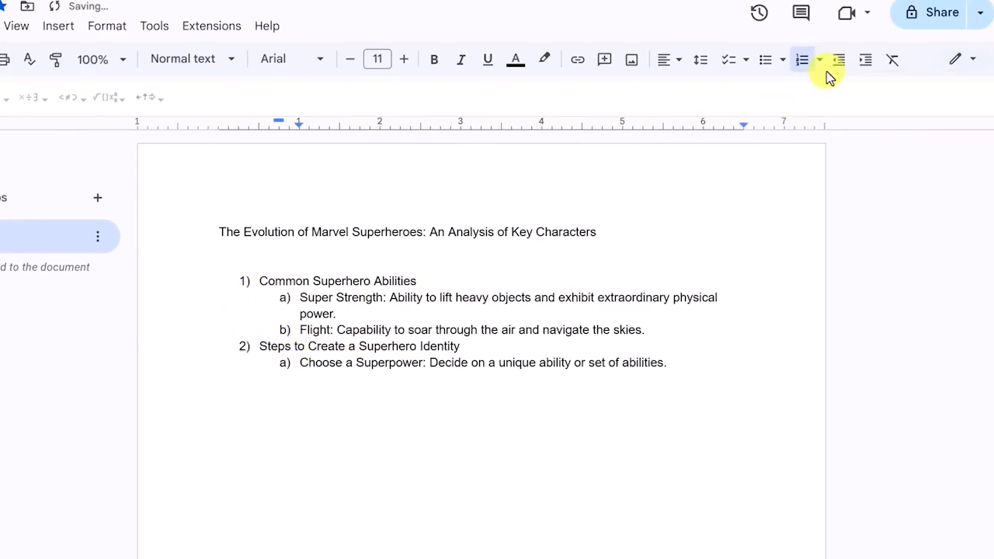
click(783, 62)
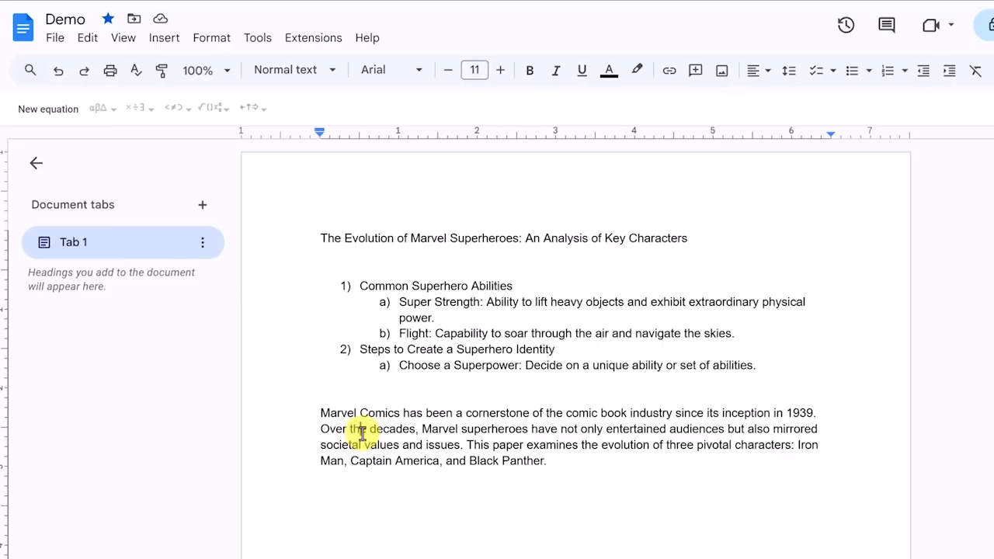
Set Double line spacing on the Marvel Comics introduction paragraph.
click(473, 430)
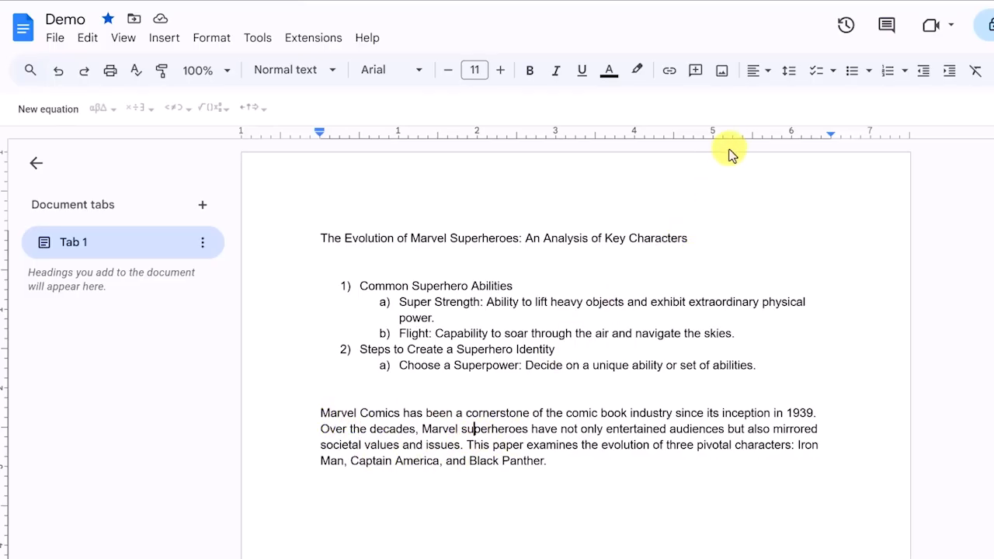
click(789, 74)
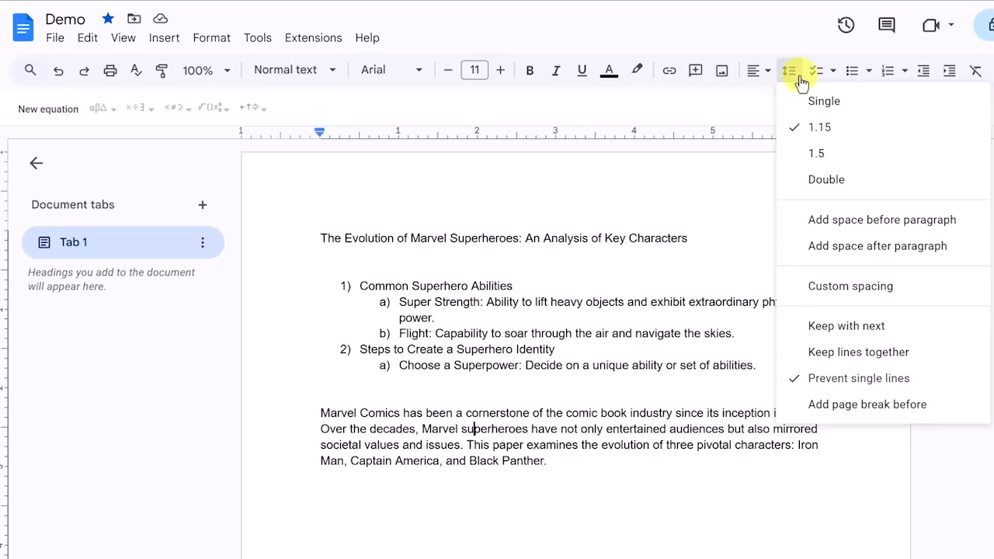
click(852, 183)
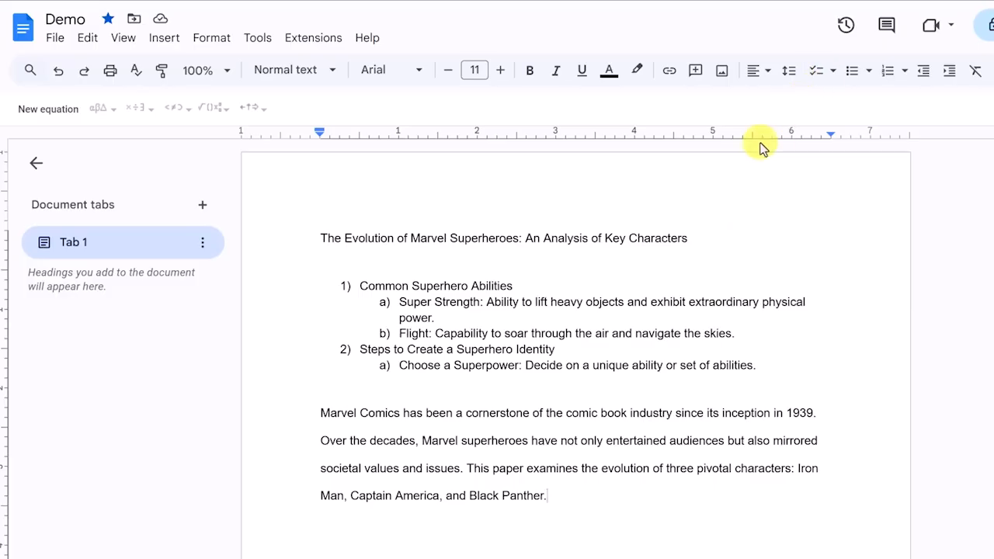
click(532, 441)
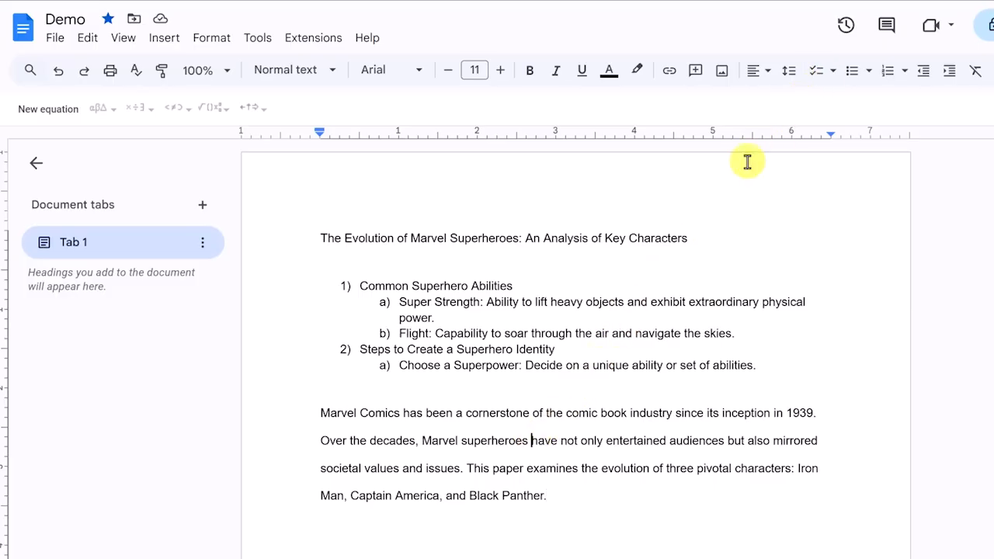
Open the Custom spacing settings from Line & paragraph spacing and cancel them unchanged.
click(789, 72)
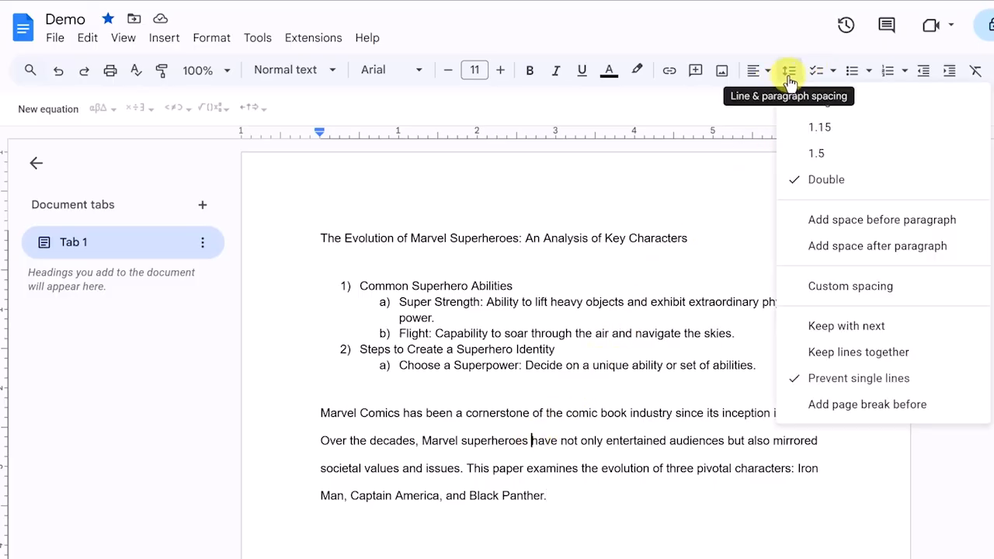
click(882, 293)
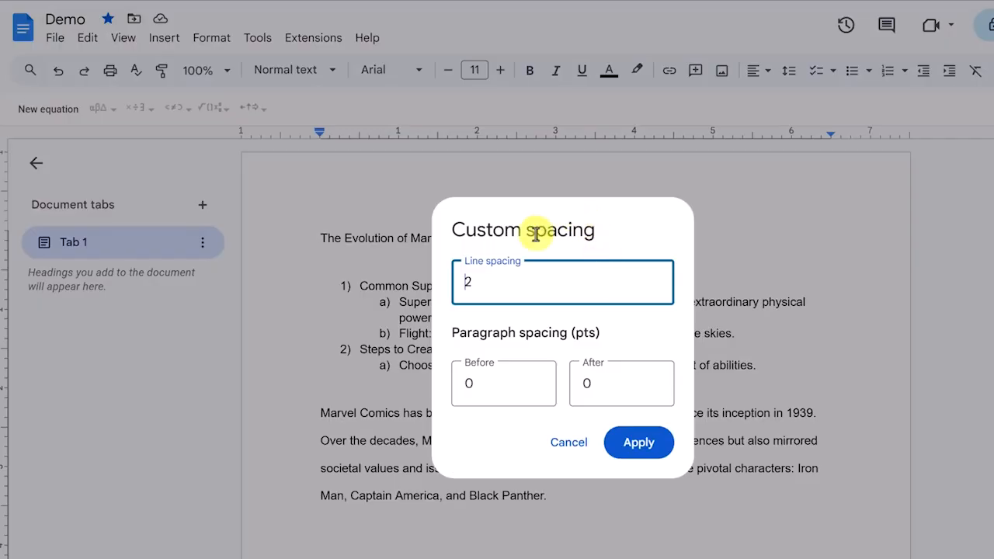
click(560, 456)
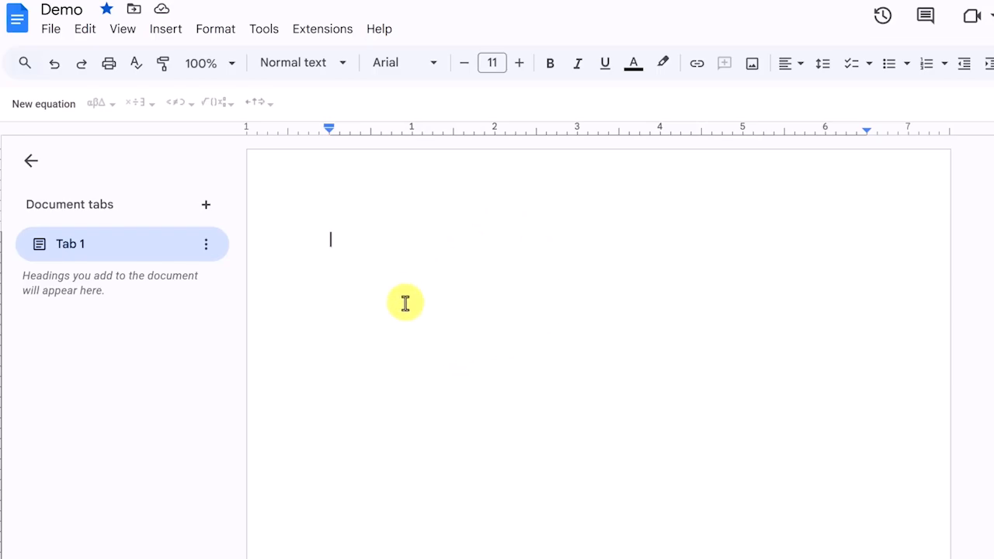
Confirm Page setup as portrait, Letter size, applied to this tab, without changes.
click(50, 35)
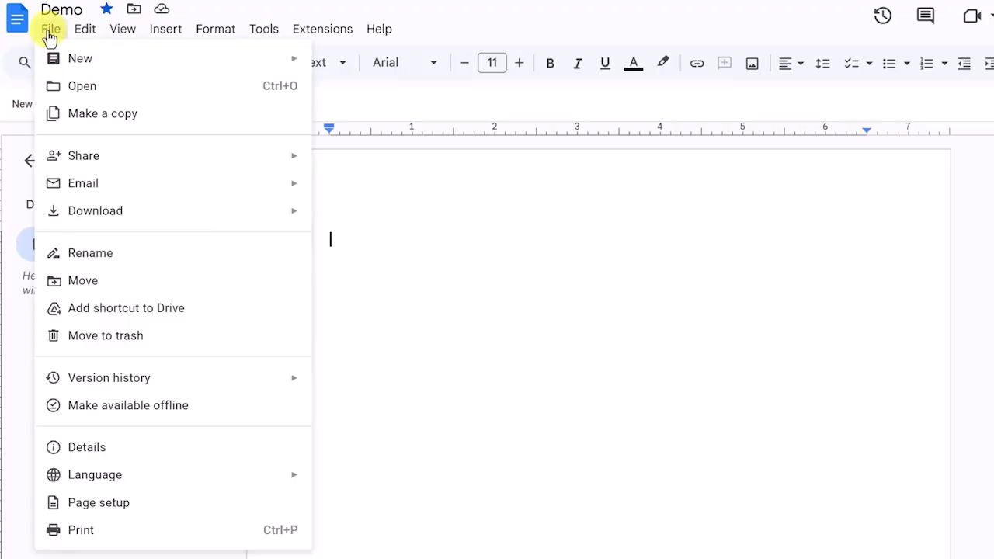
click(127, 505)
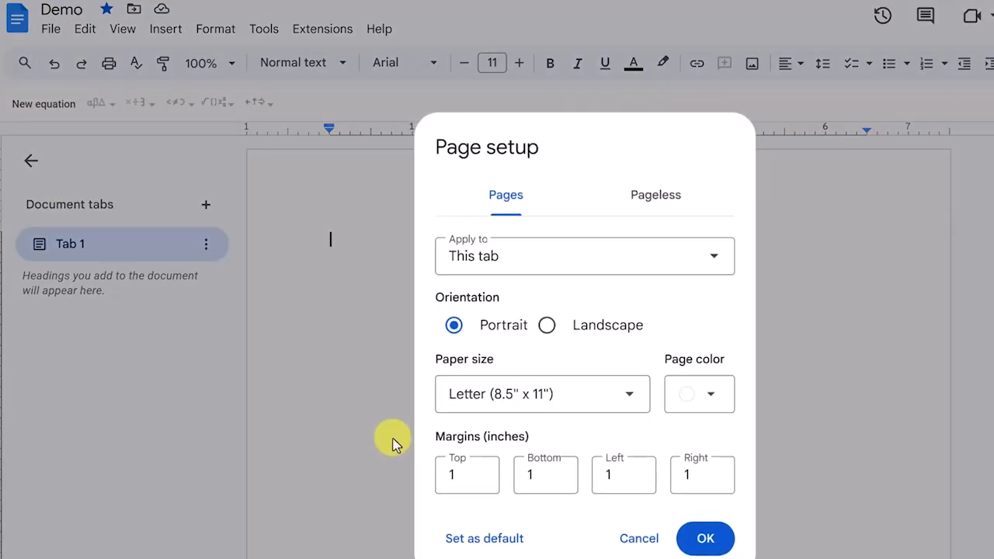
click(548, 325)
click(455, 329)
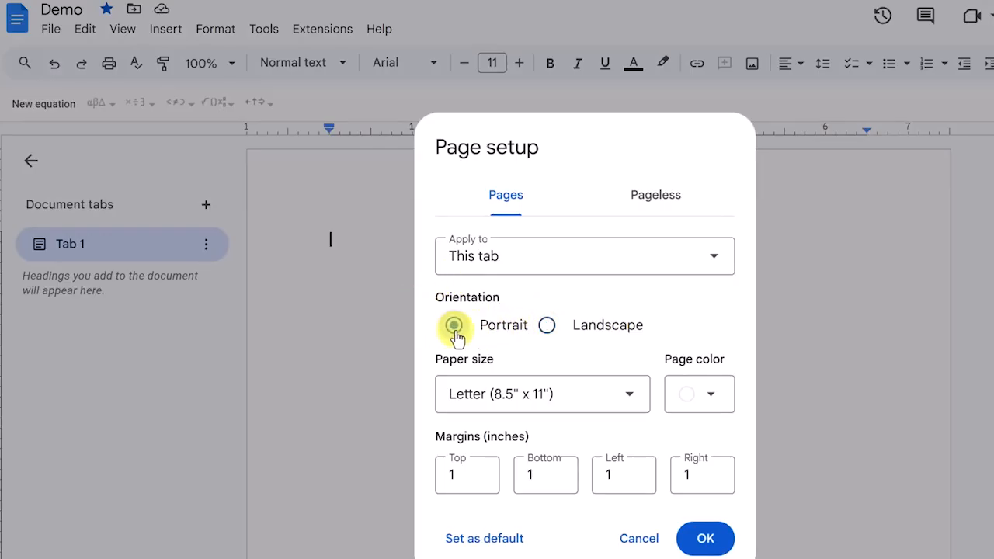
click(588, 408)
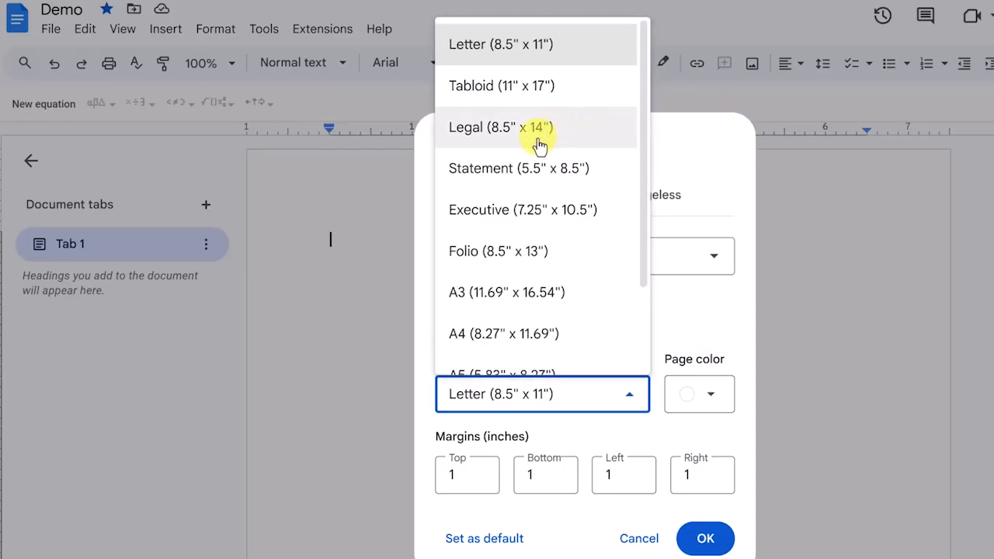
click(688, 321)
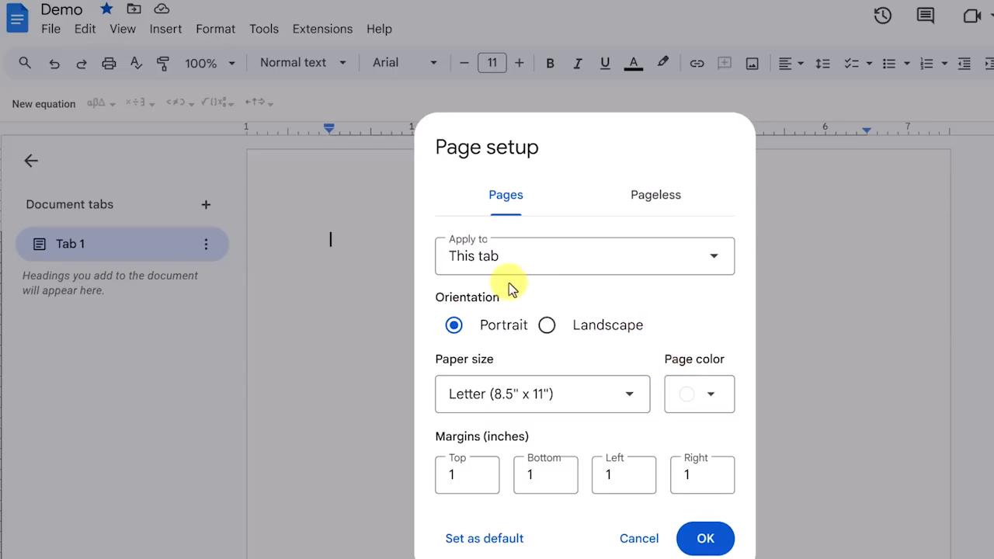
click(712, 268)
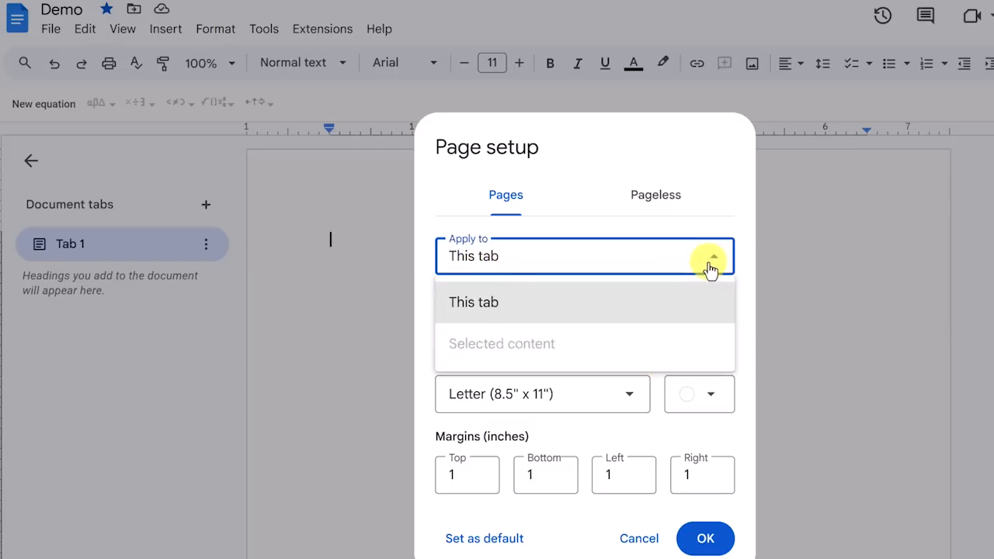
click(423, 242)
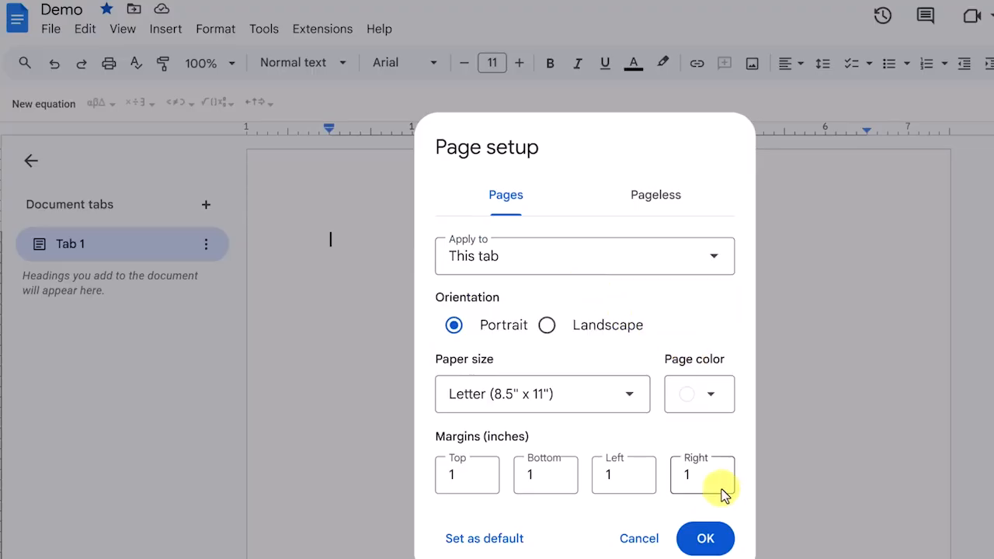
click(719, 545)
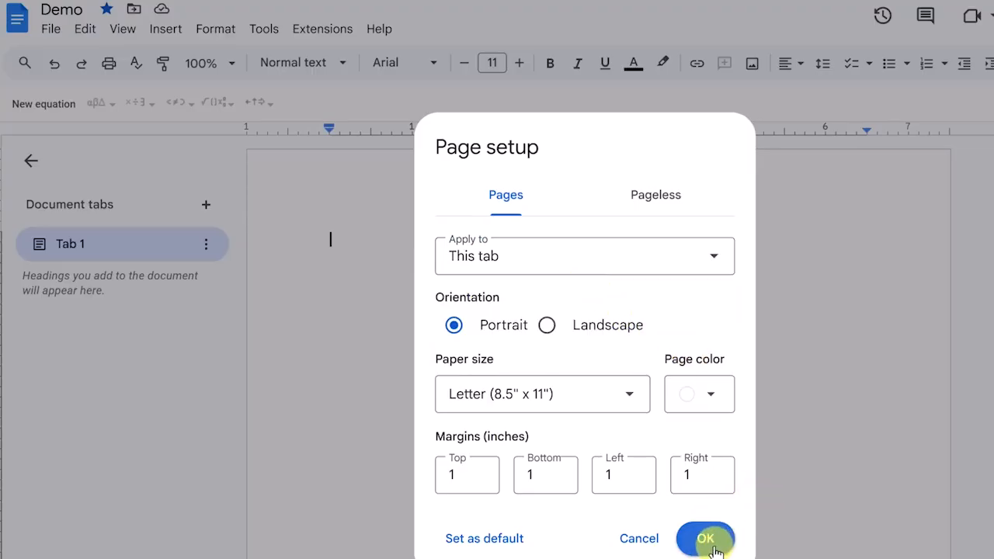
click(715, 544)
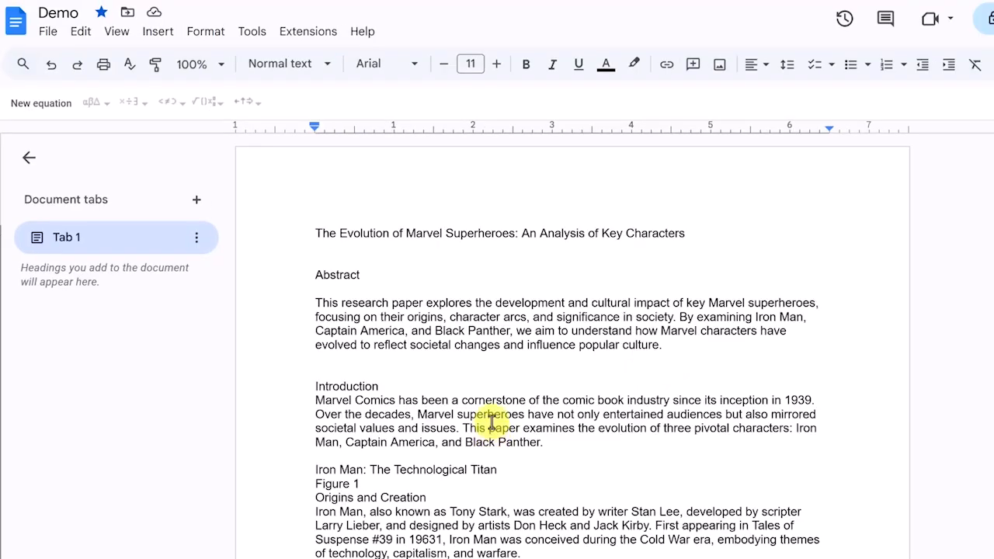
scroll(492, 423, down, 8)
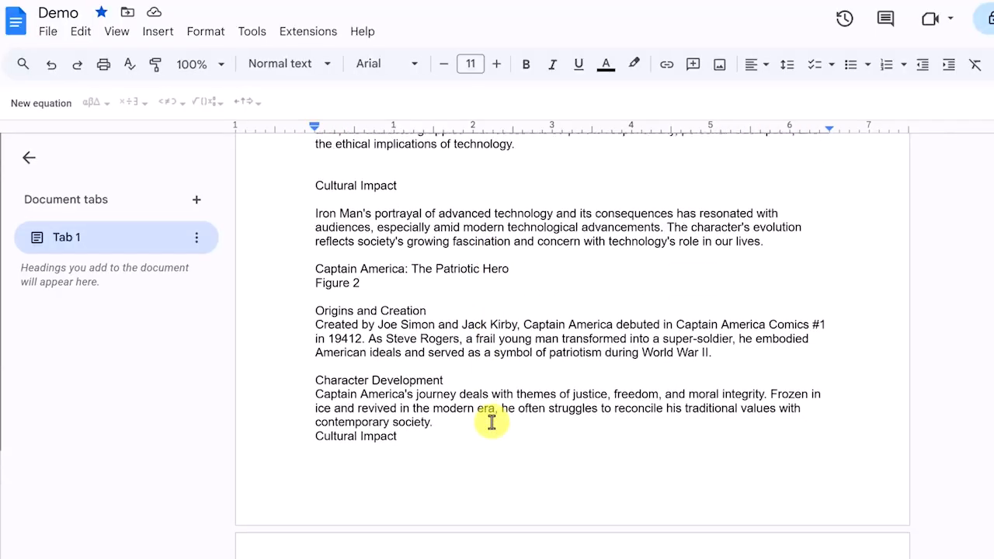
scroll(492, 423, down, 7)
scroll(492, 423, up, 9)
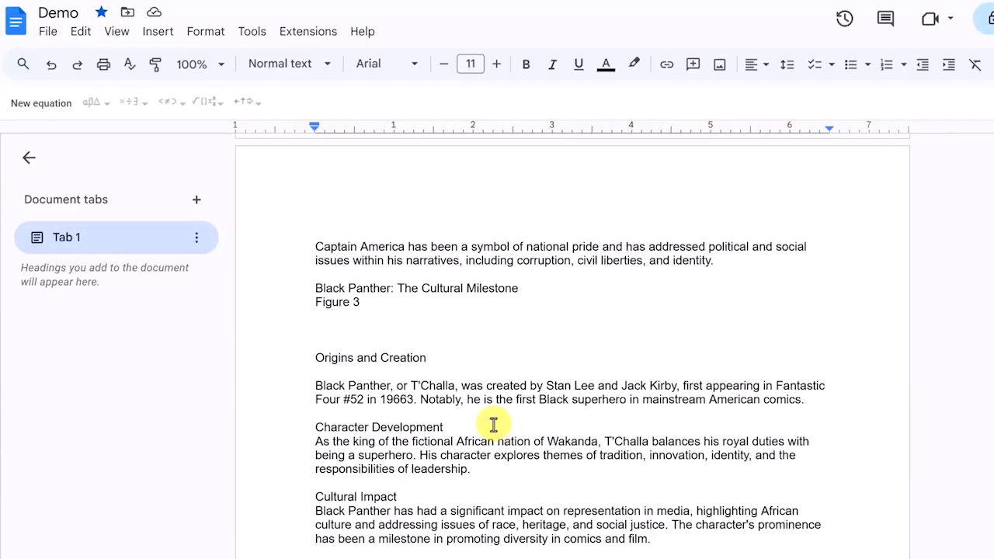
scroll(492, 426, up, 8)
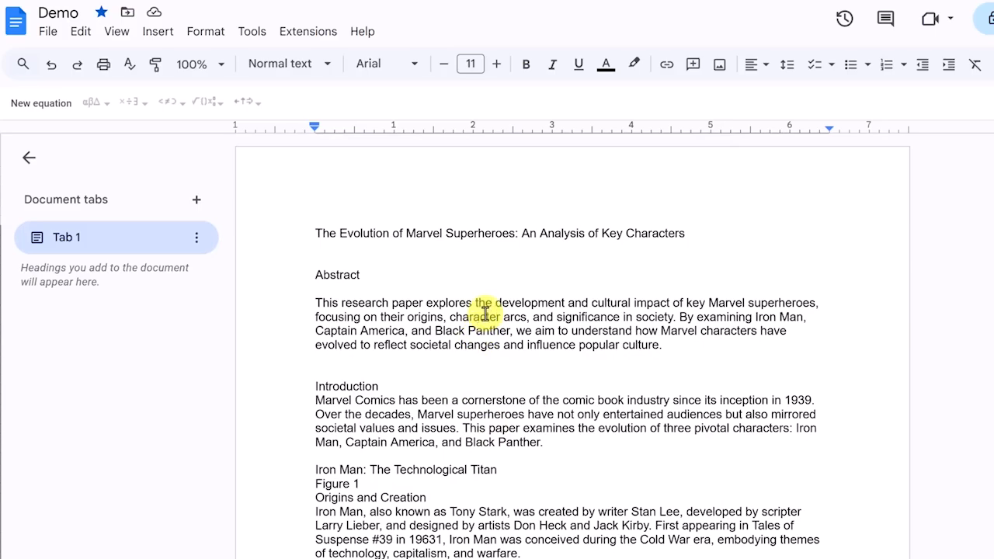
scroll(486, 313, down, 1)
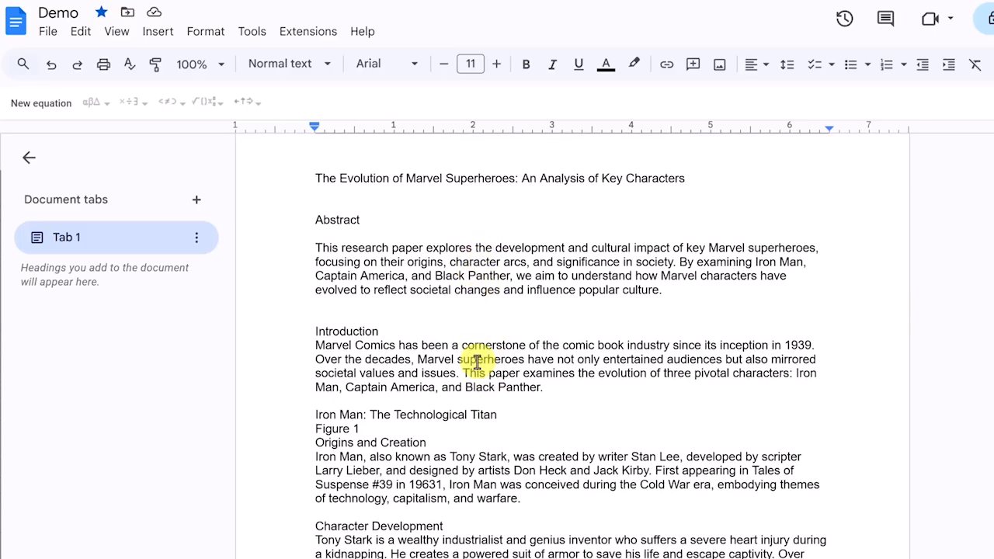
click(419, 315)
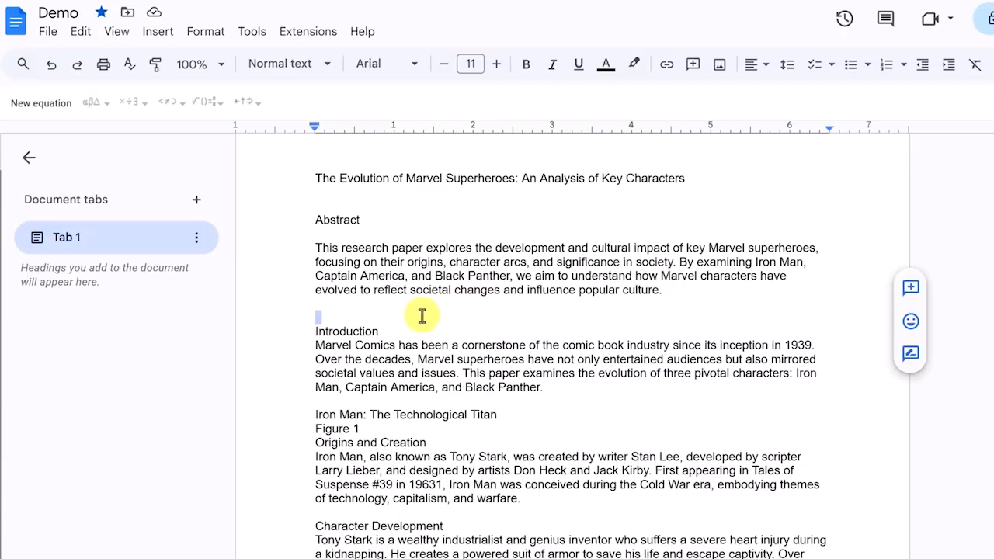
Select all the paper's text and apply Double line spacing.
key(ctrl+a)
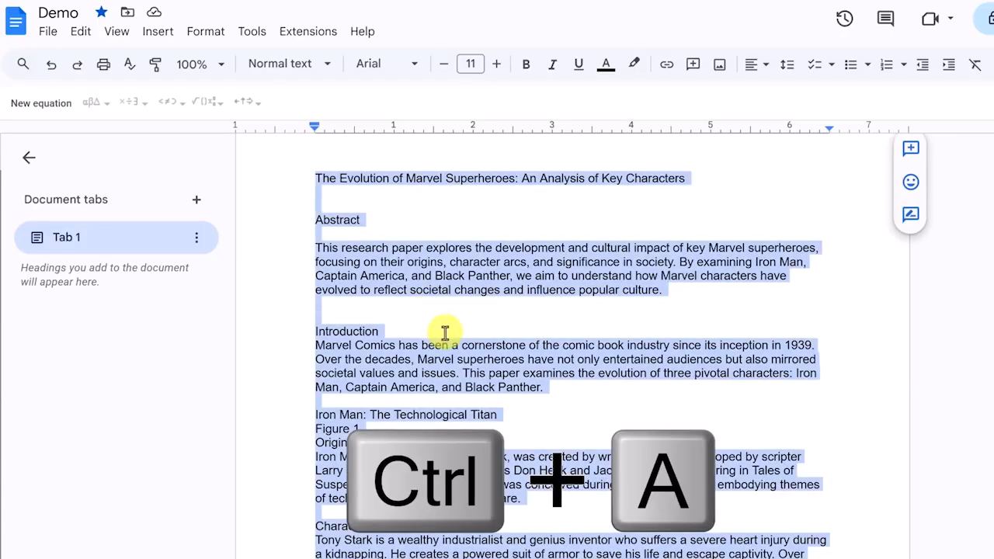
scroll(451, 327, down, 5)
scroll(456, 327, up, 5)
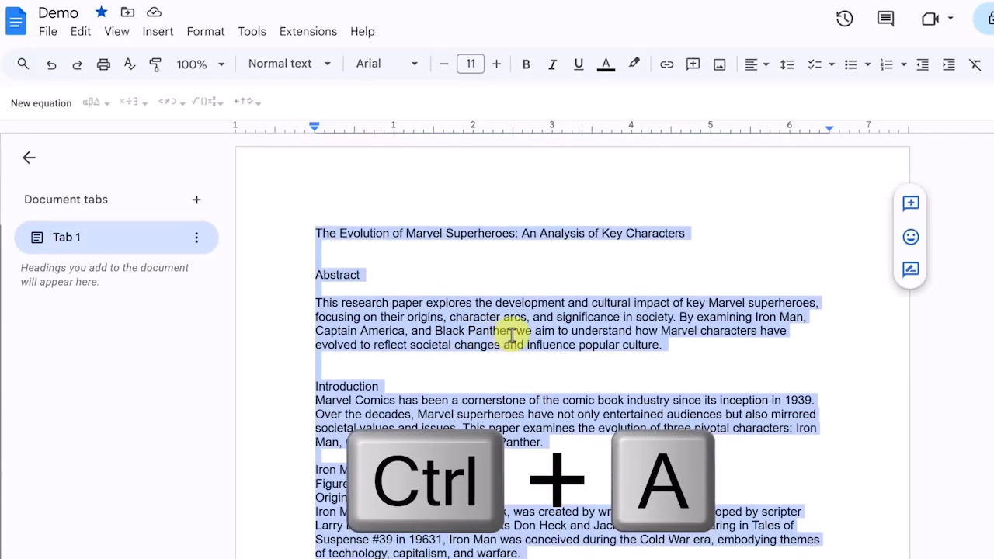
click(789, 70)
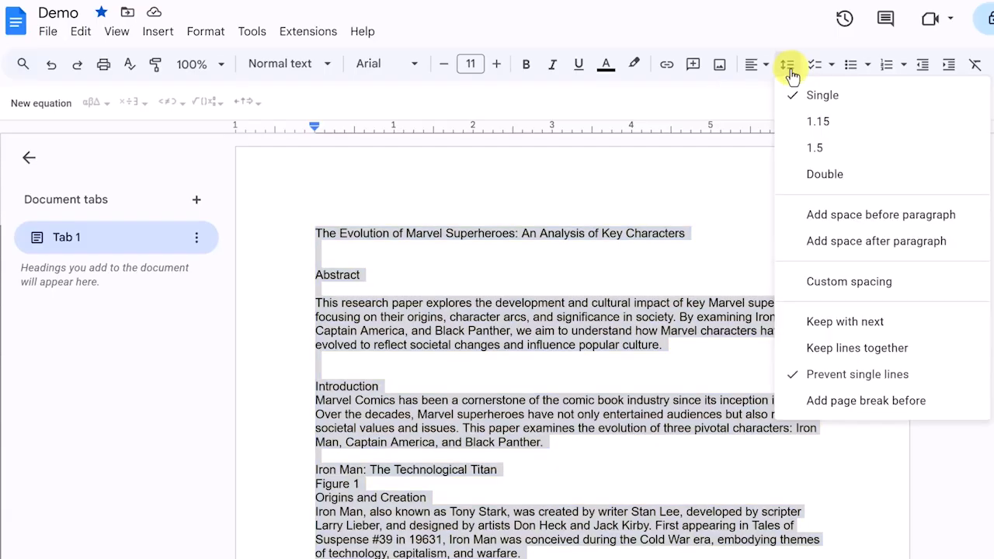
click(833, 185)
click(561, 400)
scroll(562, 399, down, 3)
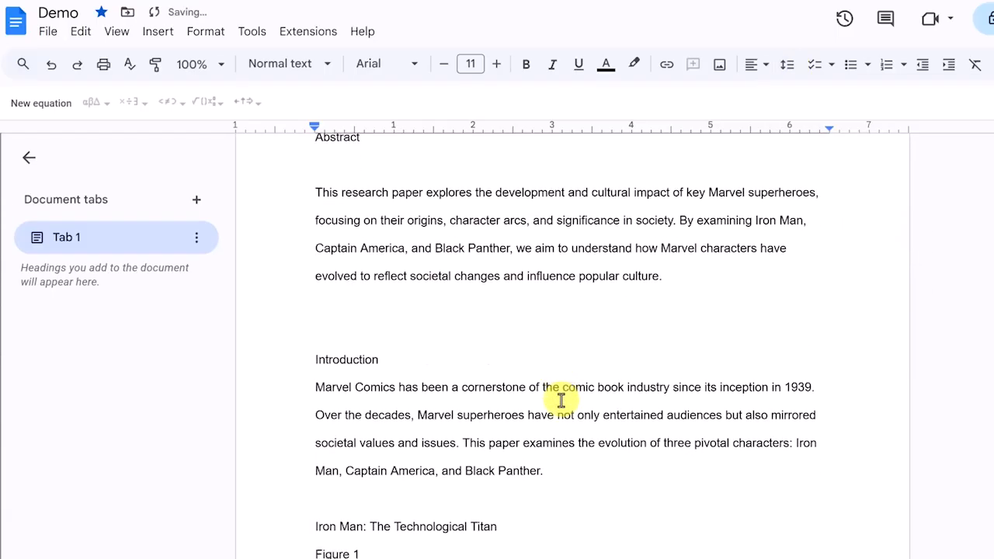
scroll(562, 400, down, 9)
scroll(562, 401, up, 4)
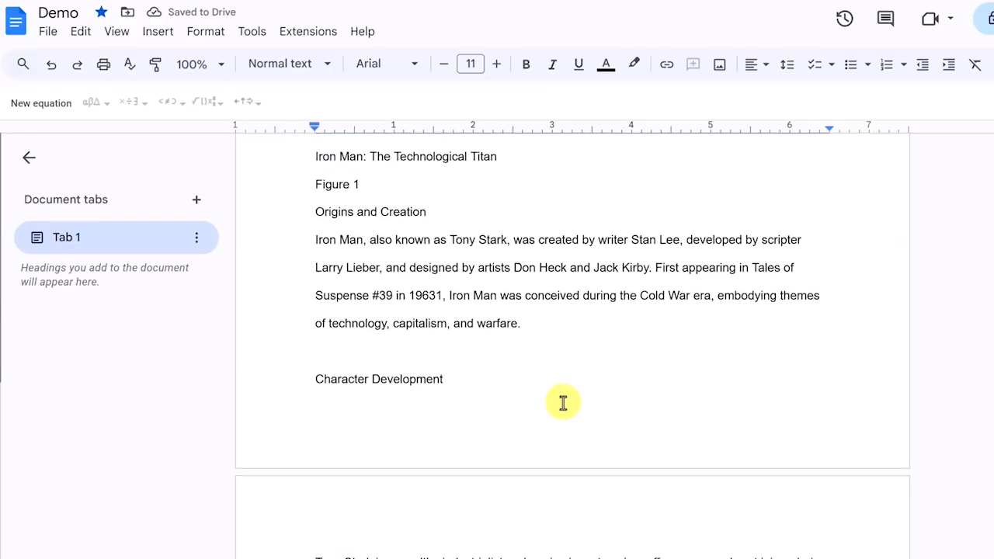
scroll(563, 402, up, 10)
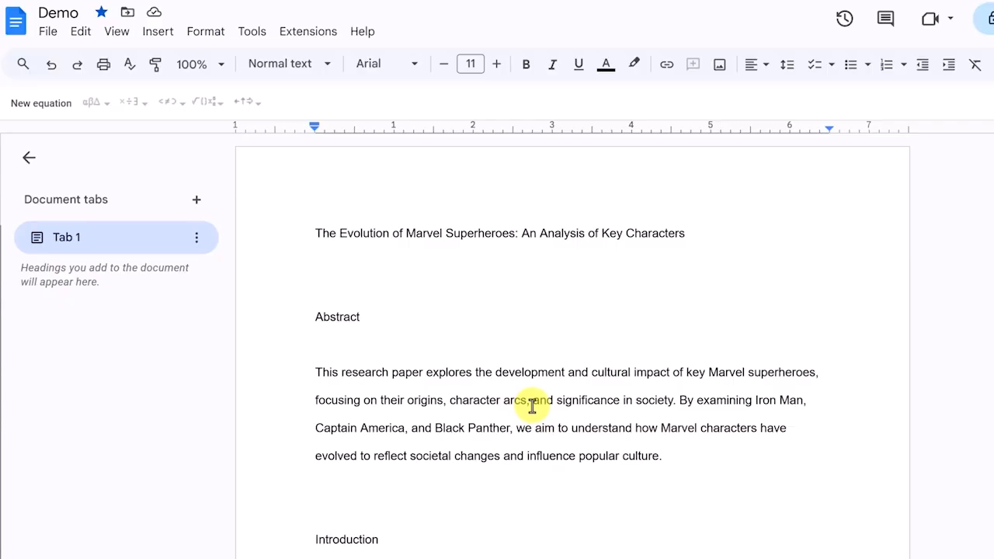
Make the paper's title line bold and raise its font size from 11 to 14 pt.
click(533, 405)
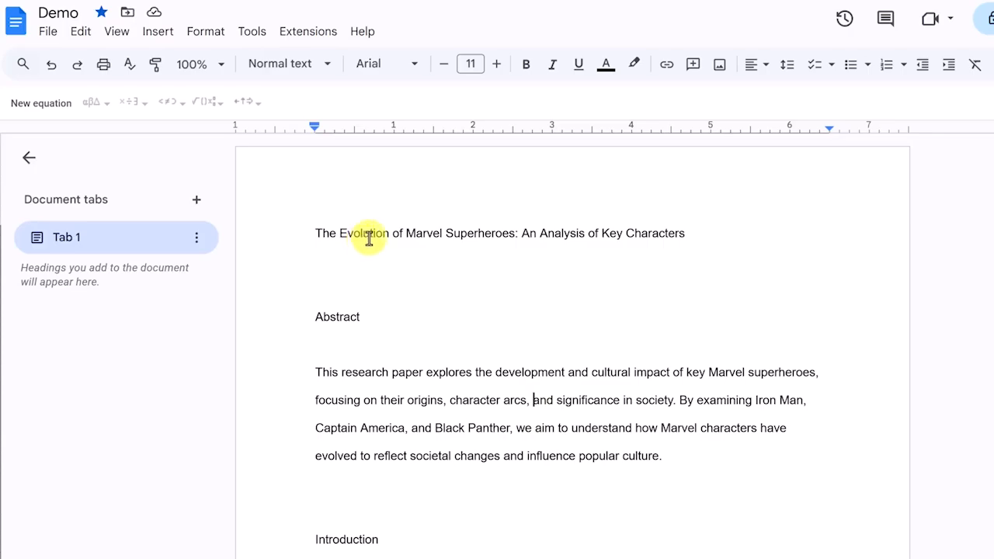
drag(314, 230, 699, 231)
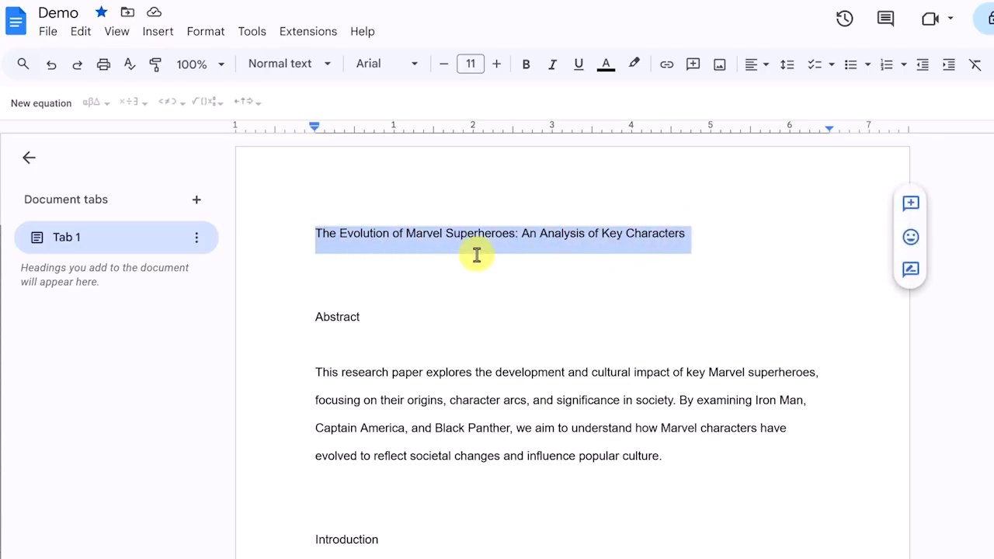
click(532, 68)
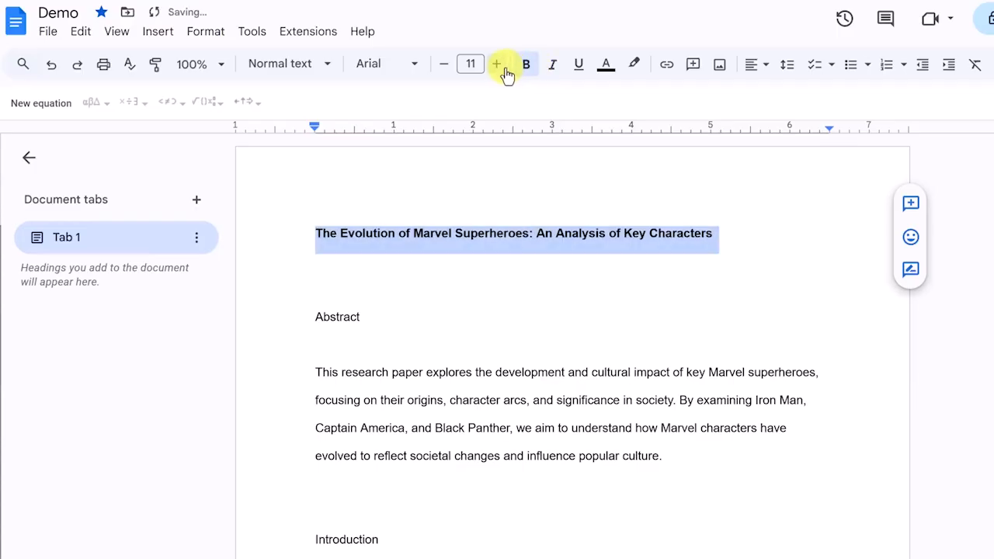
click(499, 66)
click(499, 65)
click(499, 65)
click(519, 282)
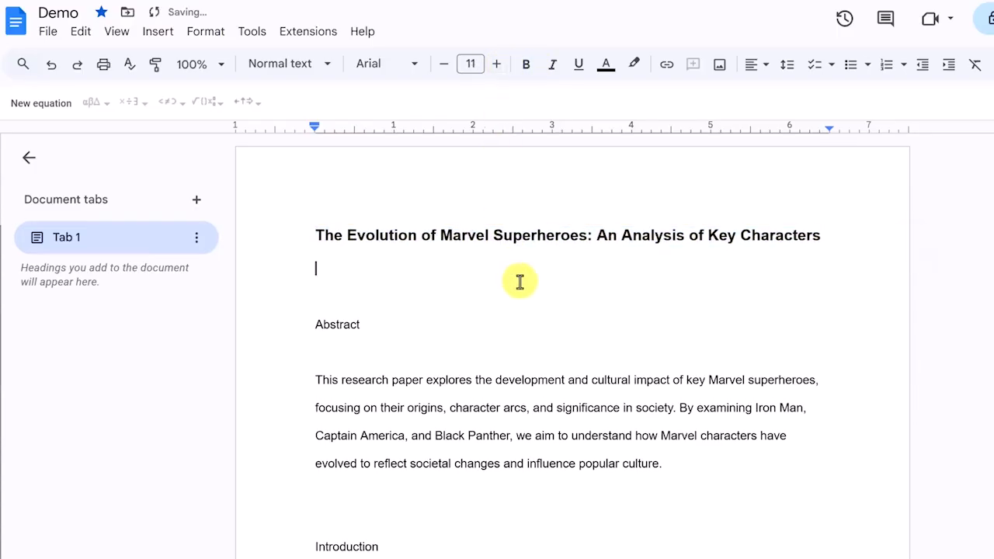
scroll(342, 404, down, 2)
scroll(384, 450, down, 3)
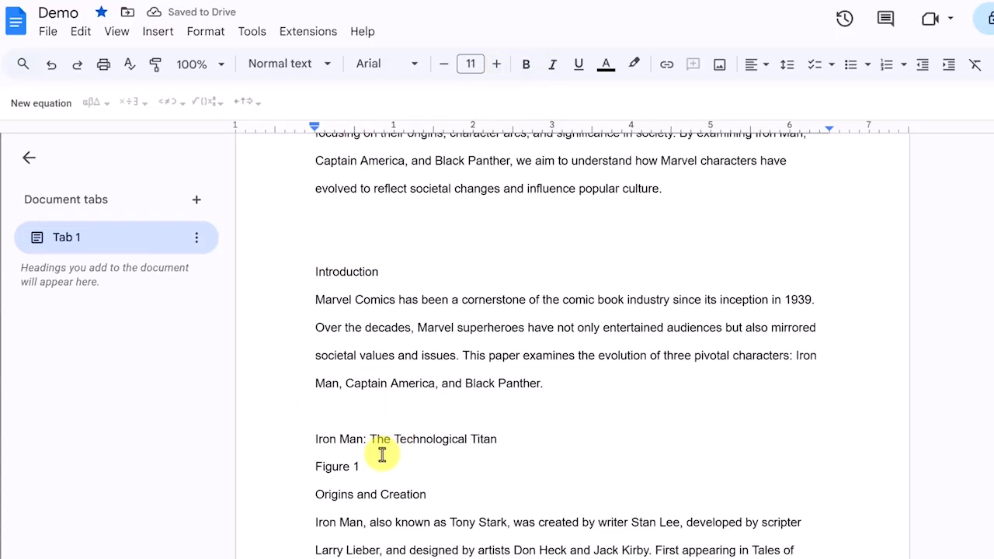
scroll(433, 451, down, 2)
scroll(434, 449, up, 7)
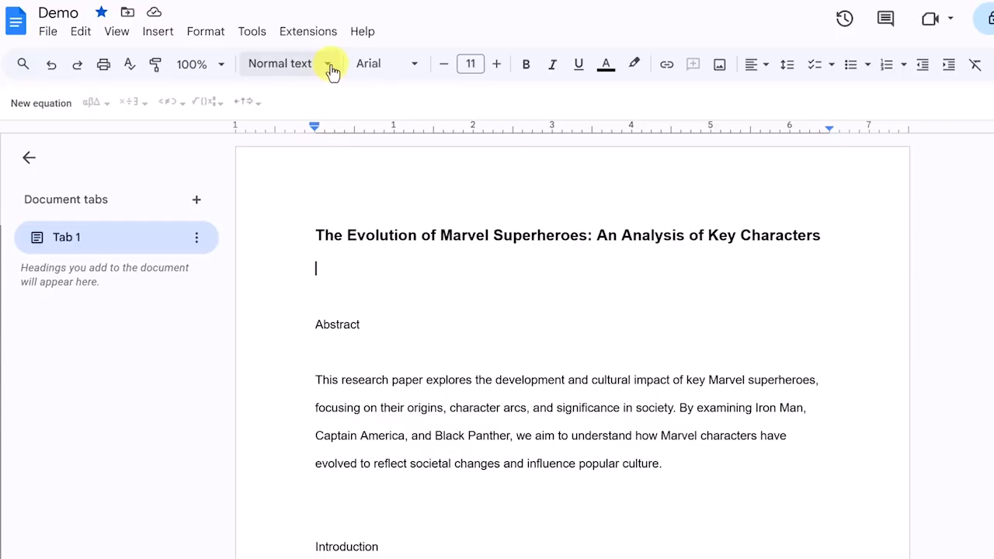
click(314, 236)
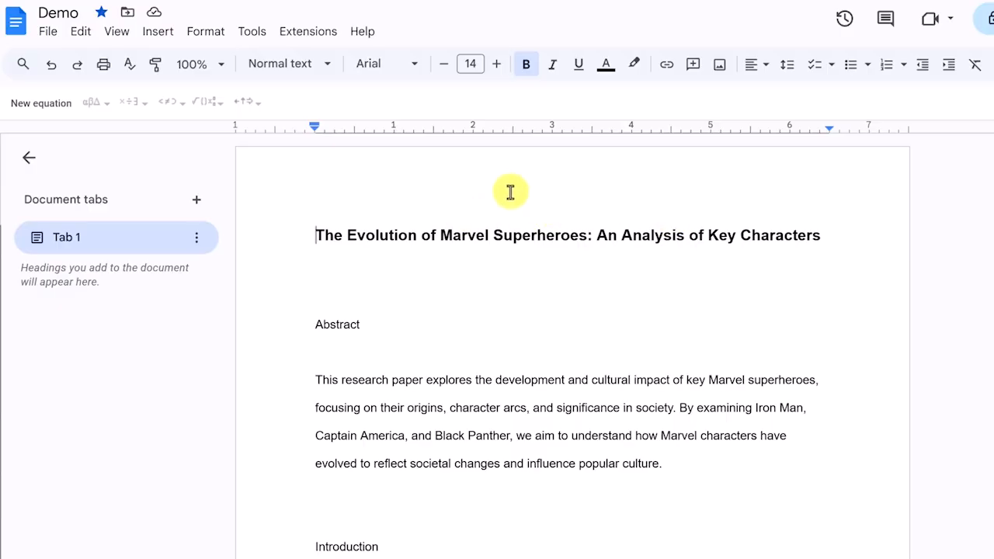
click(329, 65)
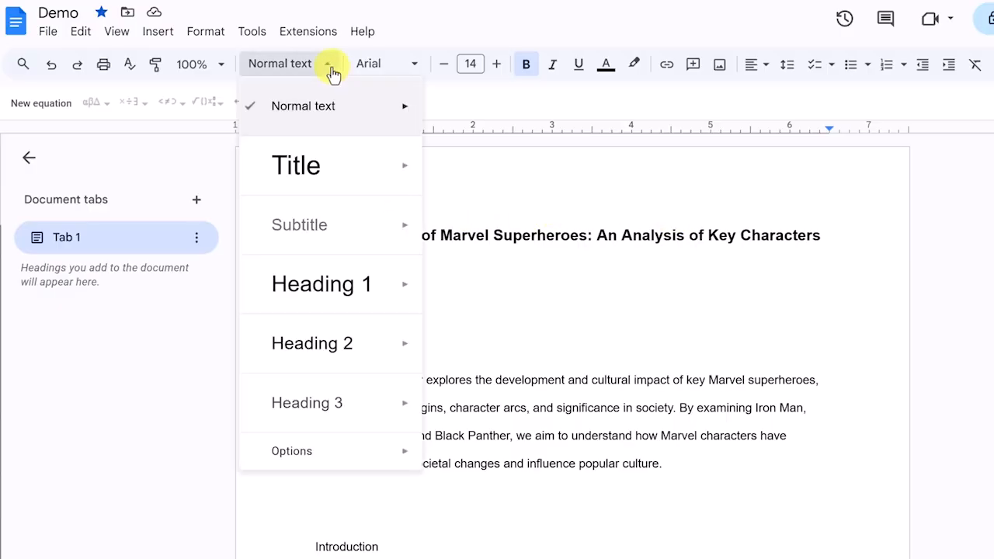
mouse_move(322, 169)
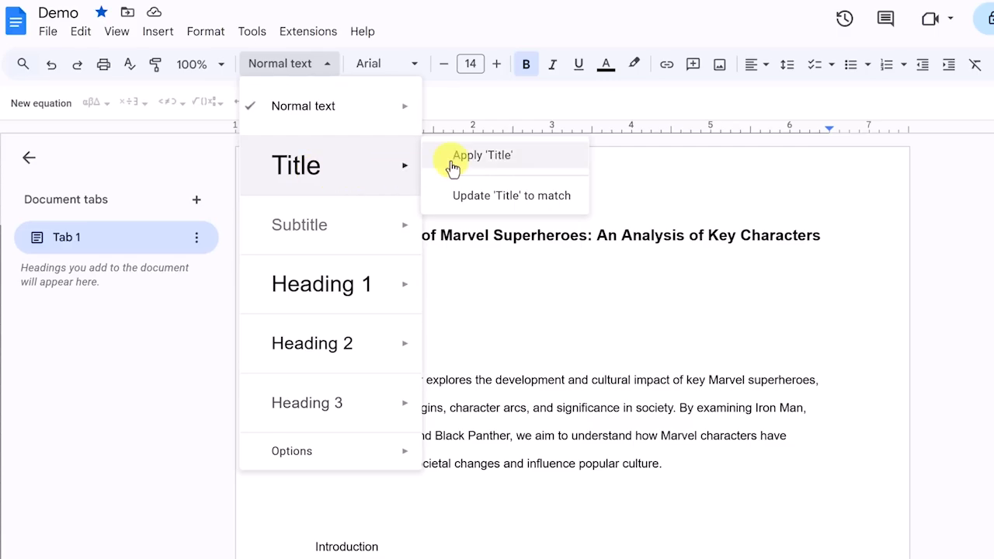
click(306, 174)
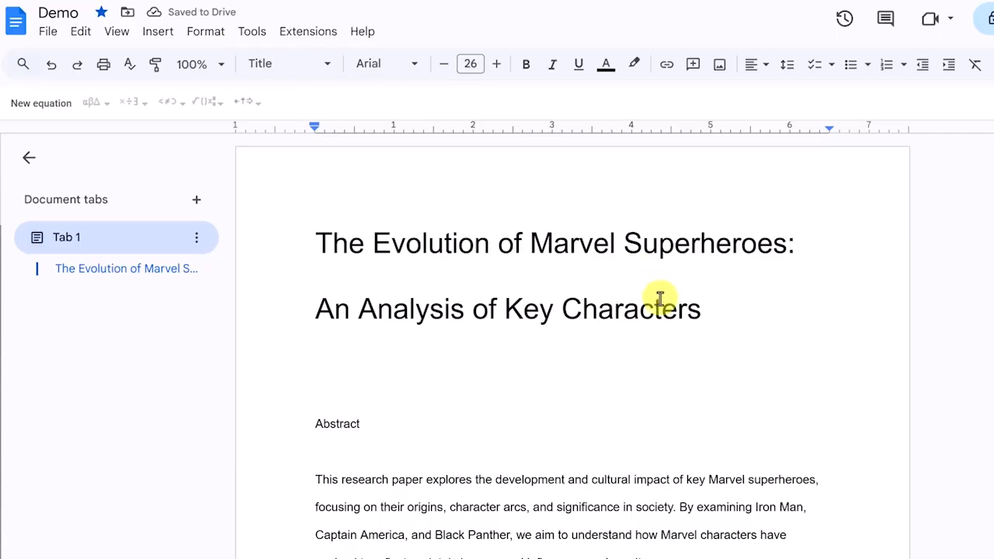
triple_click(603, 316)
click(787, 65)
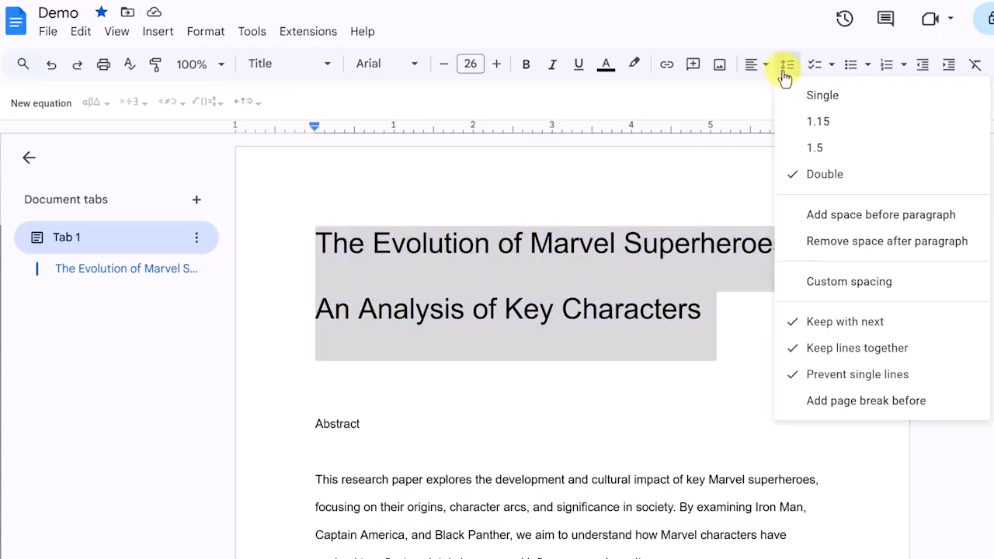
click(828, 97)
click(671, 300)
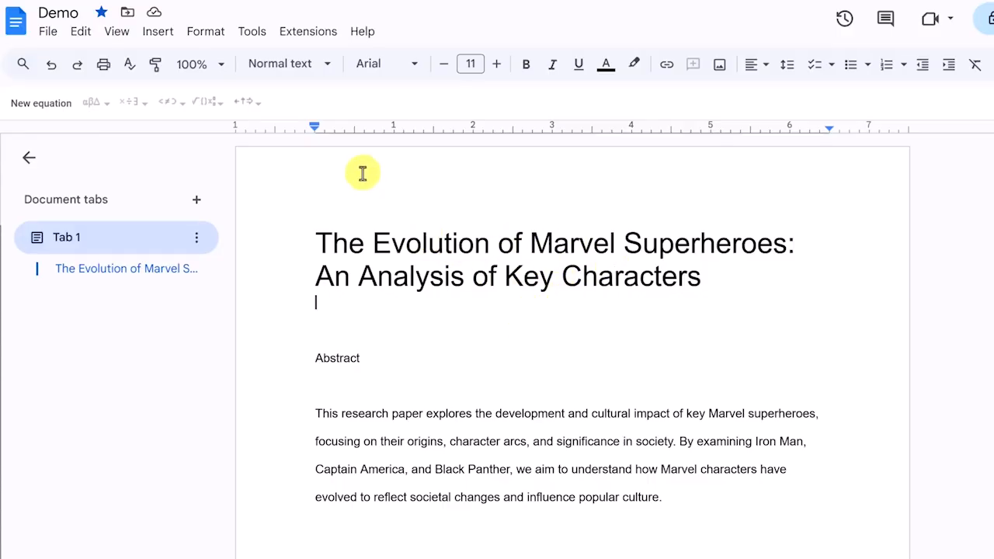
click(49, 69)
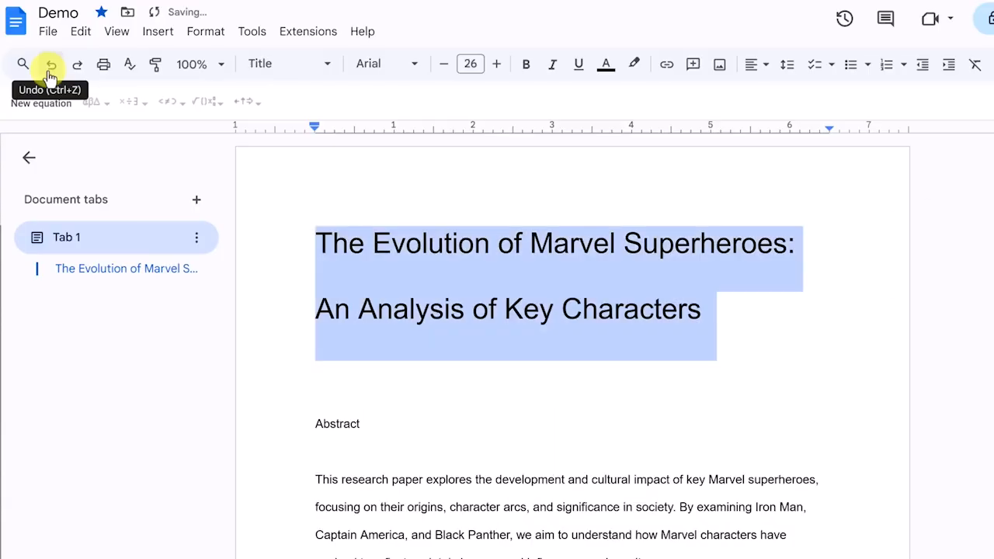
click(49, 69)
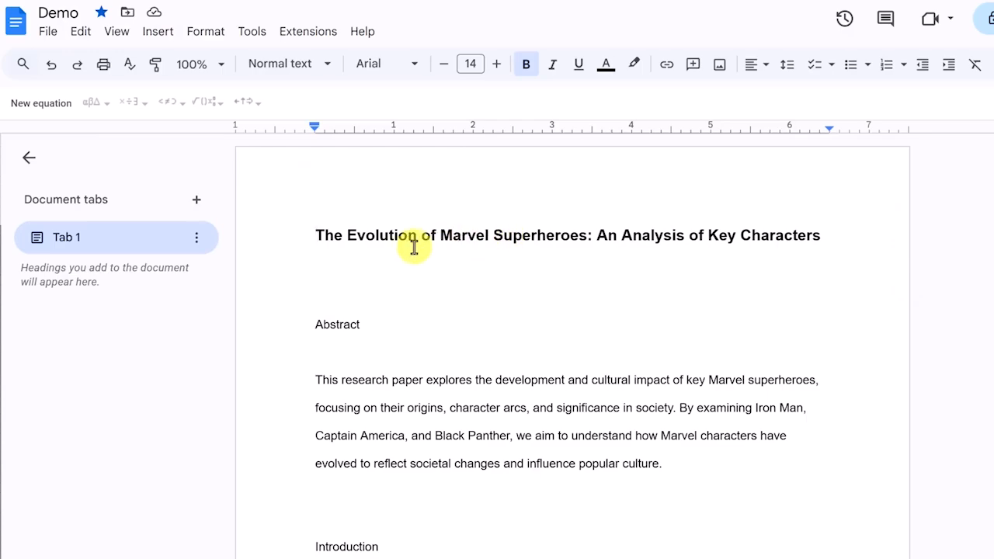
Enlarge the title to 16 pt and set its line spacing to 1.15.
double_click(521, 238)
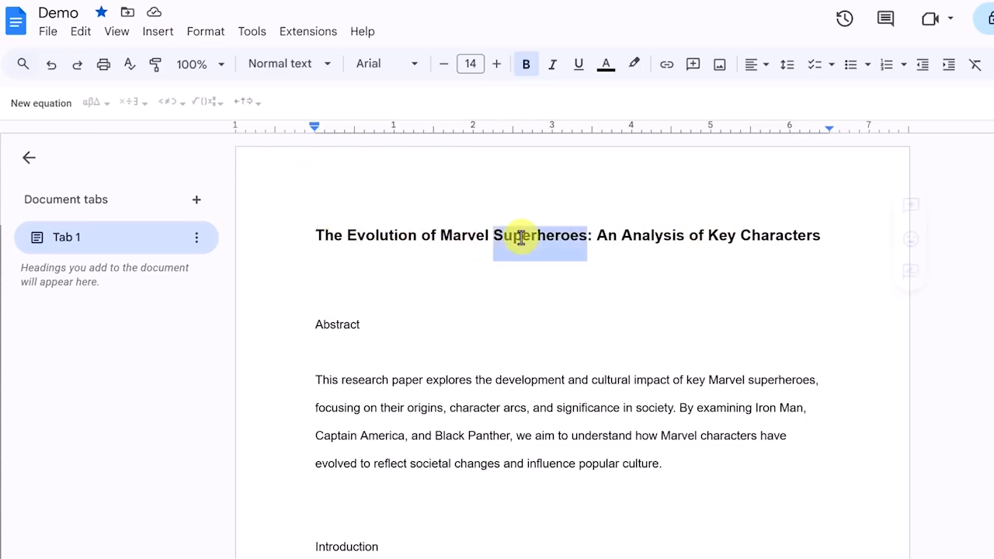
triple_click(521, 239)
click(495, 65)
click(496, 65)
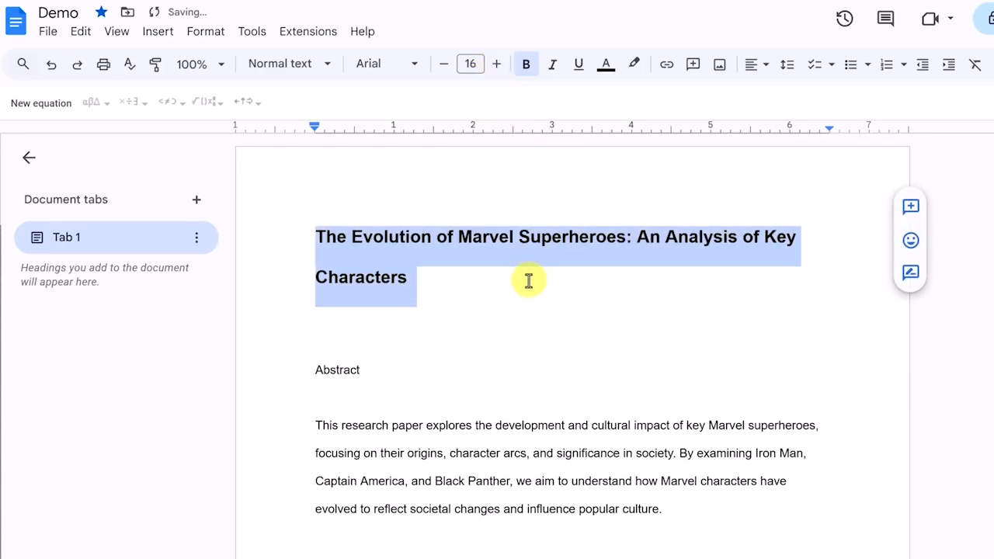
click(769, 68)
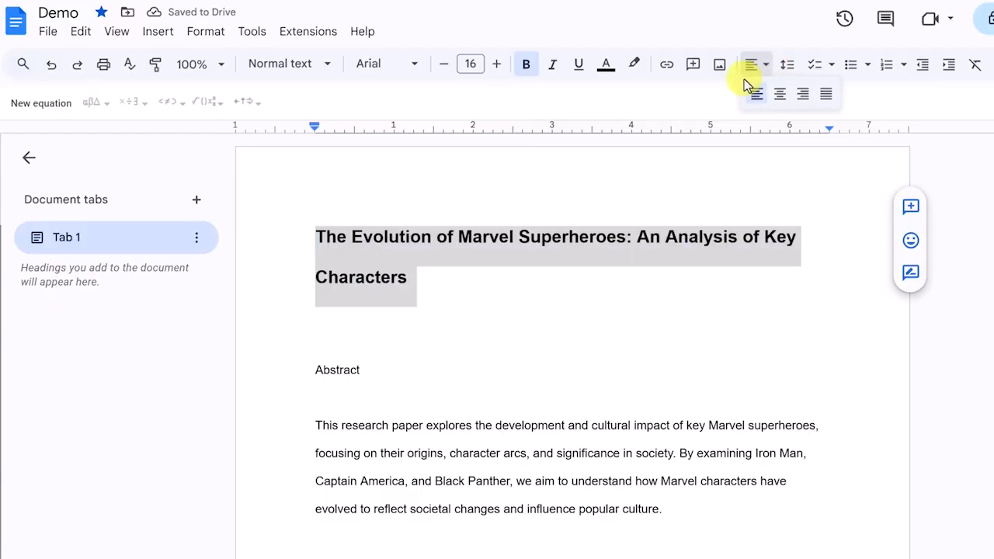
click(788, 65)
click(827, 115)
click(627, 236)
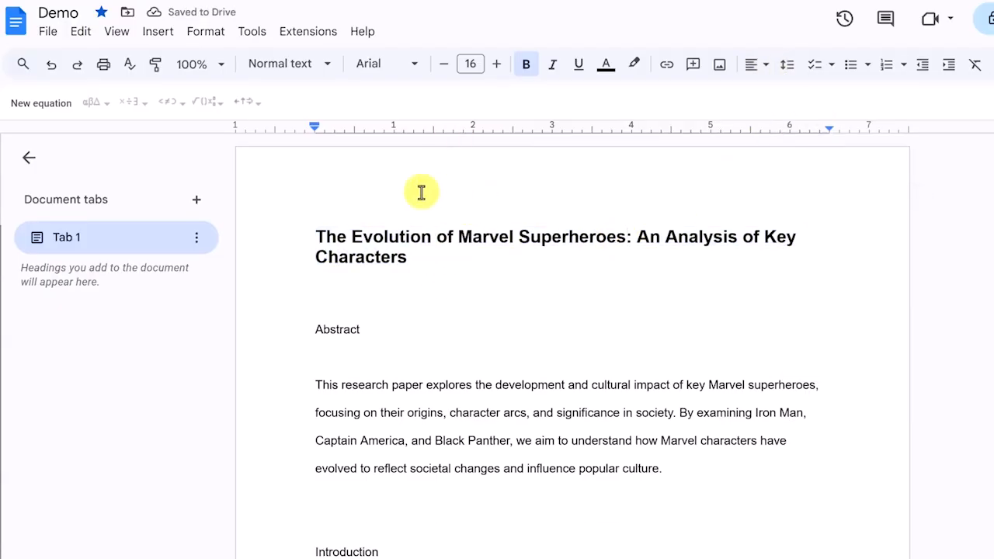
Colour the whole title red.
triple_click(396, 259)
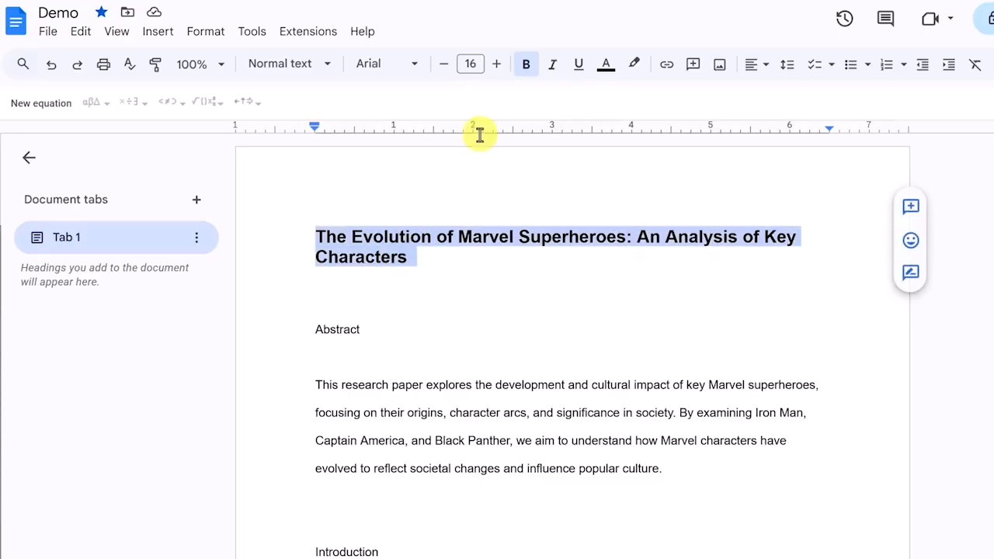
click(606, 66)
click(629, 115)
click(466, 244)
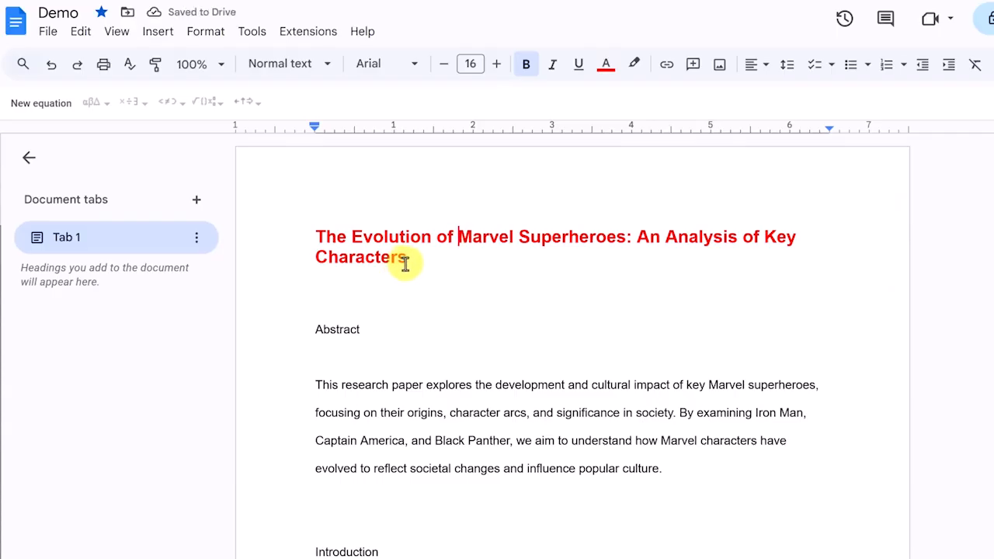
click(320, 234)
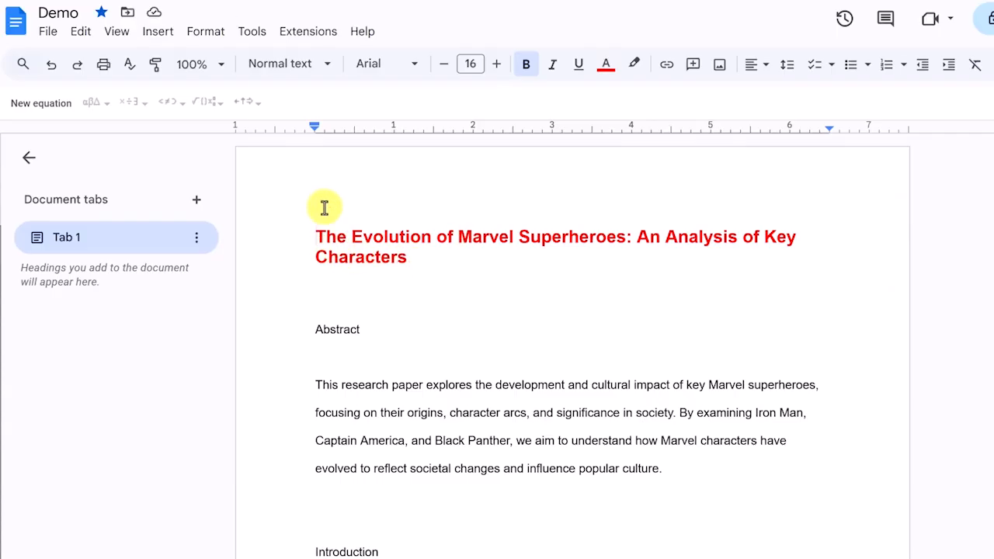
click(324, 67)
mouse_move(323, 169)
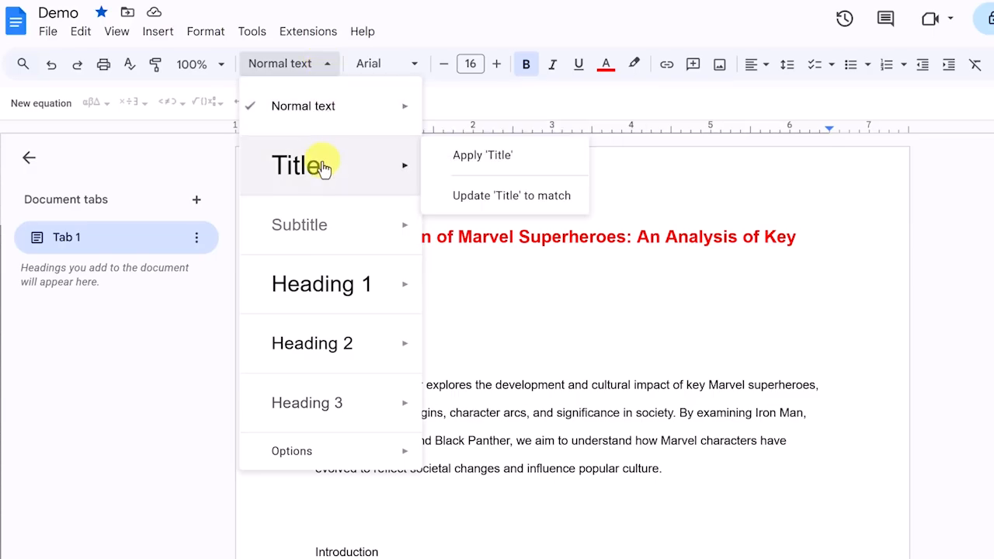
click(505, 203)
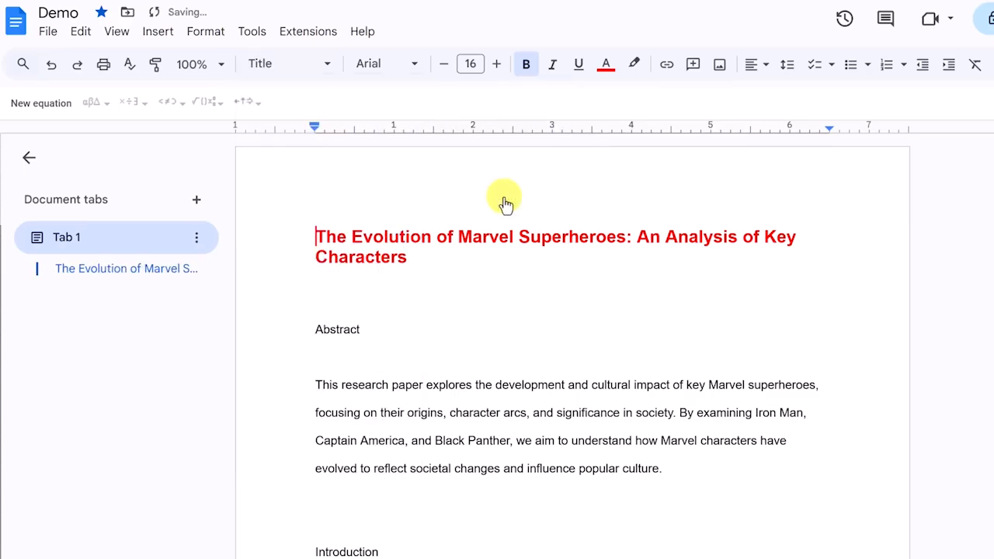
click(334, 70)
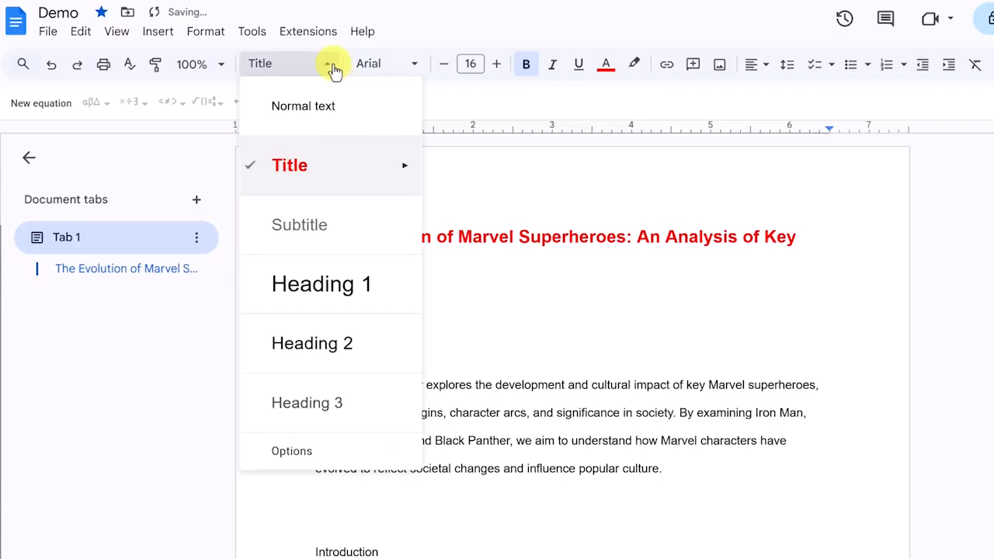
mouse_move(318, 182)
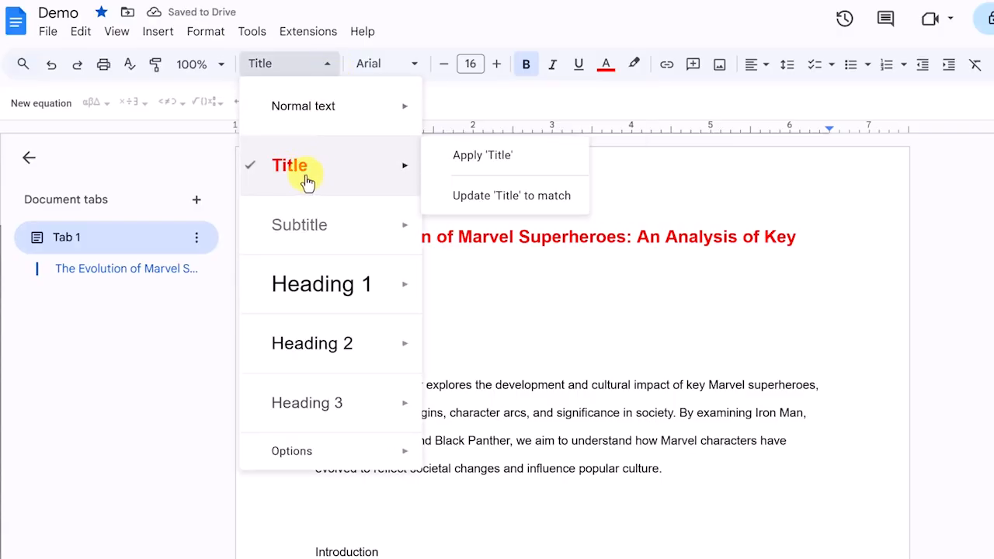
click(488, 337)
scroll(434, 365, down, 2)
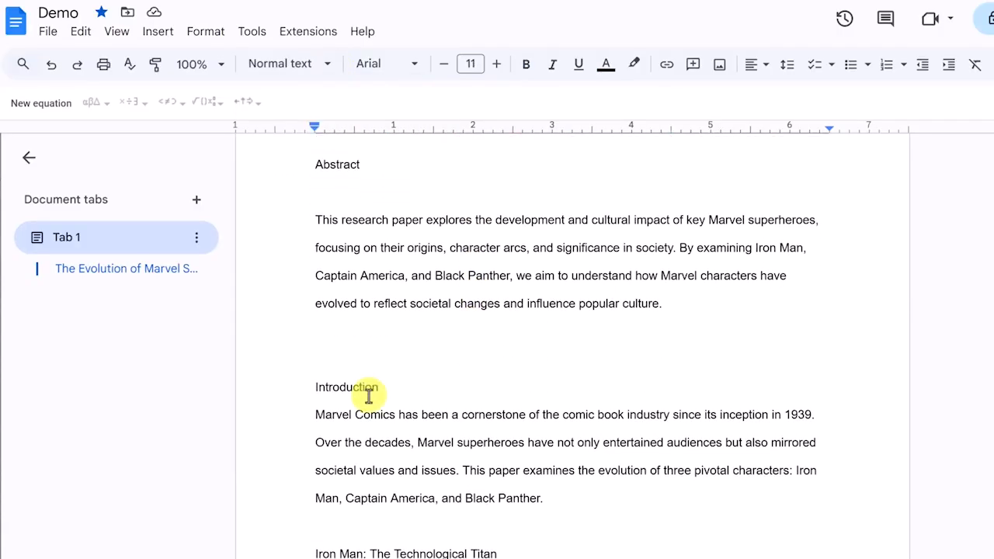
click(339, 389)
click(310, 63)
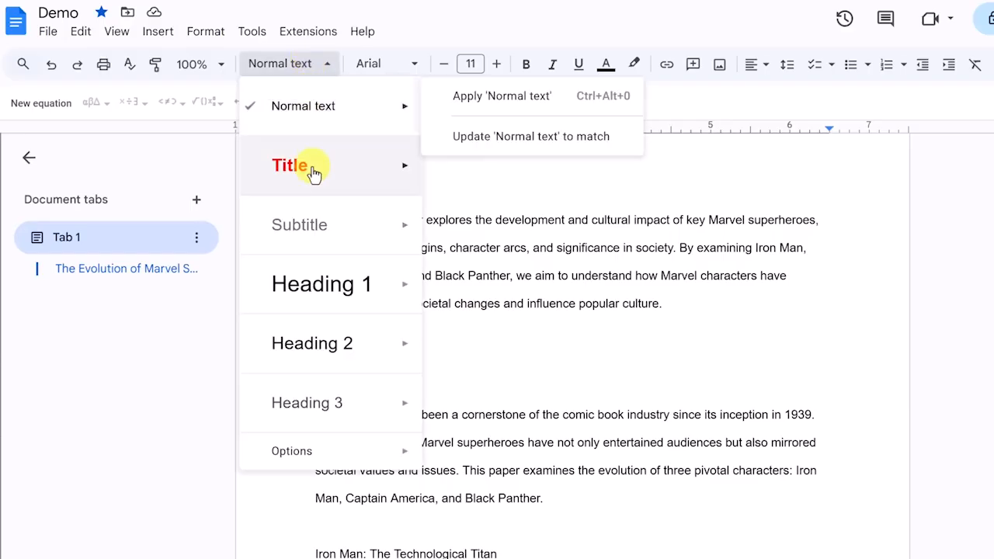
click(296, 178)
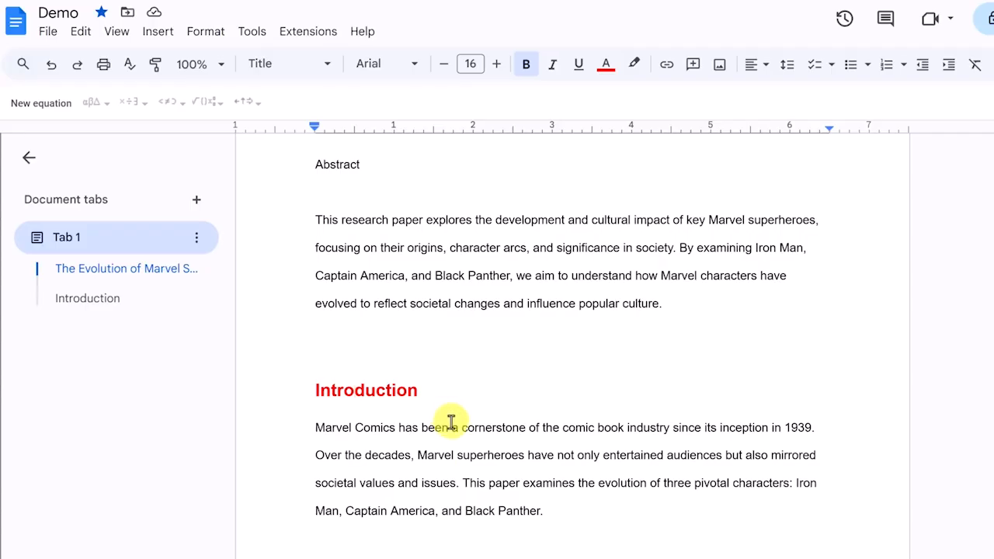
key(ctrl+z)
scroll(461, 328, up, 2)
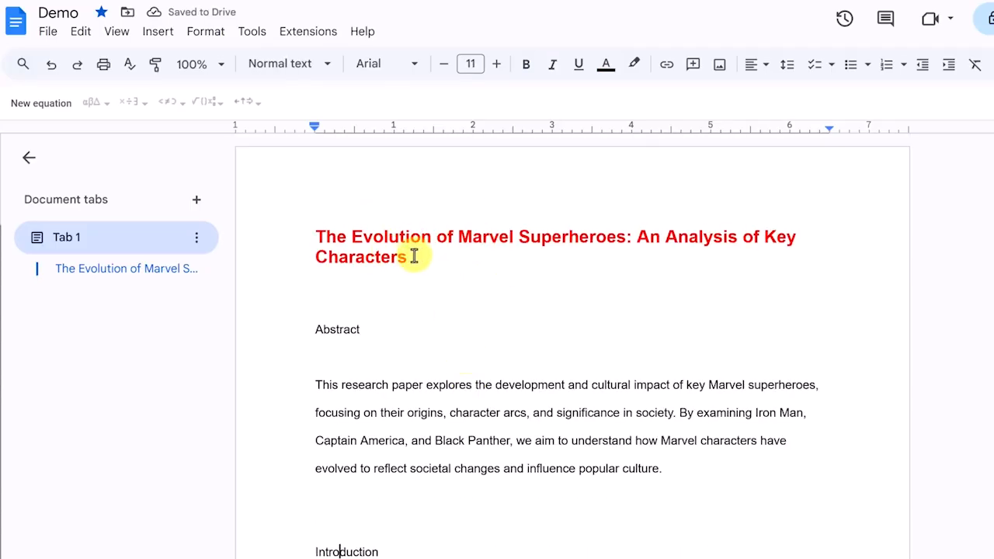
Make the word Abstract bold and 13 pt.
scroll(423, 331, down, 2)
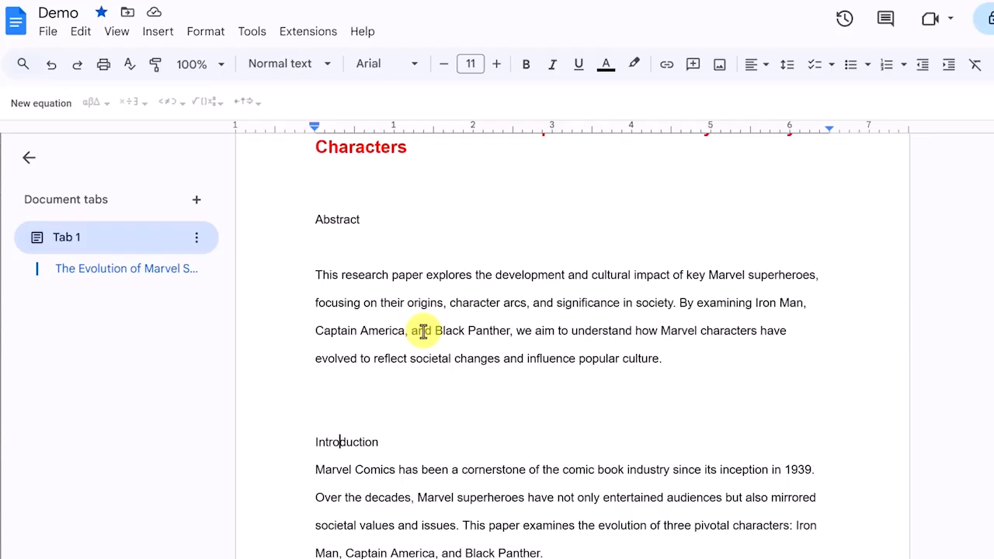
scroll(423, 330, down, 1)
scroll(421, 332, up, 3)
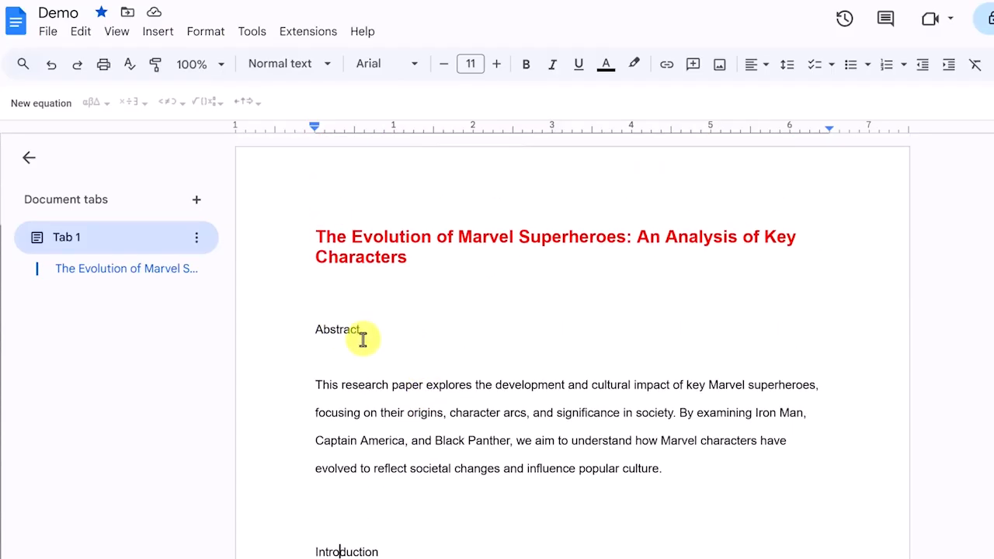
drag(360, 332, 302, 329)
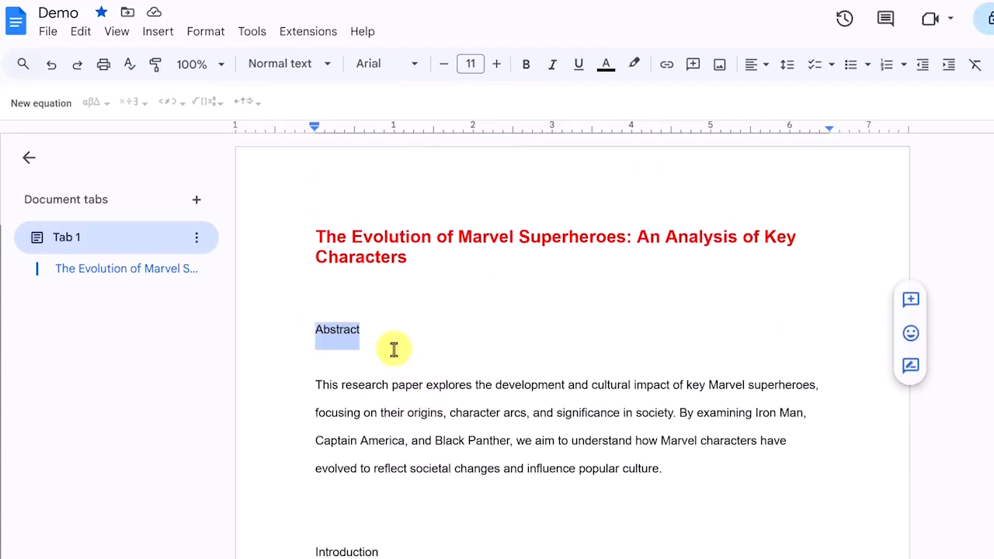
click(525, 69)
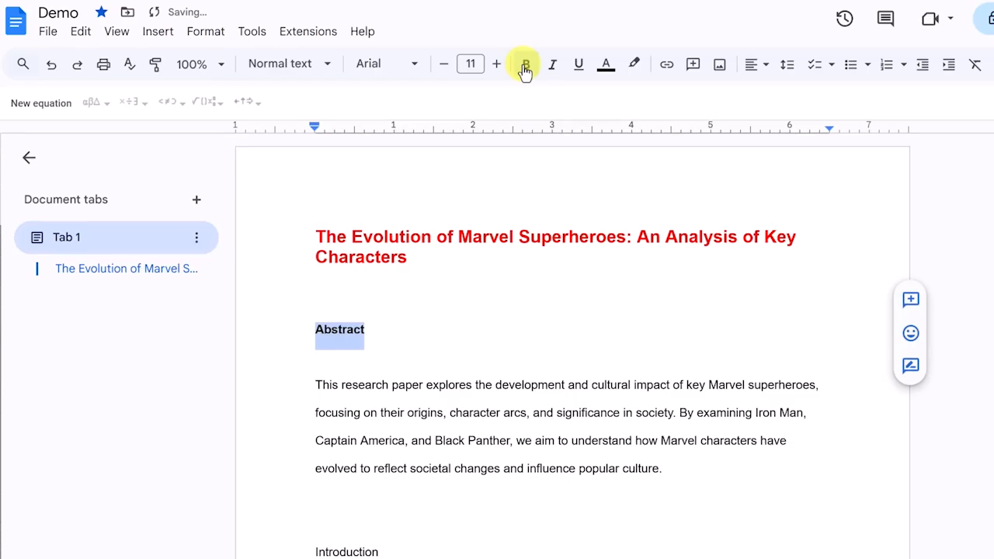
click(497, 65)
click(497, 65)
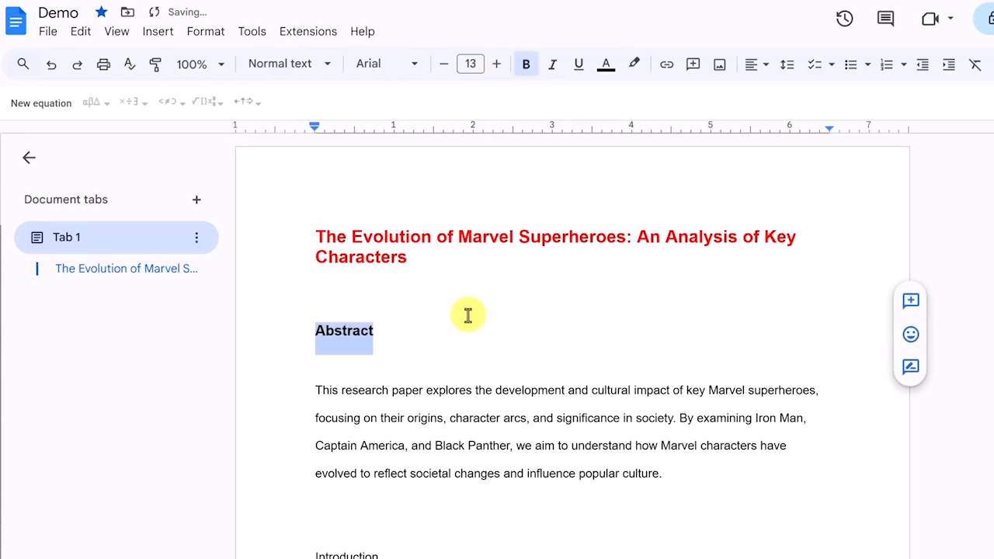
click(467, 322)
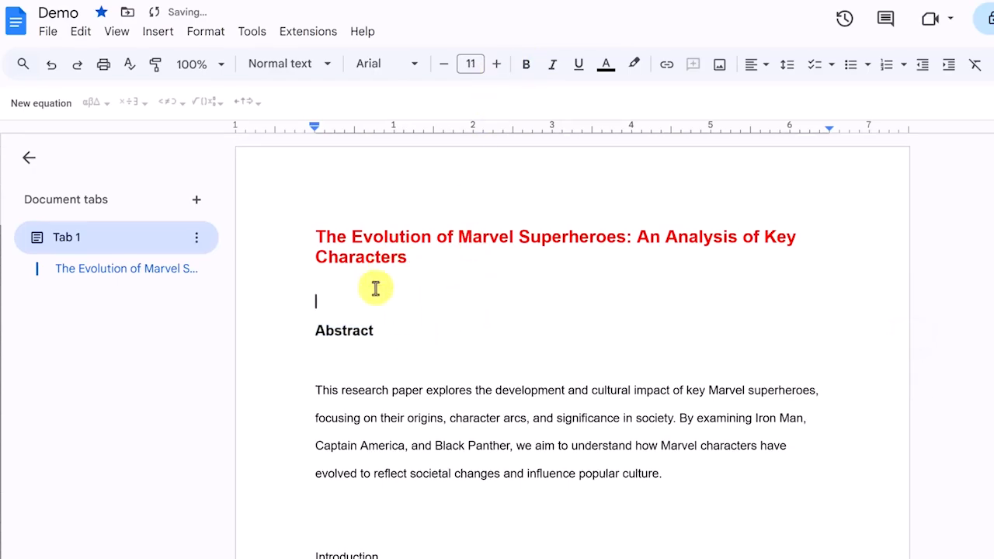
Update Heading 1 to match Abstract's bold 13 pt formatting.
click(317, 331)
click(326, 68)
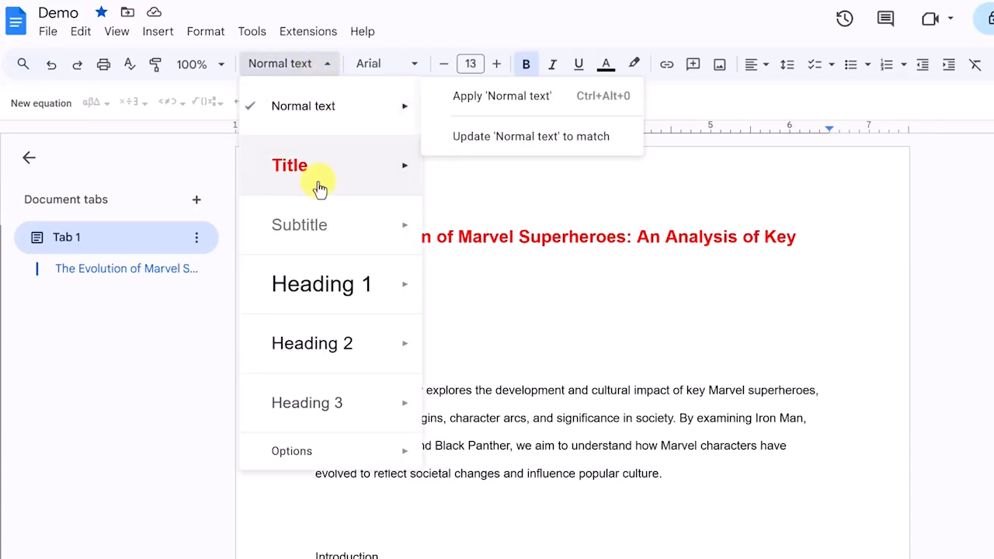
mouse_move(315, 288)
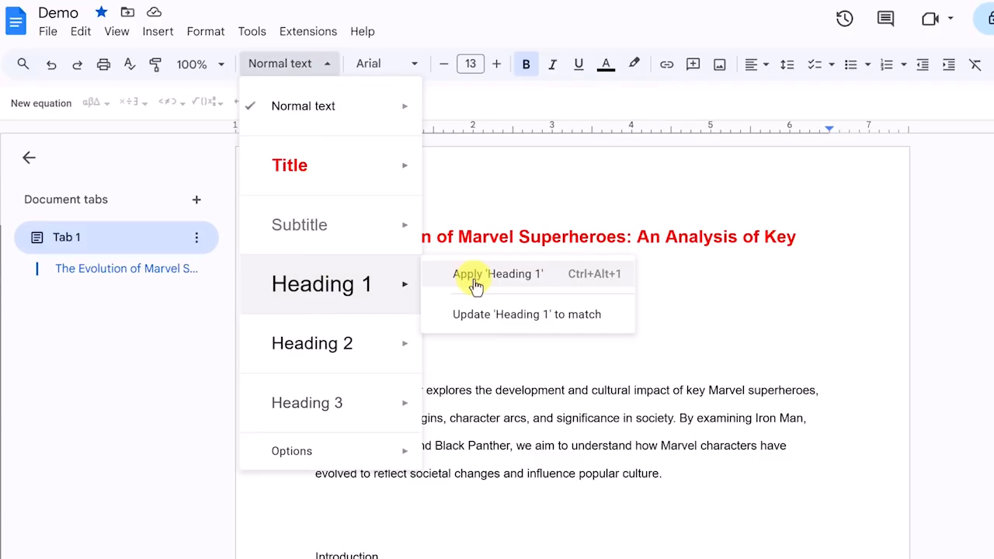
click(494, 325)
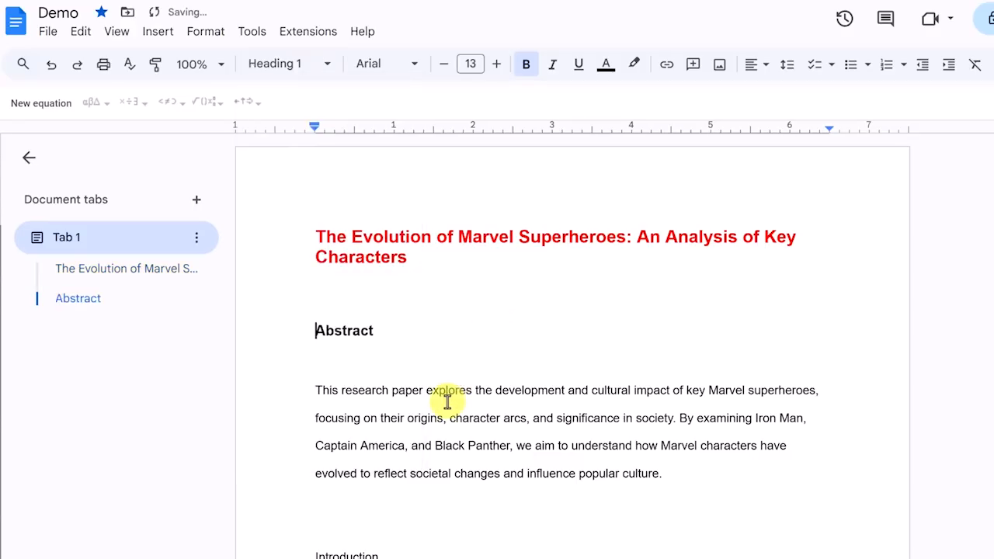
scroll(435, 403, down, 3)
scroll(372, 388, down, 2)
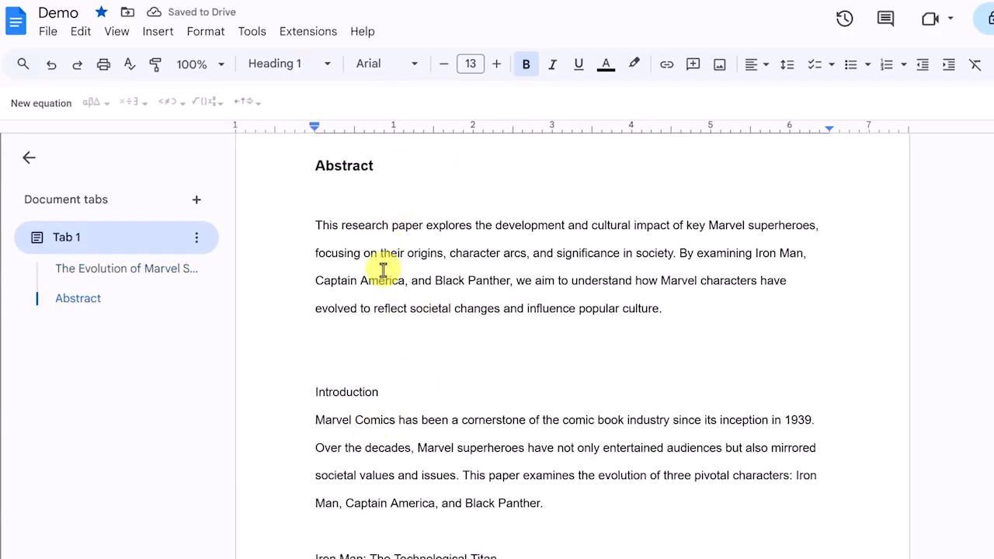
scroll(381, 268, up, 1)
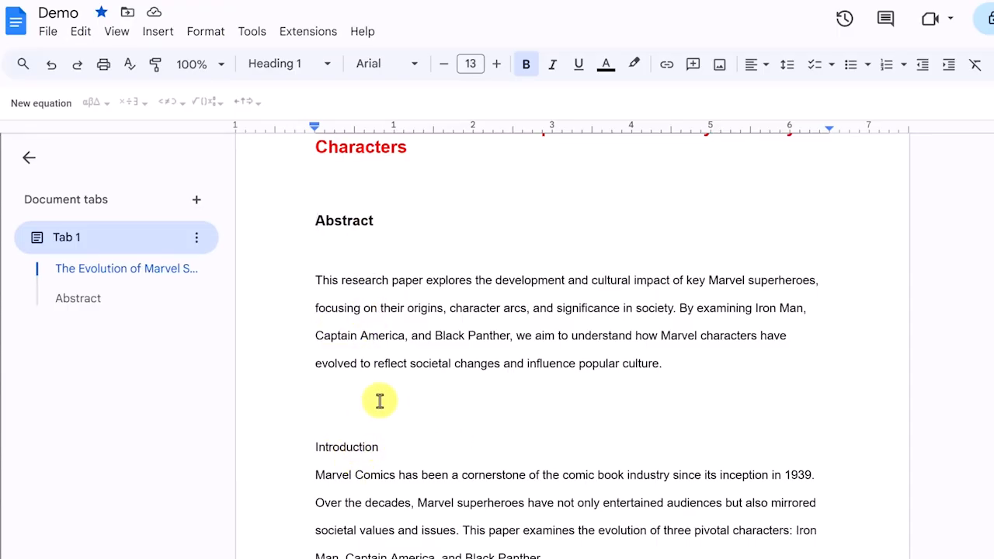
scroll(389, 403, down, 1)
Apply Heading 1 to the Introduction heading.
click(347, 393)
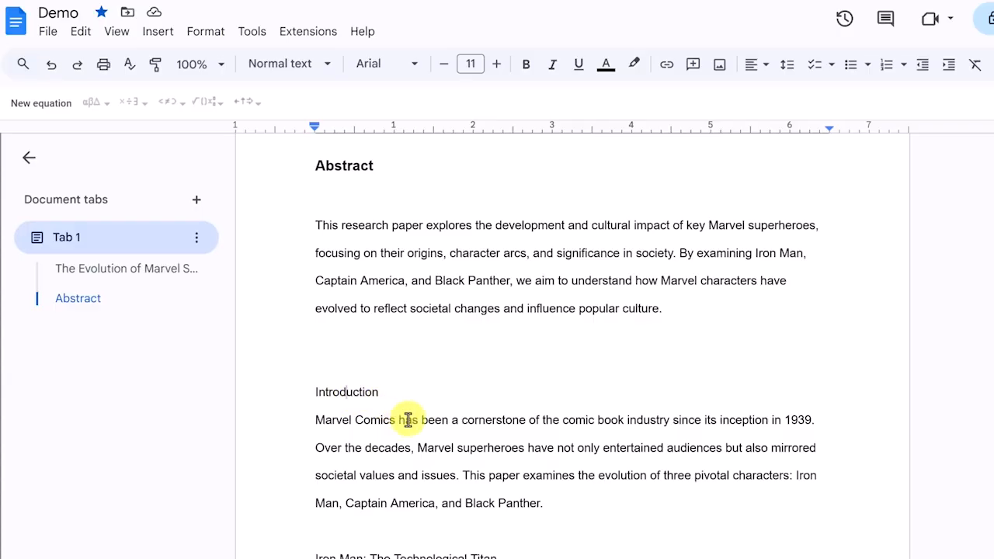
click(377, 65)
click(301, 66)
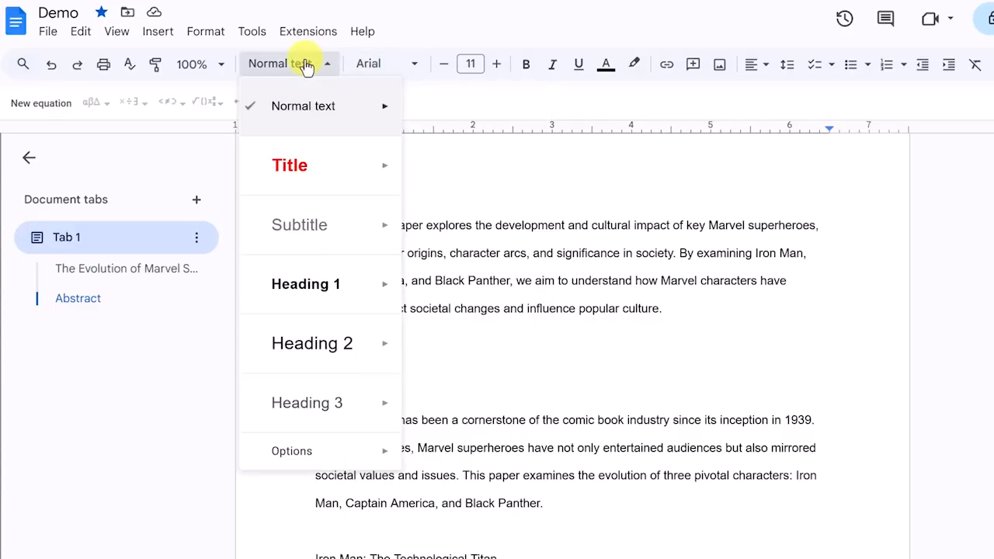
mouse_move(315, 317)
click(308, 291)
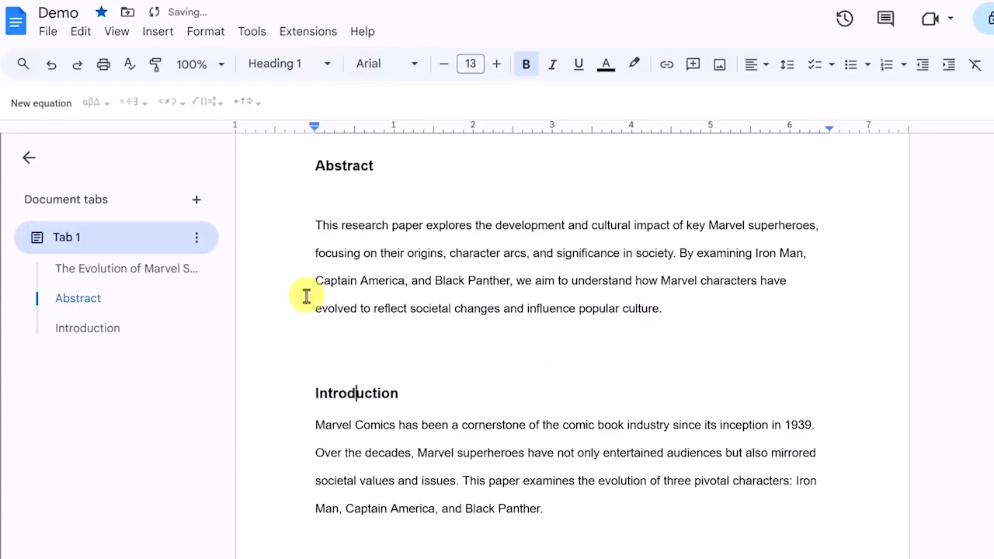
scroll(403, 364, down, 2)
scroll(404, 363, down, 2)
click(321, 294)
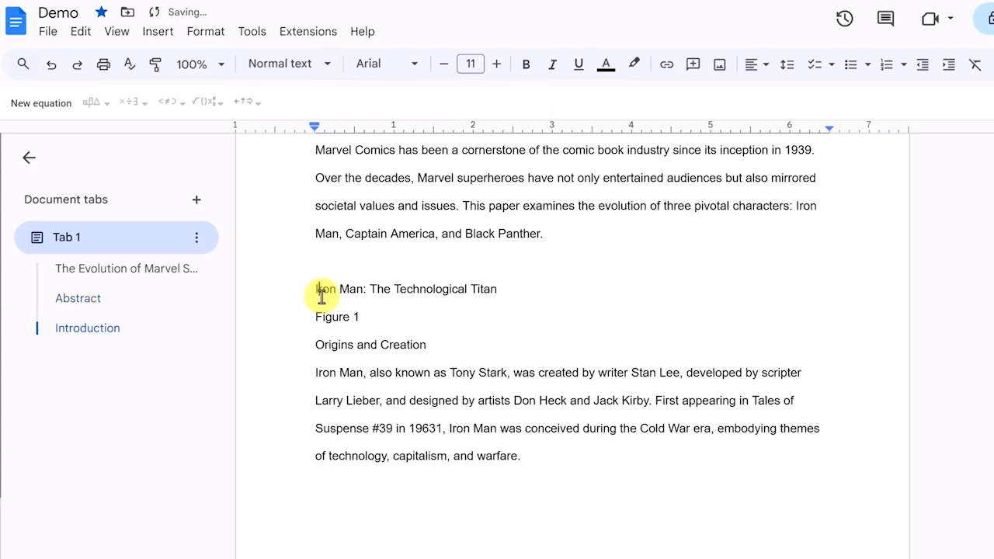
Apply Heading 1 to the Iron Man section title.
click(292, 76)
click(334, 288)
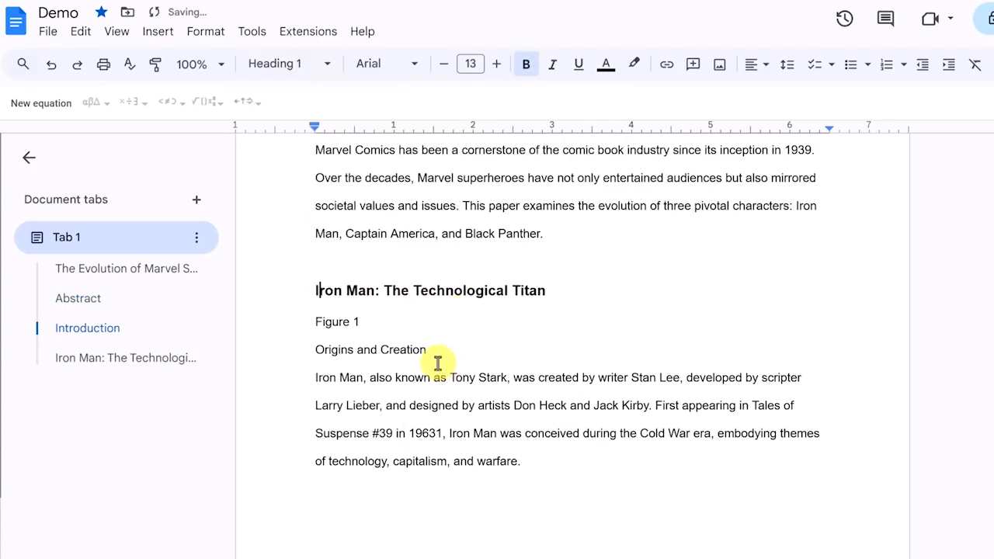
scroll(318, 378, down, 1)
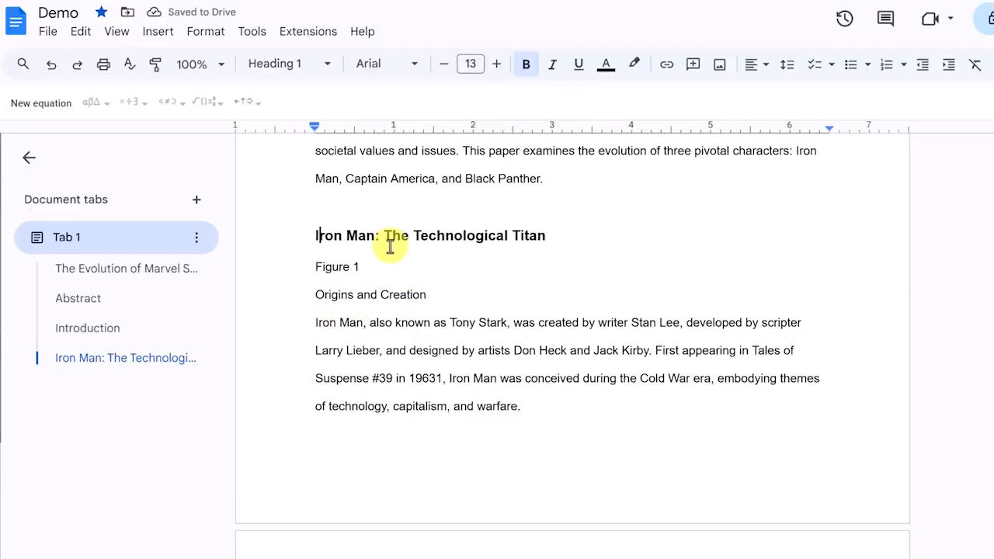
Make Origins and Creation bold and apply Heading 2 to it.
click(316, 296)
click(309, 66)
mouse_move(303, 354)
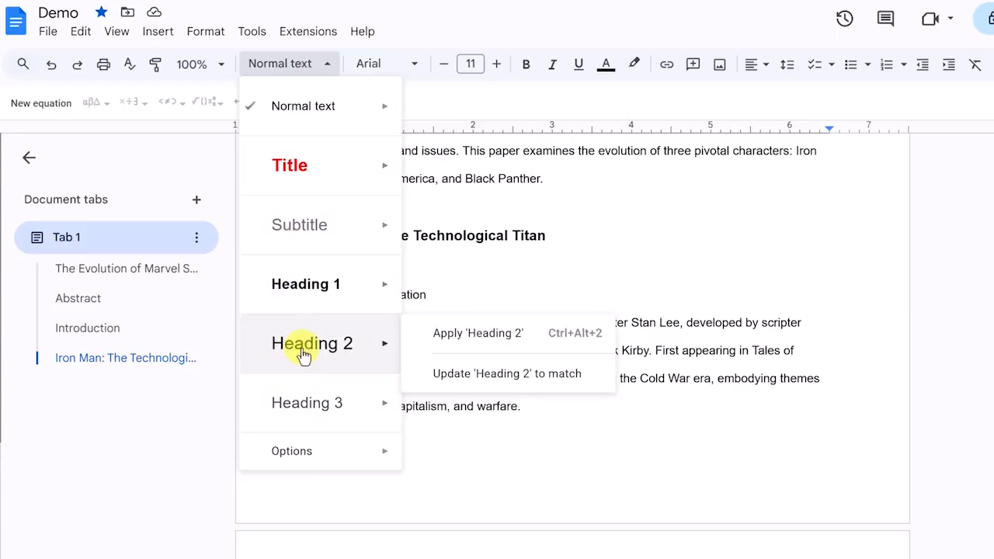
click(639, 351)
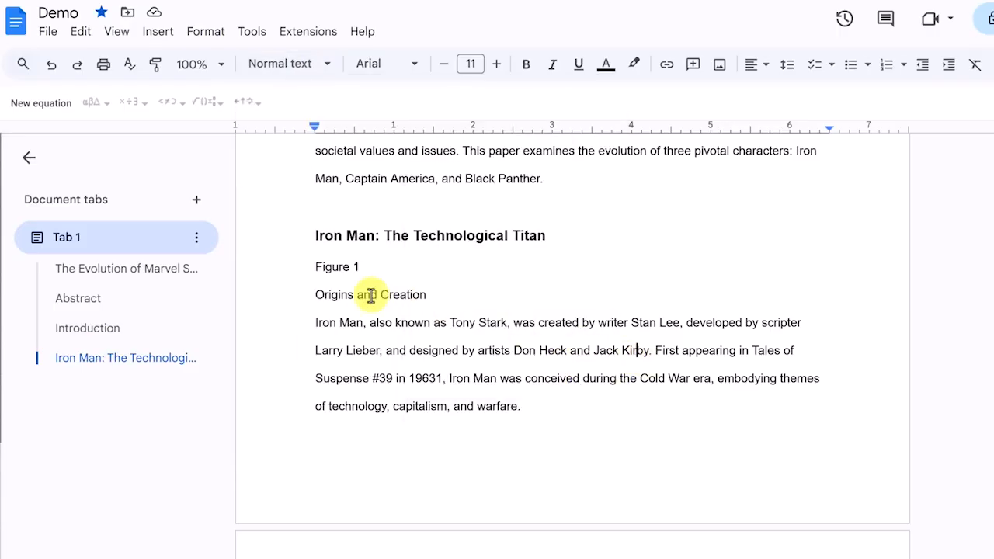
triple_click(377, 294)
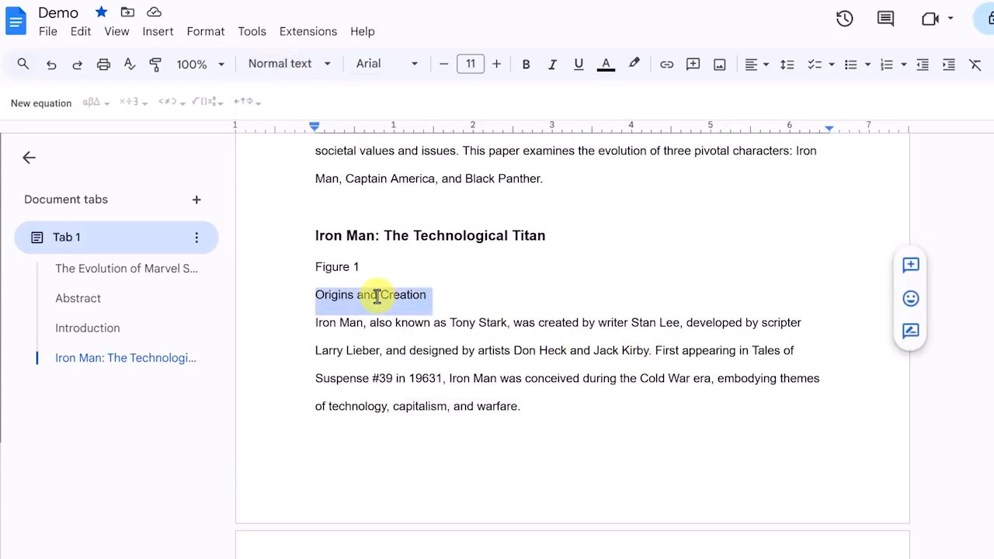
click(522, 66)
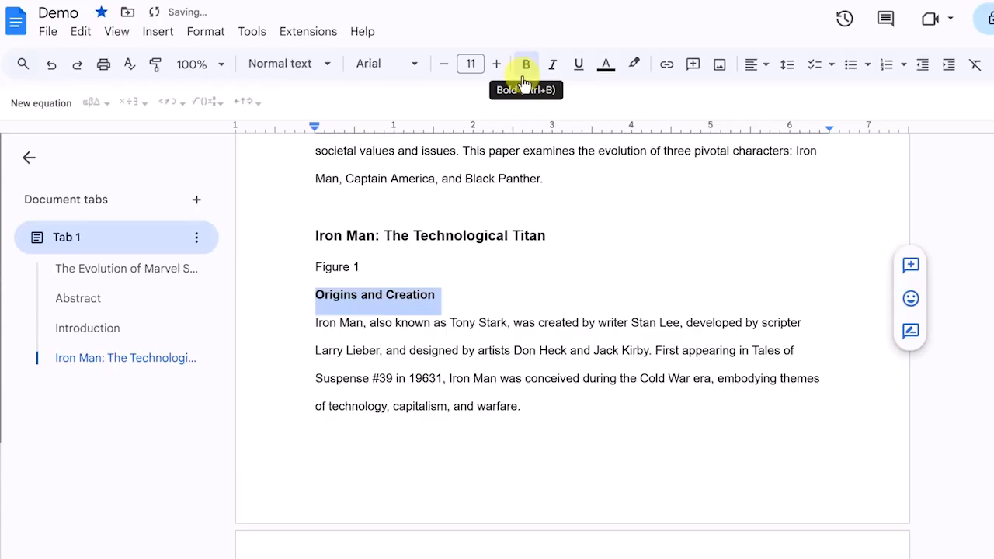
click(497, 322)
click(316, 295)
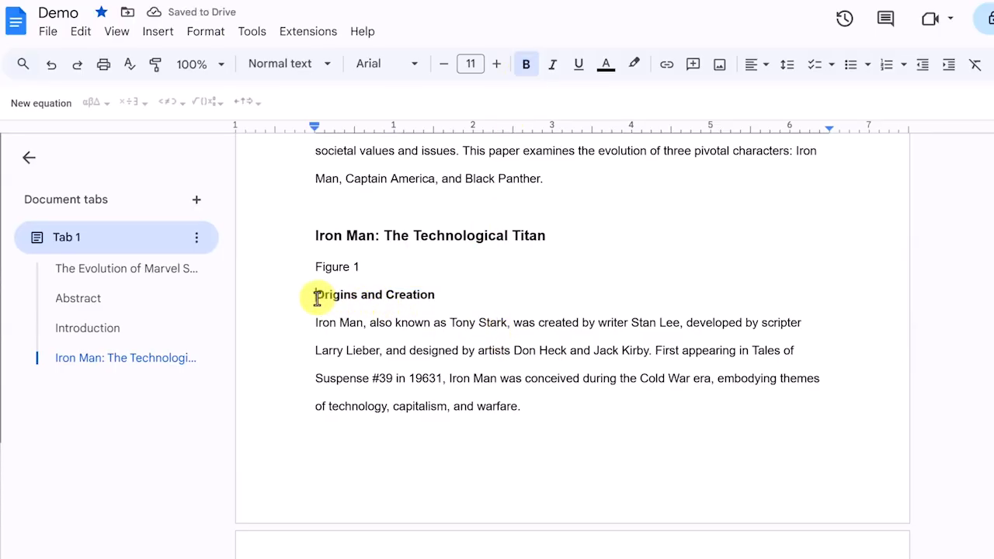
click(315, 64)
mouse_move(327, 358)
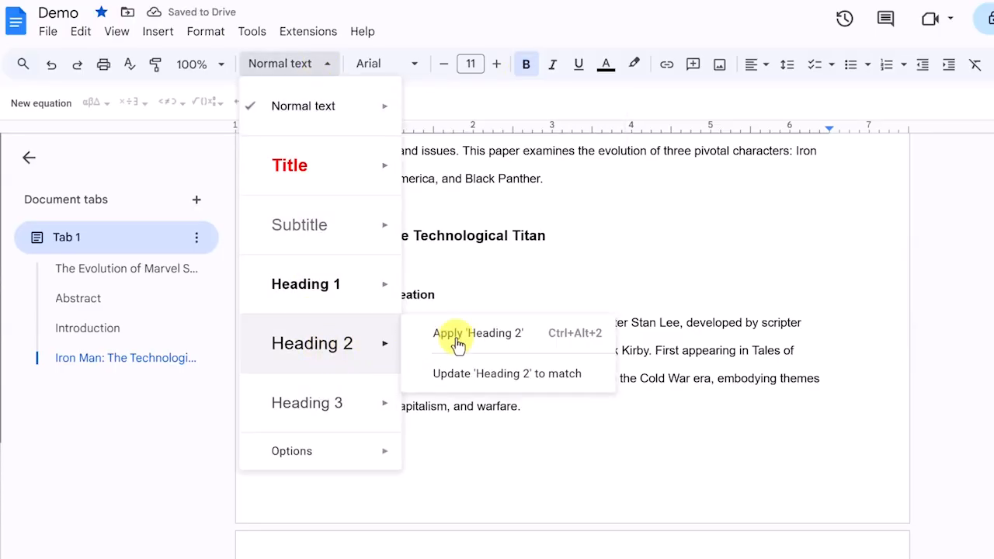
click(458, 375)
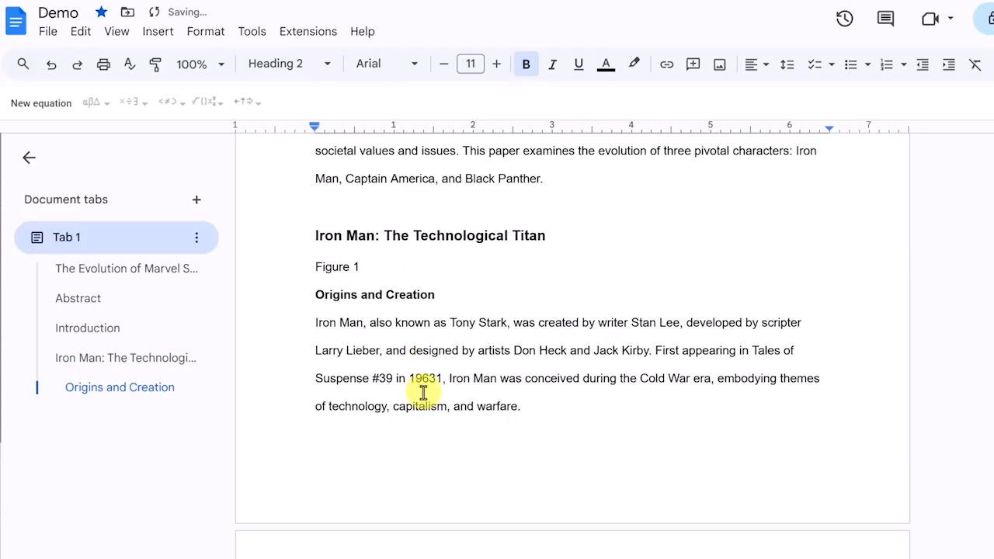
scroll(419, 388, down, 3)
Apply Heading 2 to Iron Man's Character Development and Cultural Impact subsections.
click(334, 399)
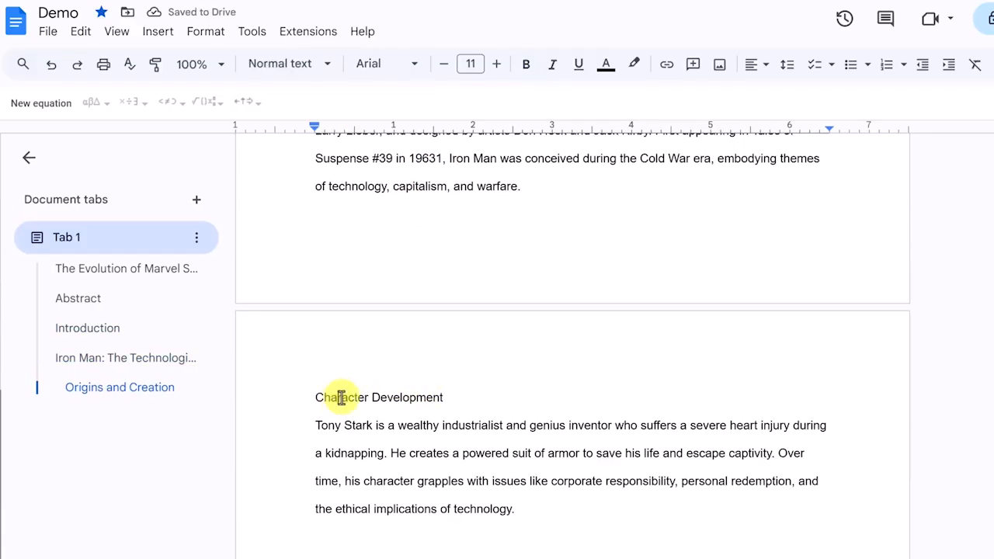
click(313, 65)
mouse_move(290, 289)
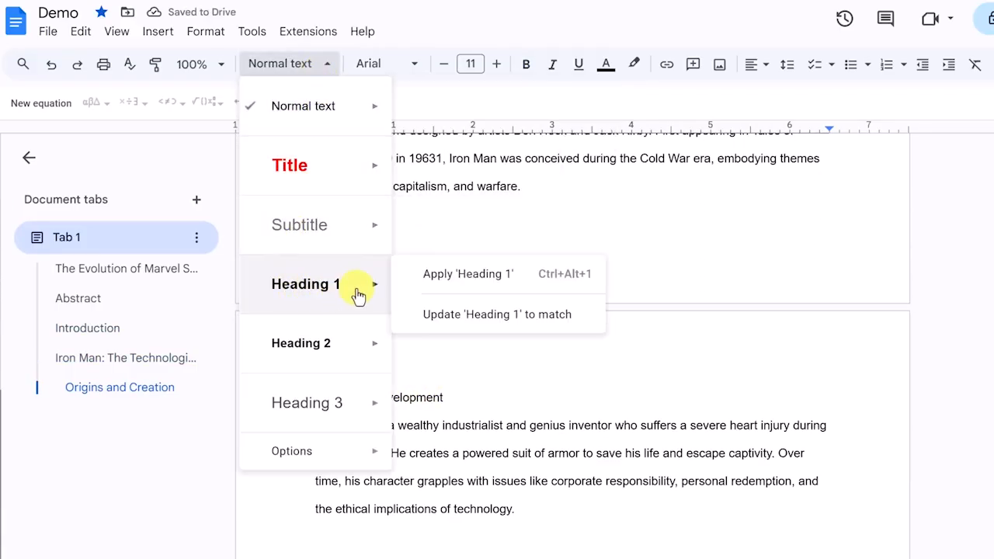
click(328, 344)
scroll(350, 365, down, 3)
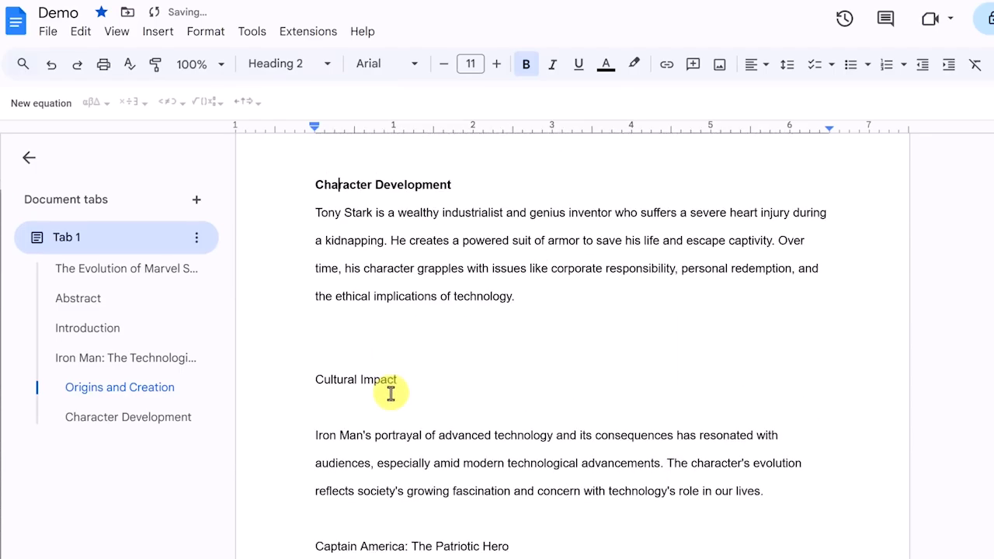
click(325, 374)
click(281, 74)
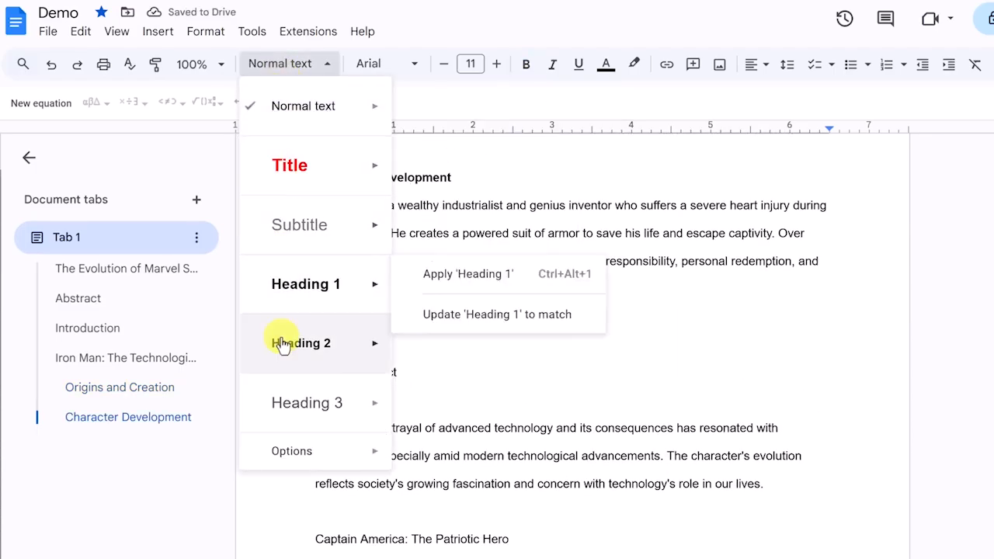
mouse_move(288, 344)
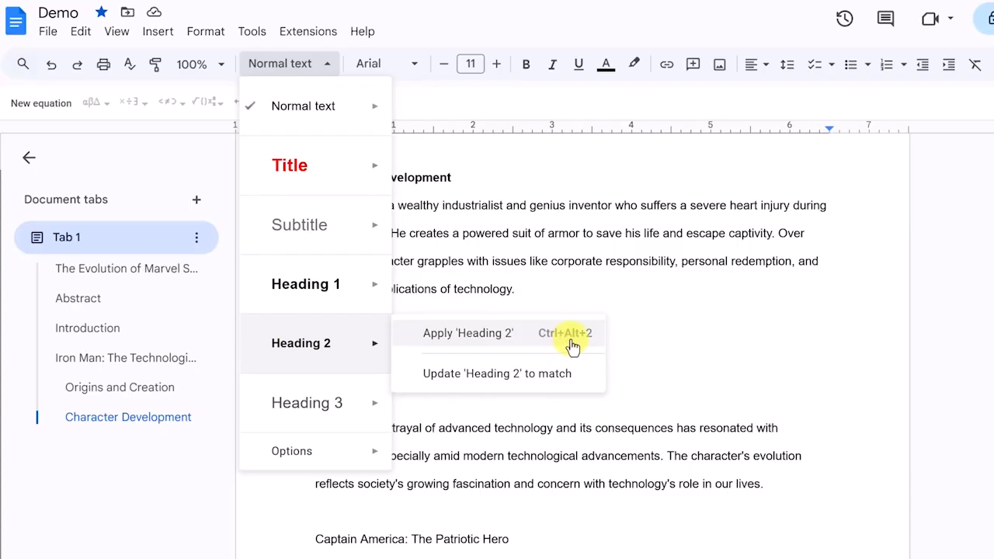
click(557, 342)
scroll(492, 439, down, 3)
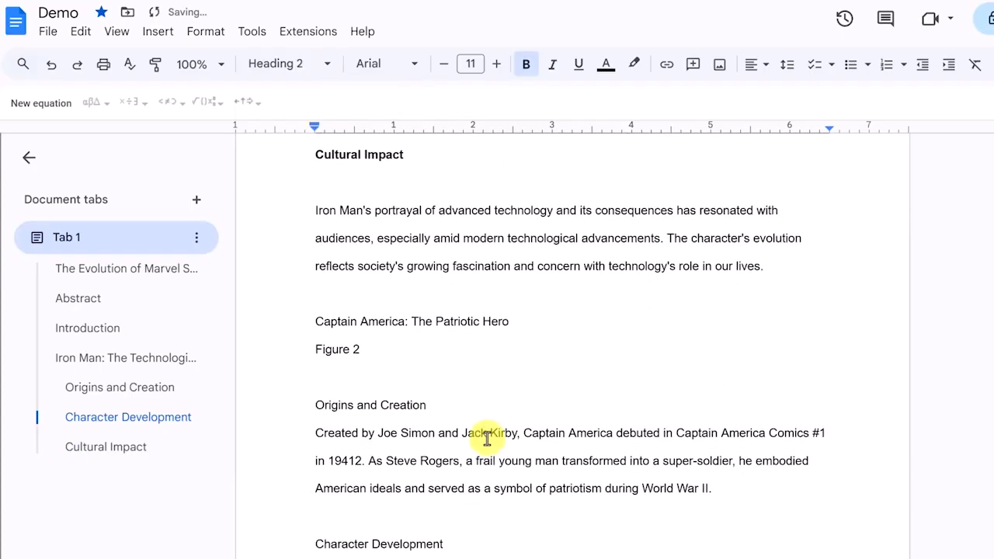
Make Captain America: The Patriotic Hero a Heading 1.
click(318, 320)
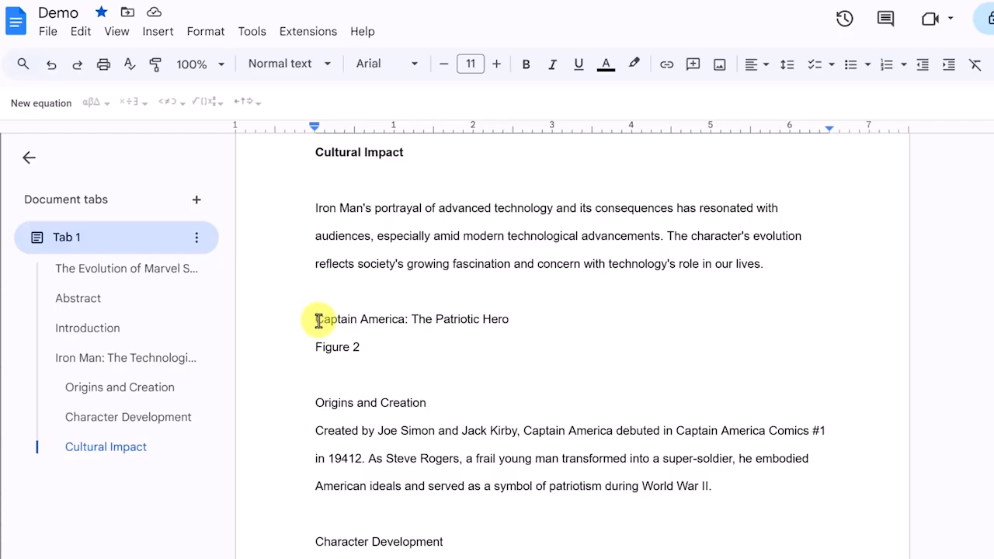
click(326, 68)
mouse_move(311, 265)
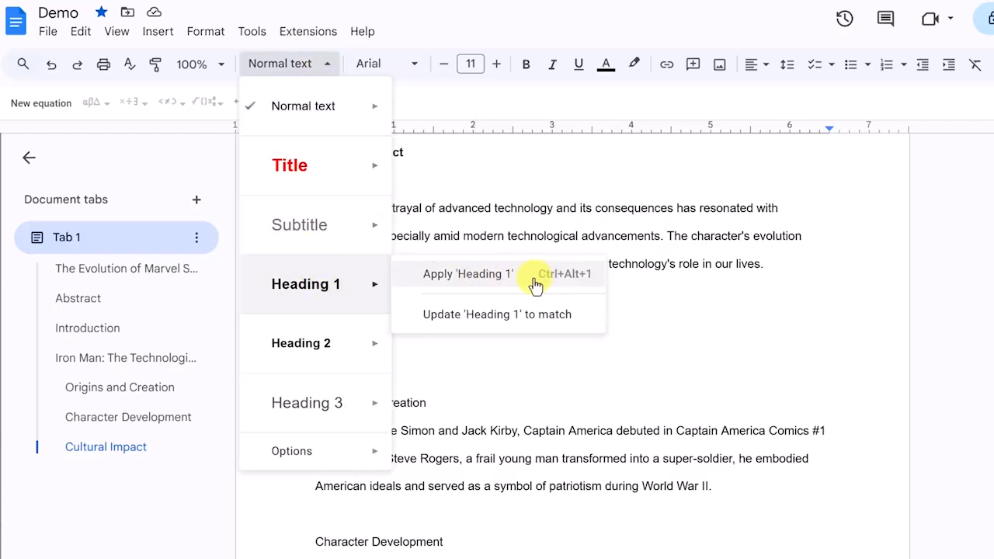
click(510, 287)
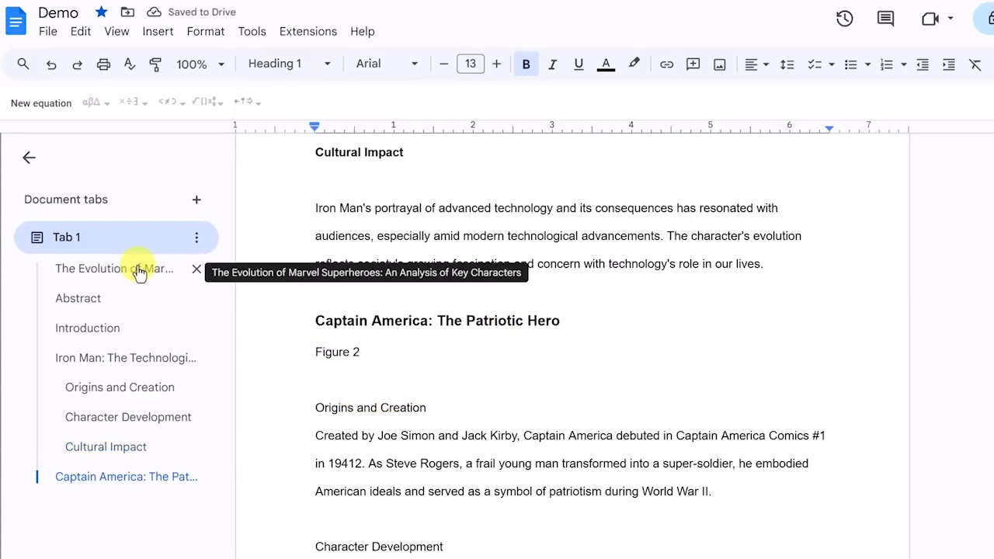
Check the headings by jumping through outline entries, from title to Black Panther and back to Abstract.
click(97, 272)
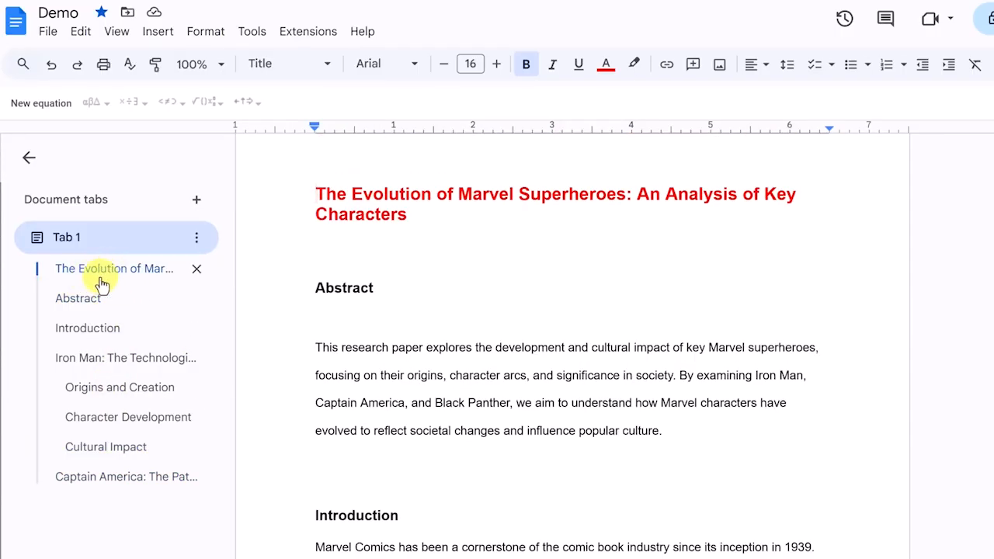
click(107, 485)
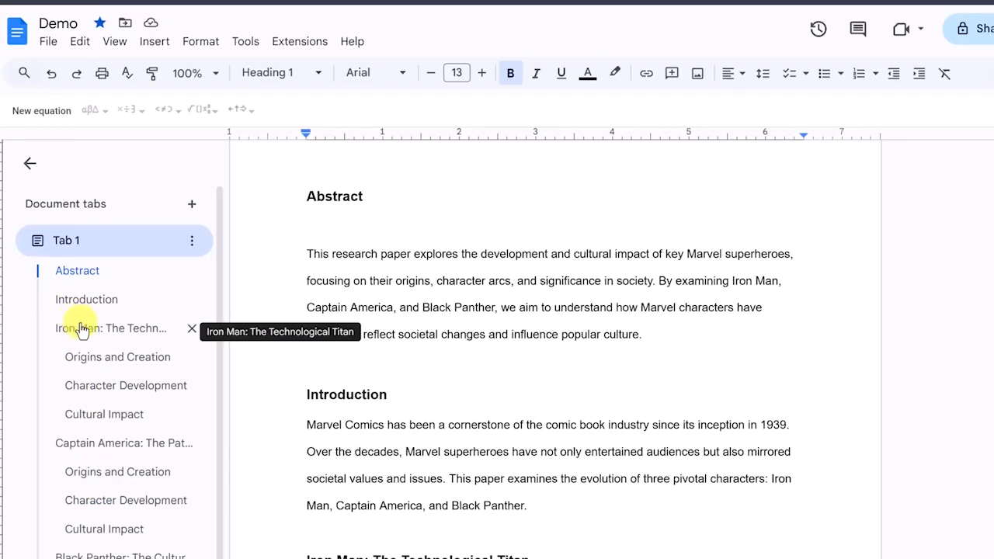
scroll(81, 345, down, 2)
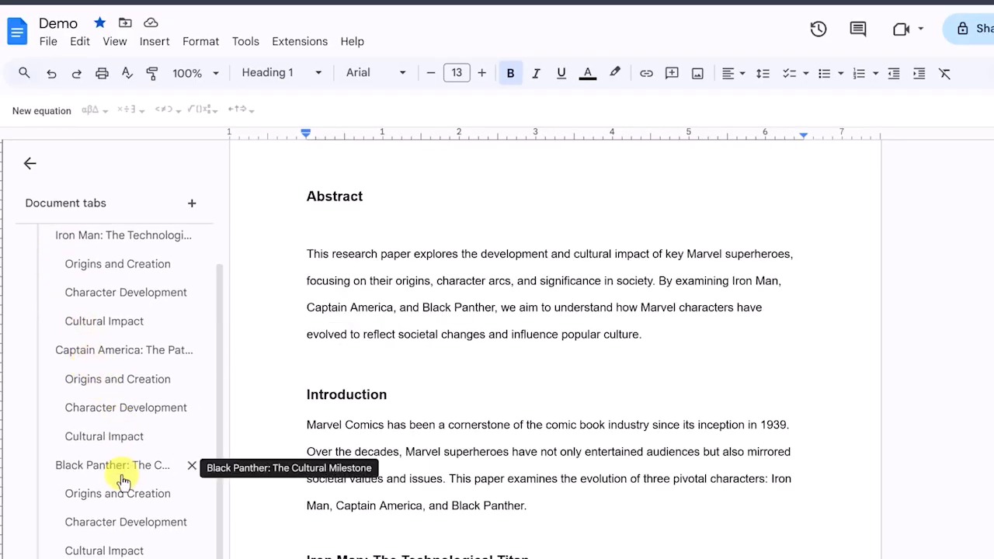
click(105, 502)
click(101, 524)
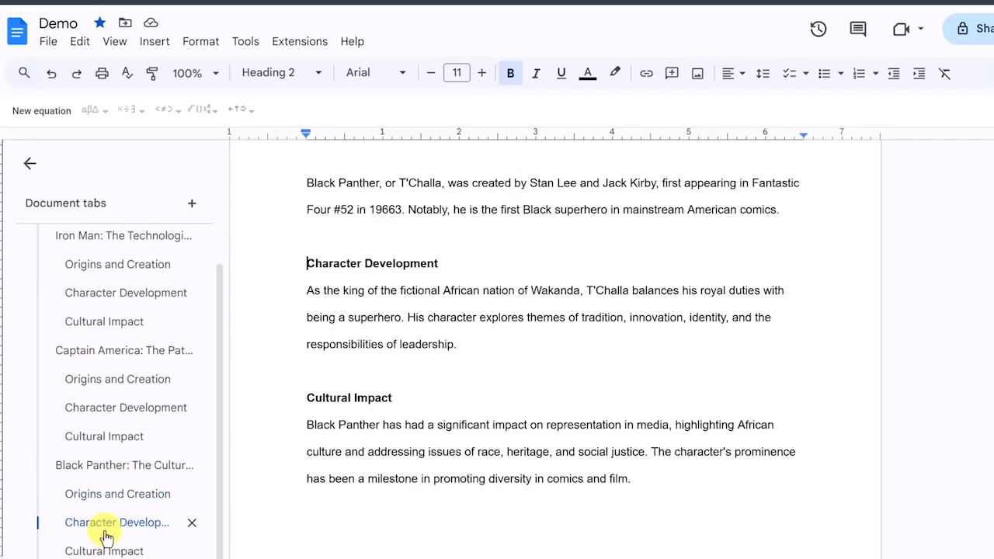
click(87, 330)
scroll(85, 334, up, 2)
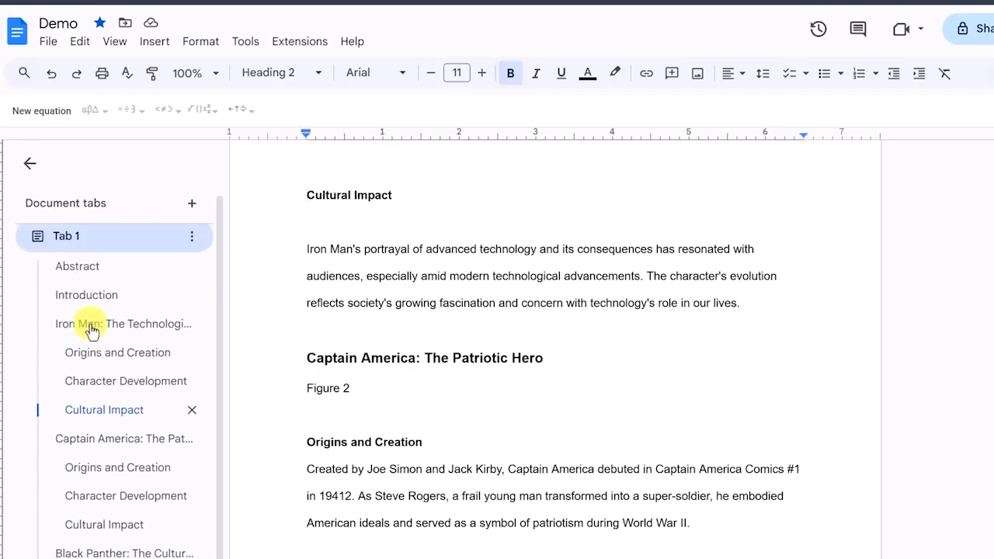
click(83, 274)
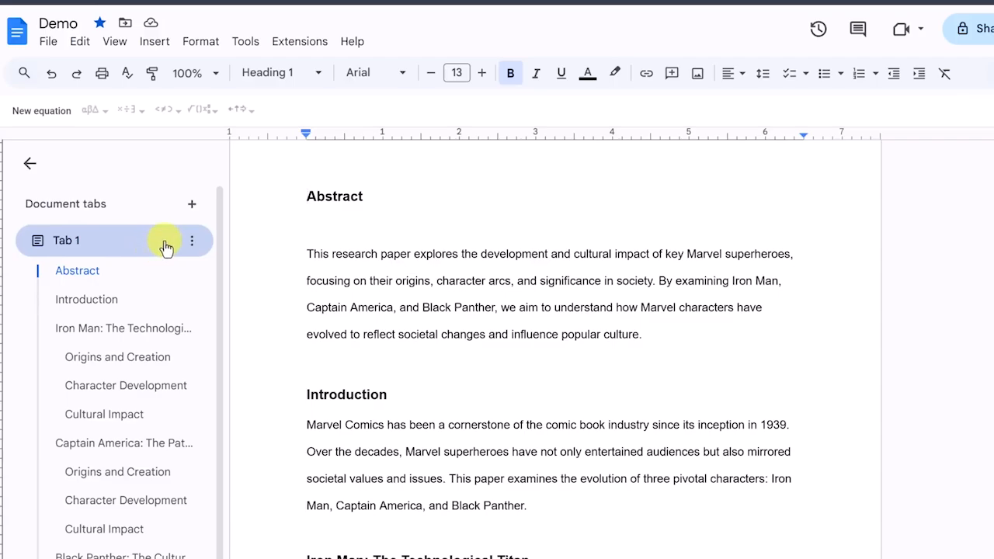
Add an empty Tab 2, view it, then return to Tab 1's research paper.
click(192, 205)
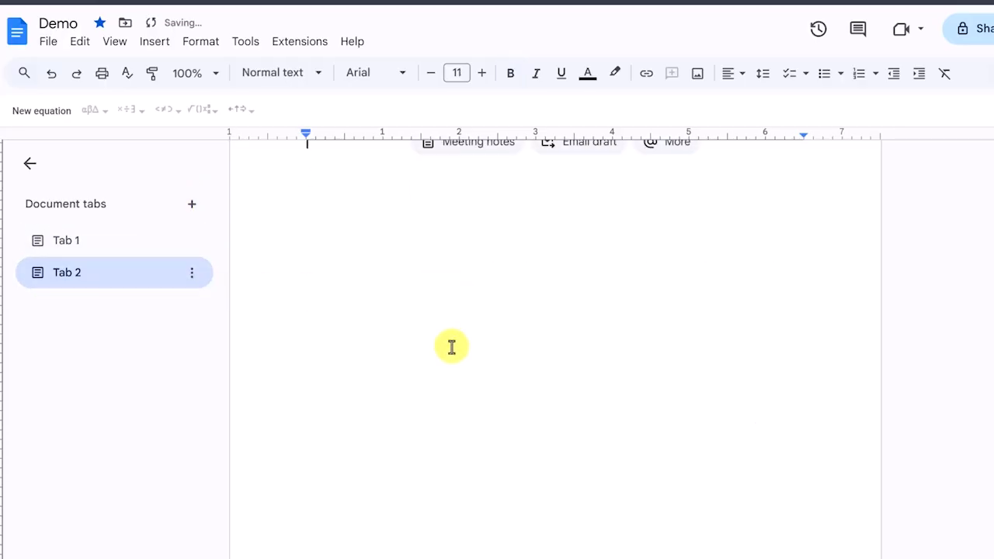
click(410, 358)
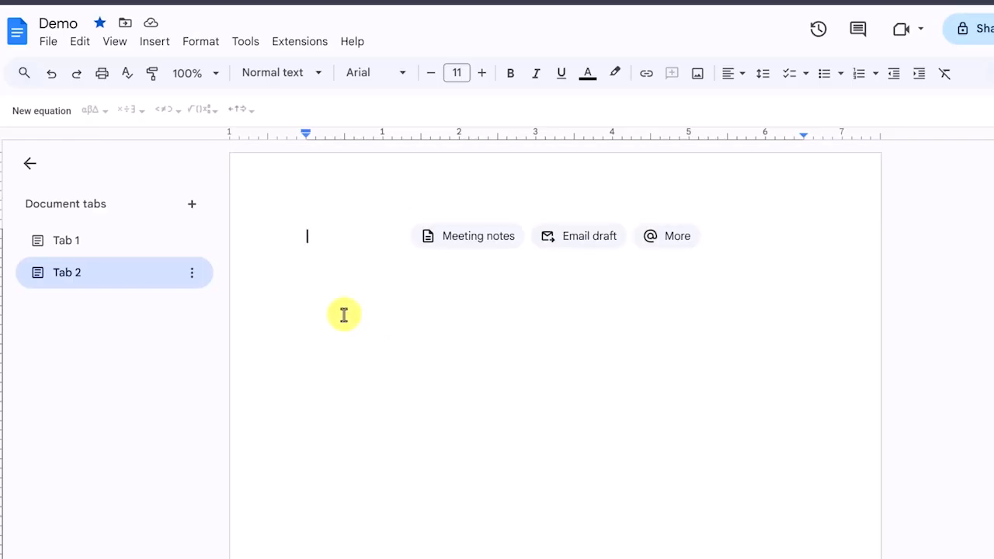
click(92, 242)
scroll(411, 348, down, 7)
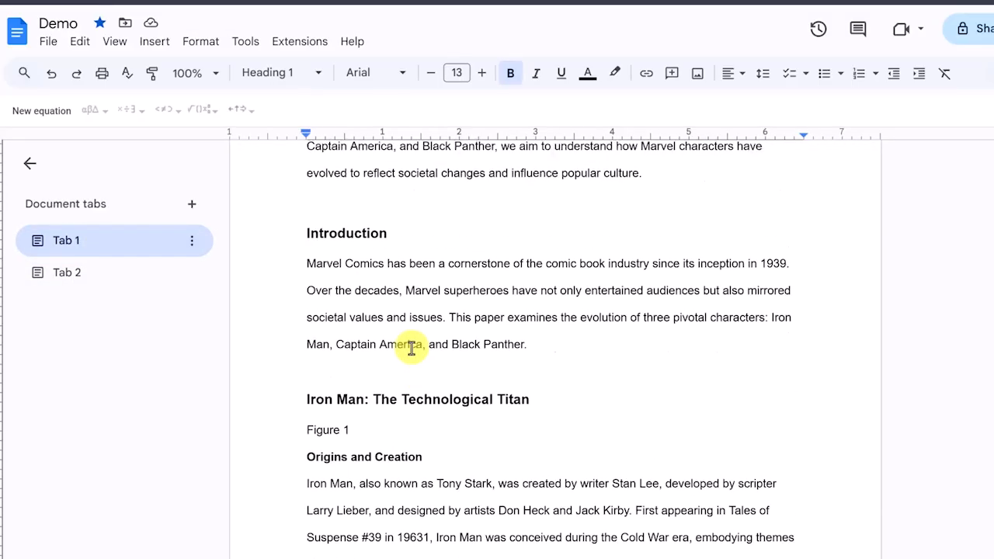
scroll(308, 323, up, 7)
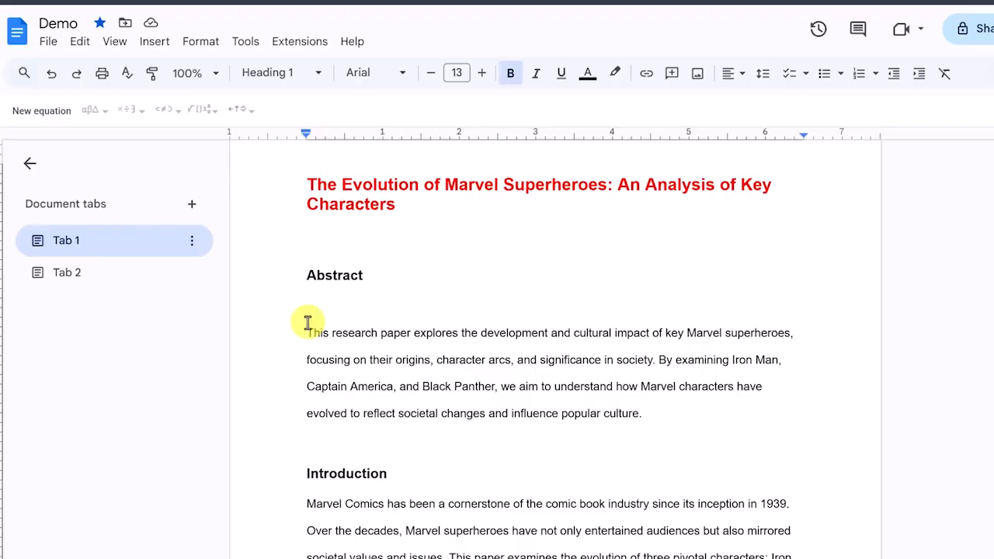
click(82, 275)
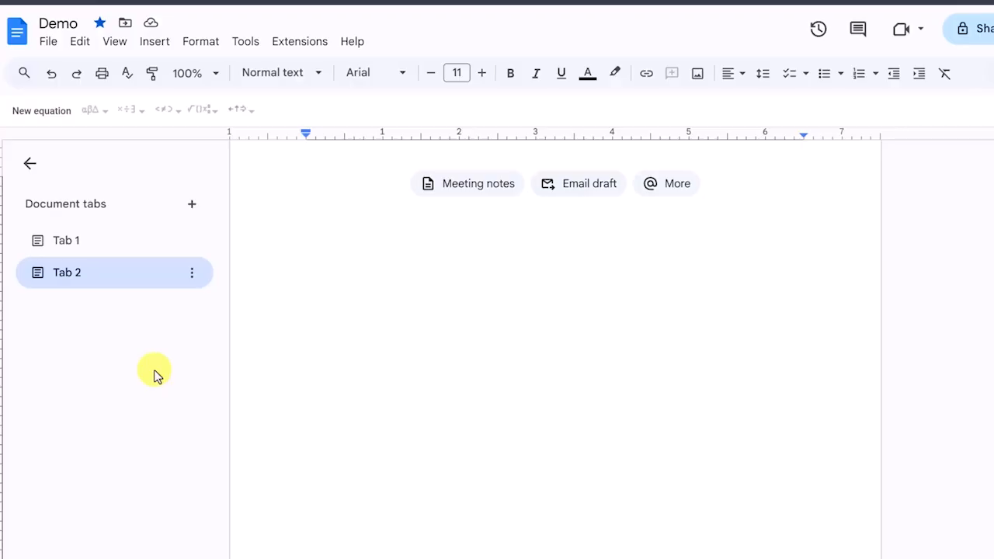
click(109, 240)
Rename Tab 1 to 'The Evolution of Marvel Superheroes', trimming it to the 50-character tab limit.
click(193, 242)
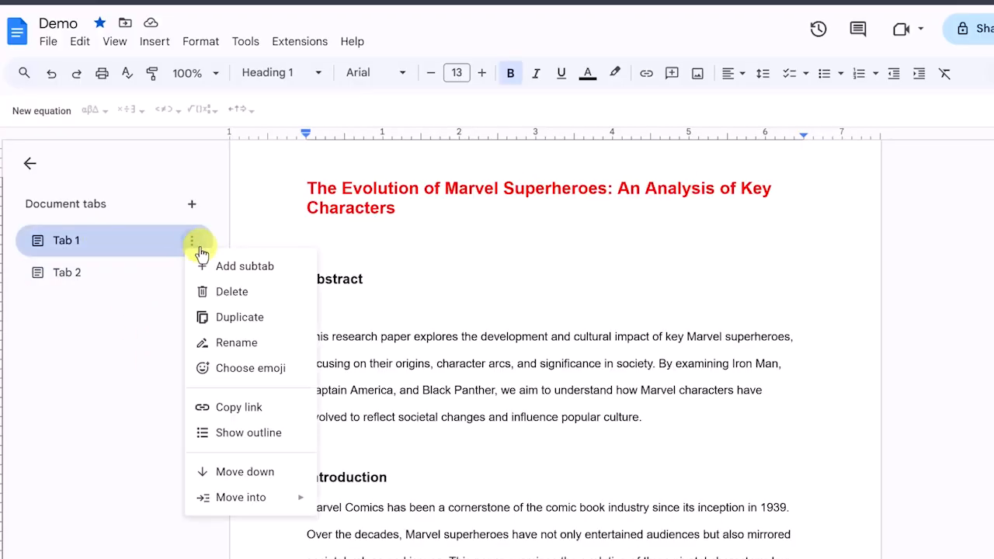
click(245, 353)
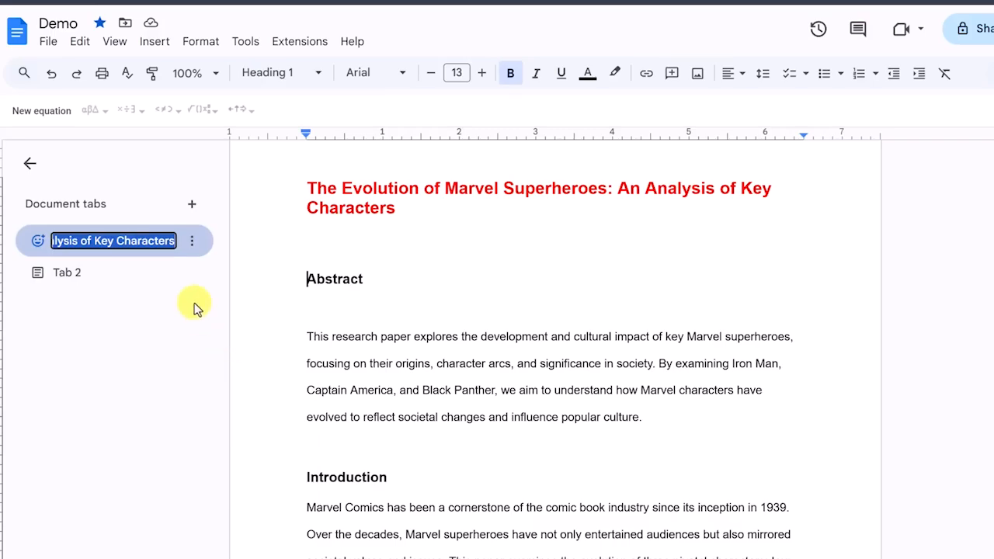
click(153, 241)
drag(153, 241, 184, 247)
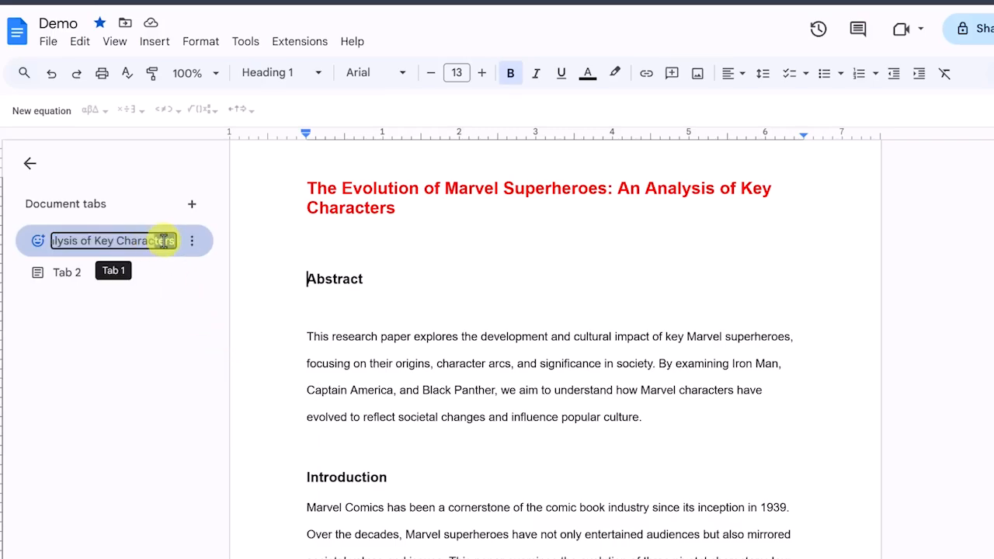
click(155, 318)
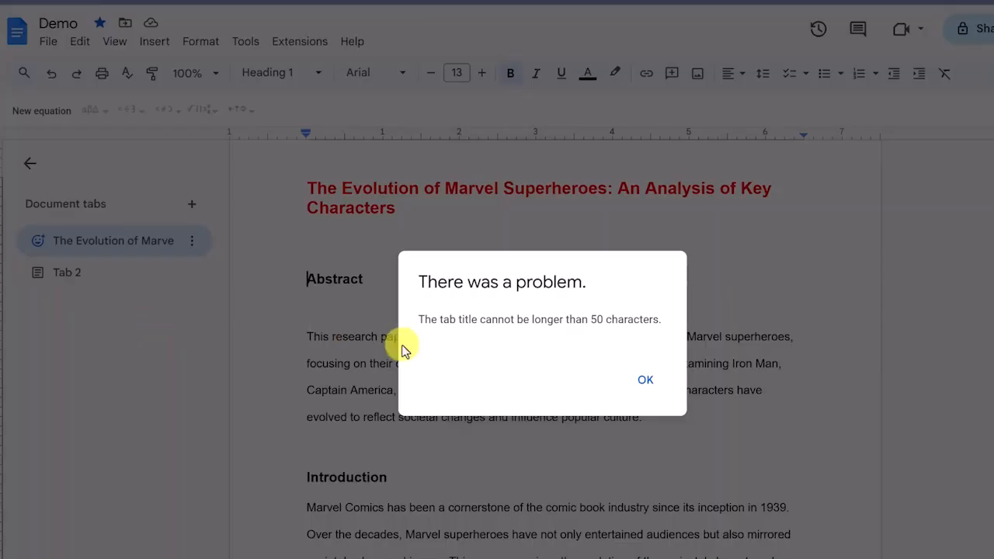
click(645, 379)
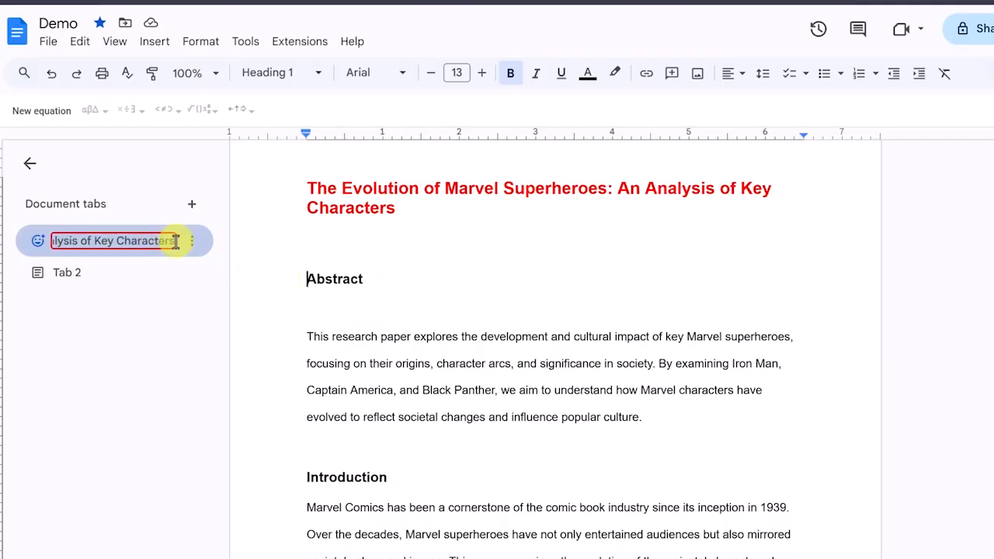
drag(176, 242, 118, 242)
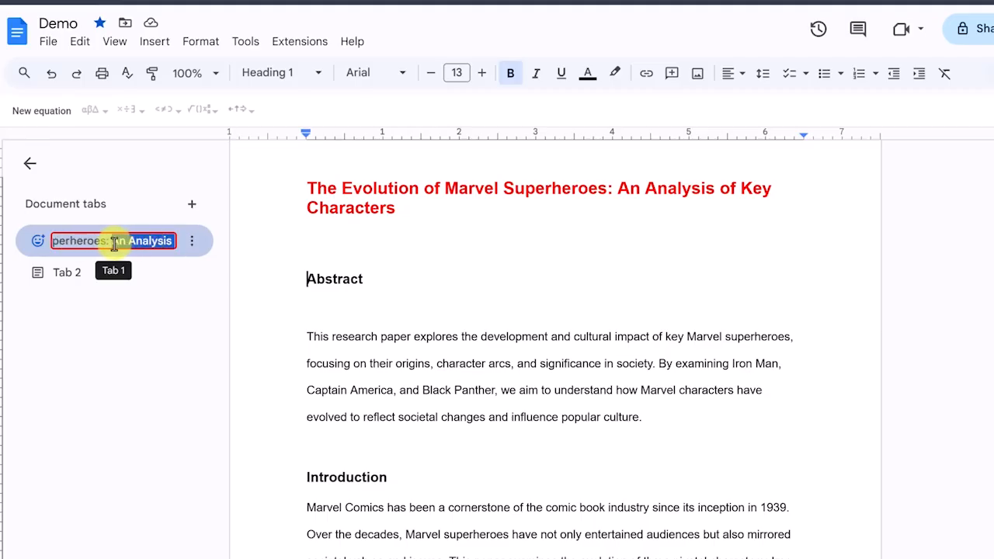
key(BackSpace)
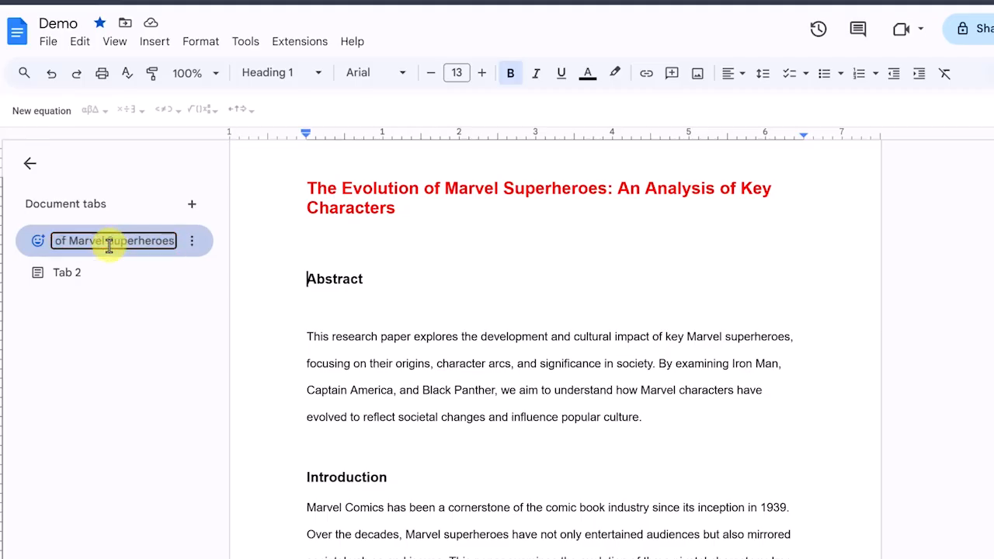
click(152, 413)
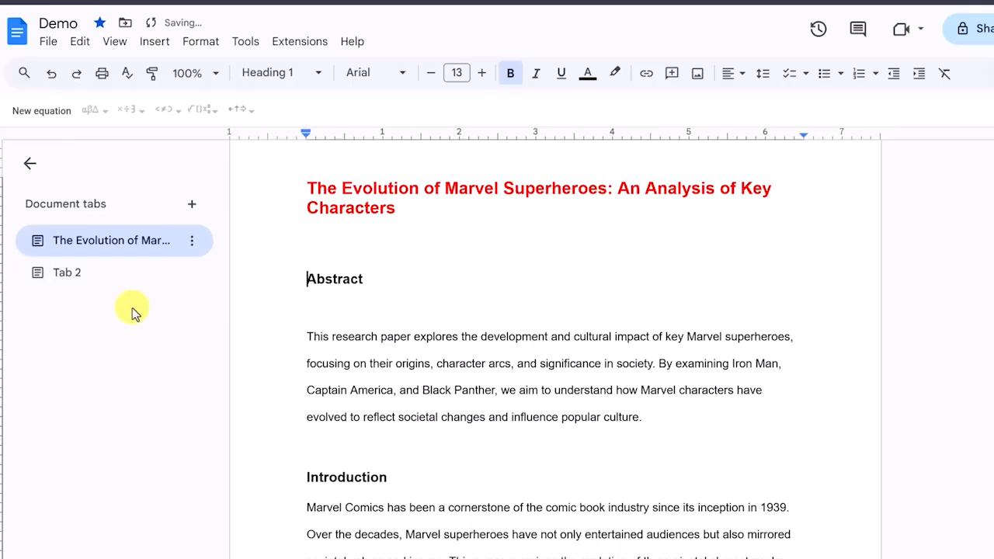
Delete Tab 2 so only The Evolution of Marvel Superheroes tab remains.
click(193, 282)
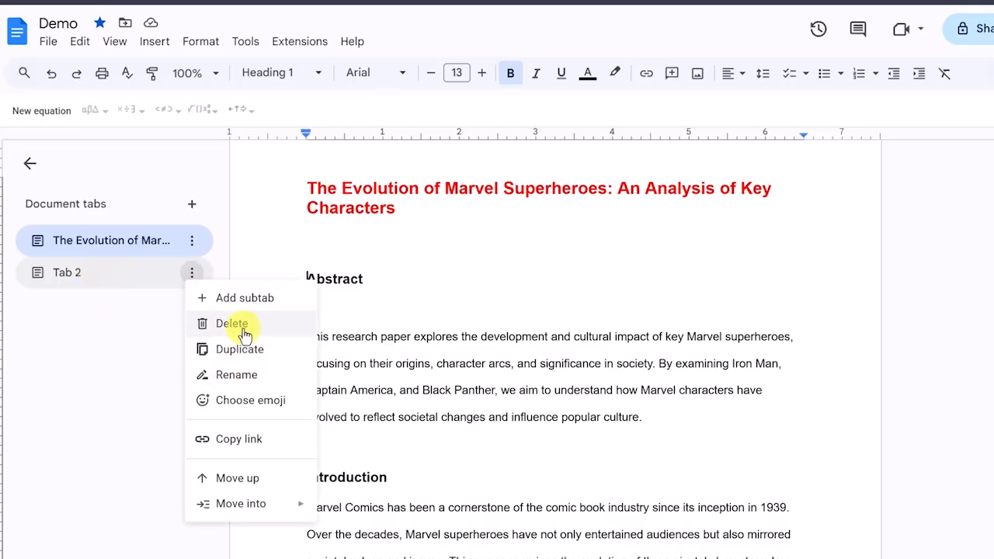
click(245, 334)
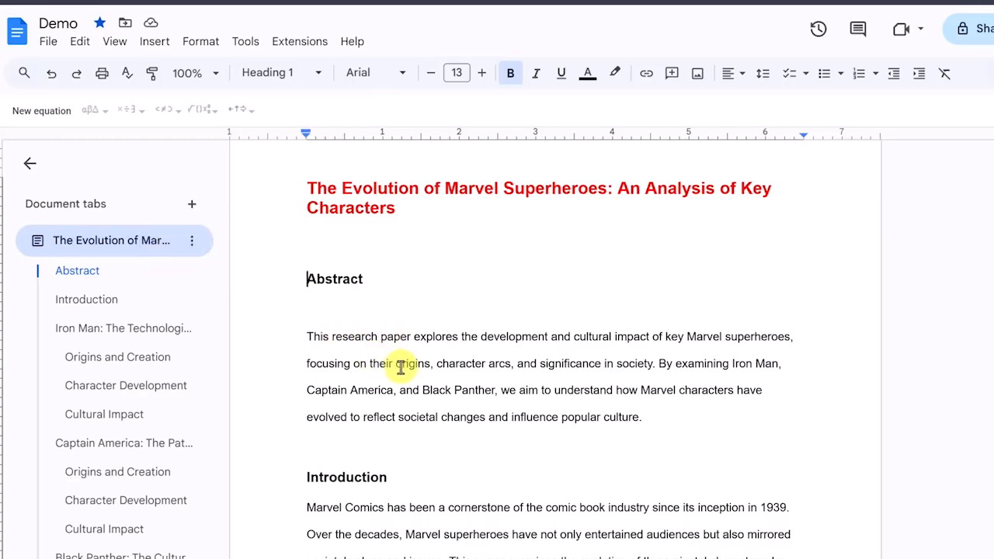
scroll(410, 369, down, 3)
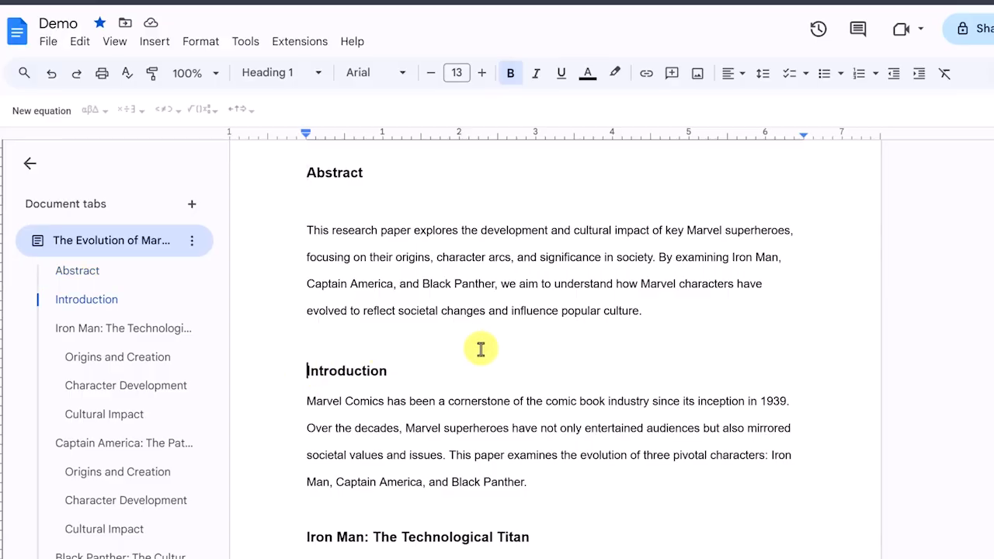
click(153, 42)
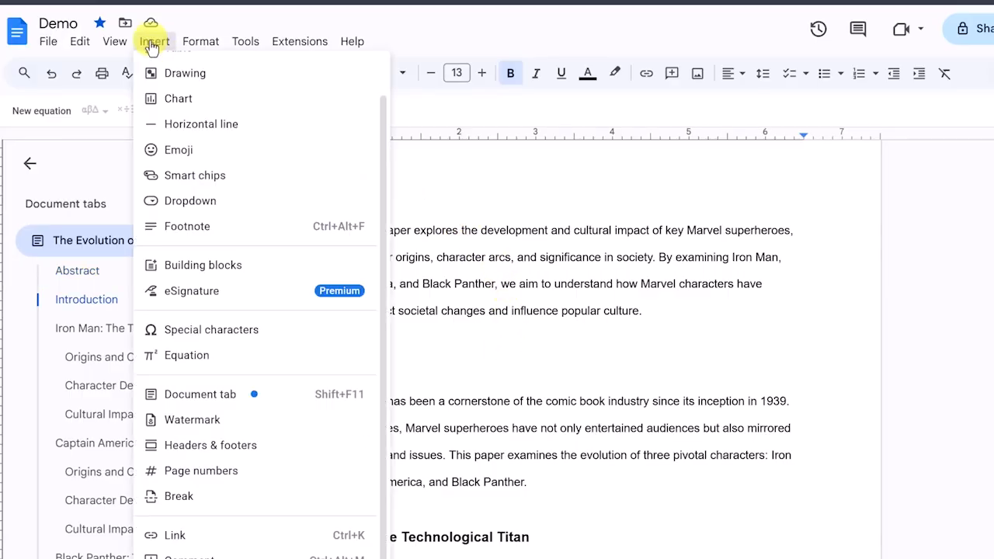
mouse_move(288, 501)
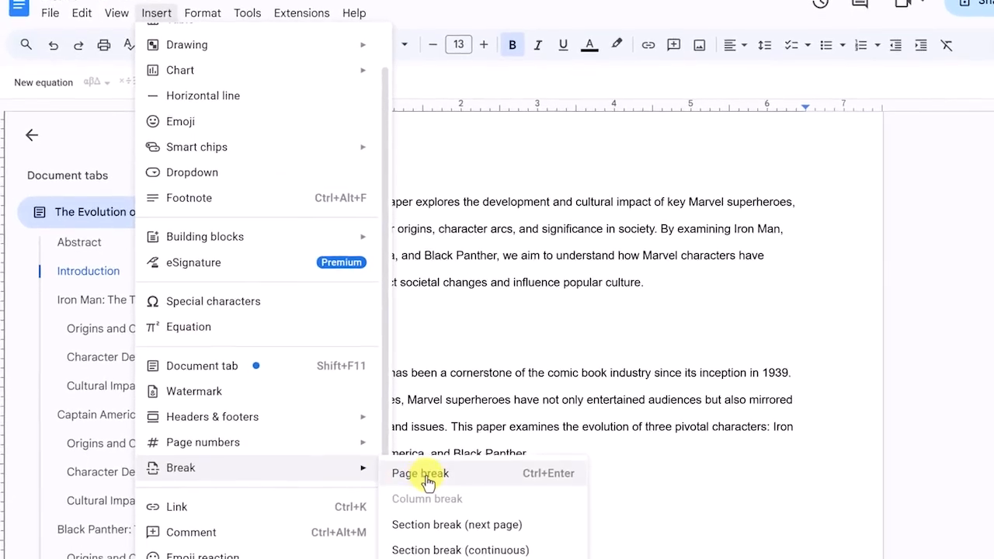
click(428, 477)
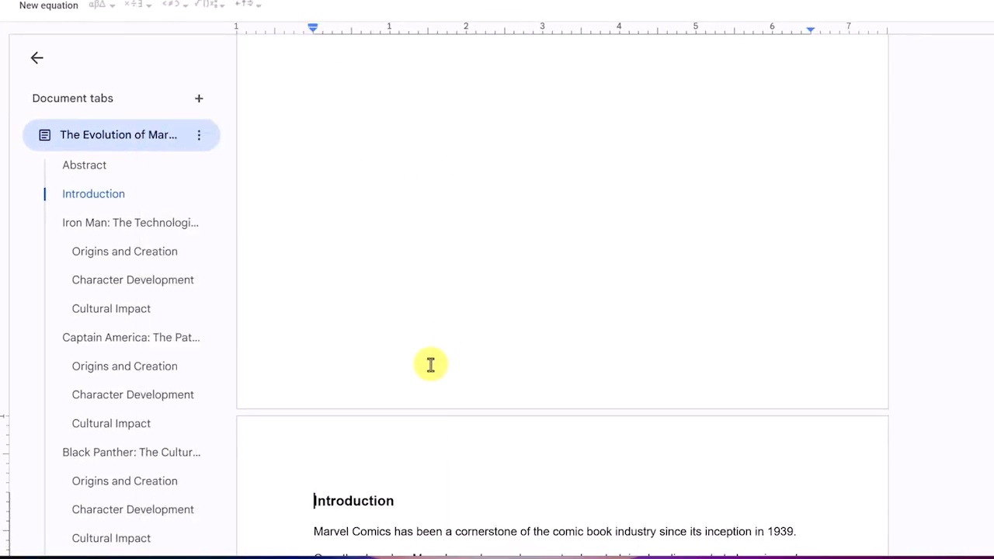
scroll(430, 365, down, 4)
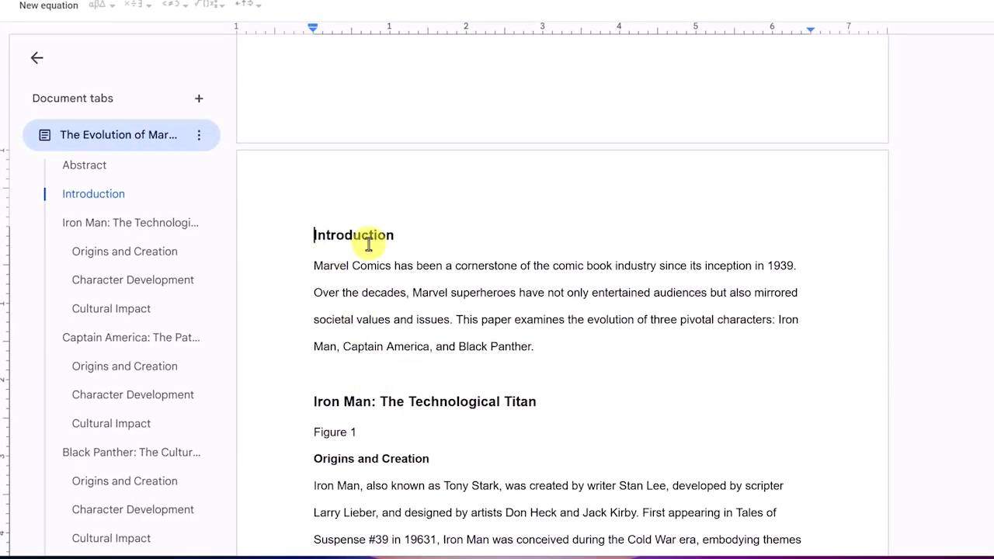
scroll(380, 311, up, 6)
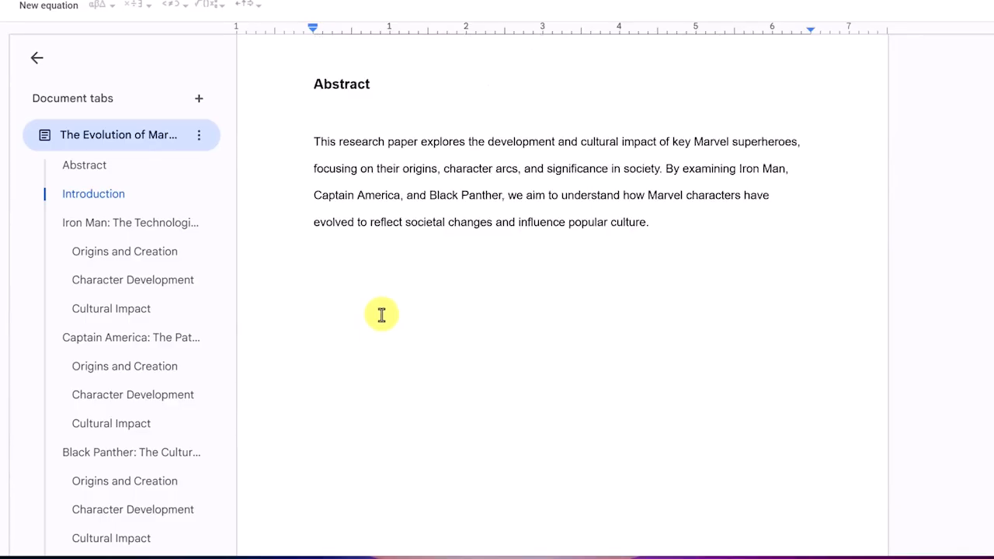
scroll(381, 315, up, 1)
scroll(381, 314, down, 3)
scroll(381, 315, up, 2)
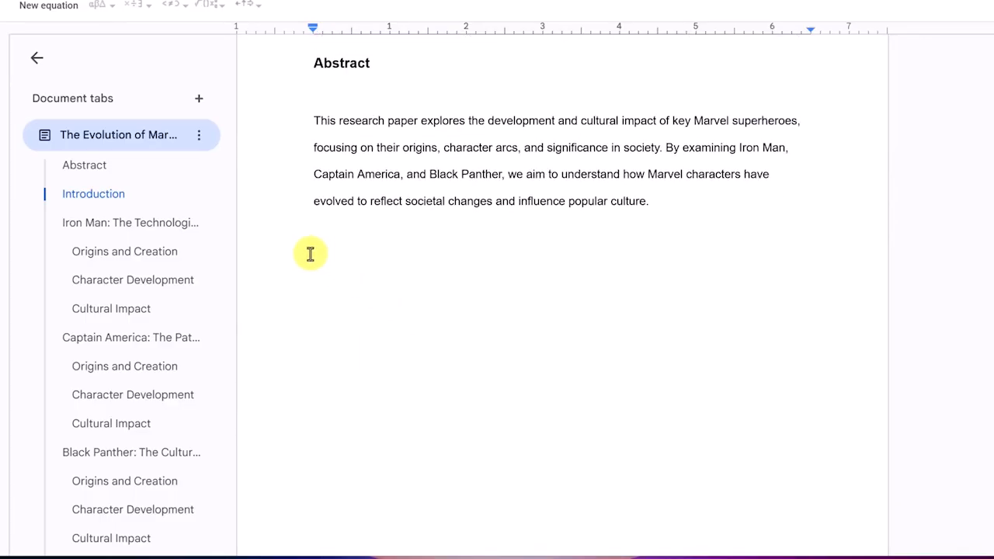
click(310, 254)
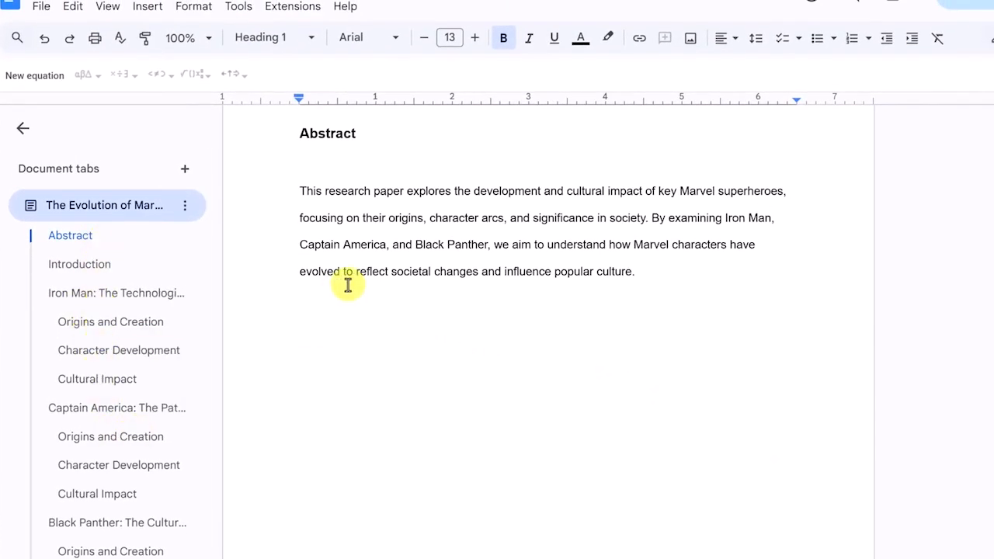
Insert a dotted-leader table of contents with page numbers below the Abstract paragraph.
click(152, 8)
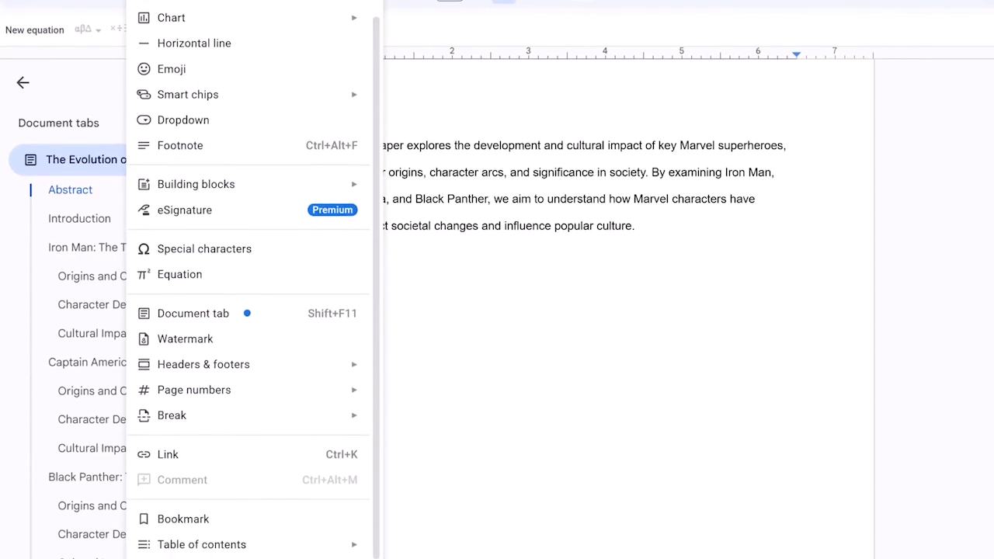
mouse_move(230, 547)
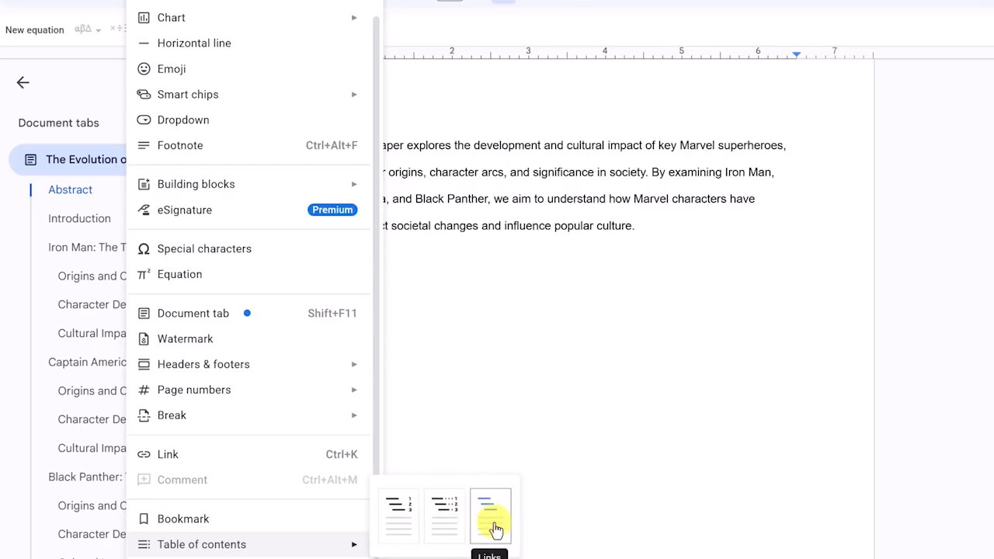
click(450, 520)
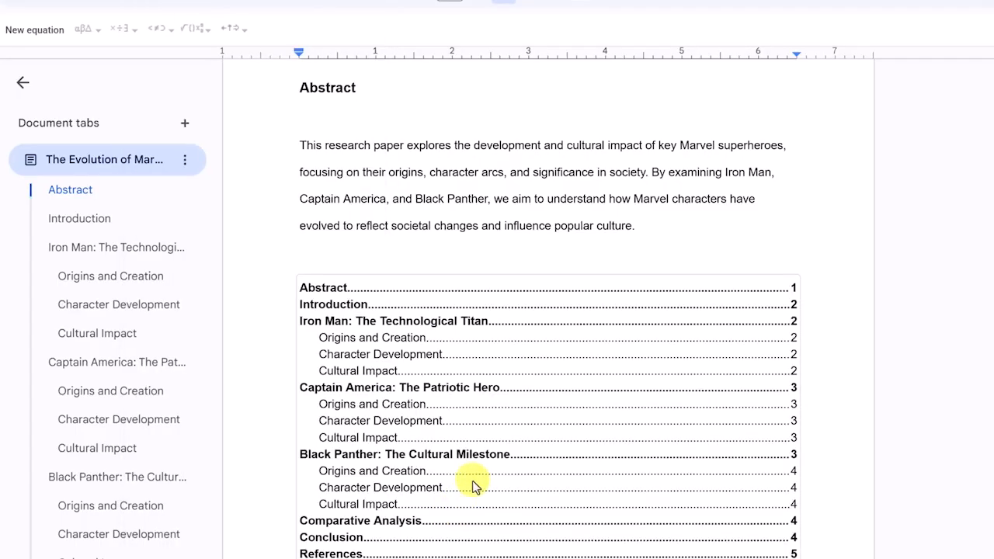
scroll(475, 417, down, 2)
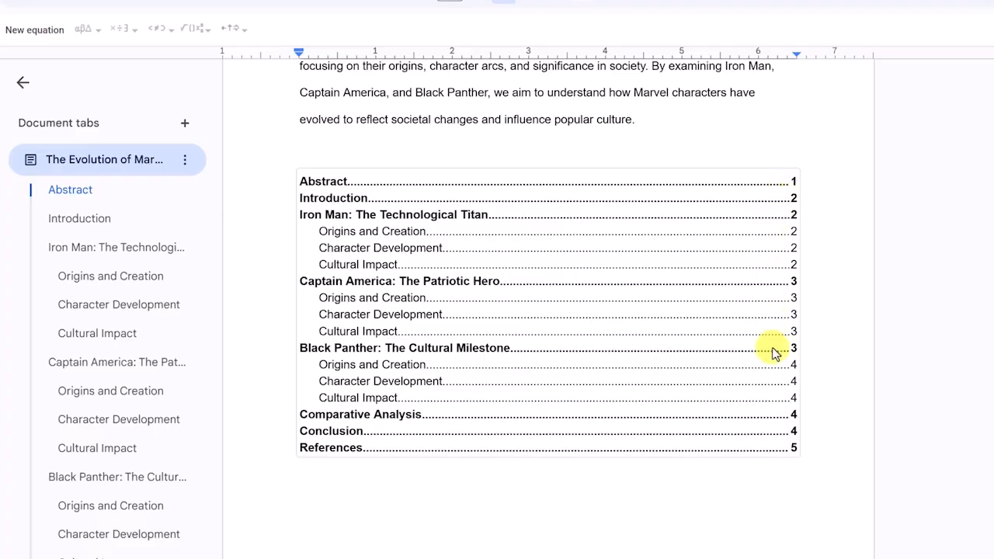
scroll(770, 347, down, 8)
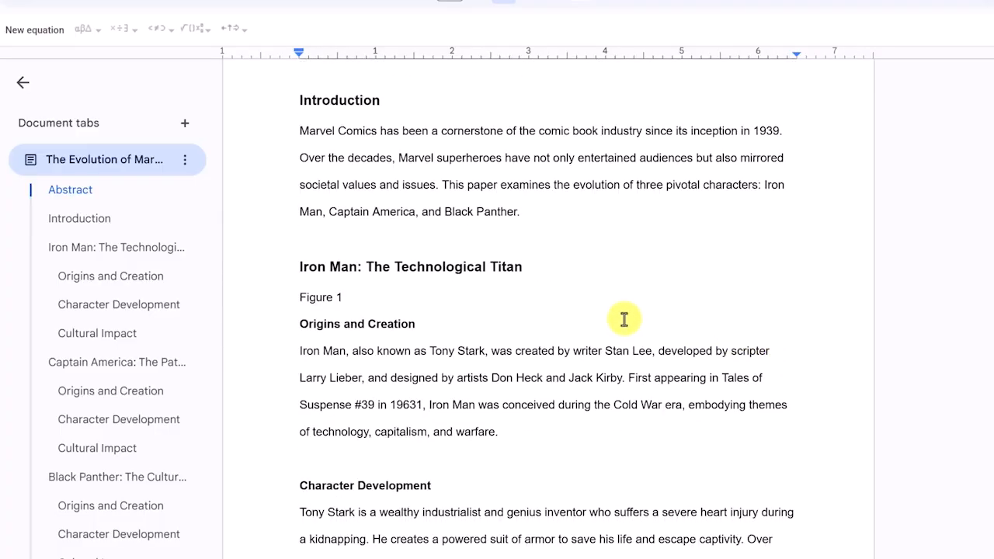
Insert a page break so the Captain America section starts on a new page.
scroll(581, 309, down, 9)
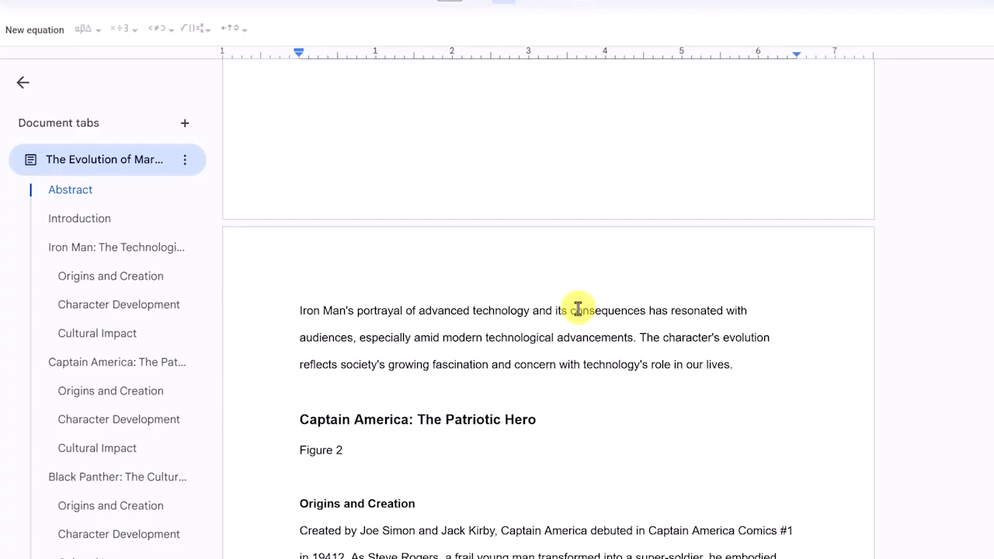
scroll(579, 309, down, 3)
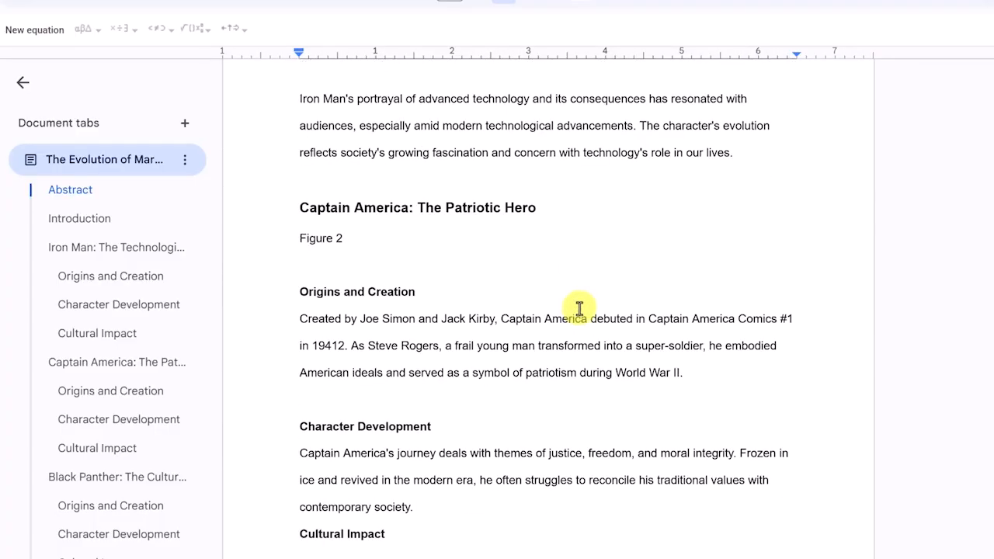
click(297, 206)
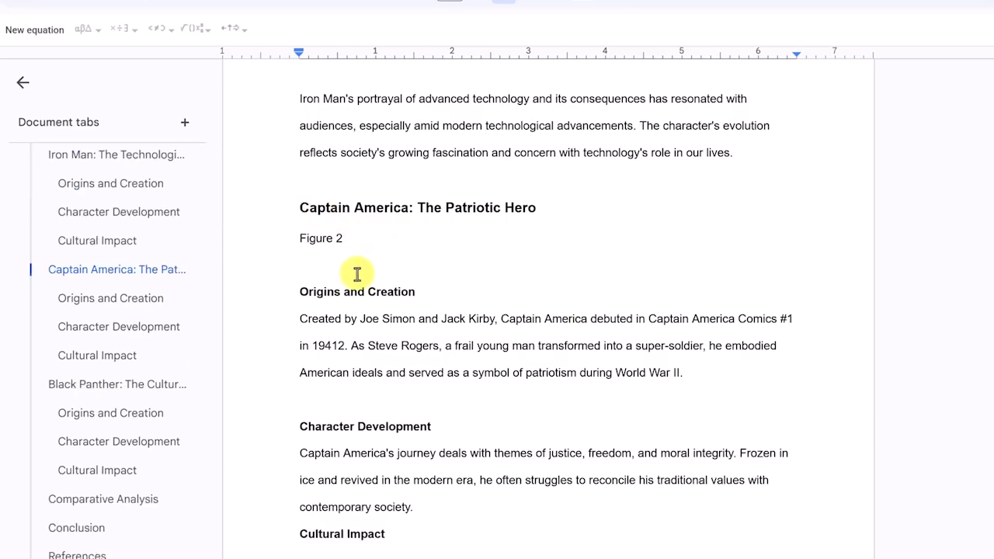
scroll(356, 274, up, 3)
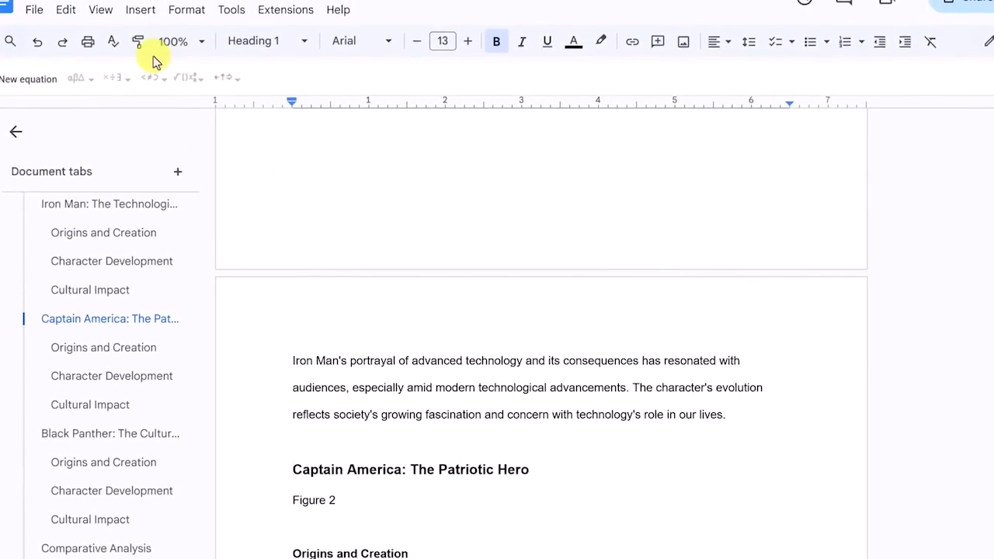
click(144, 11)
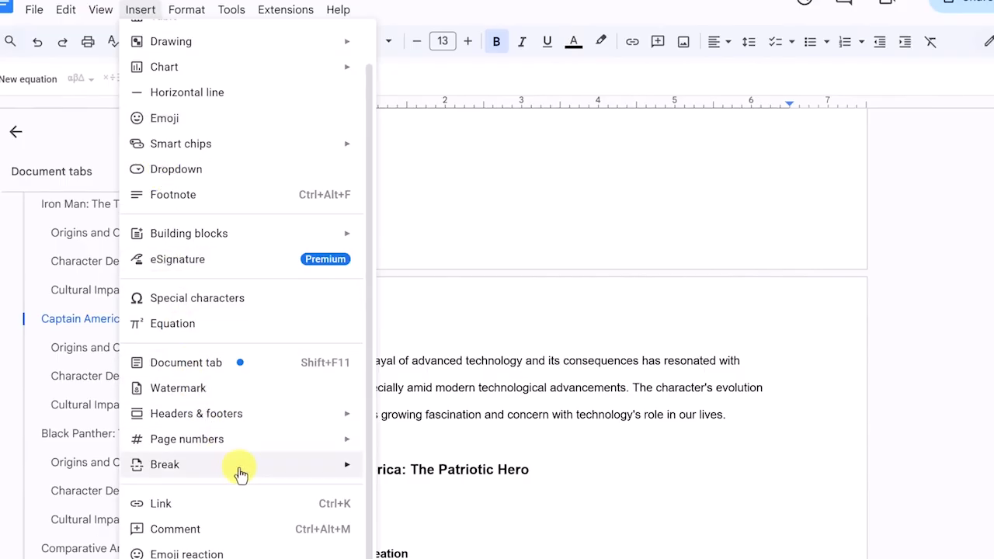
mouse_move(306, 472)
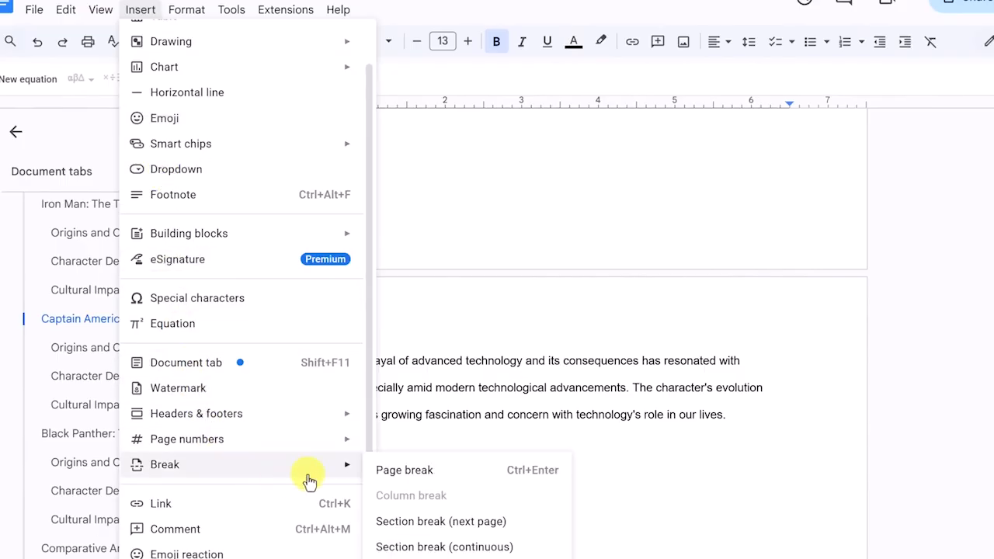
click(550, 480)
Push Black Panther to a new page with Ctrl+Enter, then position at the Comparative Analysis heading.
scroll(523, 442, down, 10)
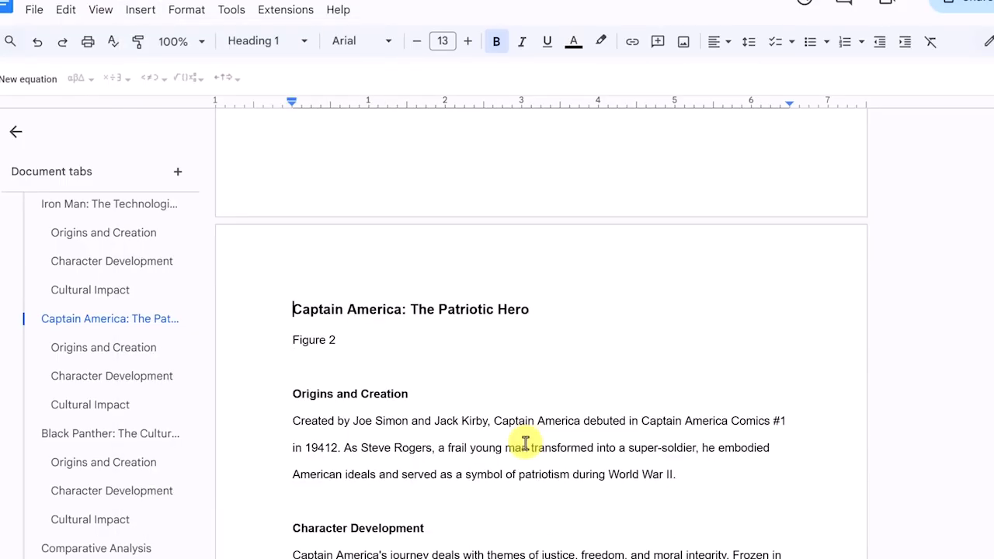
click(291, 295)
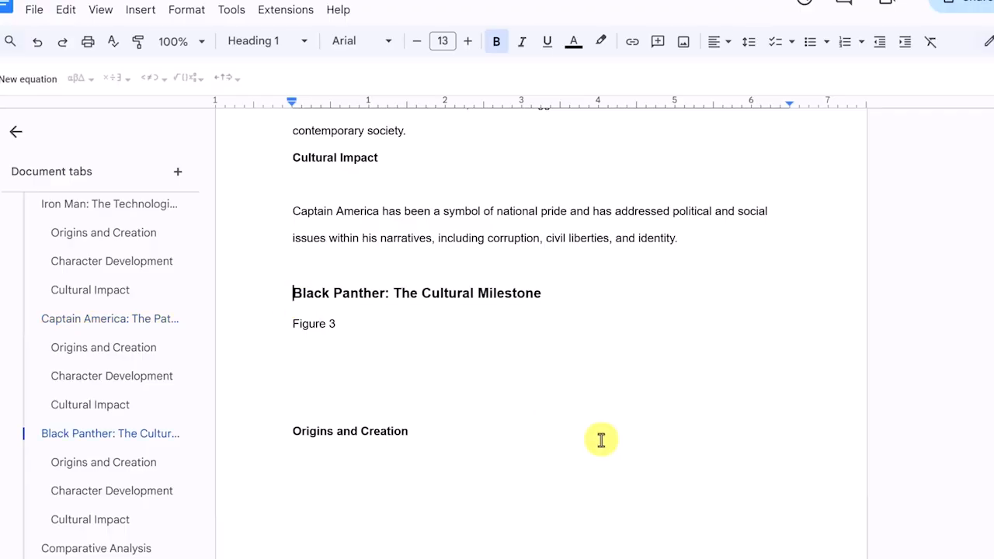
key(ctrl+Return)
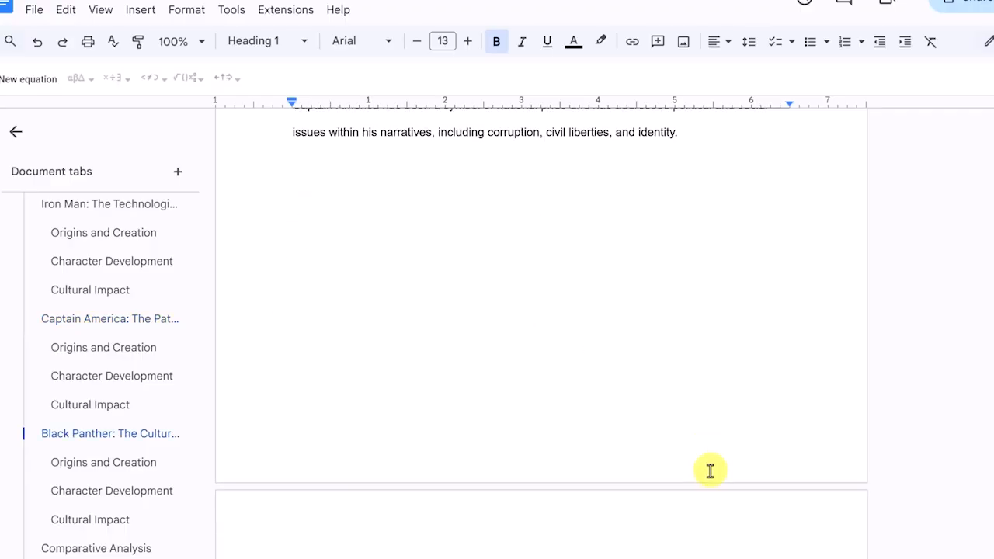
scroll(639, 427, down, 8)
scroll(639, 453, down, 4)
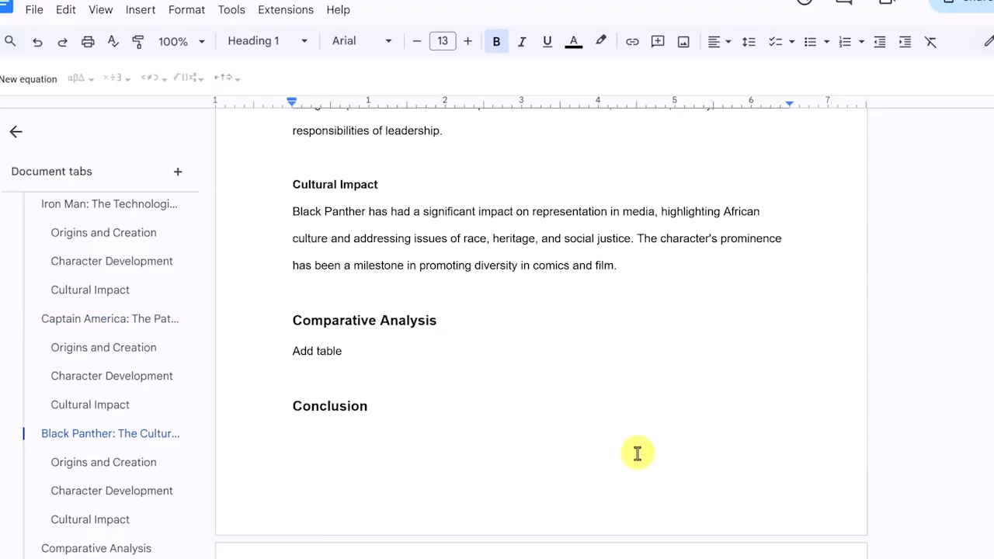
scroll(482, 395, up, 2)
scroll(326, 409, up, 1)
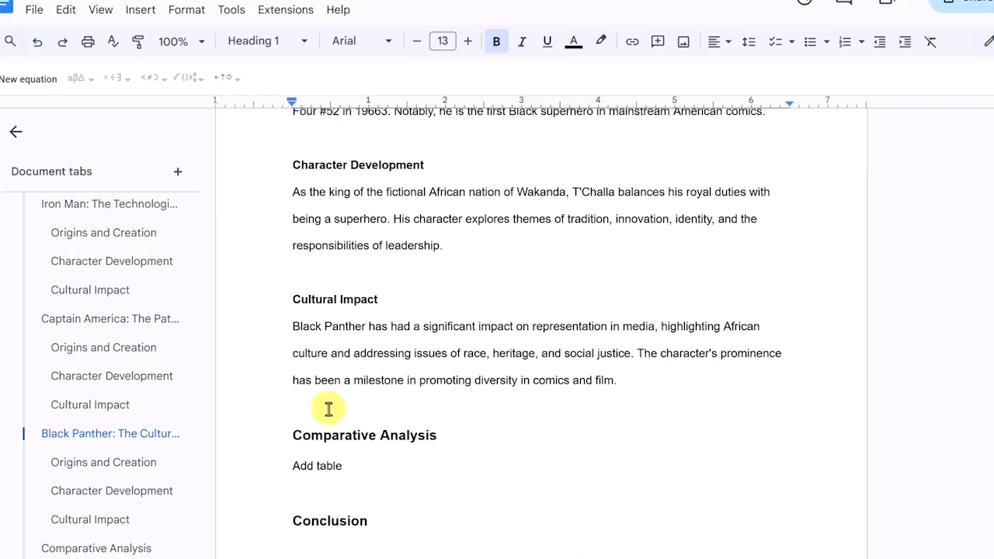
scroll(282, 426, down, 1)
click(284, 428)
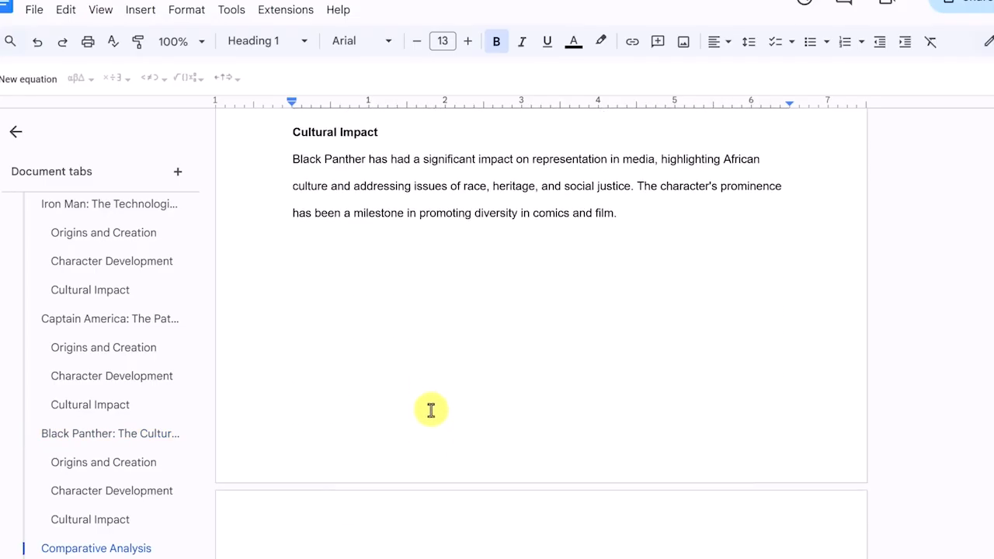
scroll(442, 428, down, 7)
scroll(453, 403, up, 5)
scroll(487, 326, up, 12)
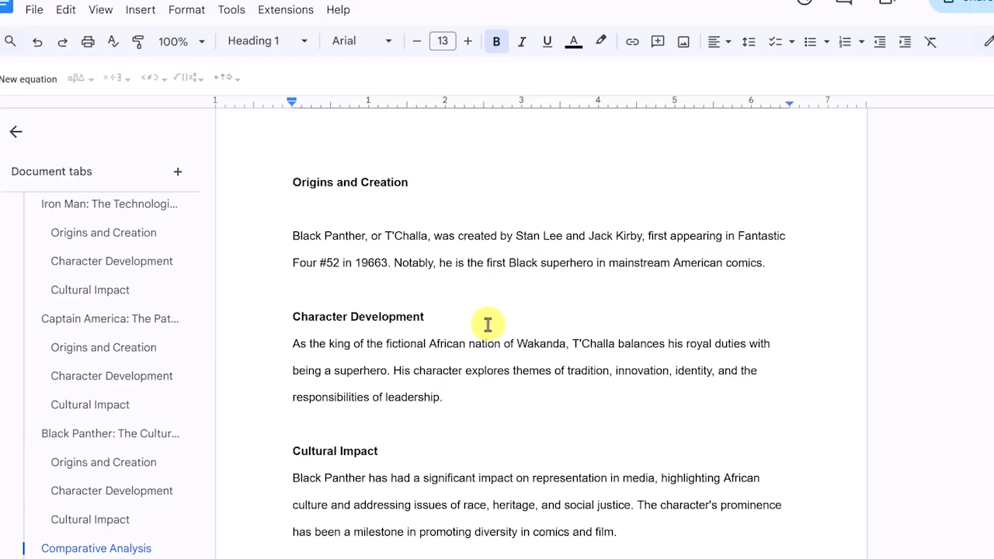
scroll(486, 335, up, 5)
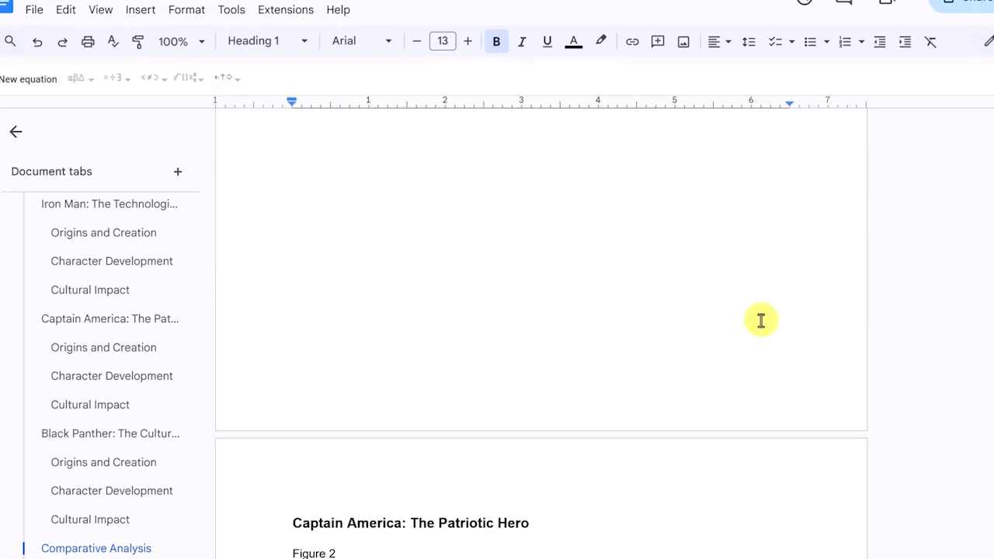
scroll(112, 280, up, 2)
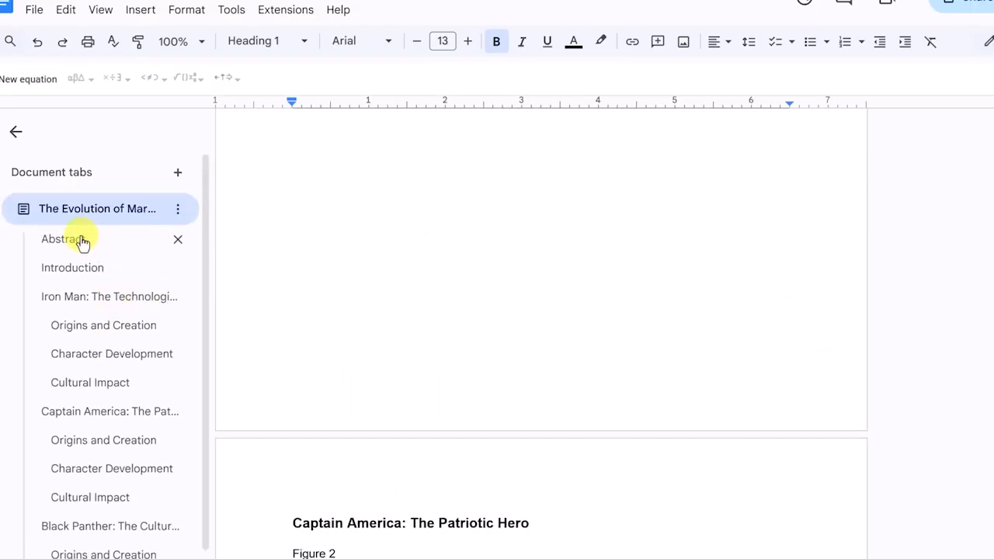
Update the table of contents: Captain America page 4, Black Panther 5, Comparative Analysis 6.
click(97, 217)
click(96, 216)
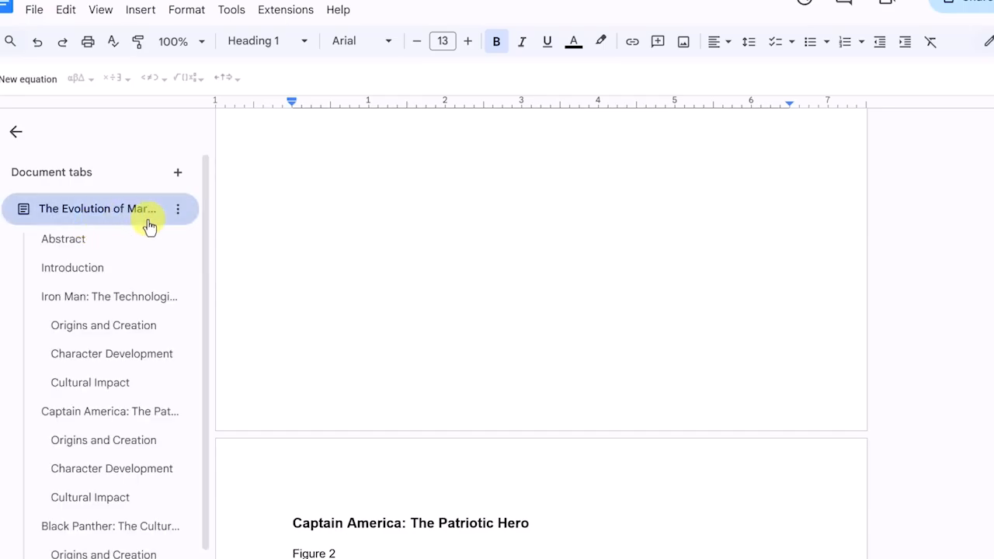
click(75, 241)
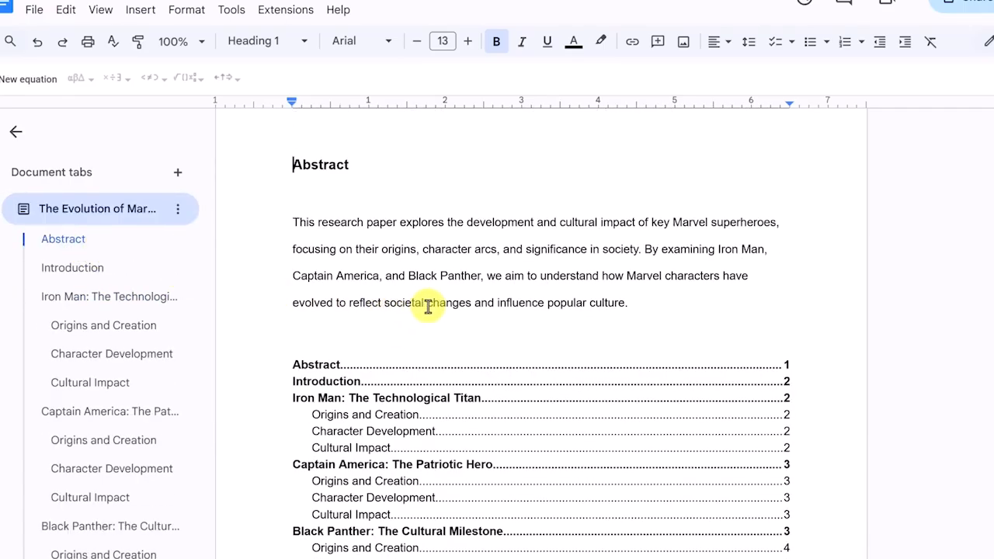
scroll(428, 303, down, 2)
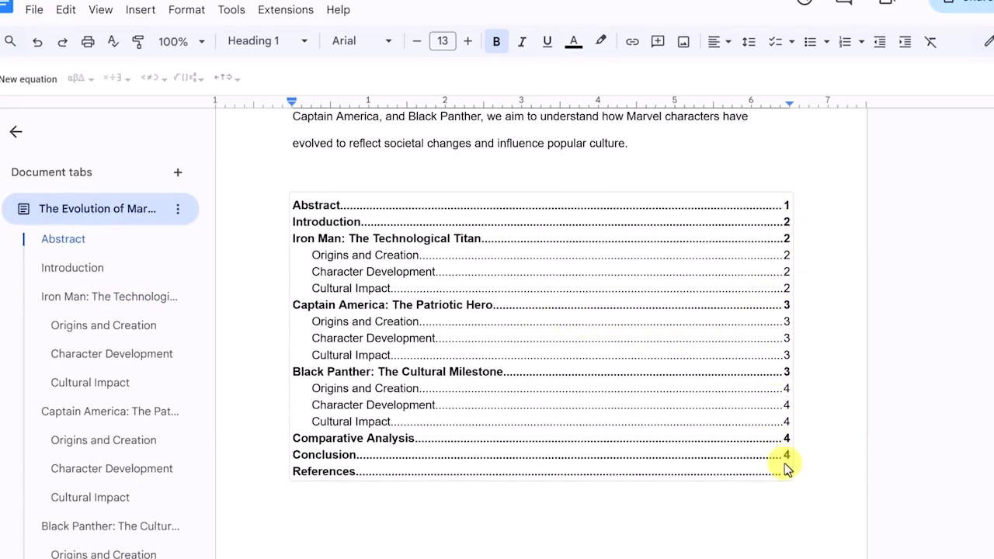
click(369, 271)
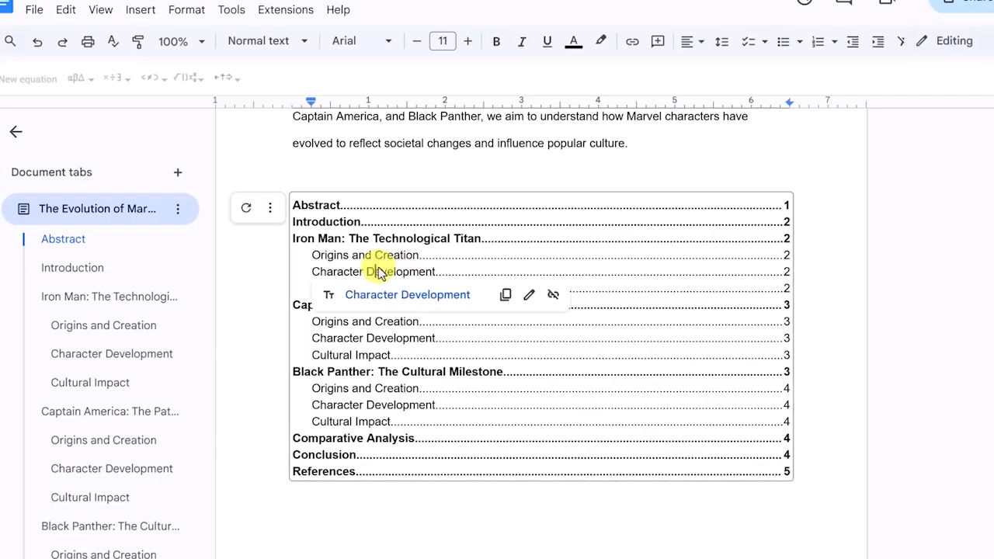
click(245, 211)
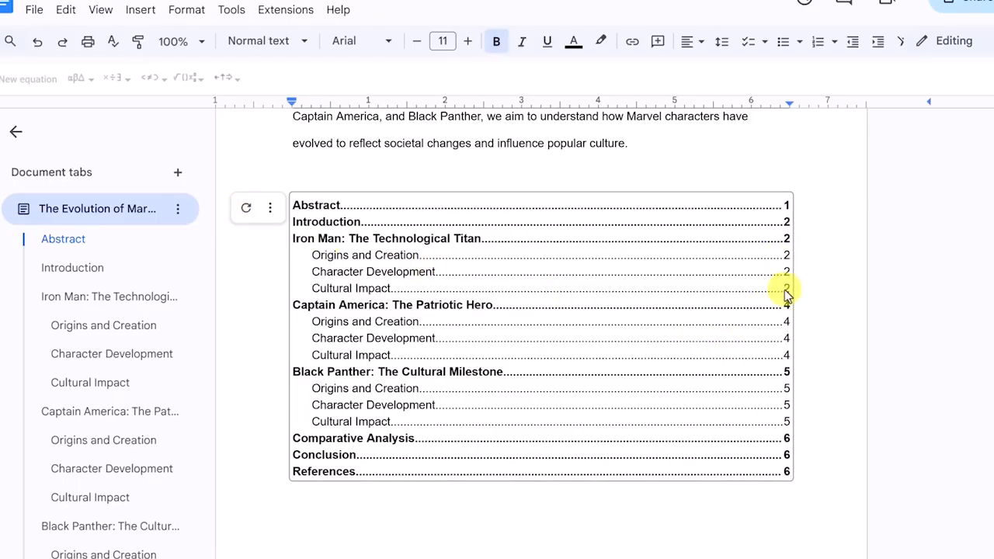
click(734, 515)
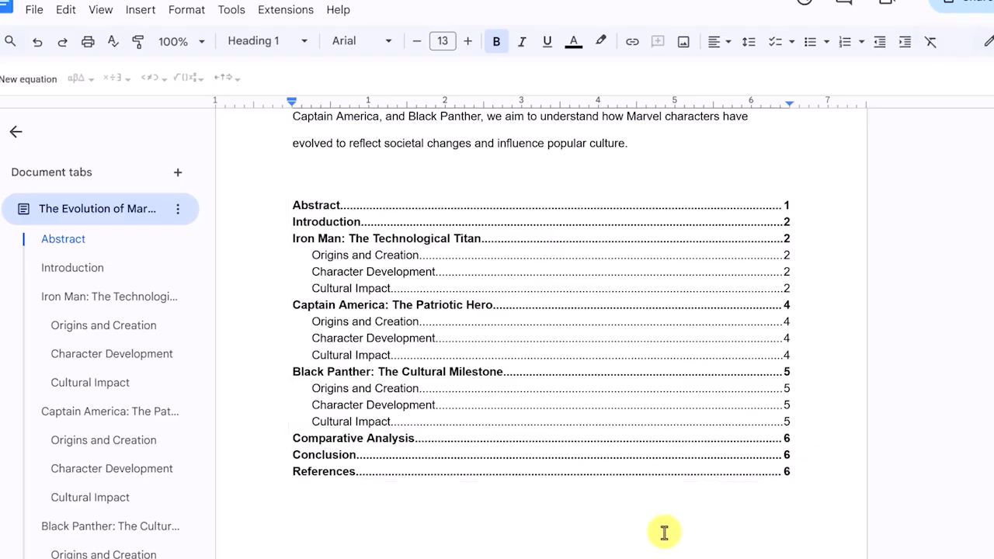
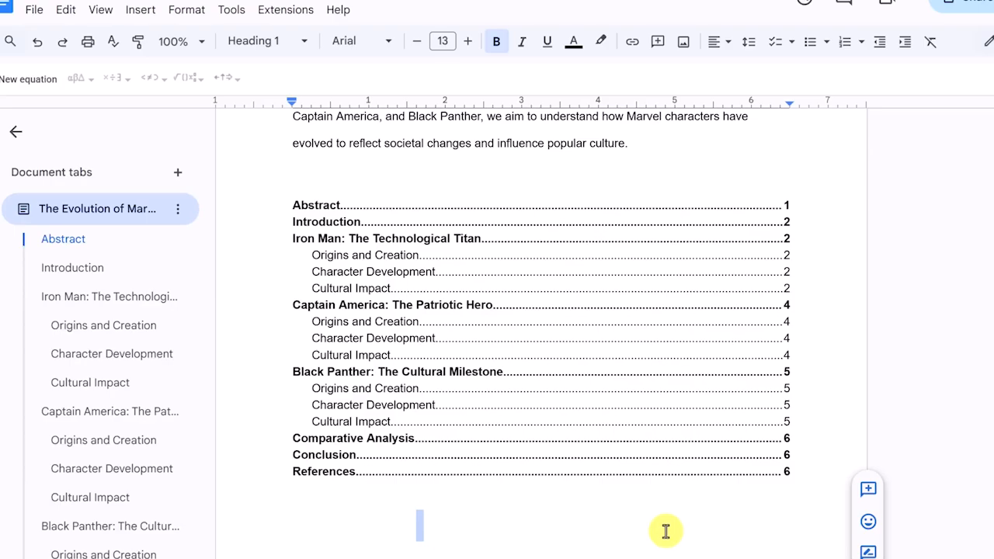
Jump to the Iron Man: The Technological Titan heading from the table of contents.
click(408, 241)
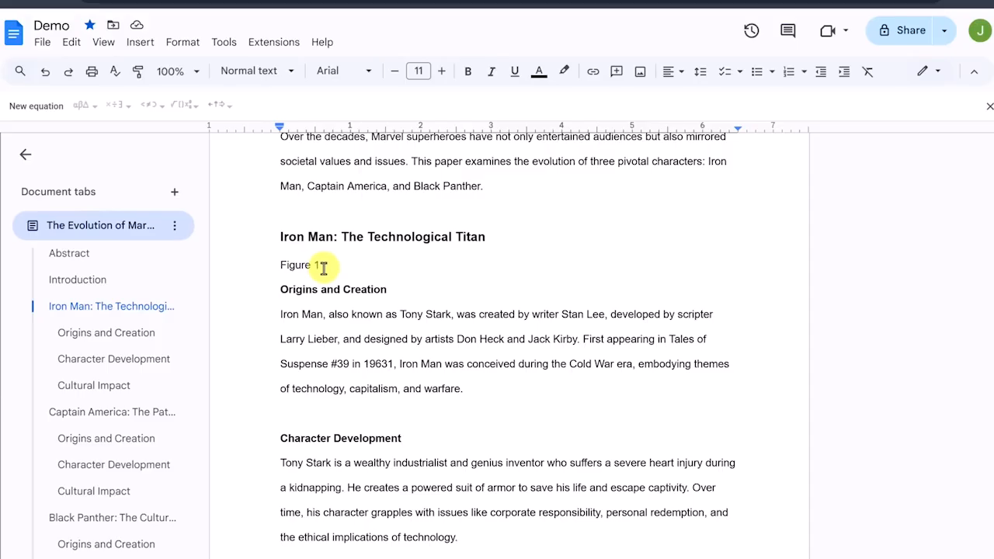
Remove the Figure 1 text under the Iron Man heading and bring up the Insert > Image sources.
click(323, 268)
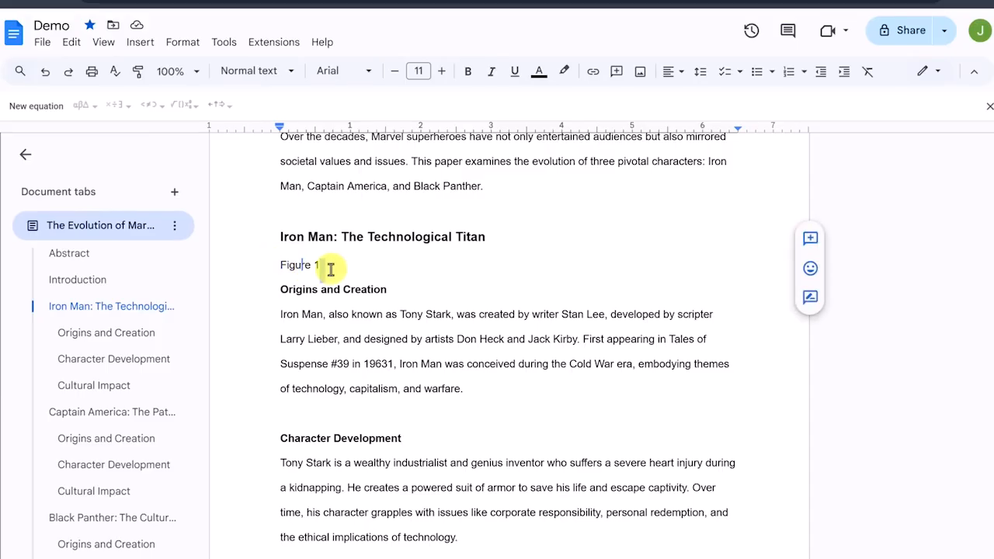
click(331, 269)
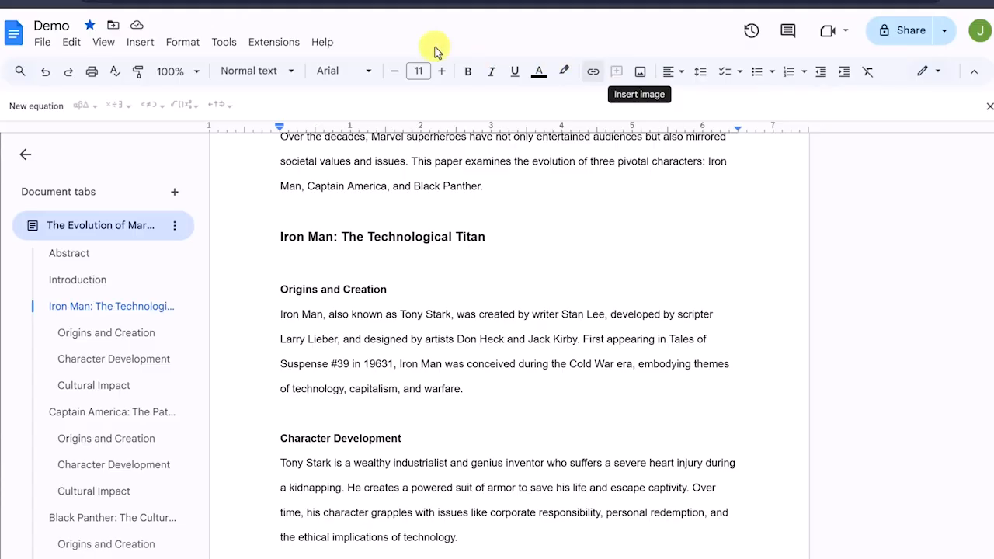
click(141, 45)
mouse_move(147, 69)
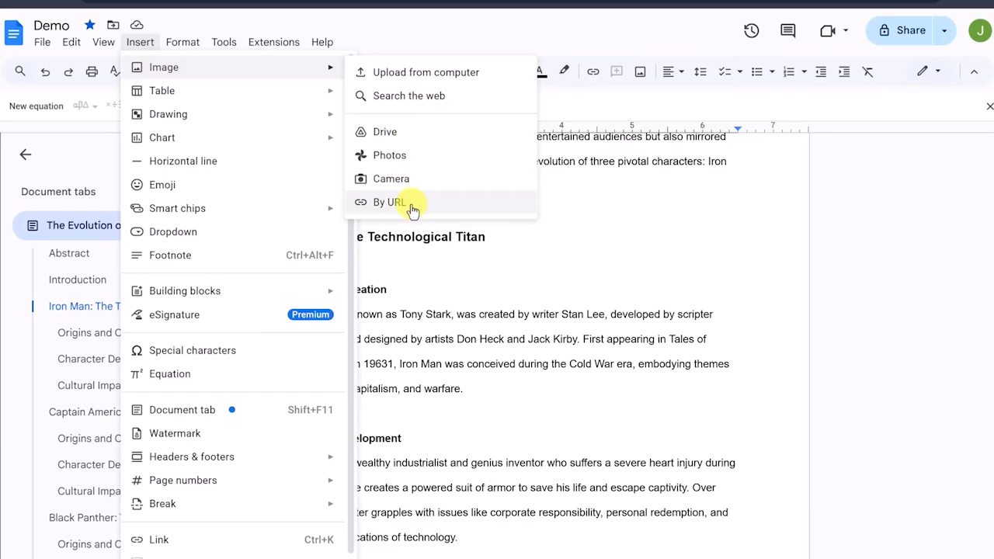
Insert the first web search result for 'iron man' under the Iron Man heading.
click(409, 101)
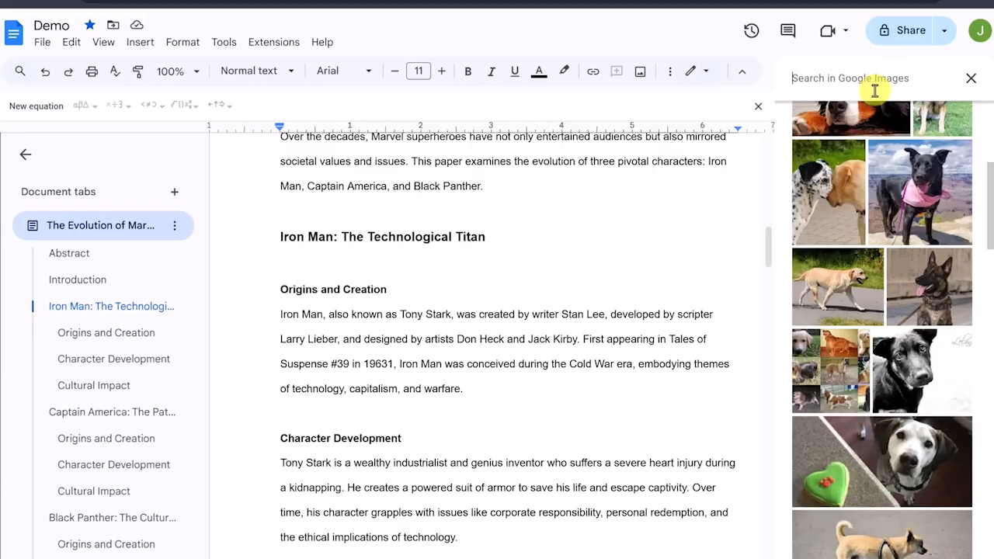
text(iron)
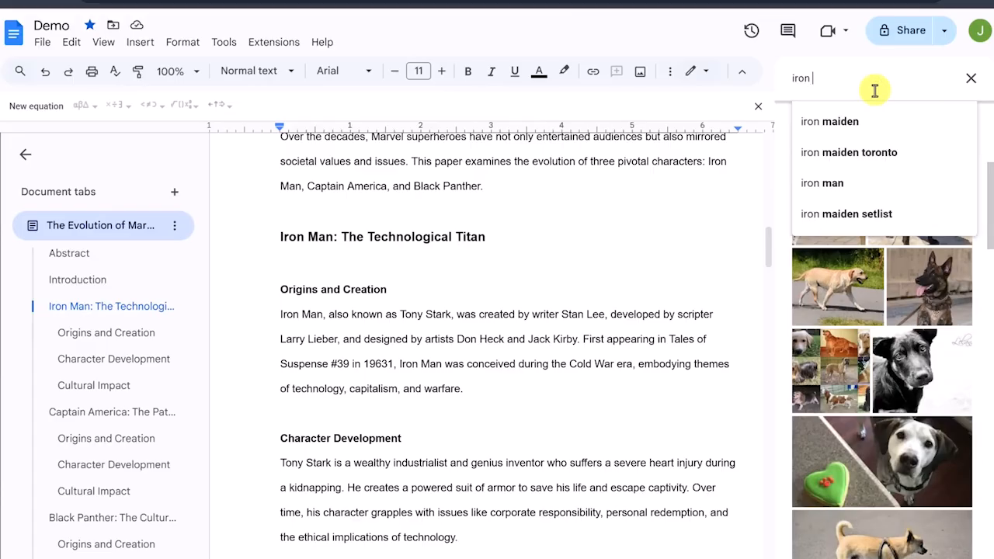
text( man)
key(Return)
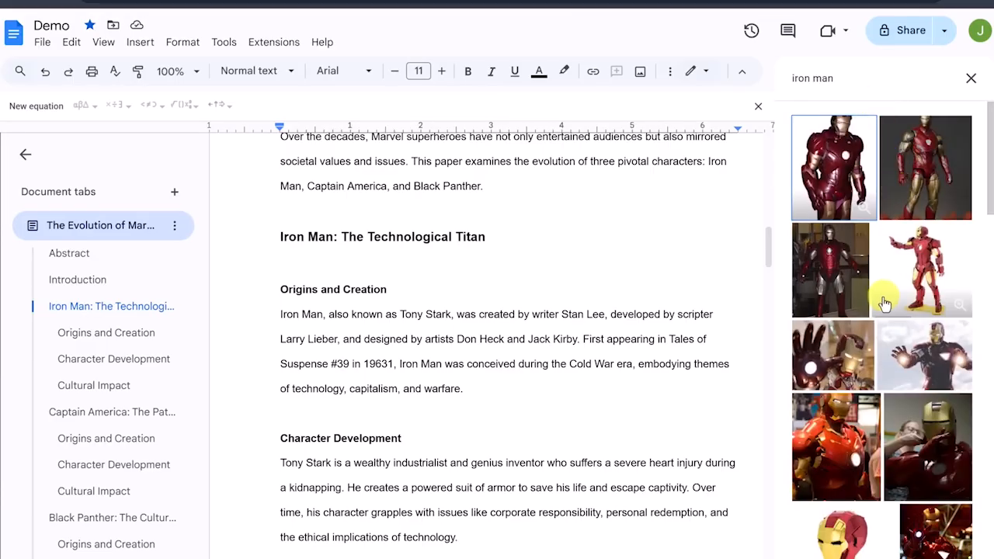
scroll(880, 295, down, 3)
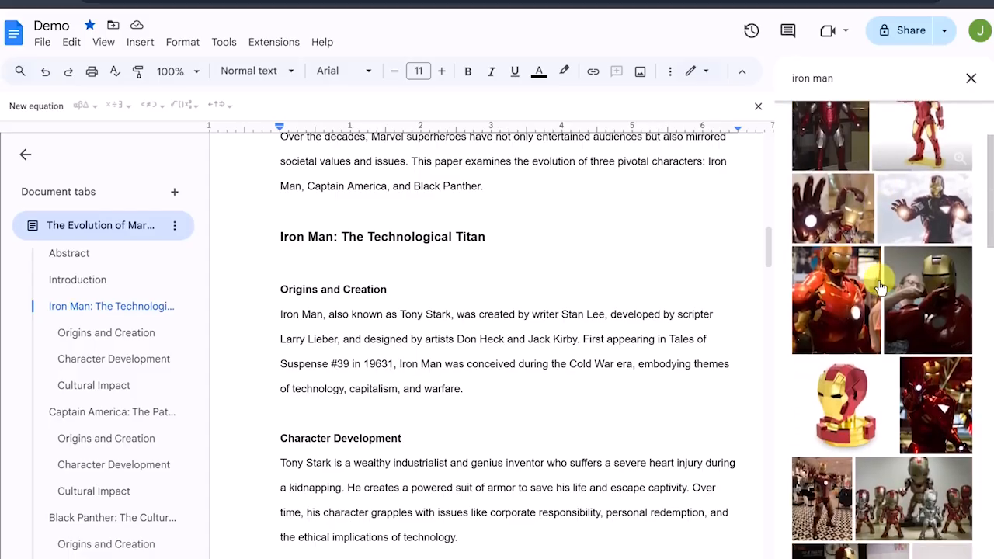
scroll(880, 288, up, 3)
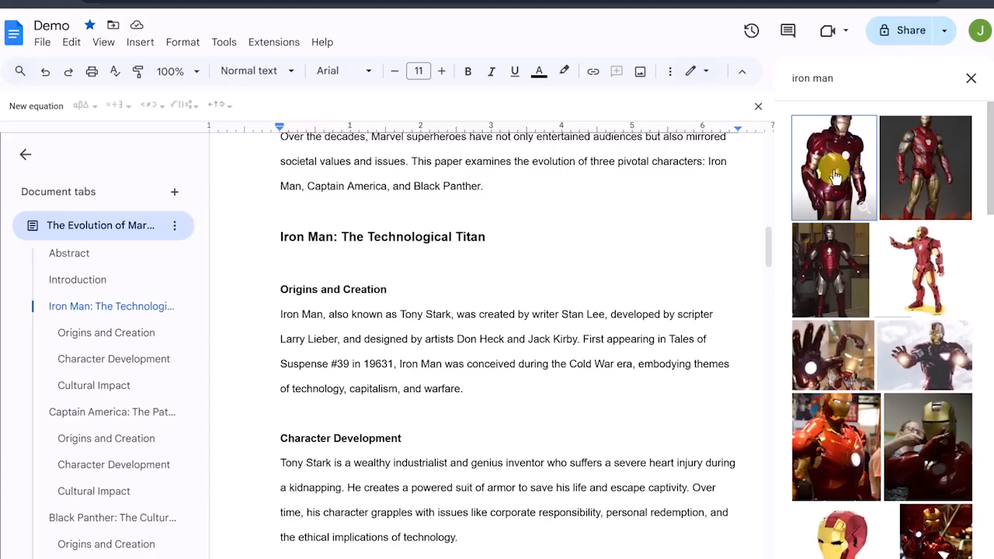
click(836, 177)
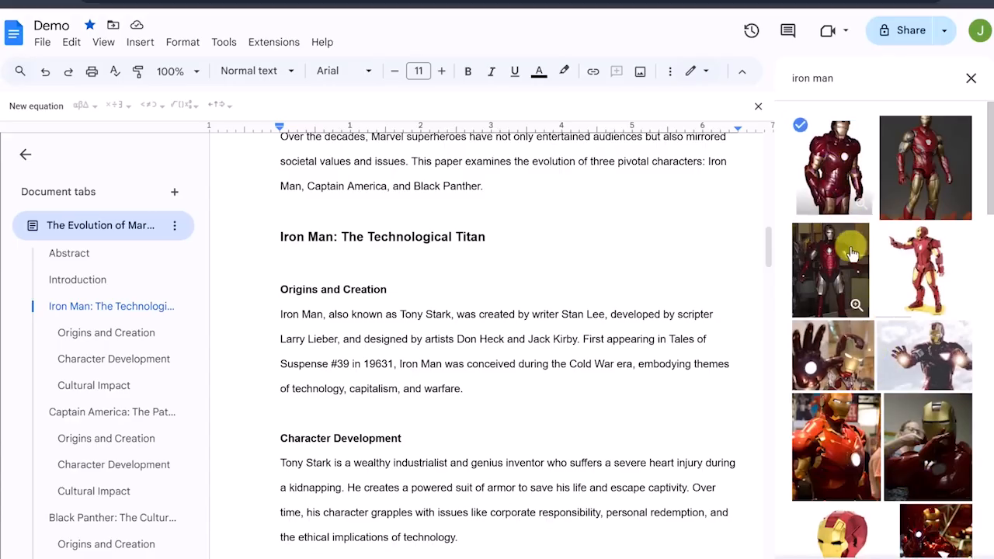
click(923, 551)
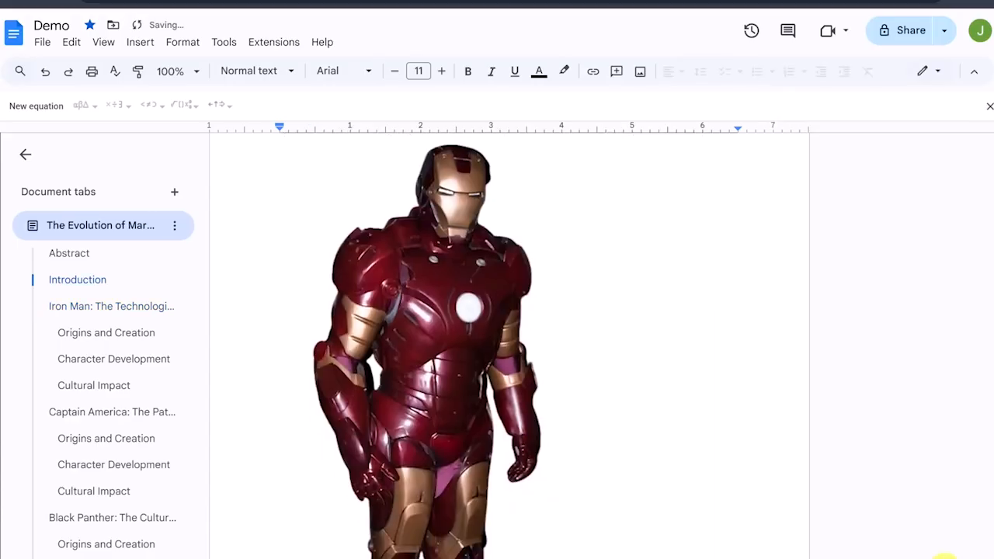
Drag a corner of the Iron Man picture inward so the Origins and Creation text shows below it.
click(480, 364)
scroll(415, 393, up, 3)
scroll(415, 391, down, 5)
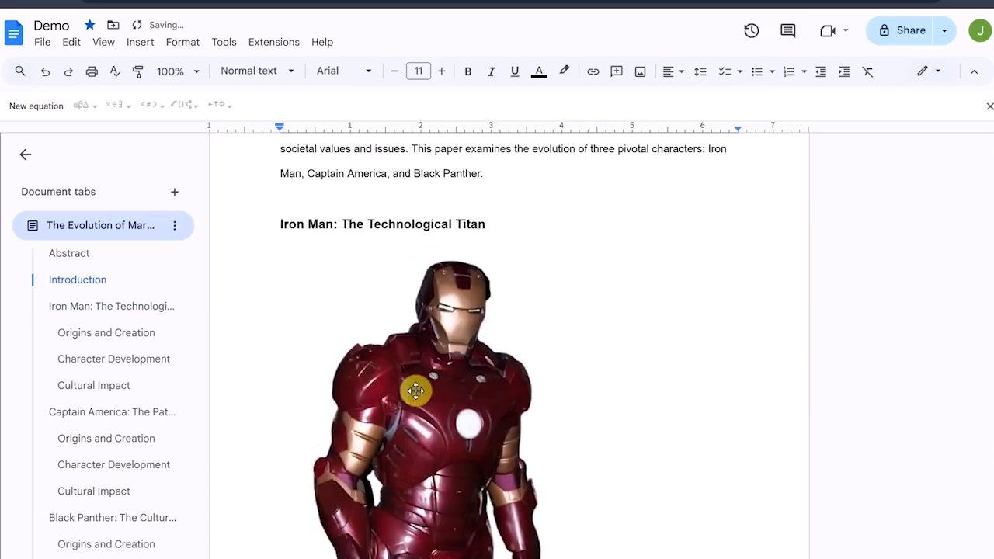
scroll(424, 388, up, 2)
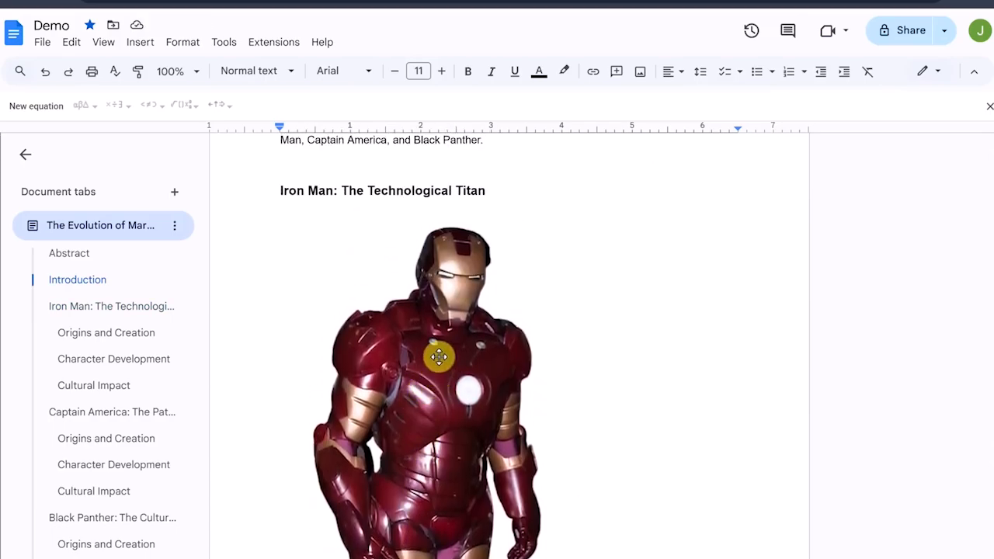
click(438, 356)
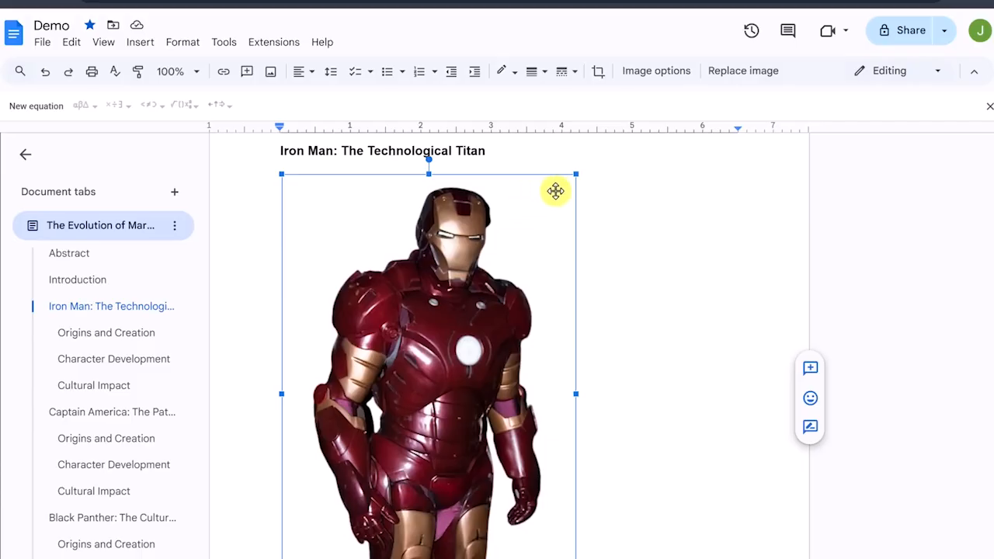
drag(576, 175, 432, 400)
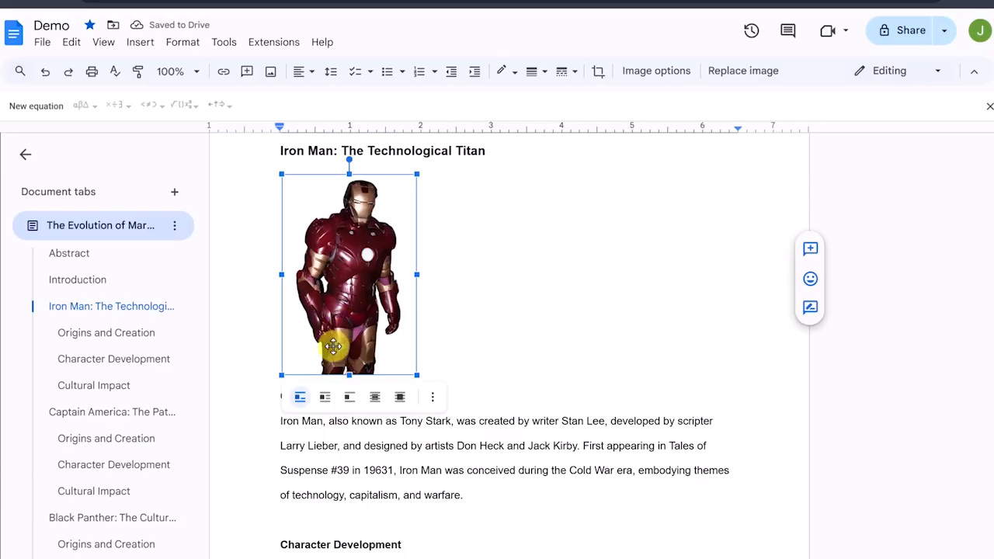
Set the Iron Man picture to Wrap text, trying a 3/4" margin before settling on 1/4".
click(324, 397)
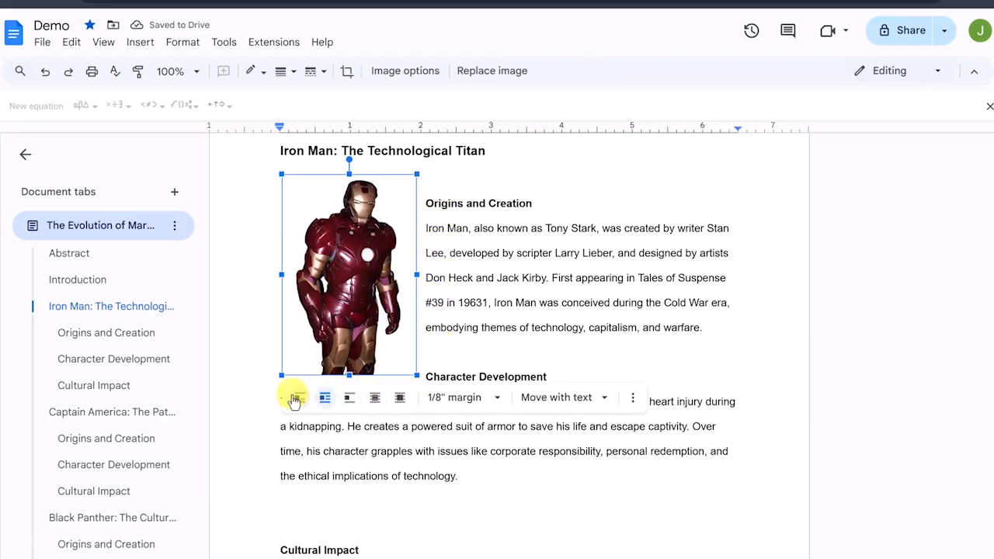
click(499, 398)
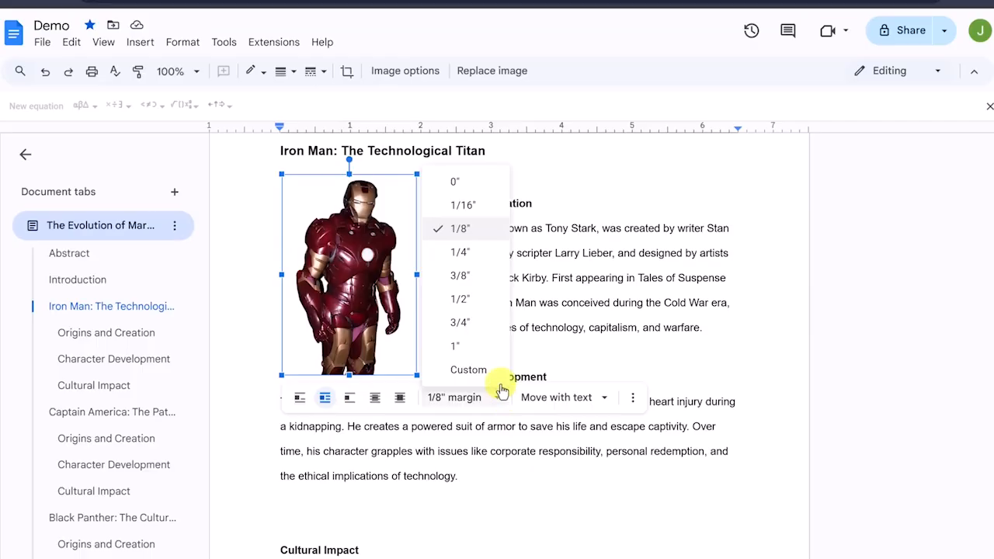
click(462, 323)
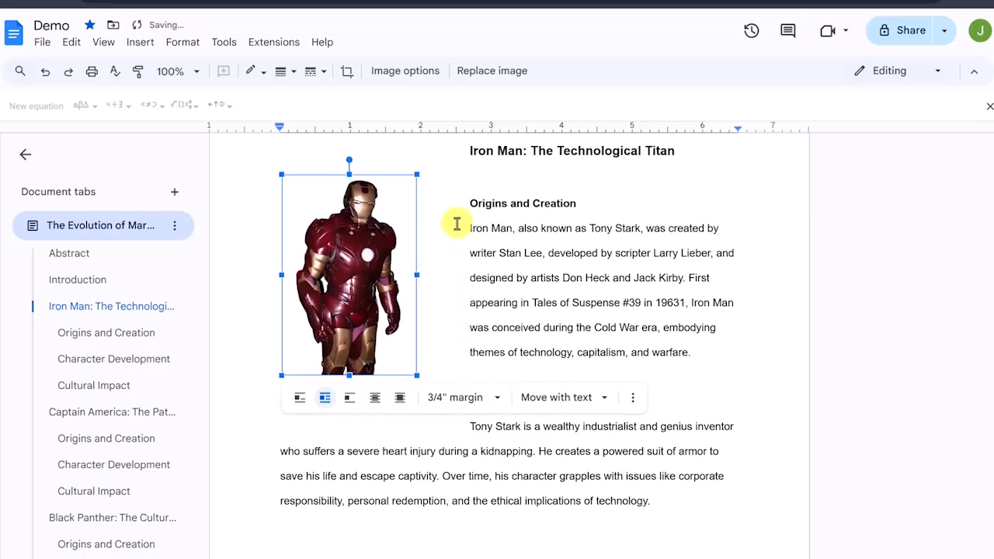
click(477, 399)
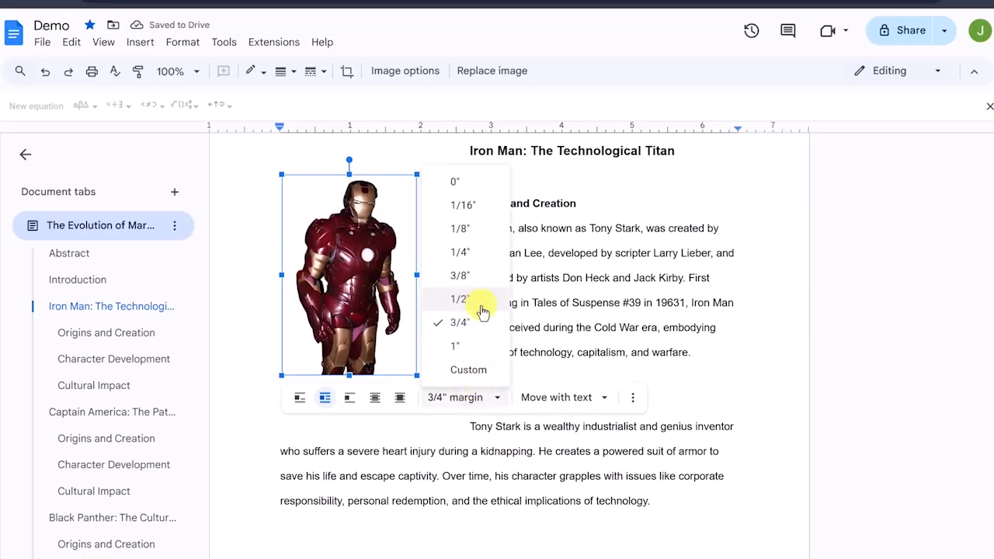
click(469, 253)
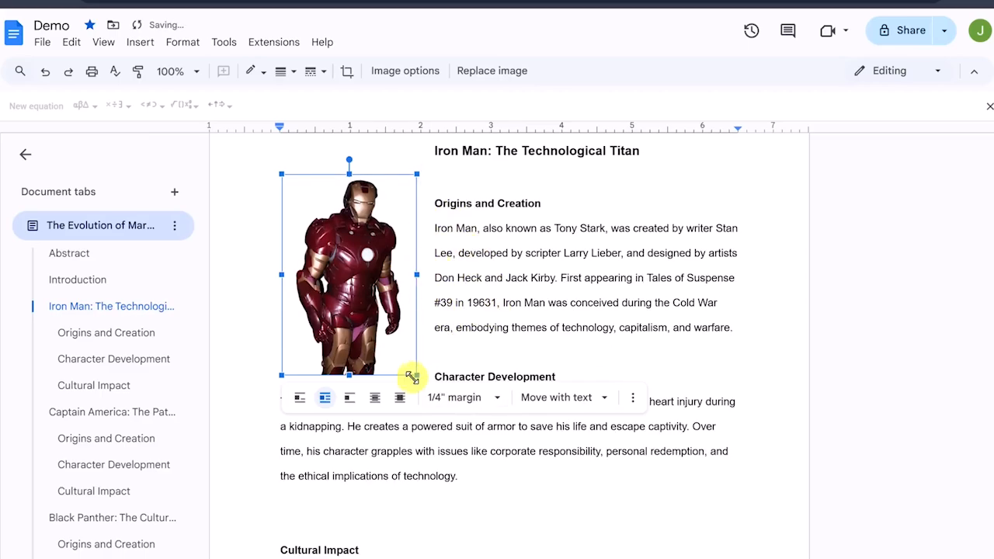
Nudge the Iron Man picture slightly to the right.
click(331, 433)
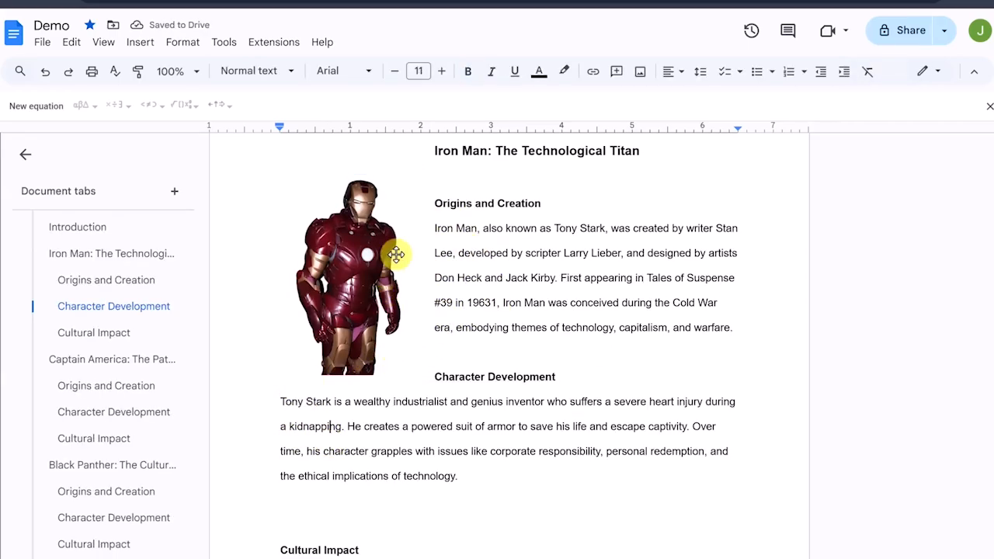
click(359, 297)
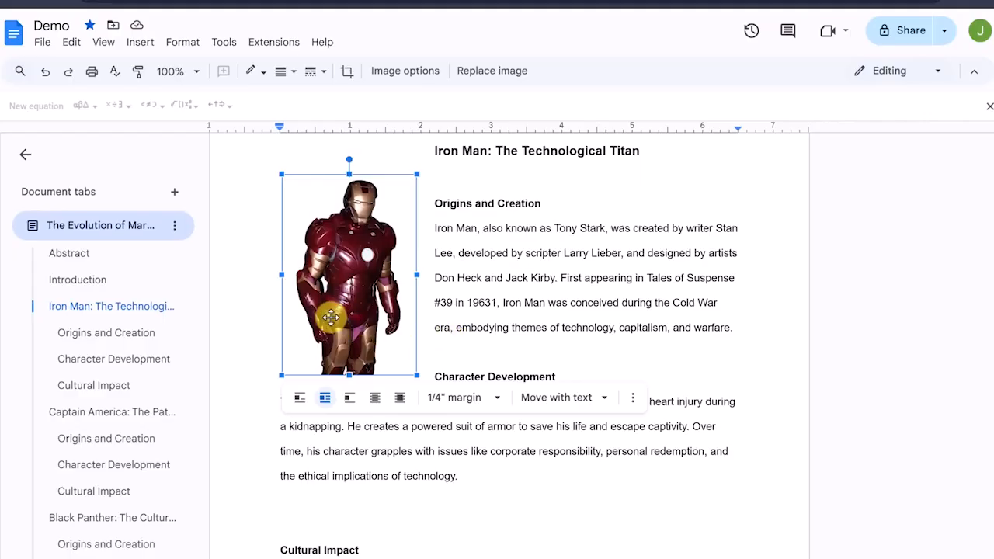
drag(331, 316, 358, 304)
Try the In line, Break text, Behind text and In front of text layouts, ending on Wrap text.
click(309, 399)
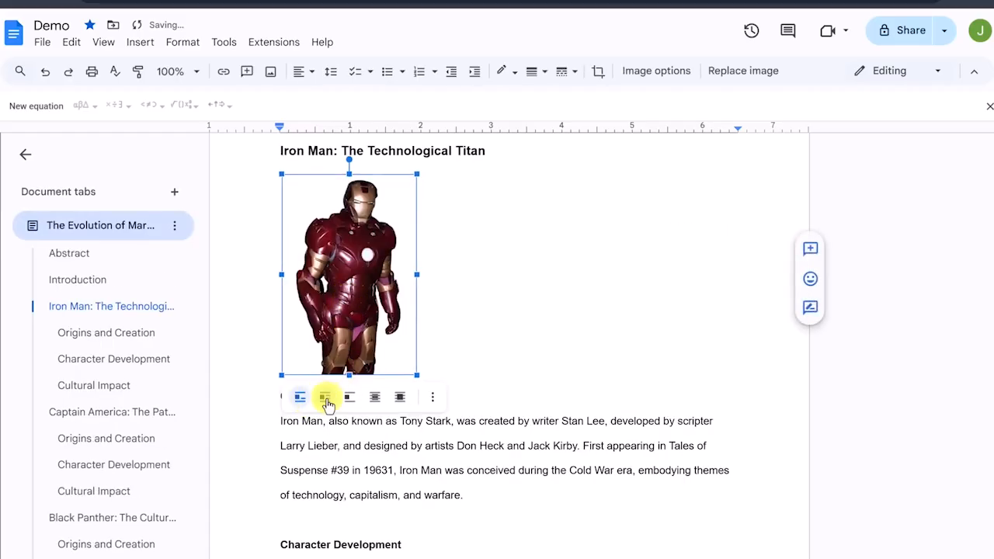
click(326, 400)
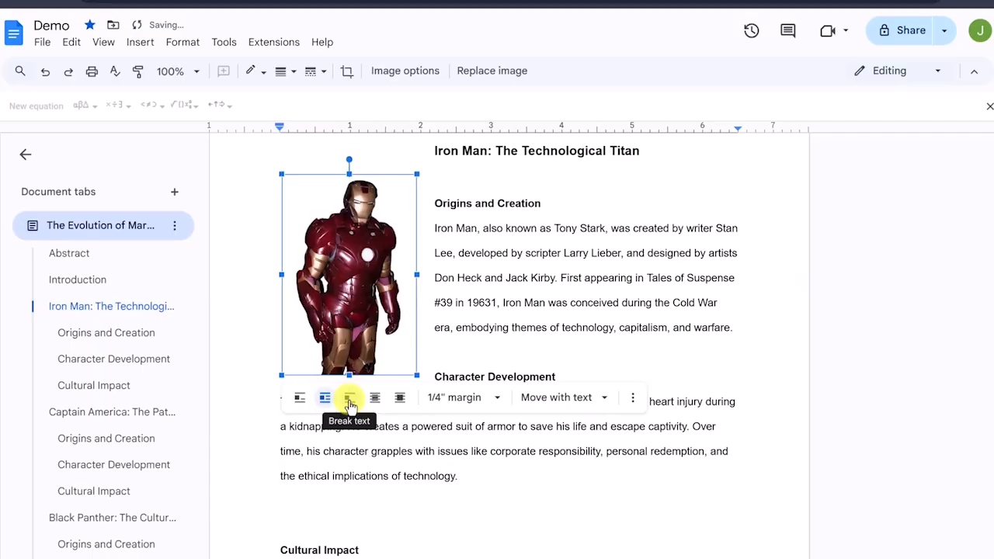
click(350, 400)
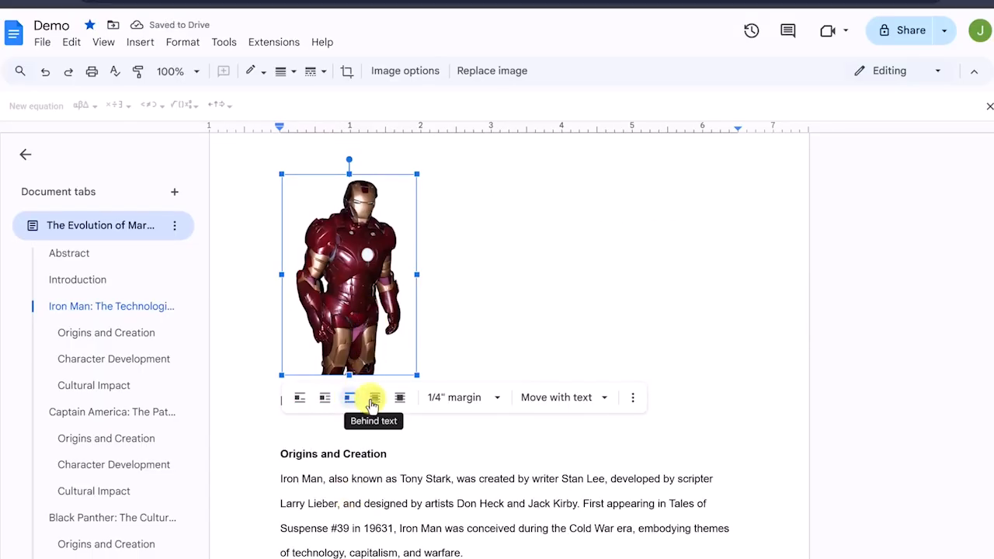
click(374, 400)
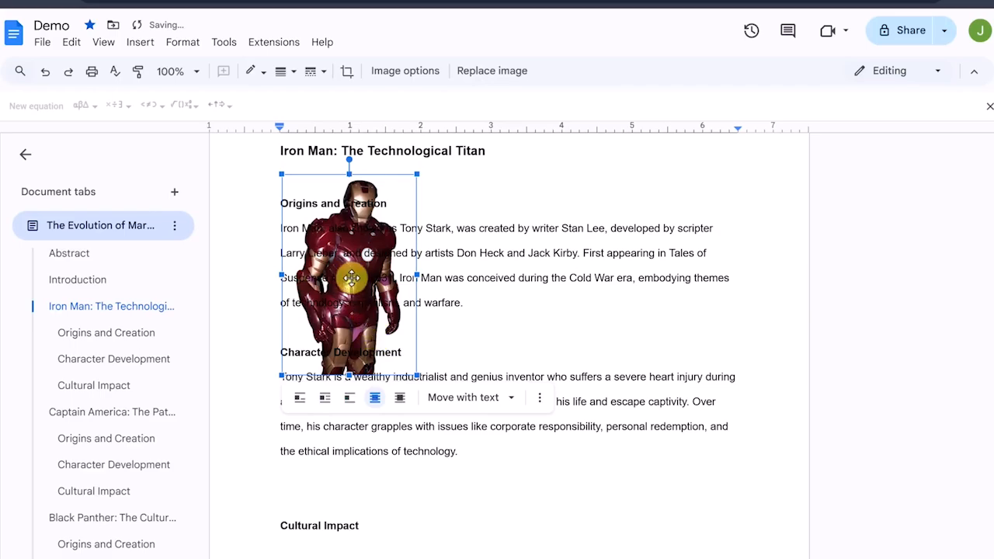
click(401, 400)
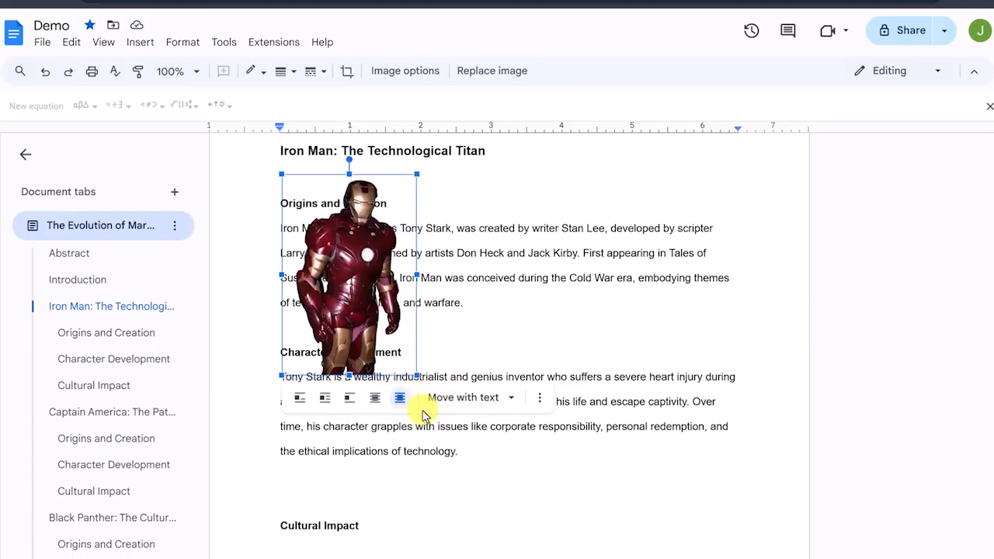
click(326, 404)
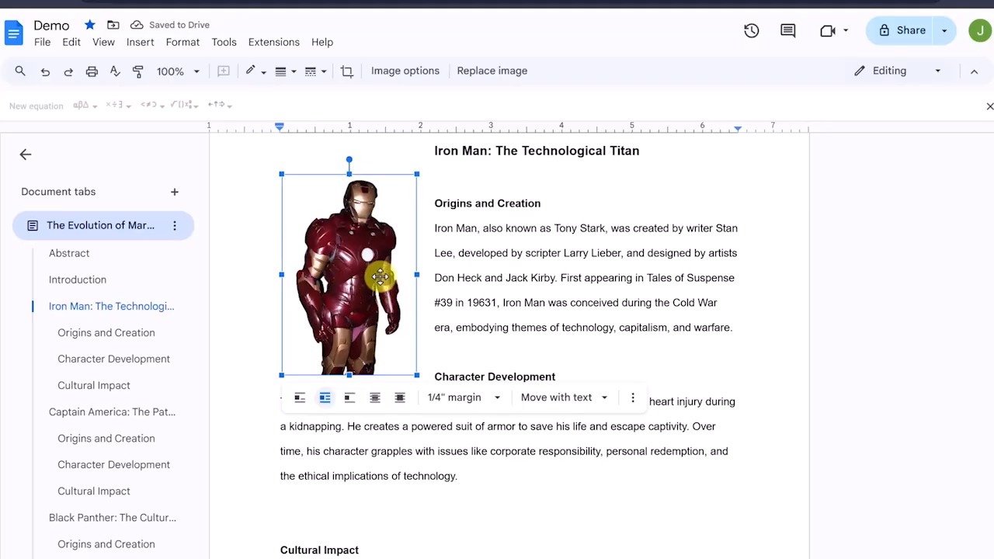
click(604, 400)
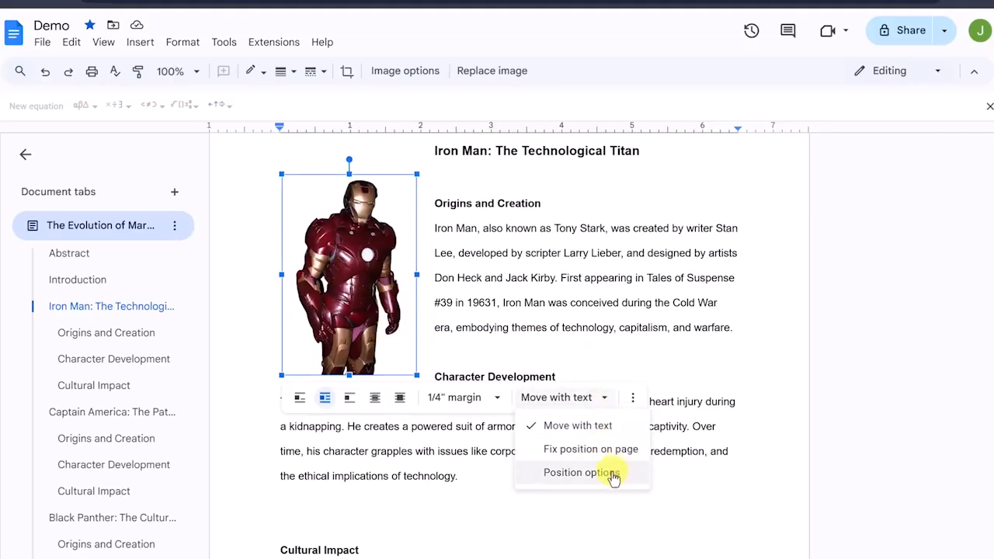
Fix the Iron Man image's position on the page and open its Position options.
click(579, 449)
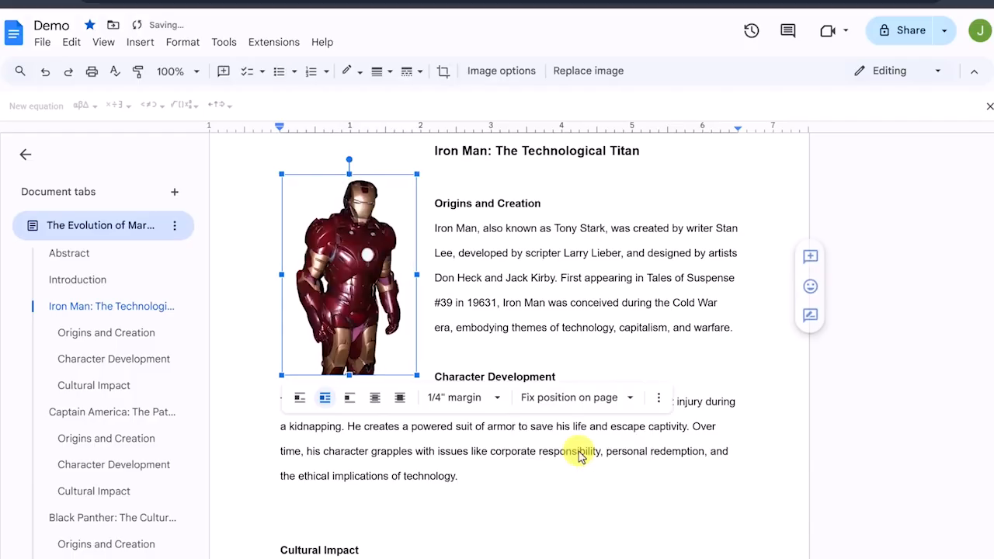
click(579, 400)
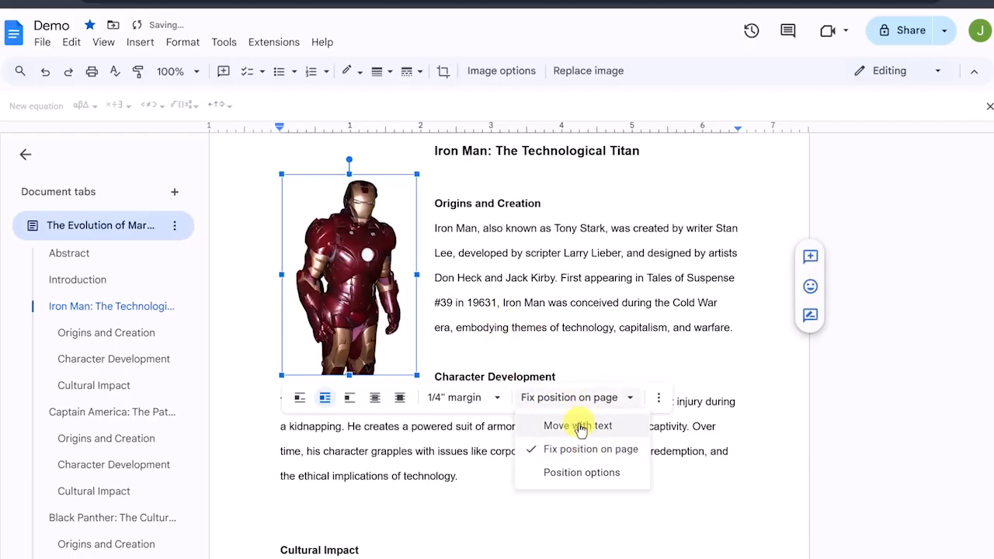
click(582, 472)
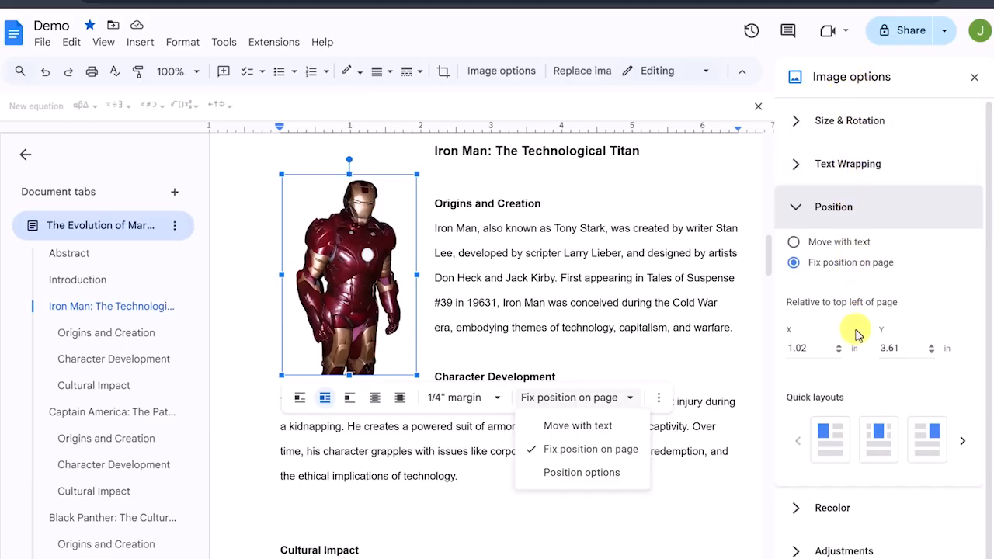
Rotate the image about 32° under Size & Rotation, then undo it to keep it upright.
click(799, 503)
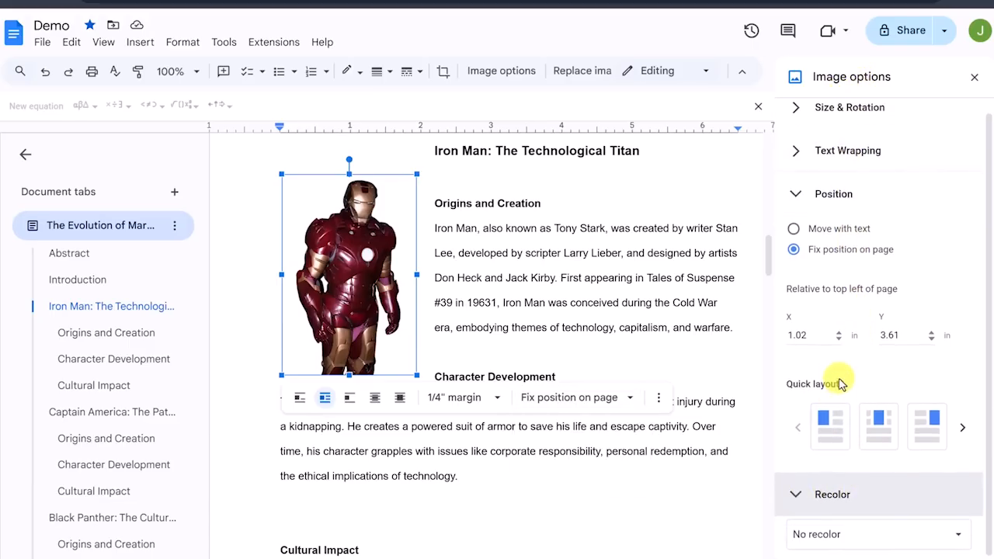
click(800, 122)
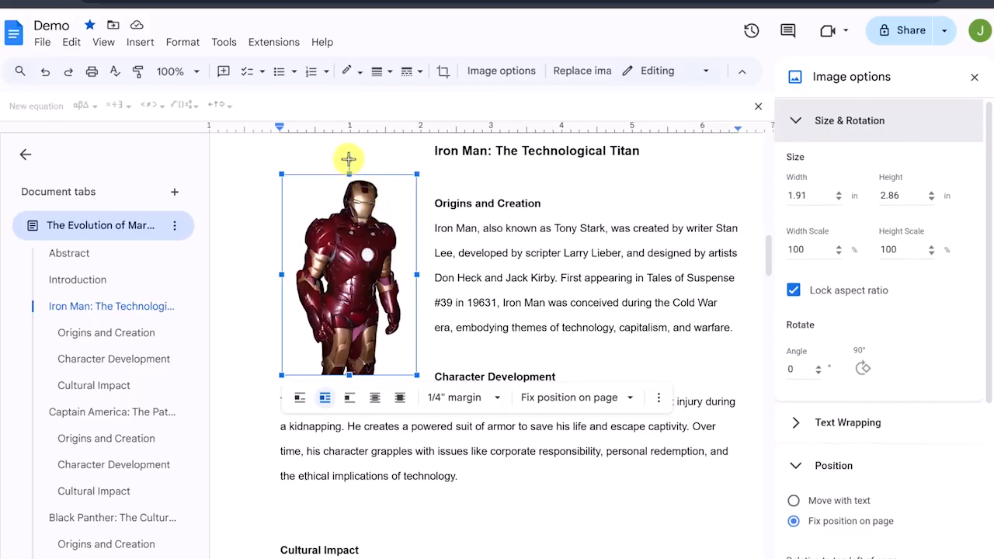
drag(348, 159, 411, 180)
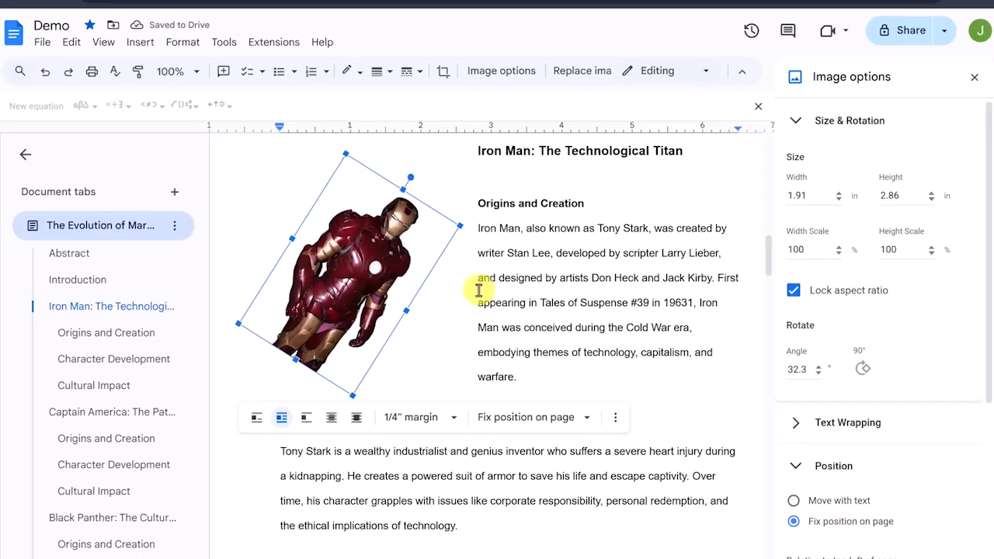
key(ctrl+z)
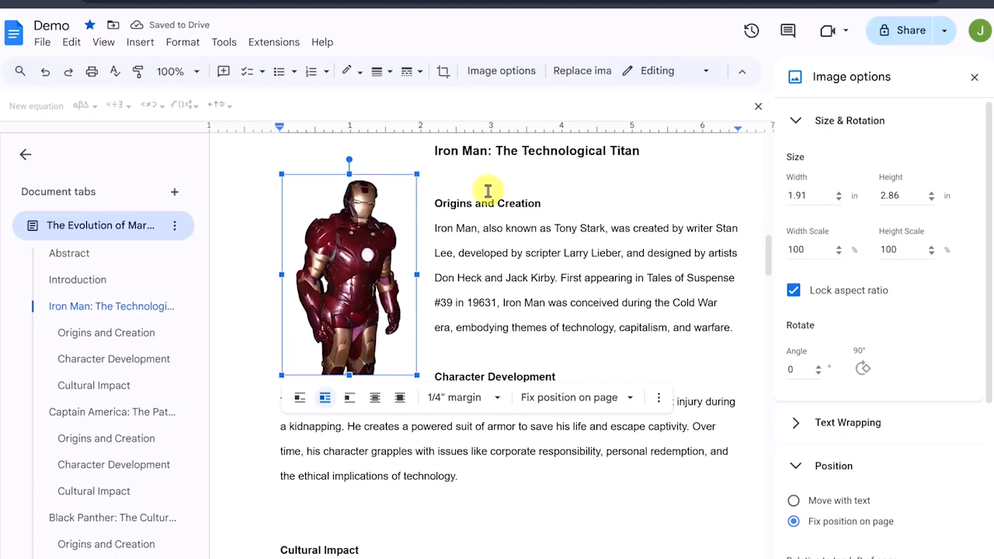
Crop the bottom of the Iron Man image to 1.92 × 1.76 in and reselect it.
click(442, 72)
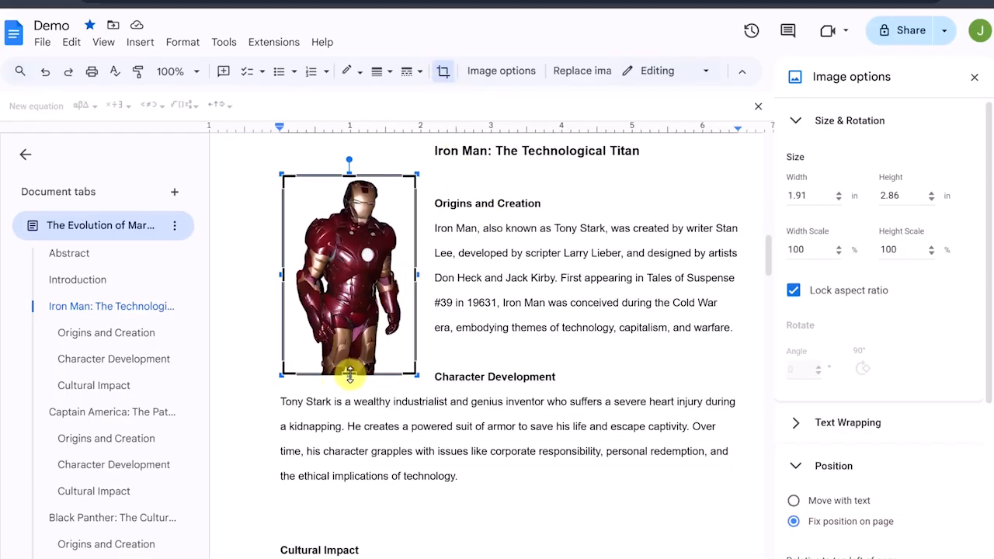
drag(349, 373, 350, 296)
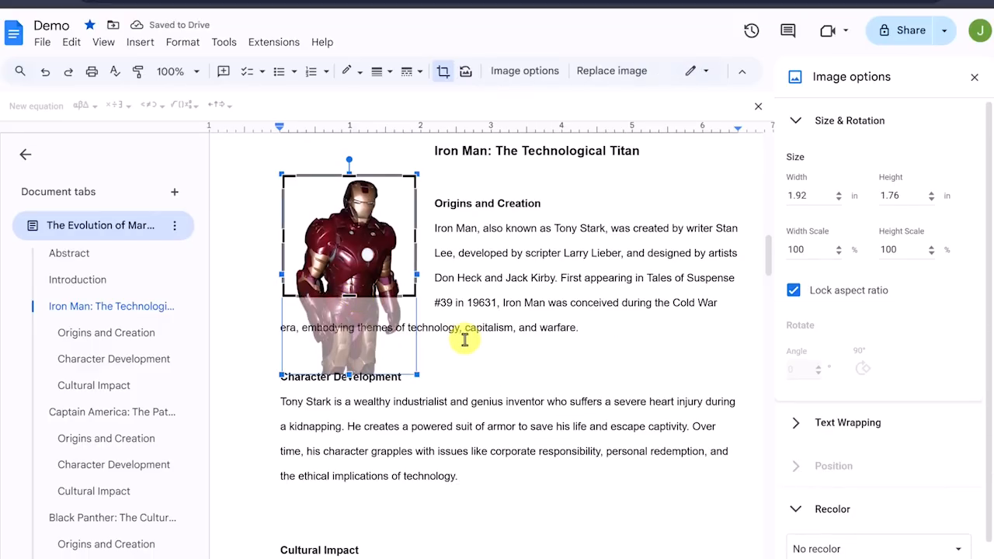
key(Return)
click(510, 248)
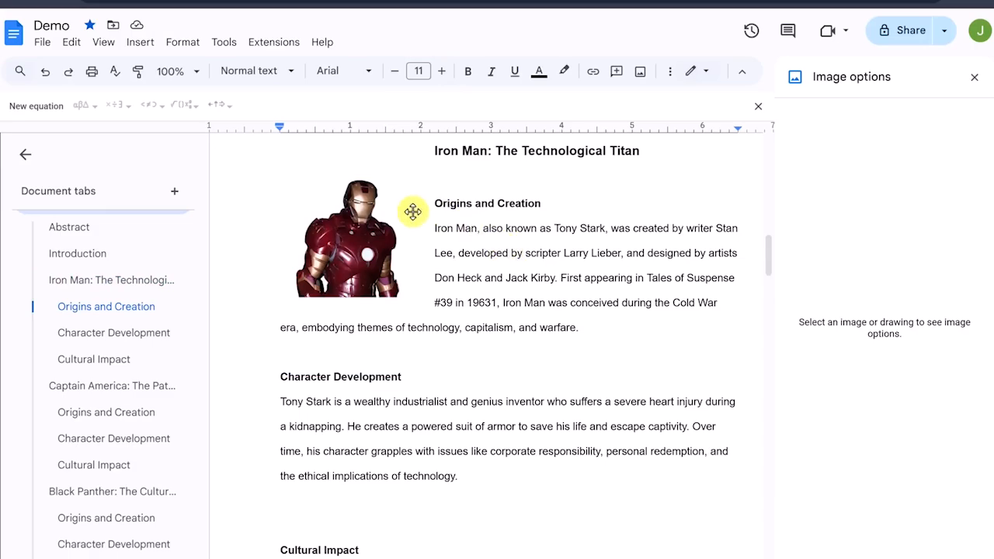
click(374, 259)
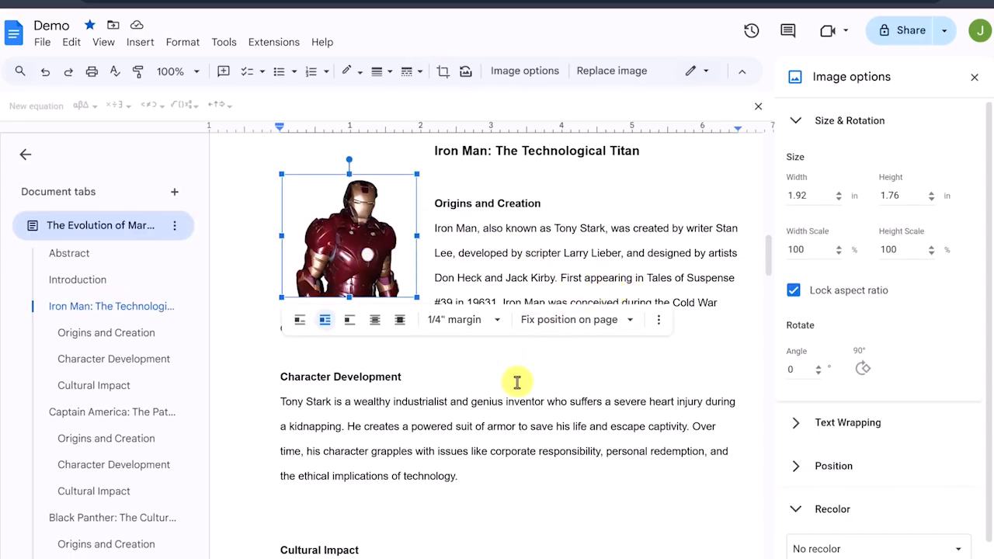
Replace the Figure 2 placeholder under Captain America with a dog photo uploaded from the computer.
scroll(494, 395, down, 10)
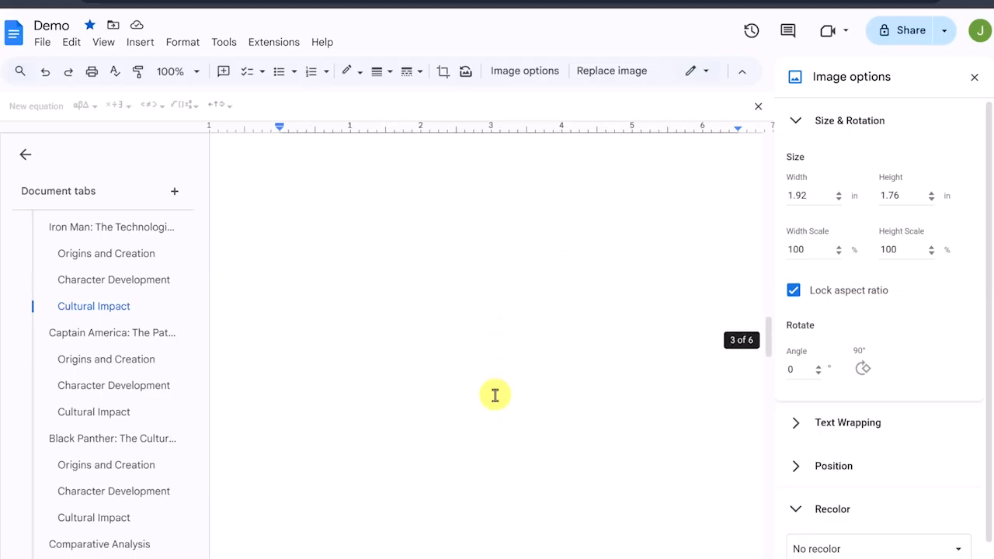
scroll(495, 396, down, 5)
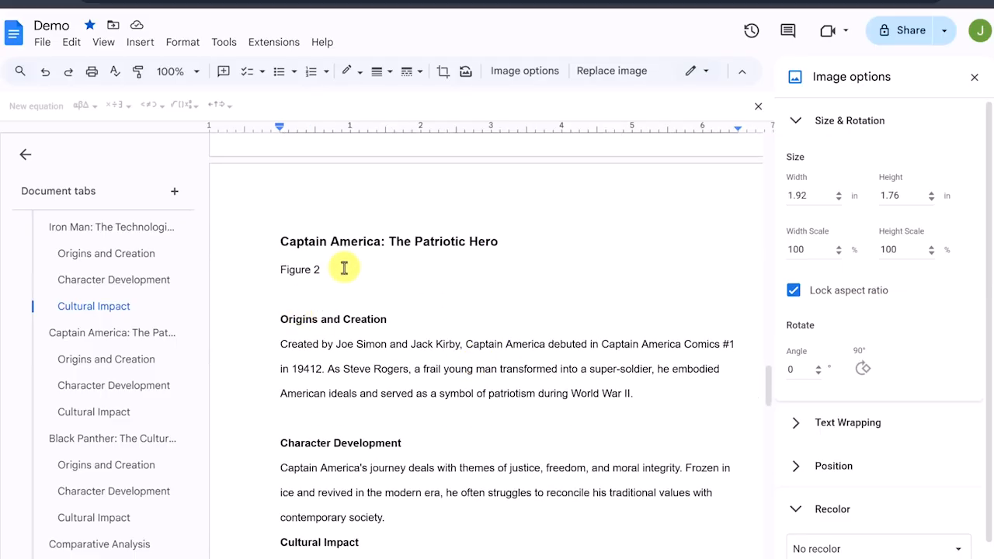
click(330, 270)
drag(323, 270, 271, 268)
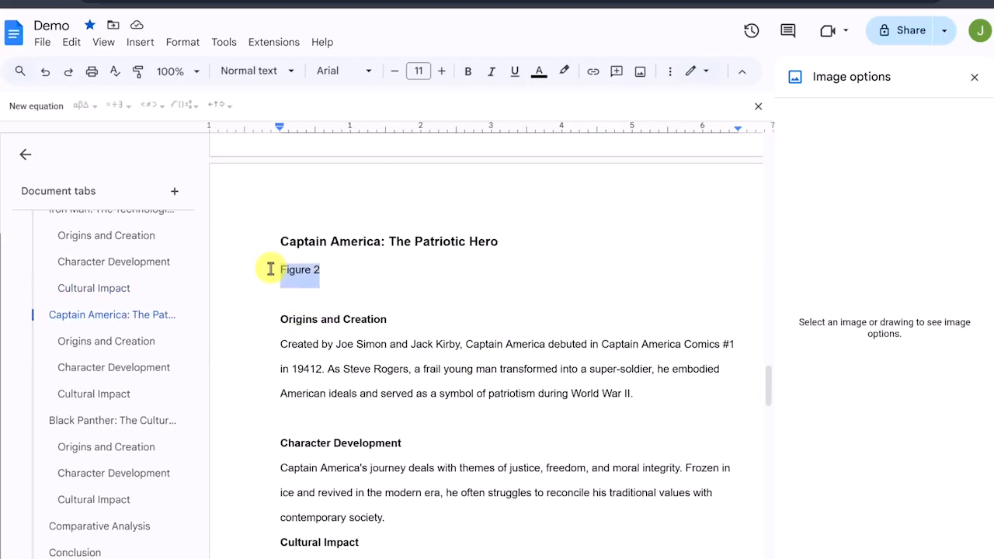
key(BackSpace)
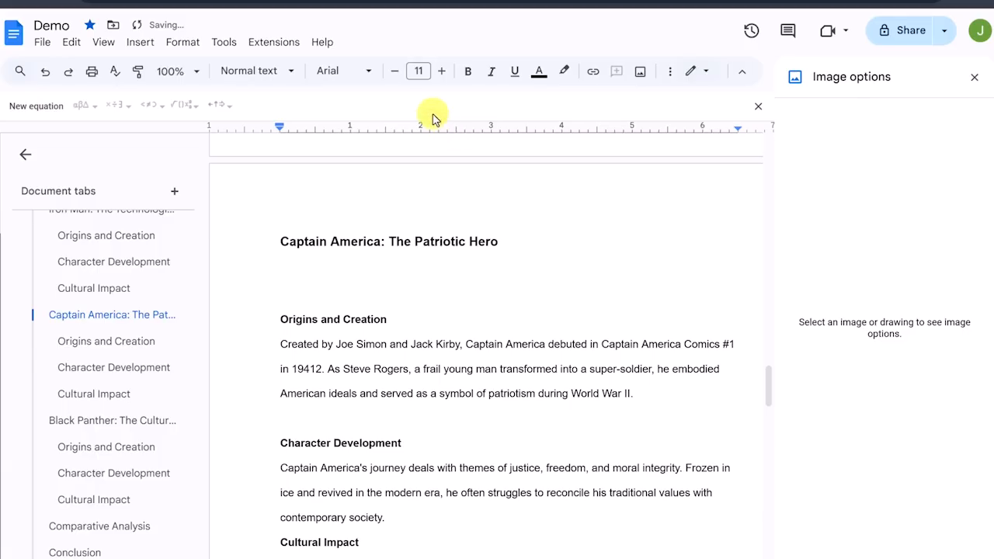
click(640, 72)
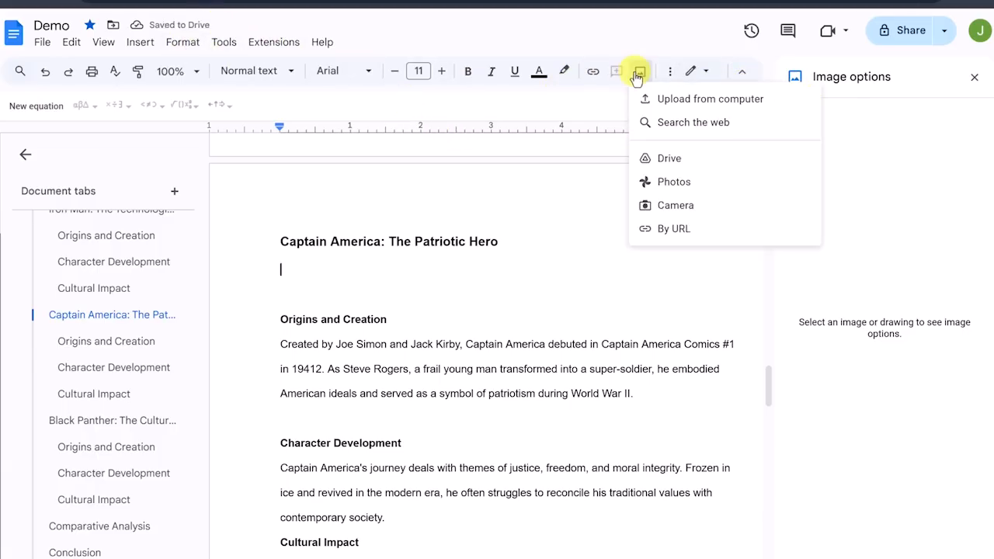
click(690, 101)
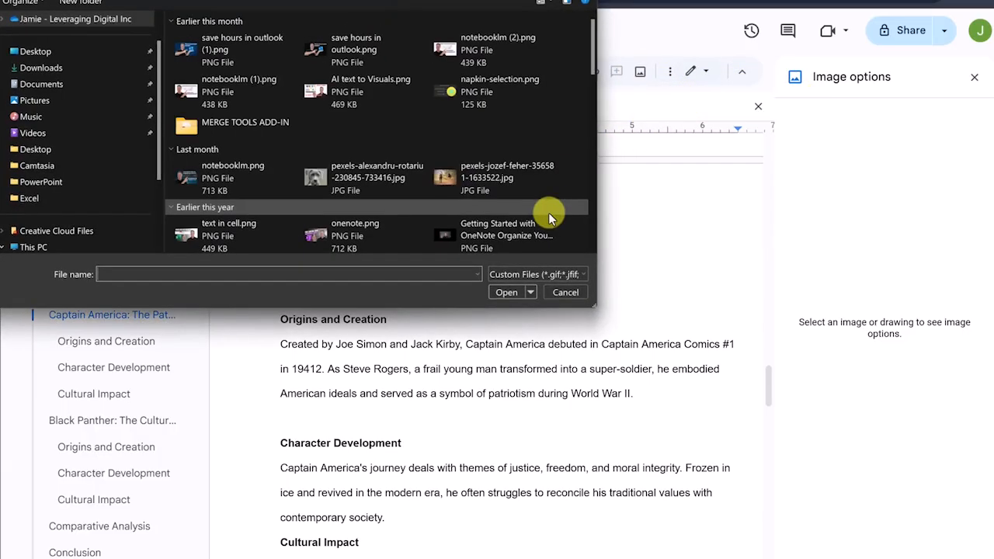
click(324, 181)
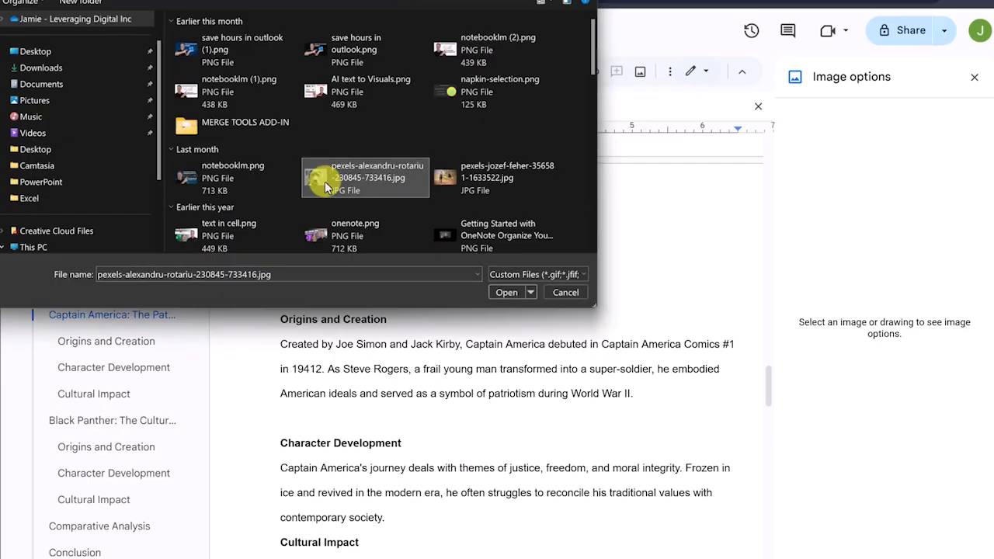
click(507, 292)
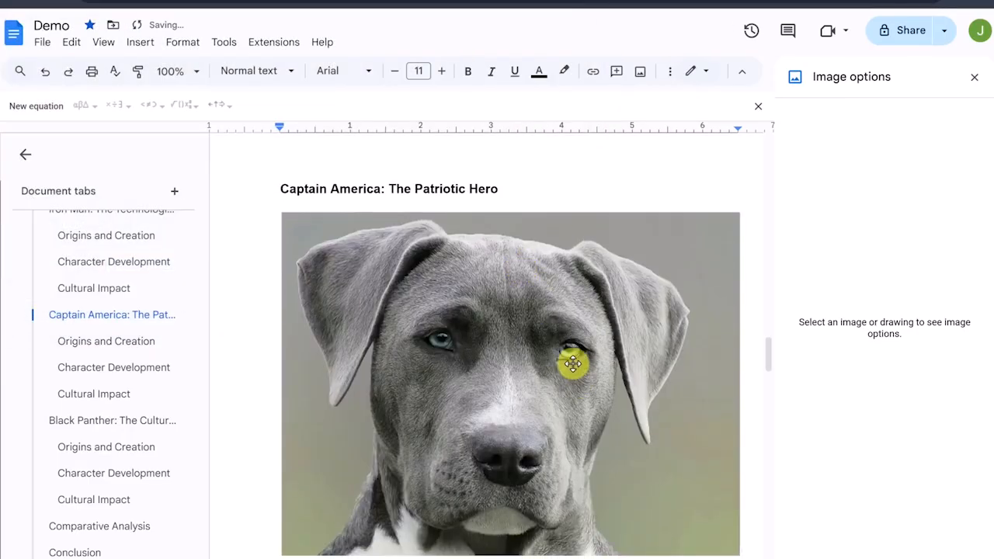
Shrink the dog photo to about 3.61 in wide, wrap text around it, and tilt it about 18°.
click(573, 370)
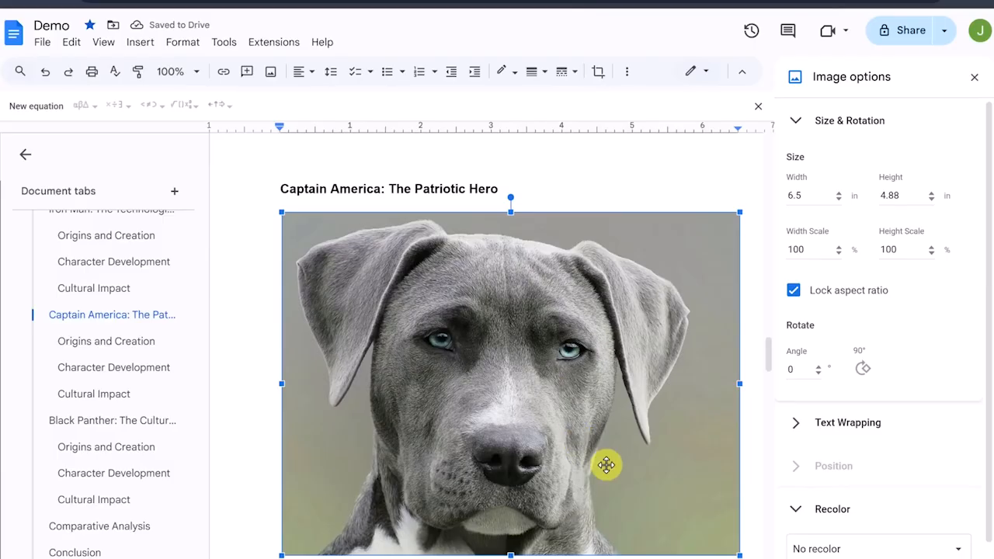
drag(736, 553, 539, 432)
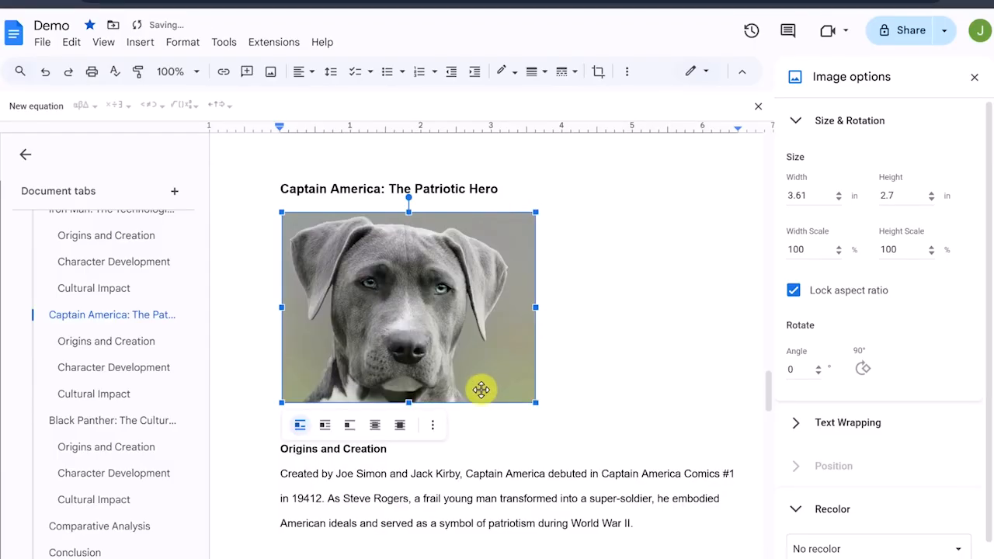
click(324, 426)
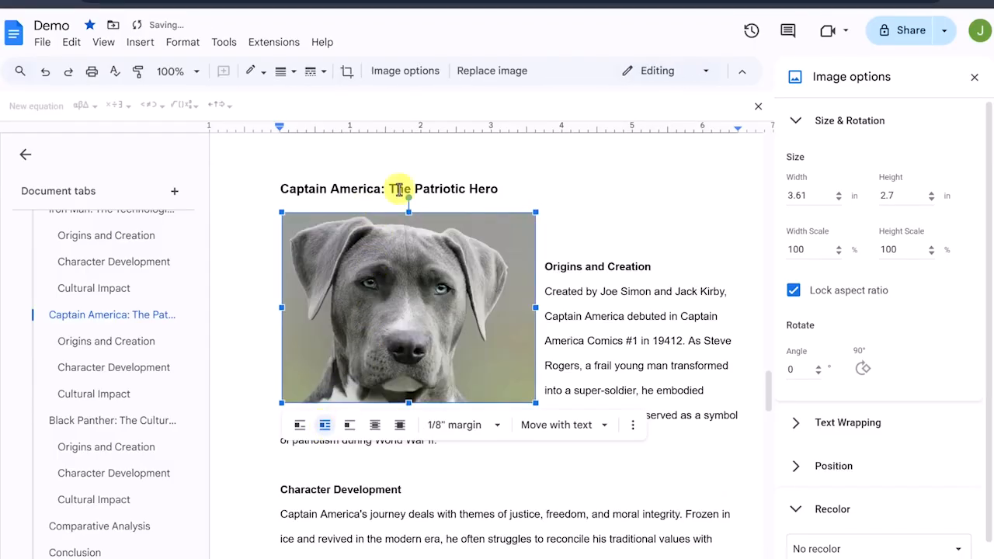
drag(408, 200, 447, 204)
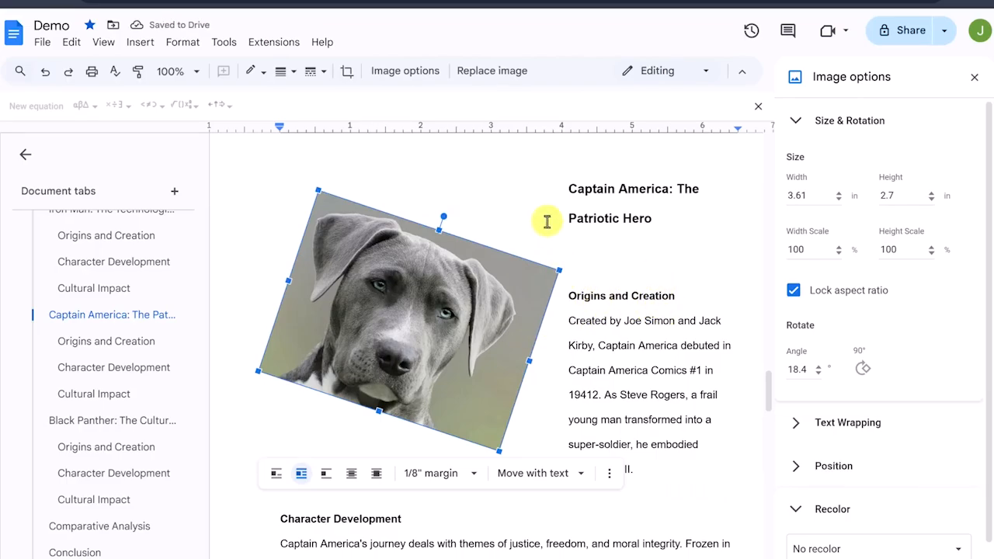
Replace the Add table placeholder under Comparative Analysis with a 4 × 4 table.
scroll(865, 365, down, 2)
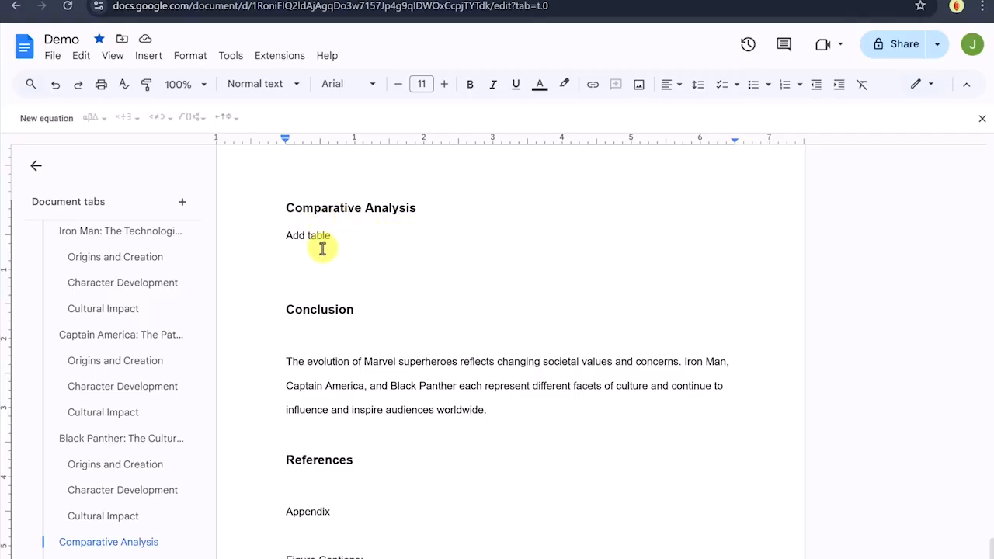
drag(333, 237, 287, 236)
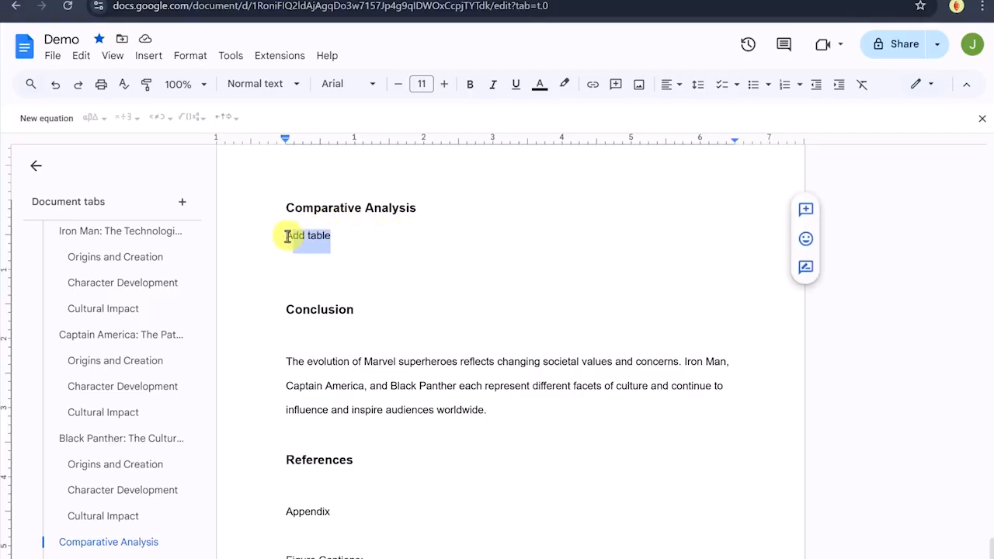
key(BackSpace)
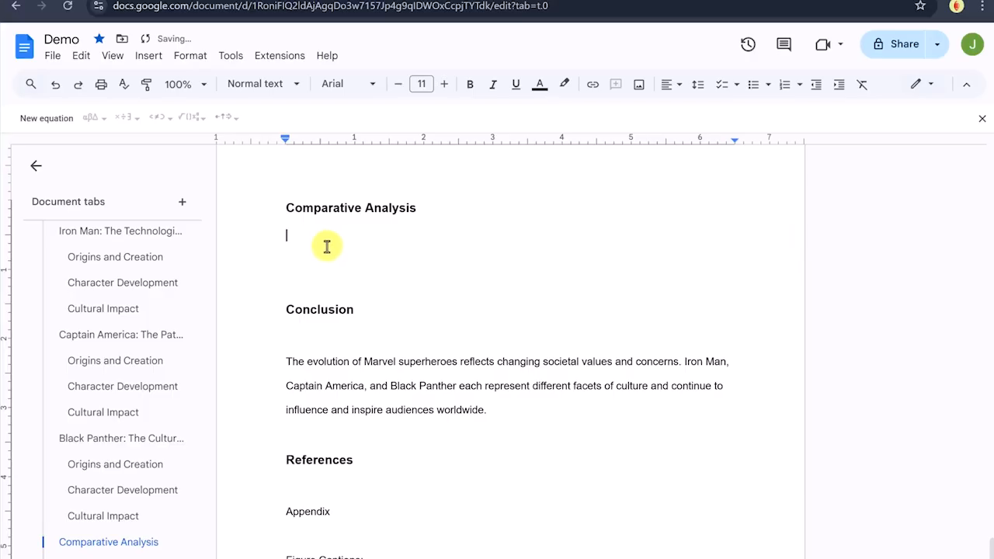
click(154, 62)
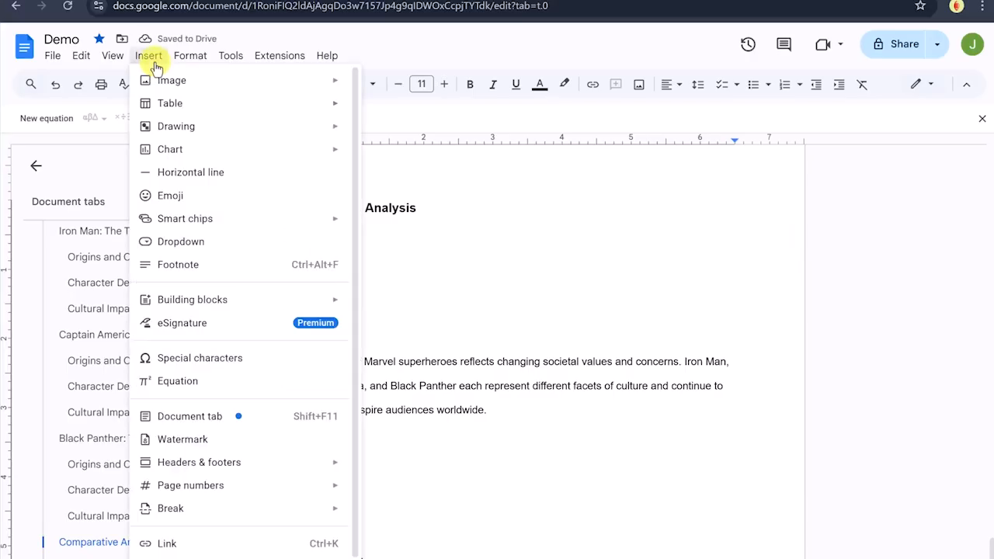
mouse_move(170, 107)
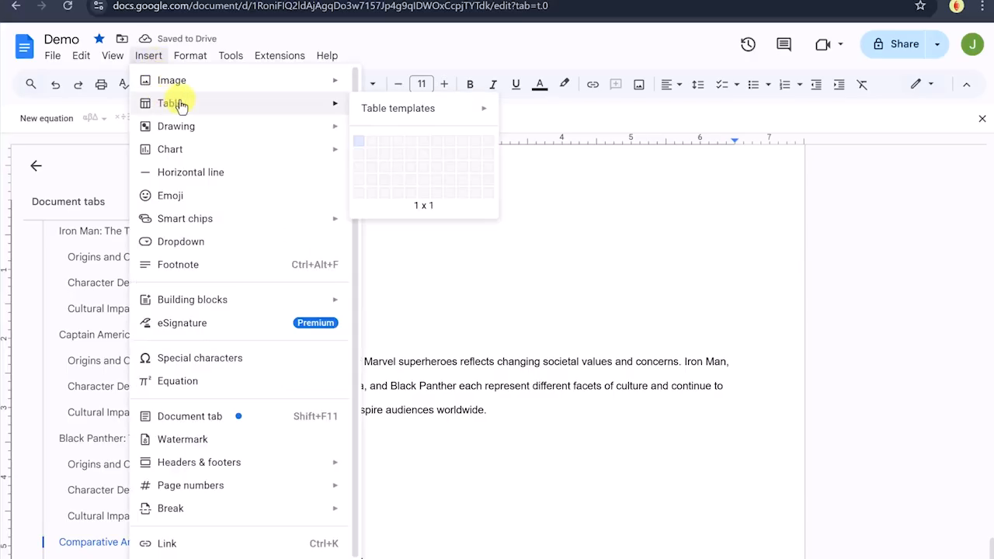
click(402, 187)
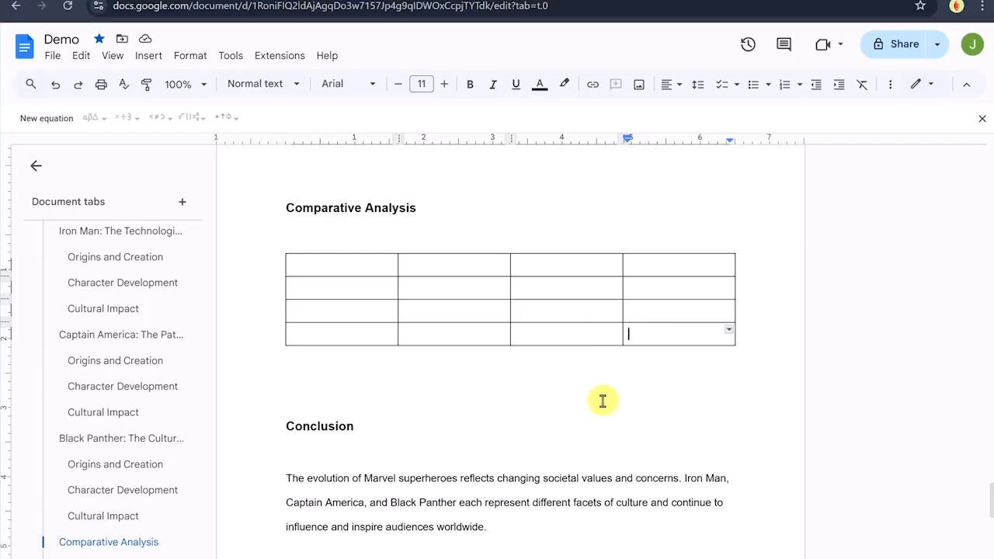
Add a fifth row with Tab, then delete that bottom row again.
key(Tab)
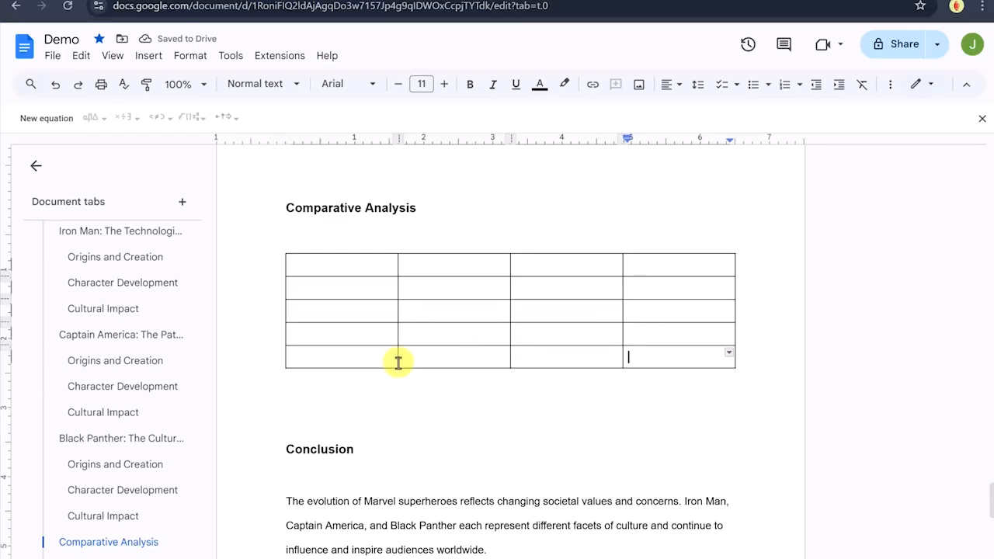
click(355, 359)
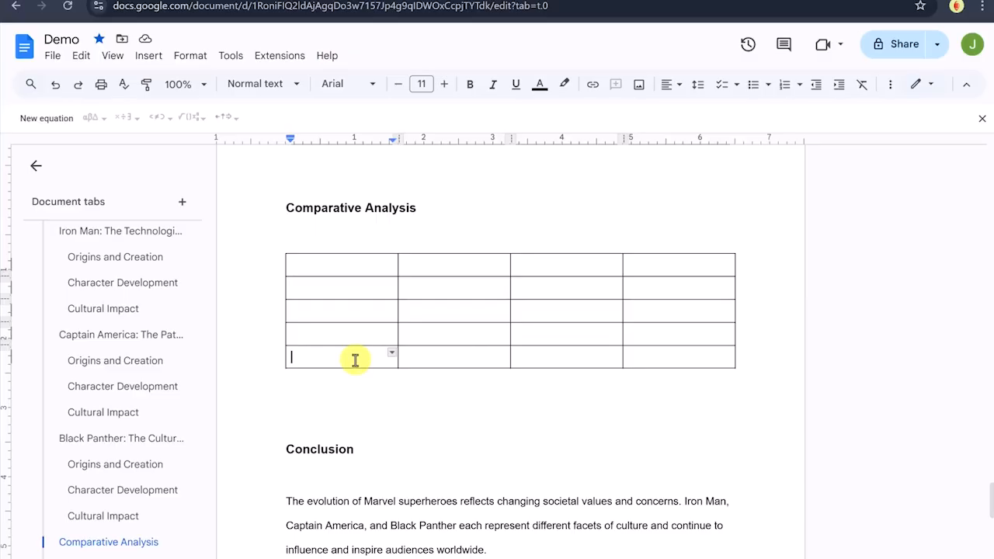
right_click(355, 359)
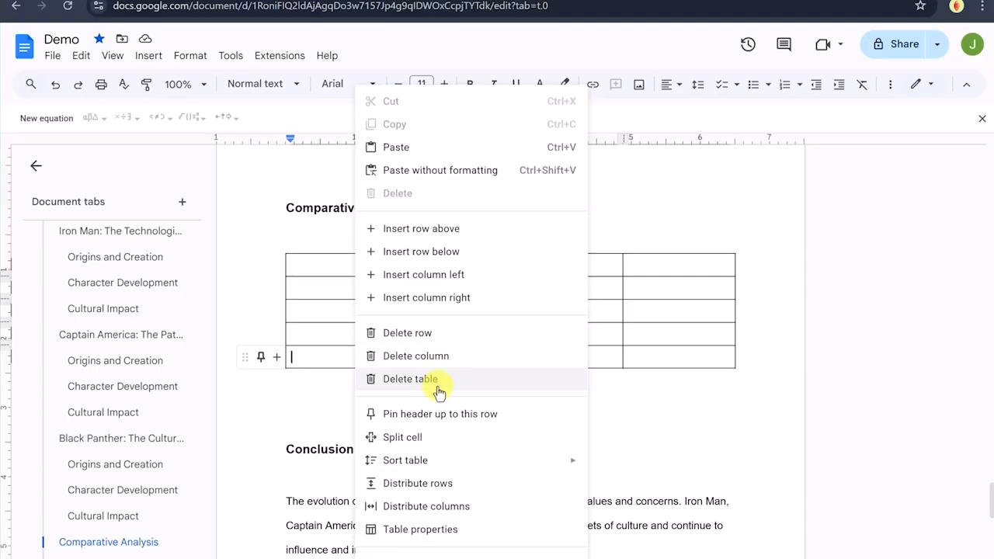
click(429, 333)
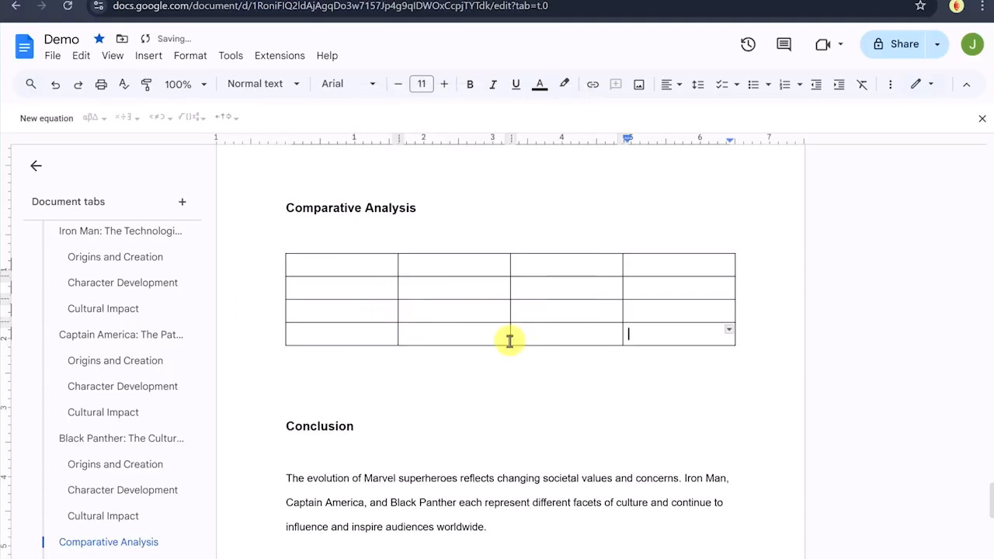
click(532, 205)
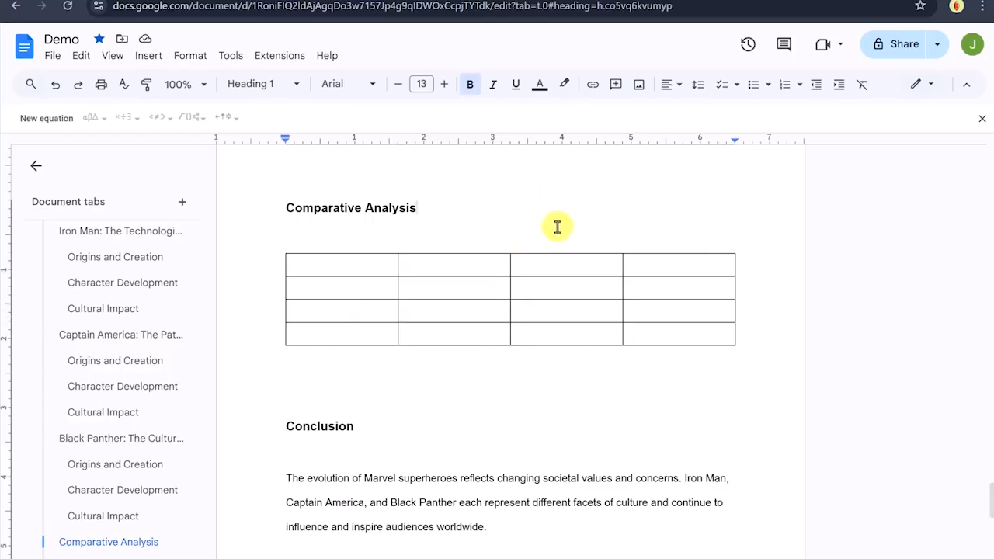
Give the table's header row a grey background.
click(383, 272)
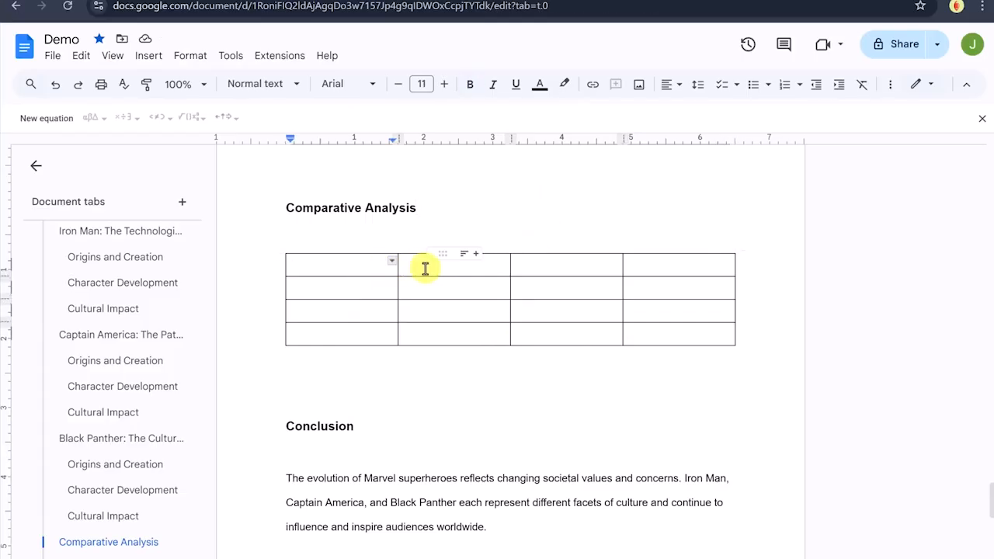
click(891, 89)
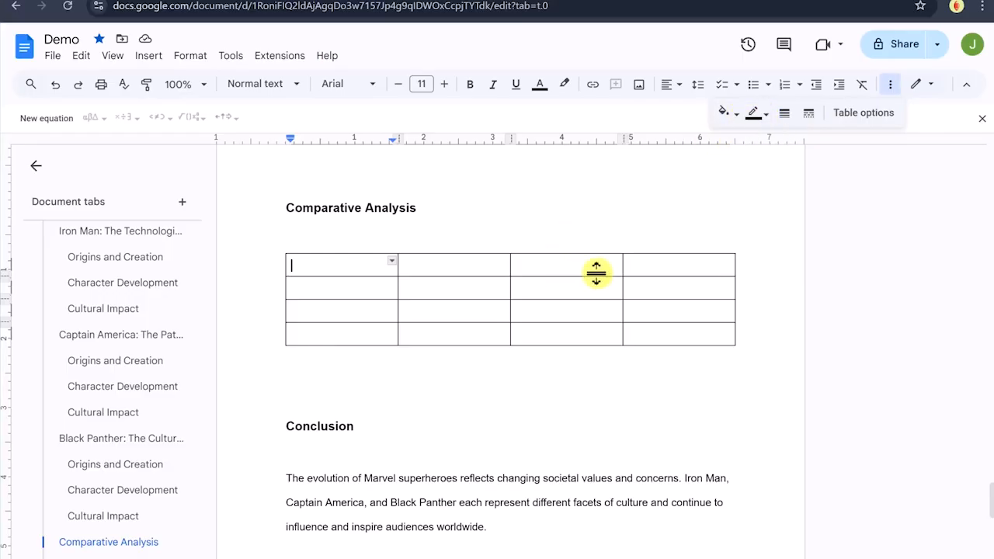
click(628, 266)
drag(355, 264, 680, 270)
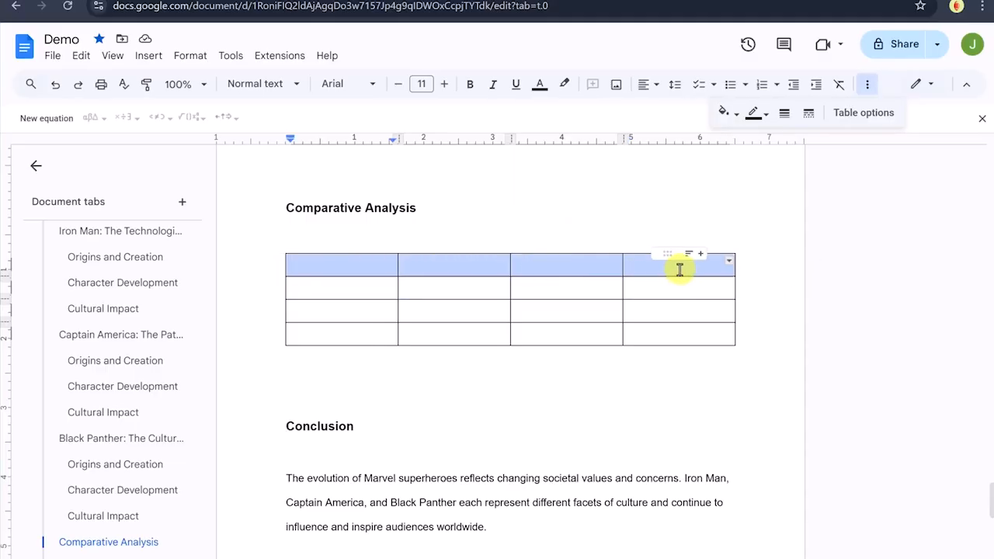
click(737, 114)
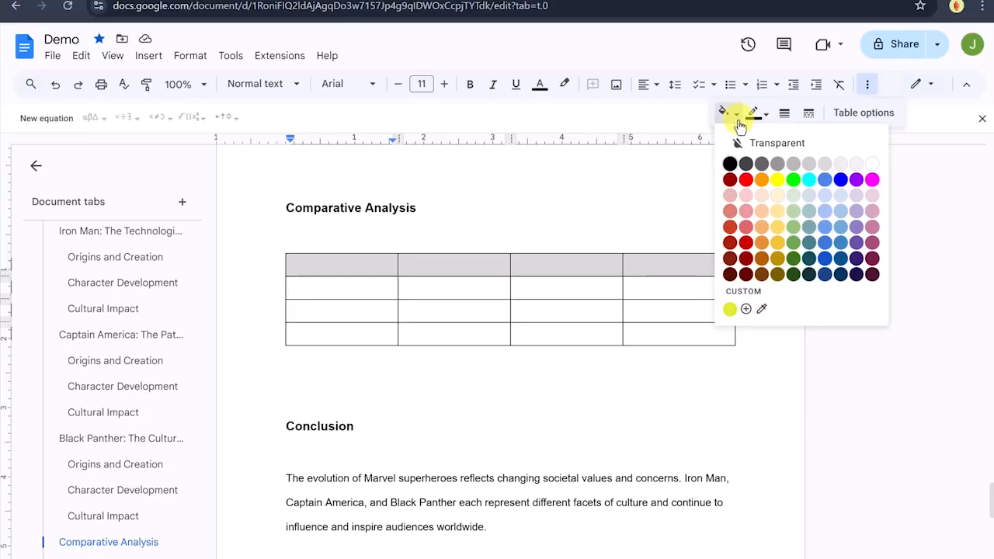
click(807, 166)
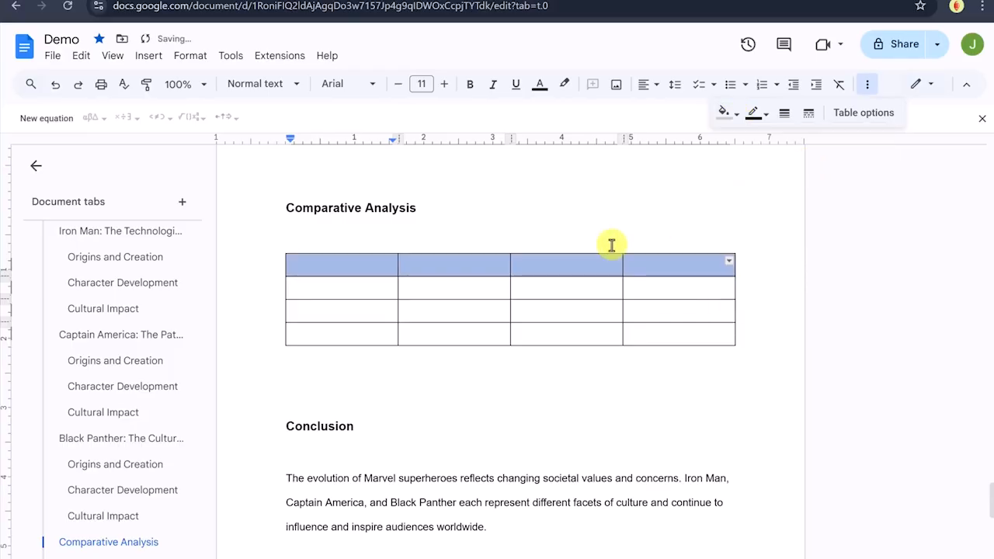
click(477, 290)
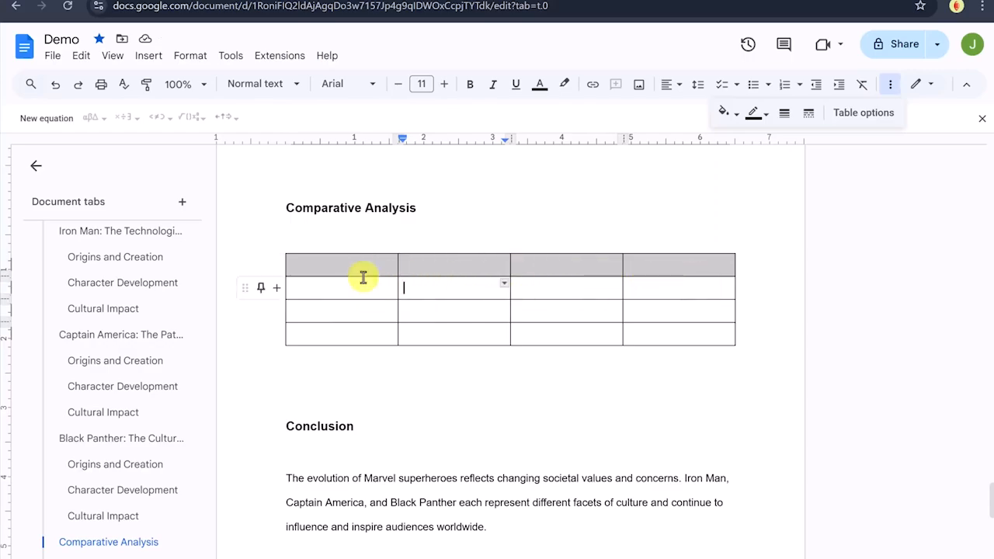
Give the first header cell a red border and increase its width.
click(325, 267)
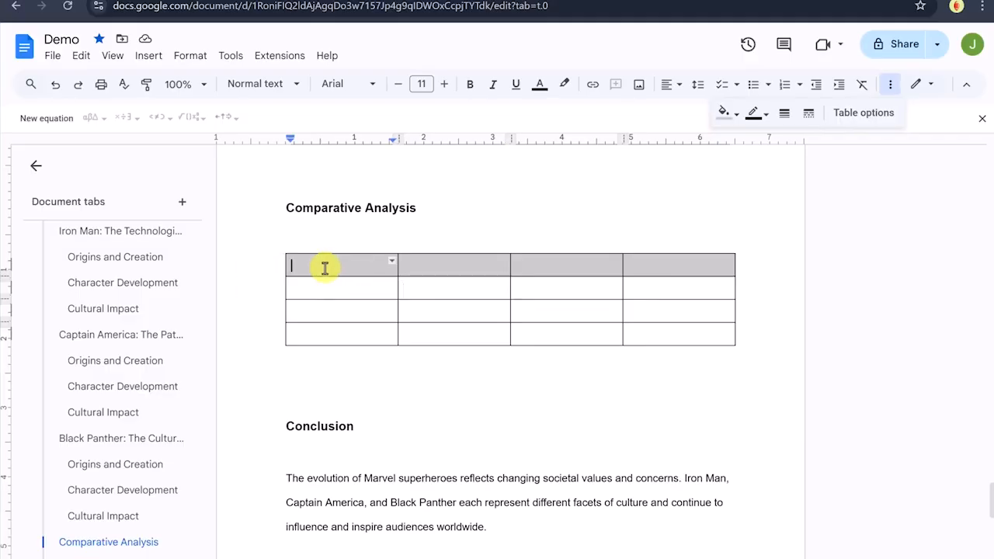
click(769, 118)
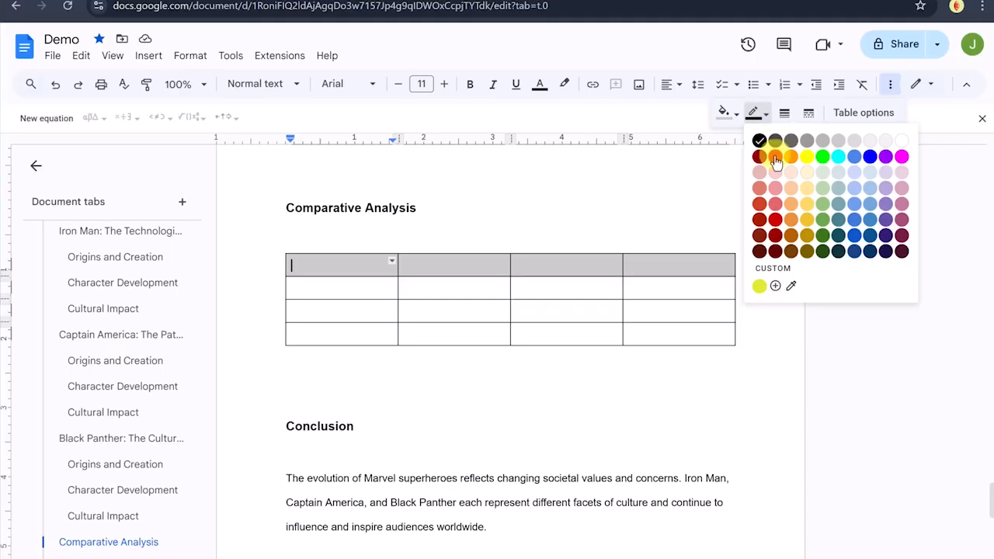
click(775, 156)
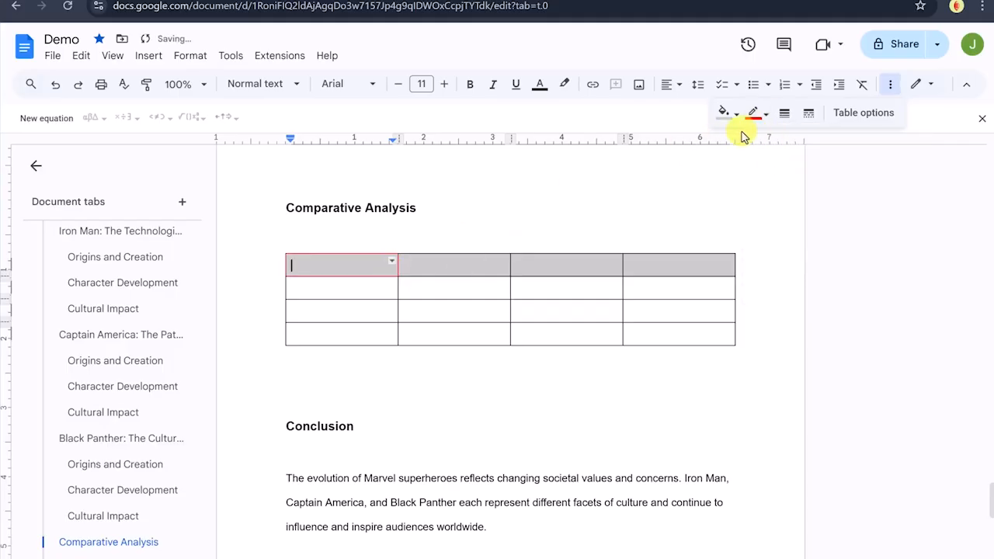
click(785, 114)
Thicken the red border, then narrow Themes to widen the Cultural Impact column.
click(806, 258)
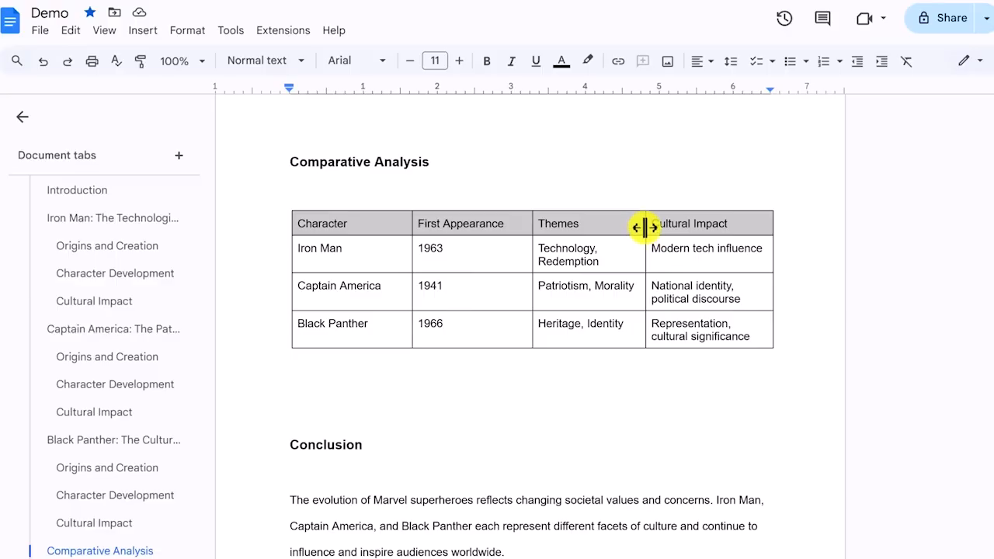
drag(645, 226, 625, 227)
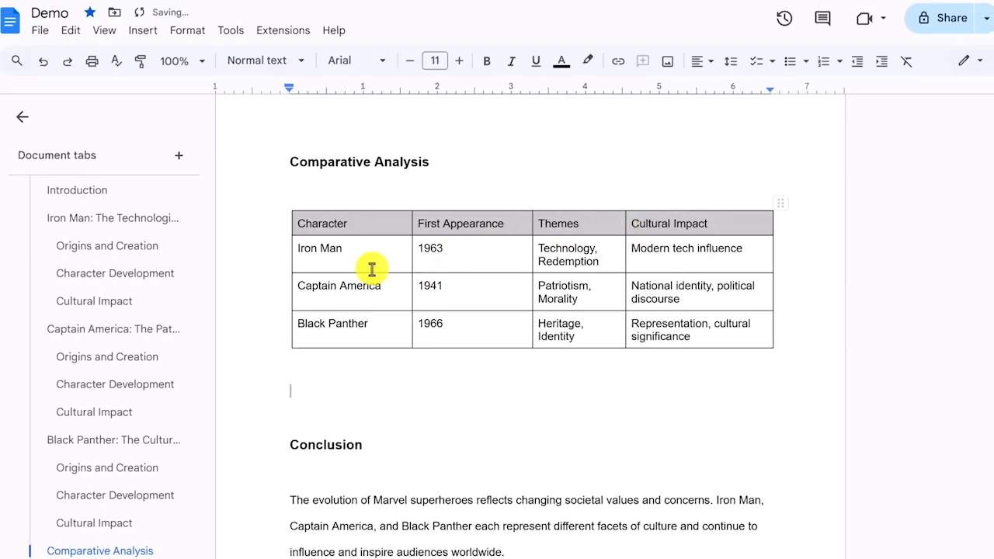
mouse_move(336, 273)
mouse_down()
mouse_move(333, 302)
mouse_move(347, 266)
mouse_up()
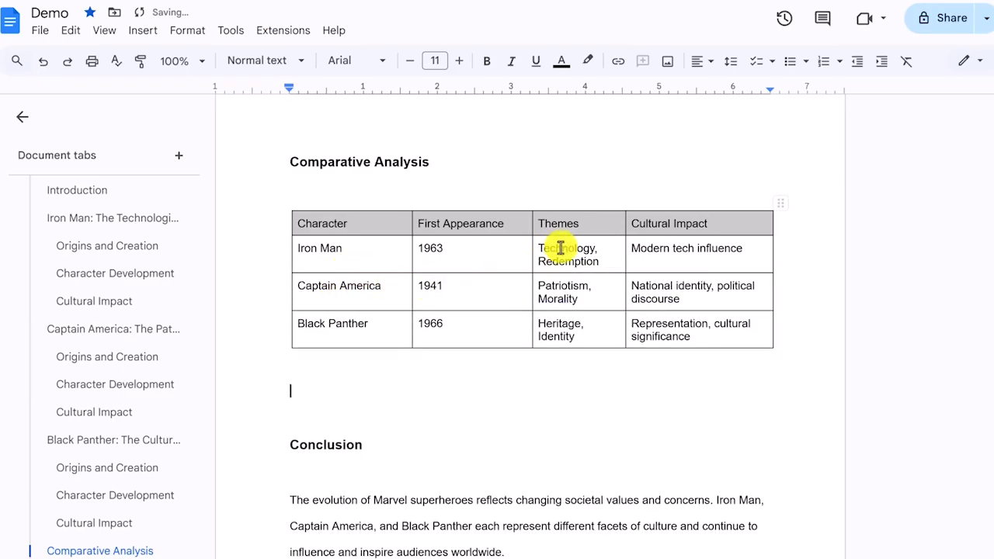
Split Iron Man's Themes cell into 2 columns.
click(613, 263)
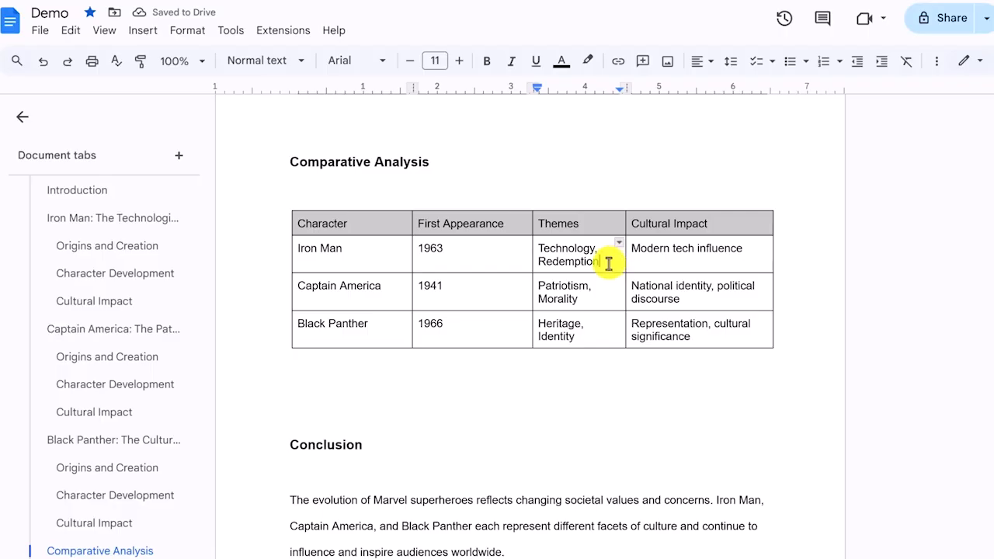
right_click(608, 264)
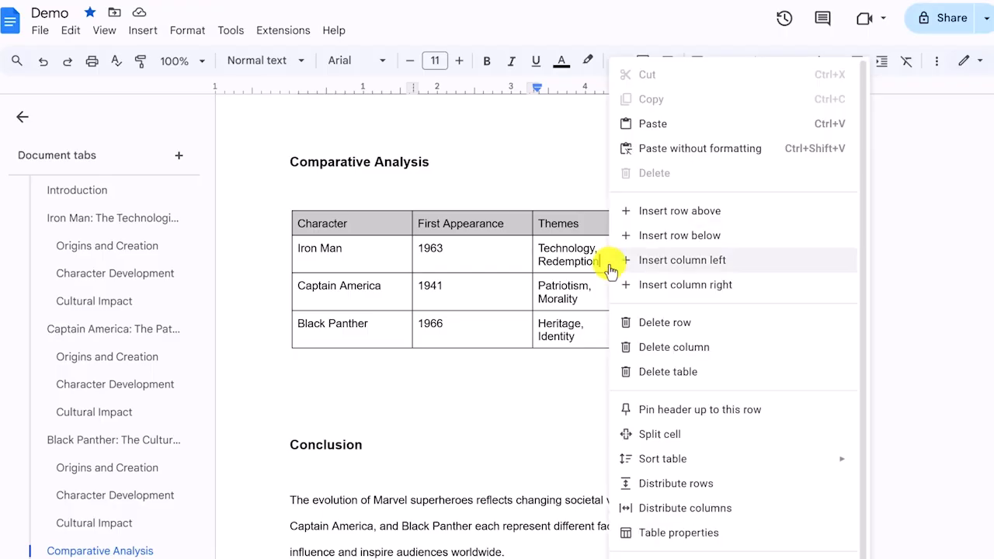
click(688, 441)
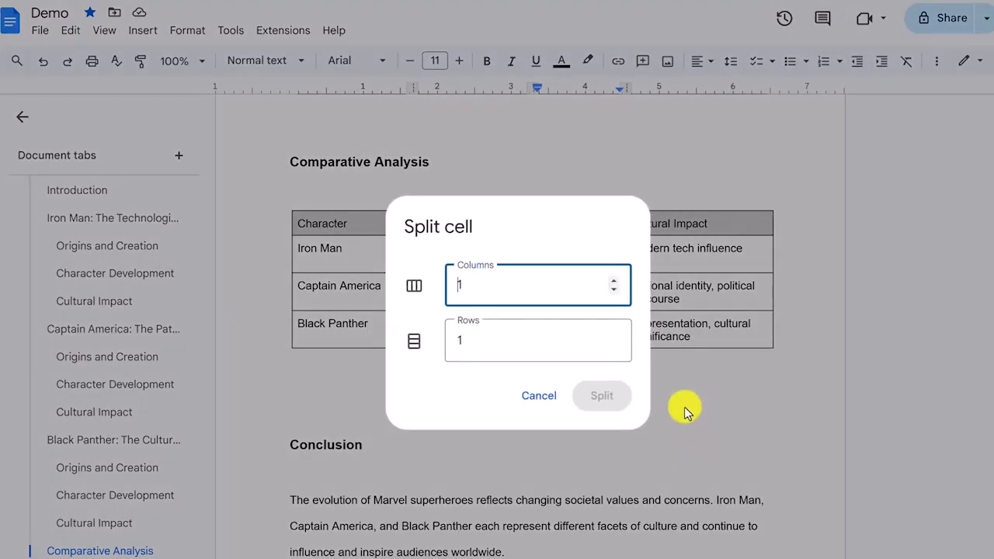
click(614, 281)
click(614, 400)
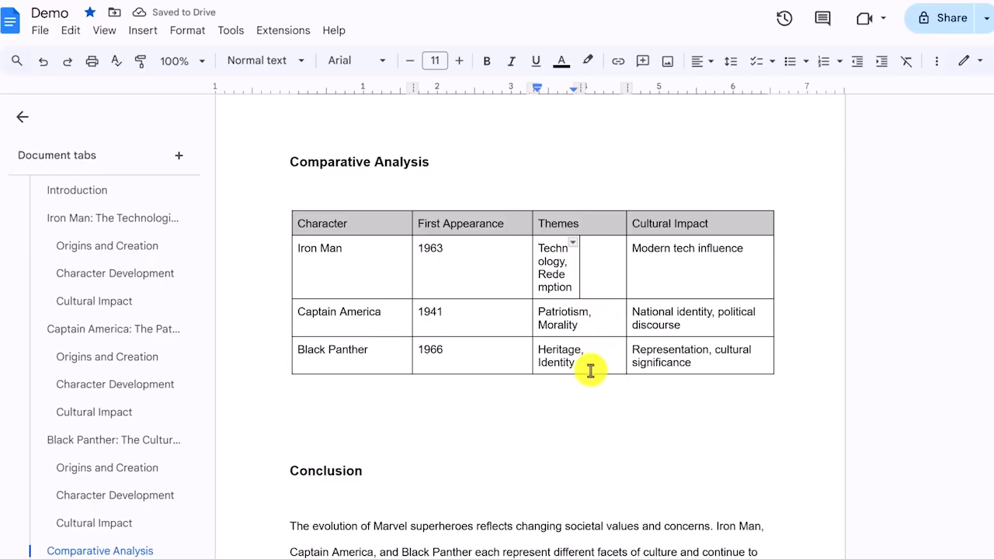
click(388, 417)
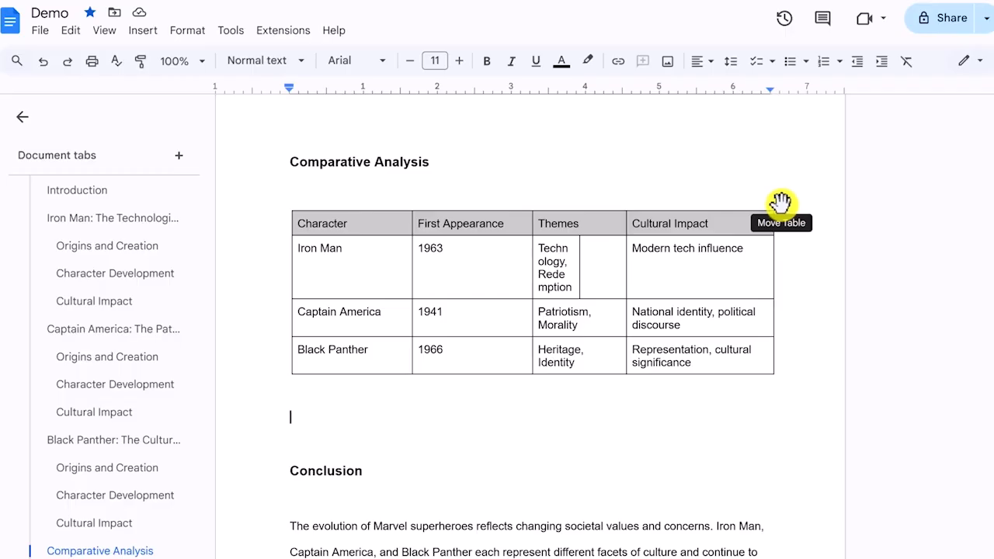
drag(780, 202, 752, 522)
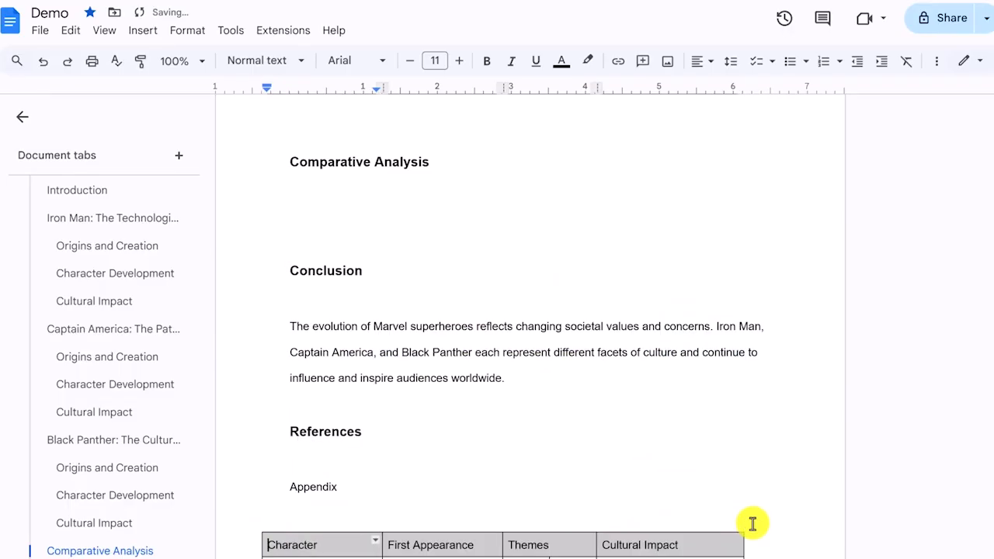
scroll(626, 457, down, 2)
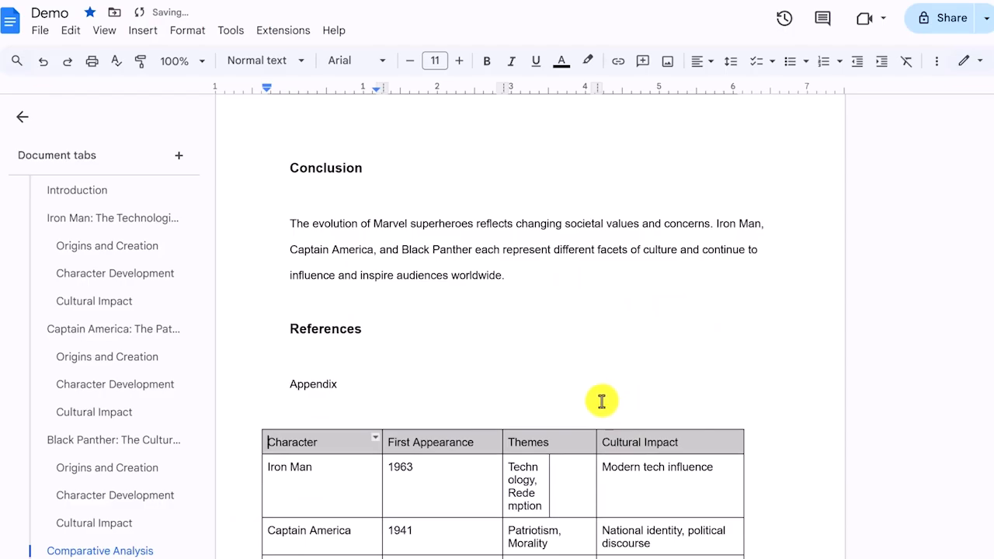
key(ctrl+z)
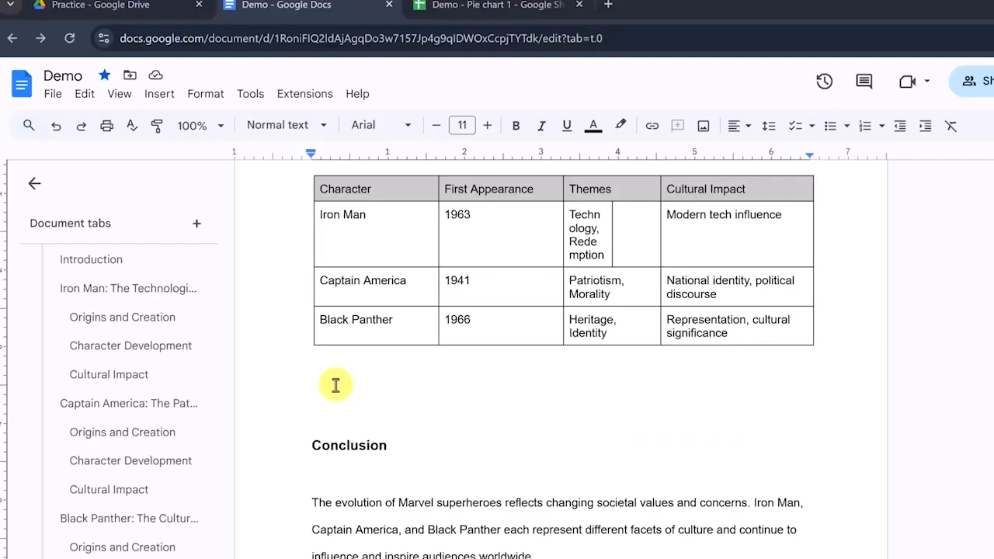
double_click(326, 390)
click(309, 389)
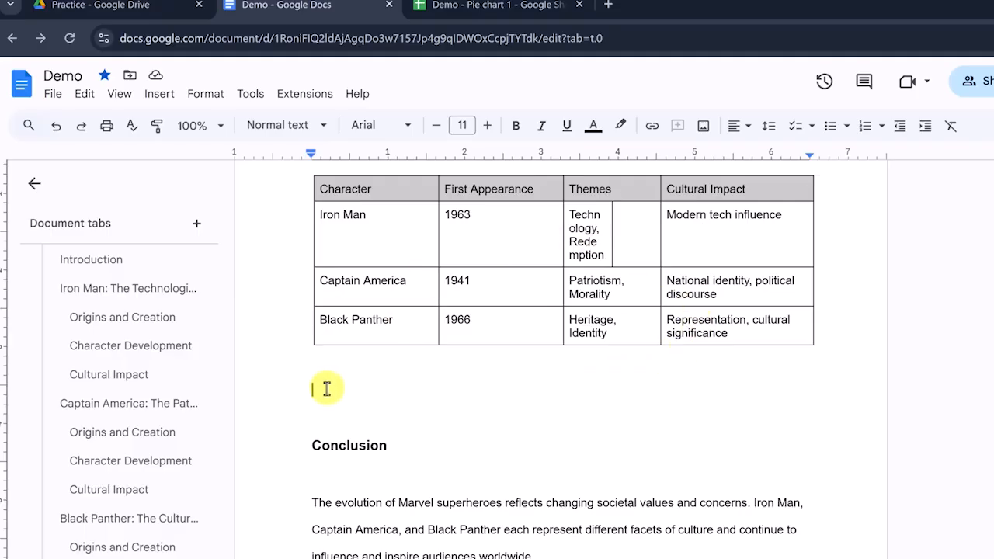
Insert a linked pie chart below the table and show its linked-chart options.
click(159, 94)
mouse_move(198, 210)
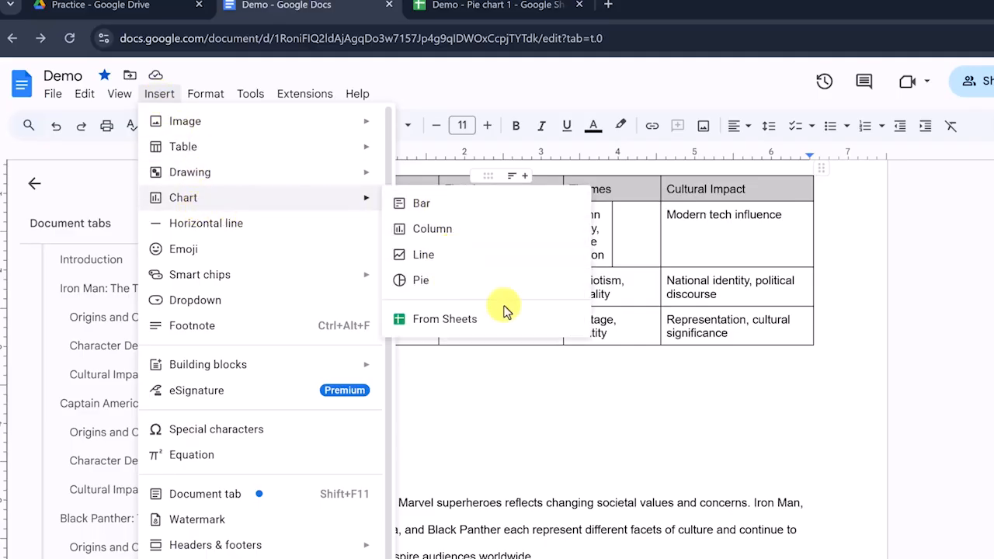
click(435, 282)
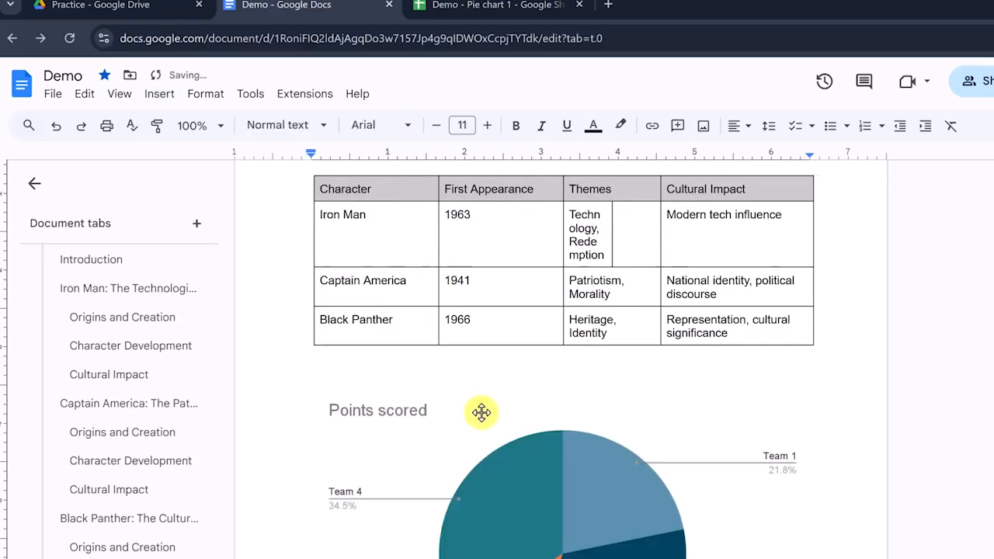
scroll(493, 417, down, 2)
scroll(492, 414, down, 1)
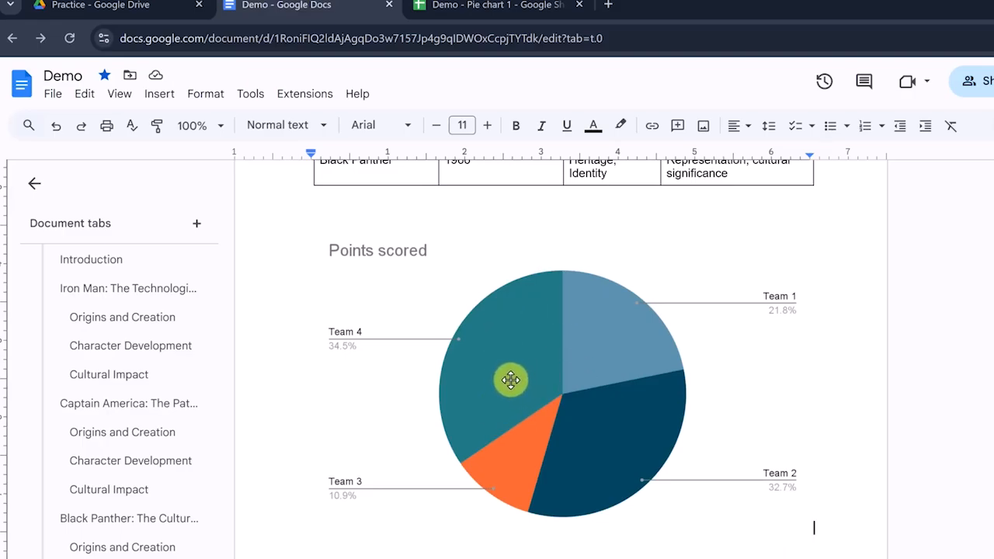
click(511, 380)
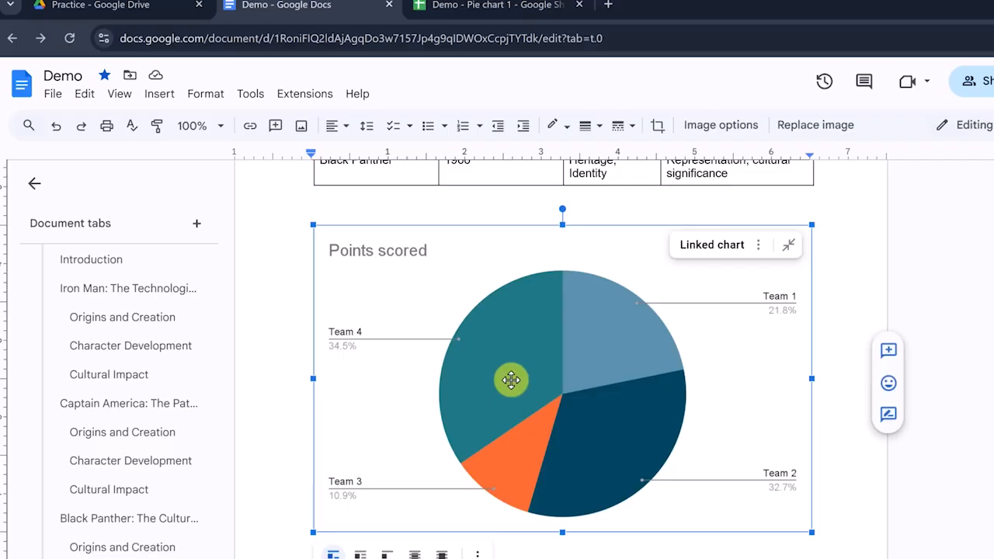
click(758, 245)
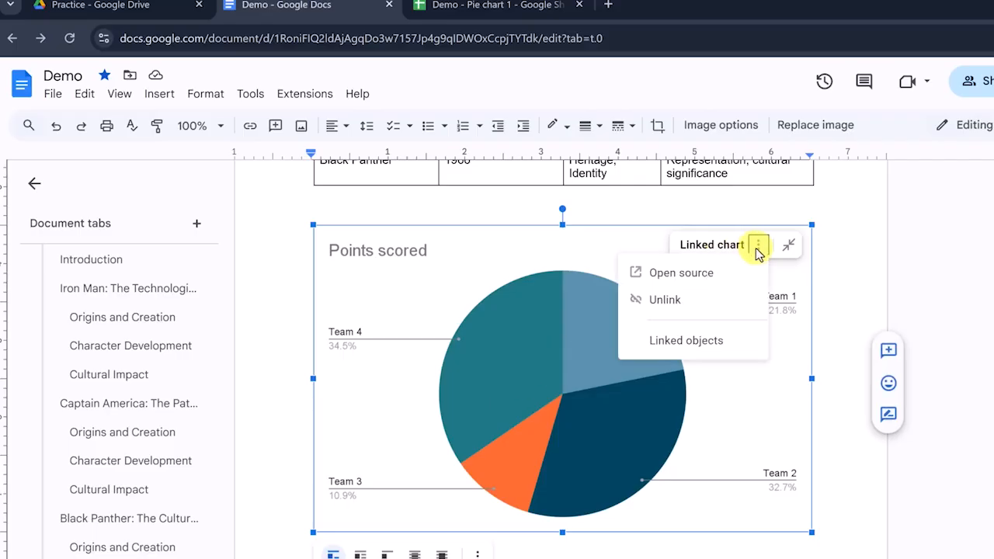
In the chart's source sheet, change Team 4's score in B5 from 38 to 60.
click(702, 279)
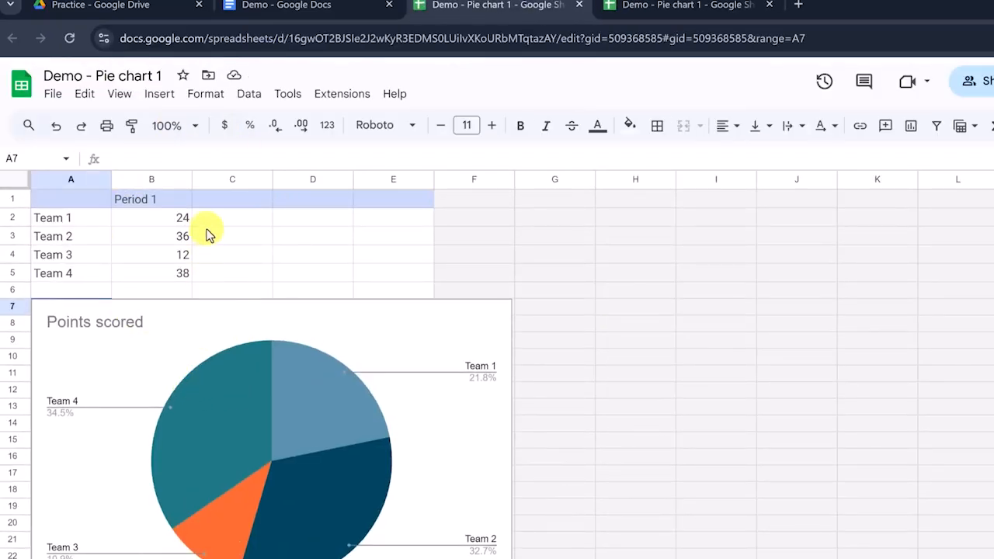
click(175, 274)
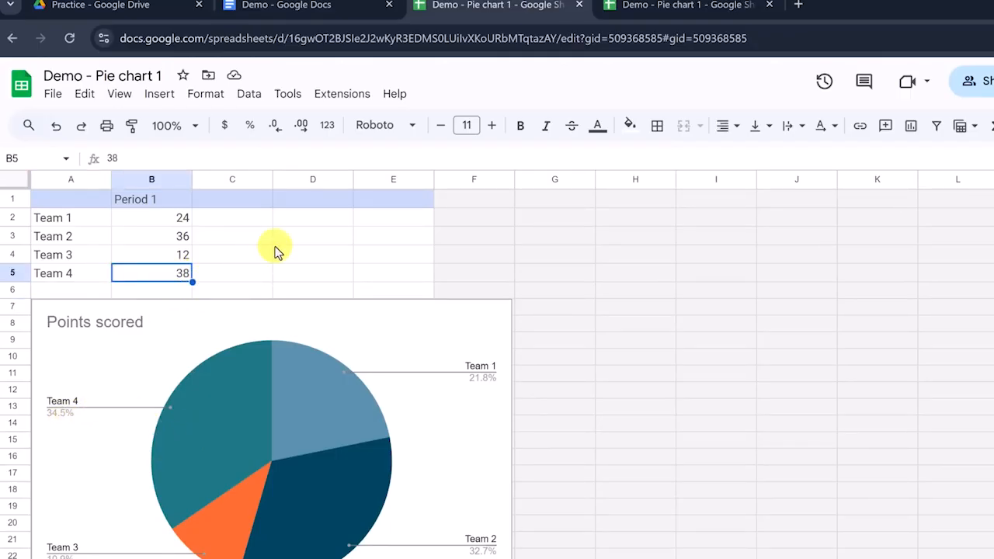
text(60)
key(Return)
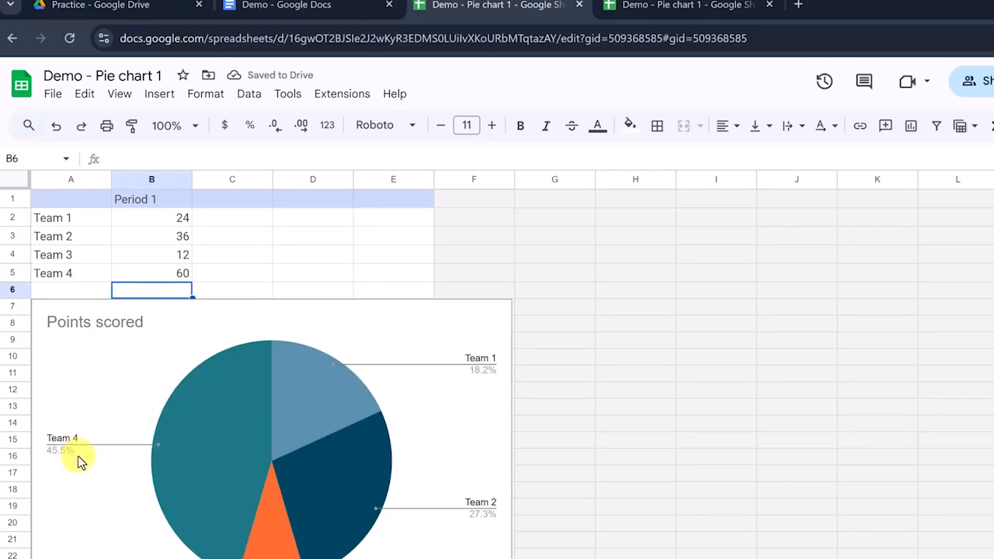
Rename the Team 4 label in A5 to Team 10 and select the sheet's pie chart.
double_click(83, 272)
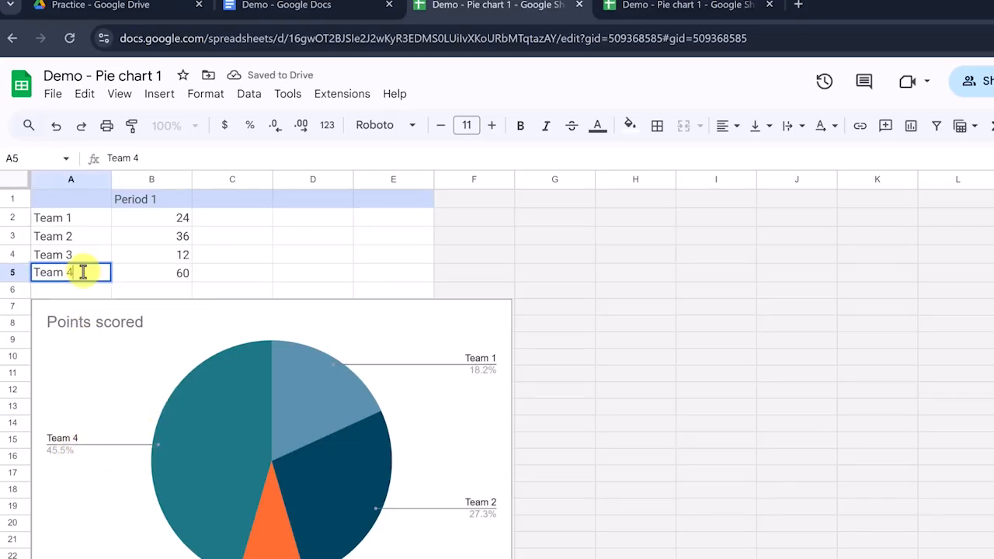
key(BackSpace)
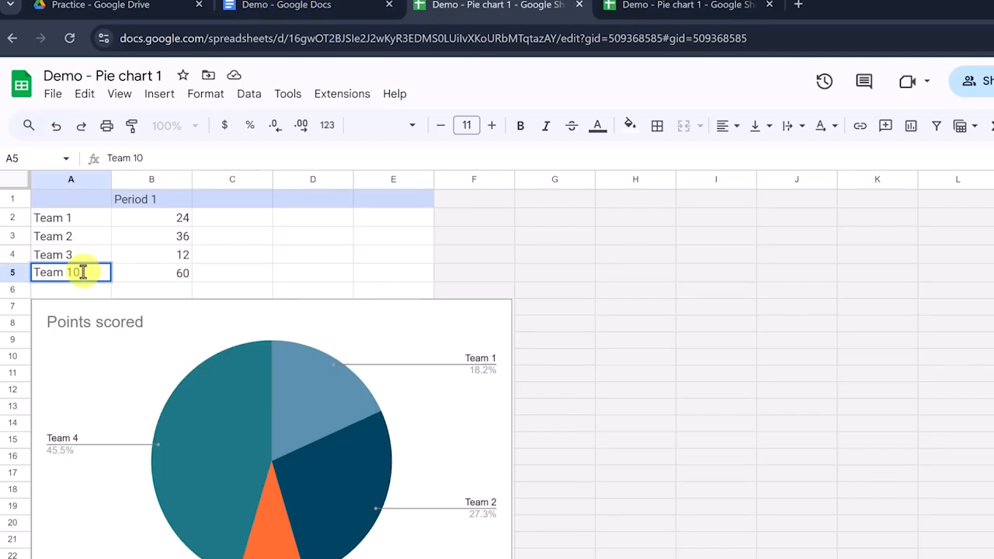
key(Return)
click(105, 519)
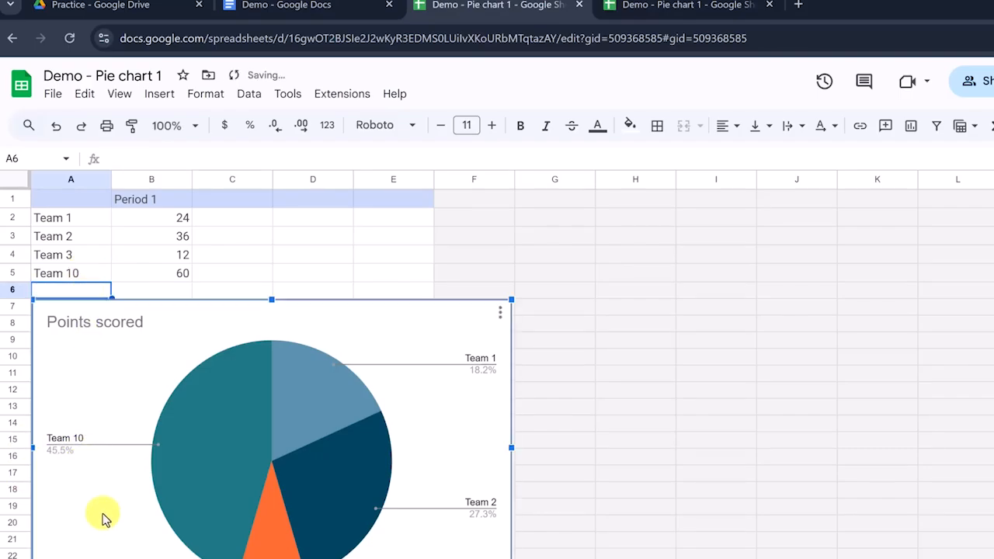
Back in the Demo document, update the linked pie chart to show Team 10 at 45.5%.
click(338, 15)
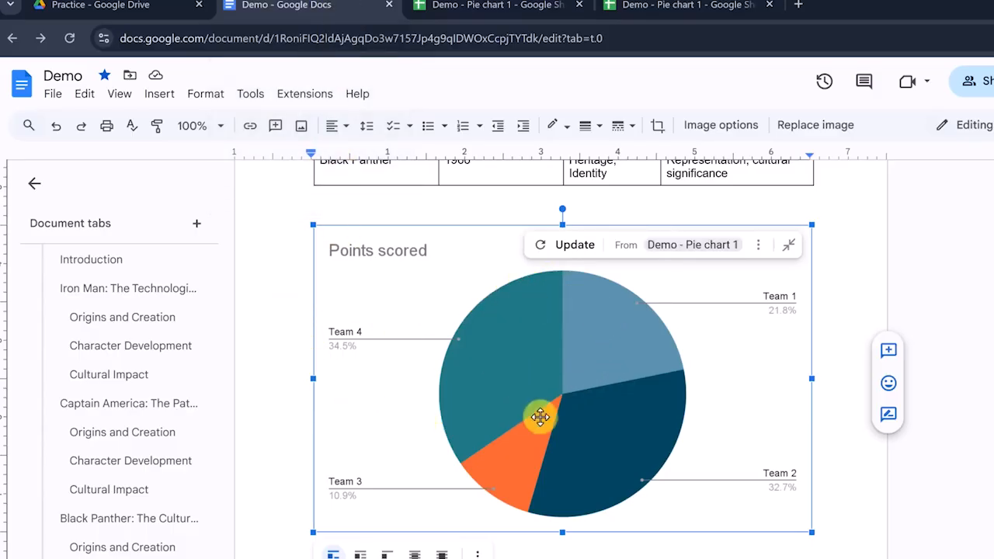
click(575, 252)
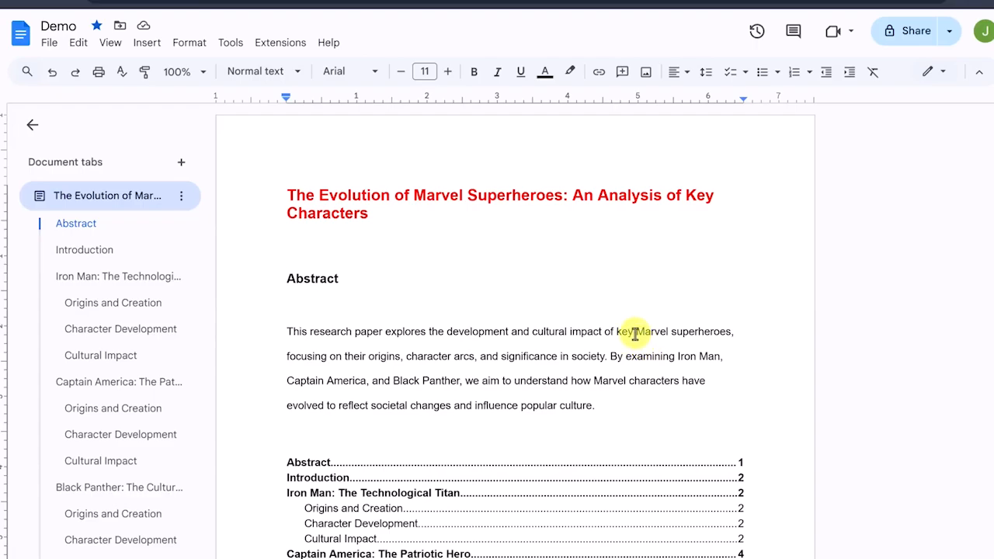
drag(635, 332, 734, 334)
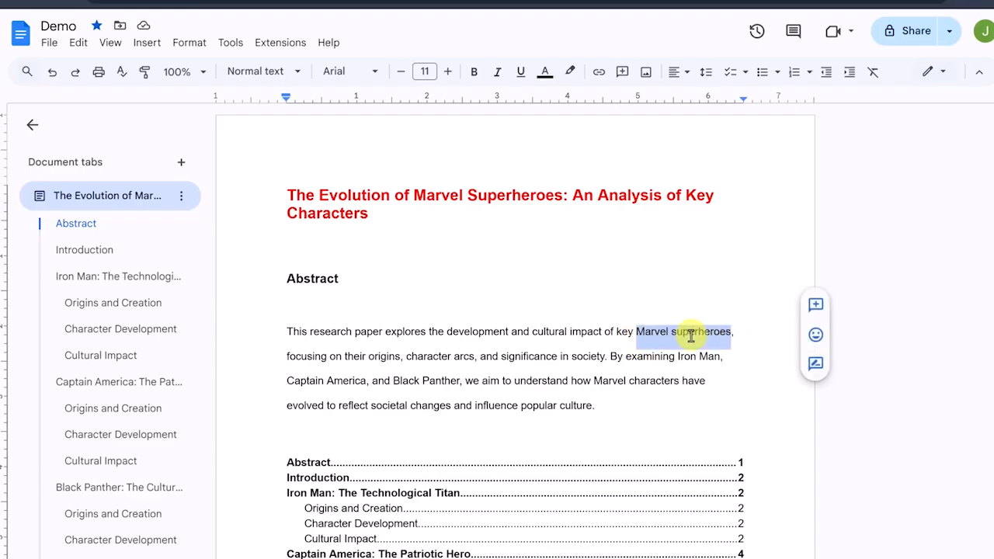
click(599, 74)
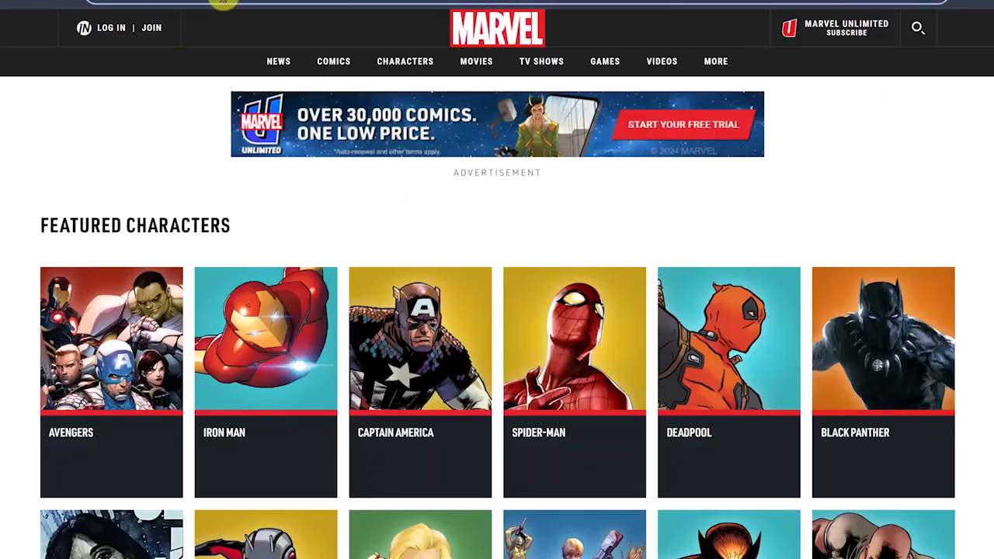
right_click(223, 3)
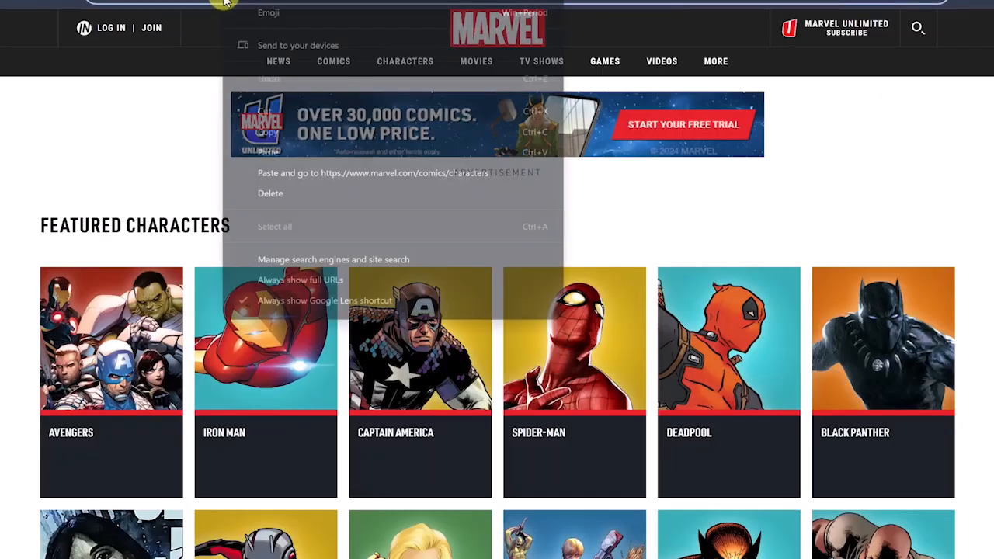
click(284, 130)
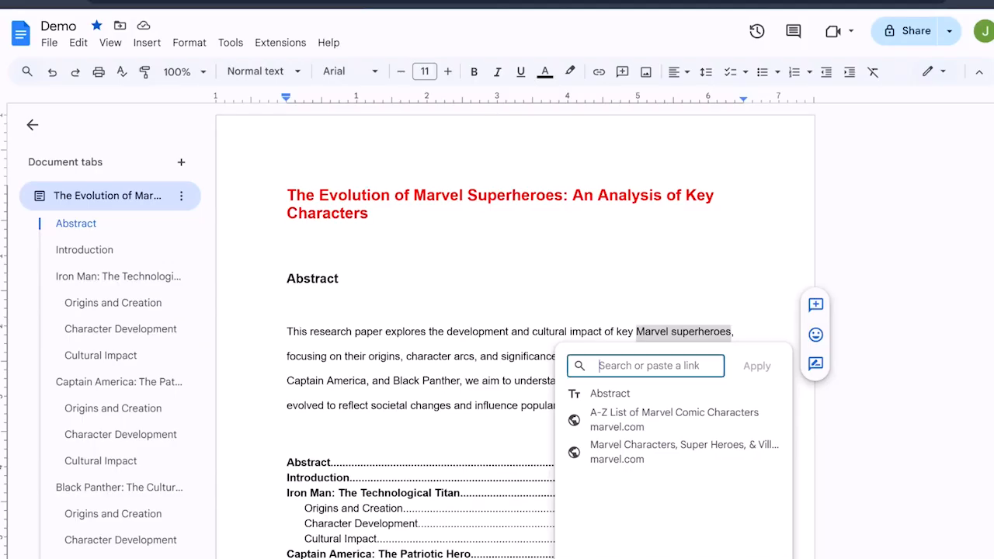
key(ctrl+v)
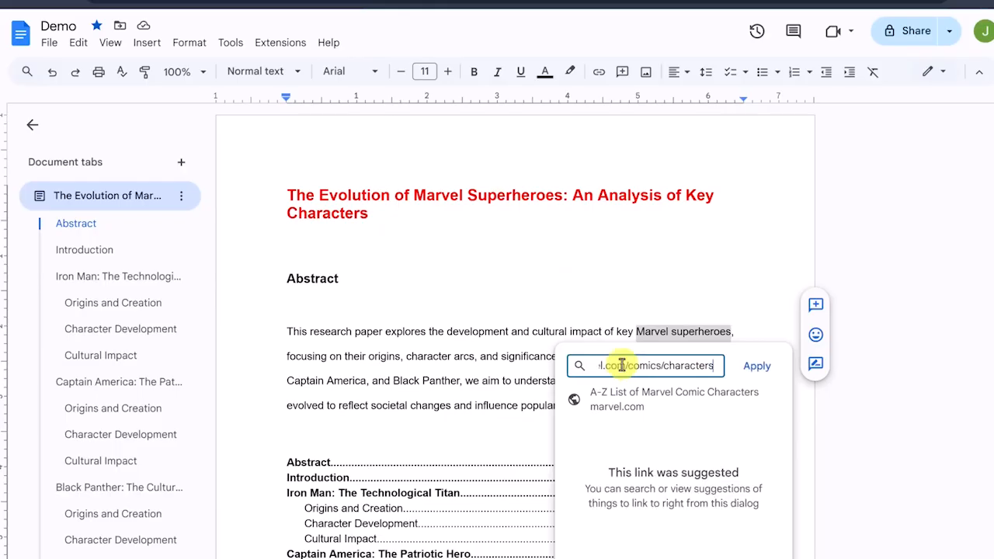
click(760, 371)
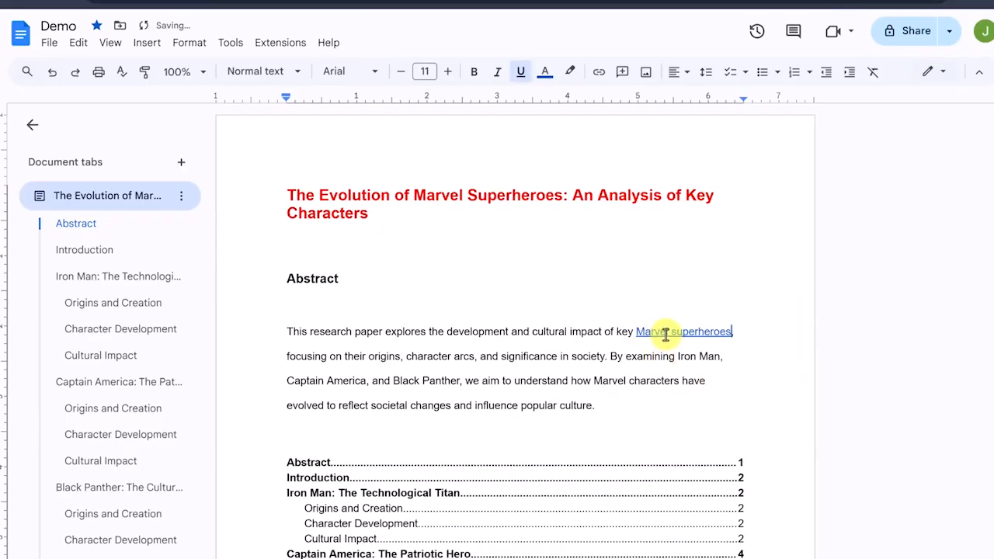
click(666, 334)
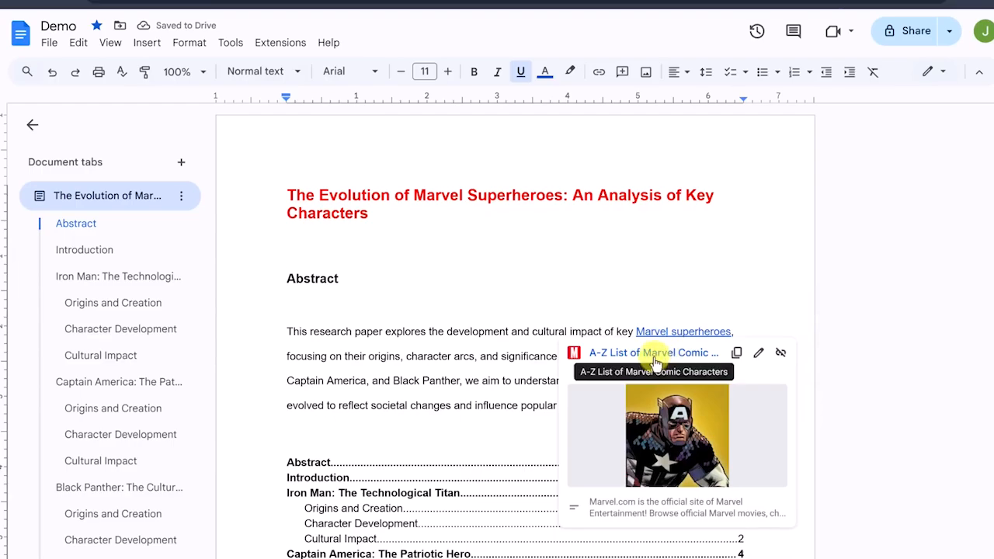
click(658, 356)
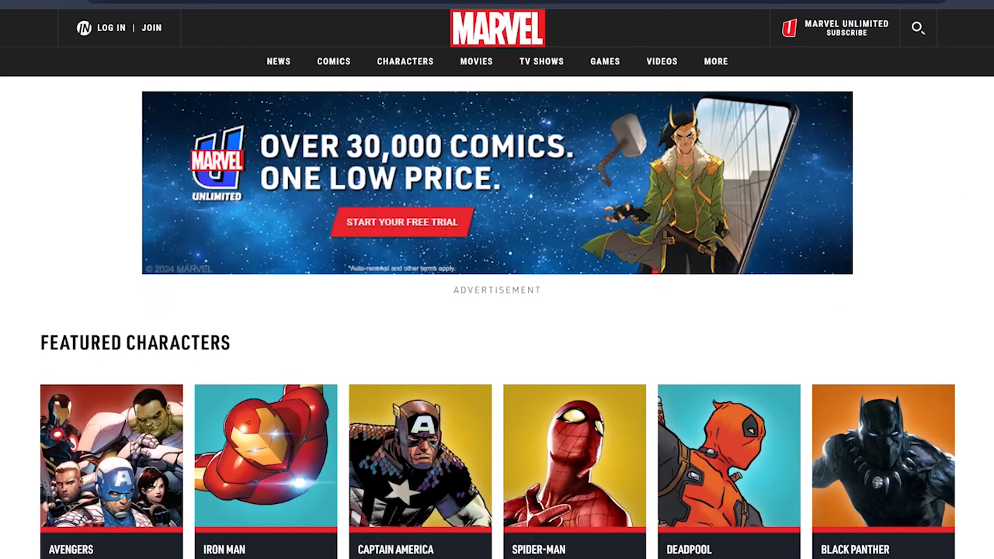
click(544, 1)
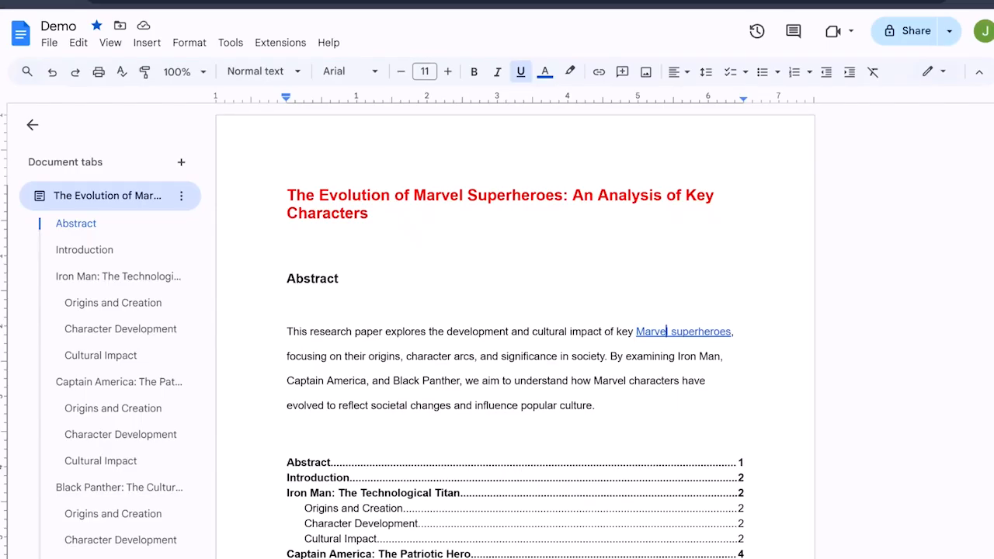
click(633, 332)
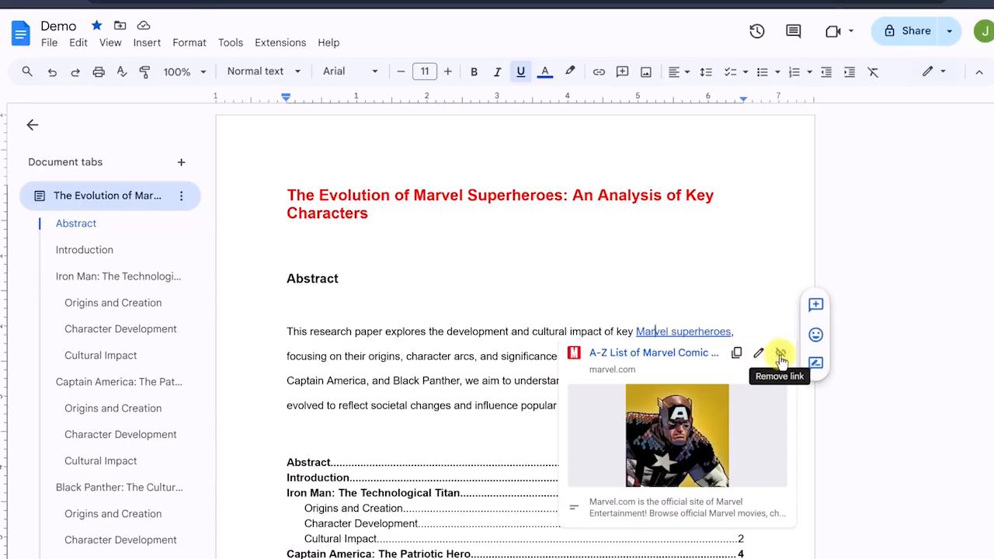
click(780, 352)
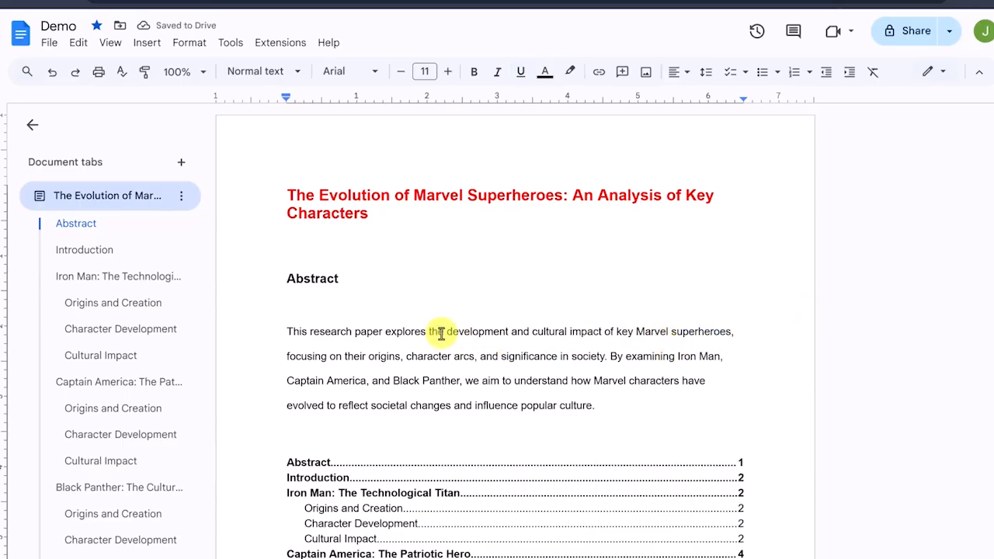
Link 'development' in the Abstract to the Origins and Creation heading and test the link.
drag(447, 333, 492, 331)
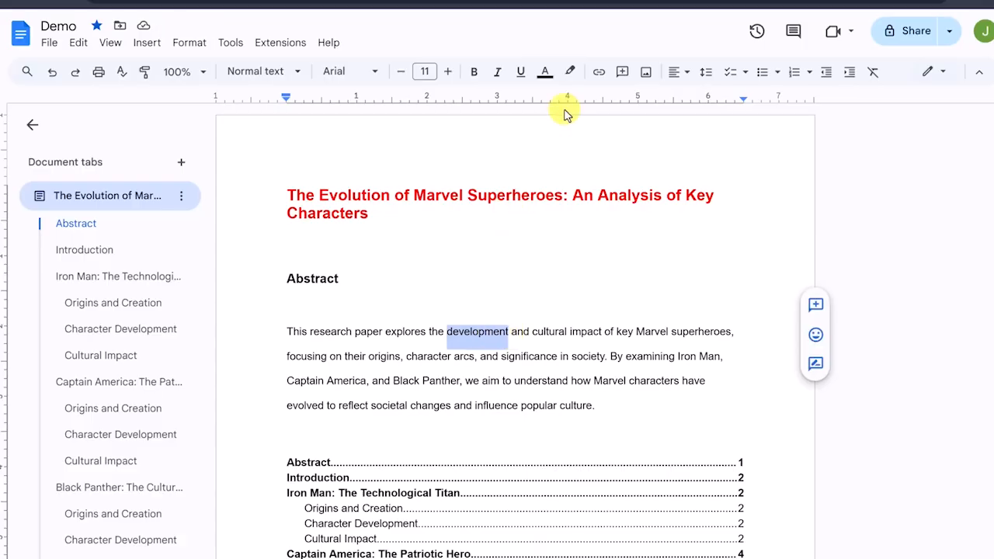
click(596, 74)
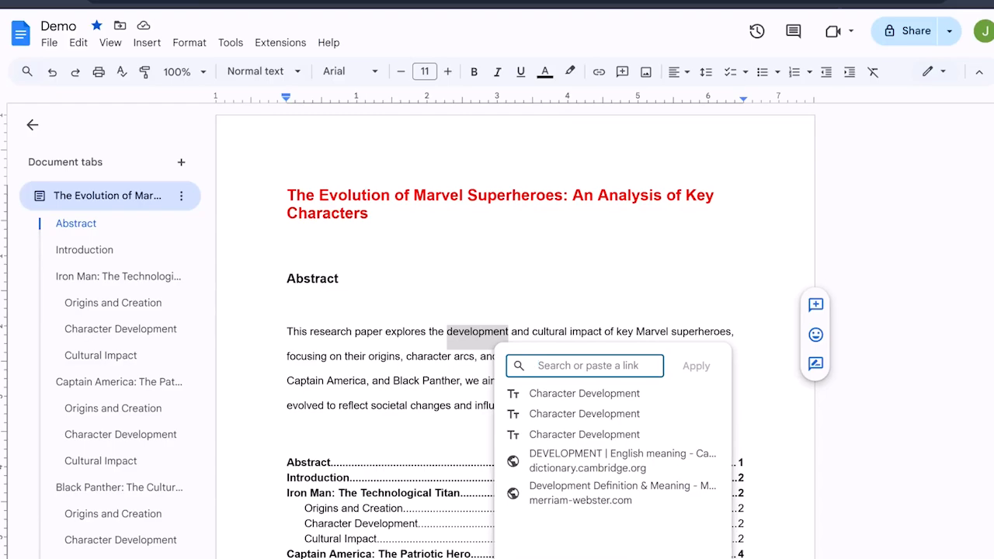
click(605, 557)
scroll(622, 488, down, 1)
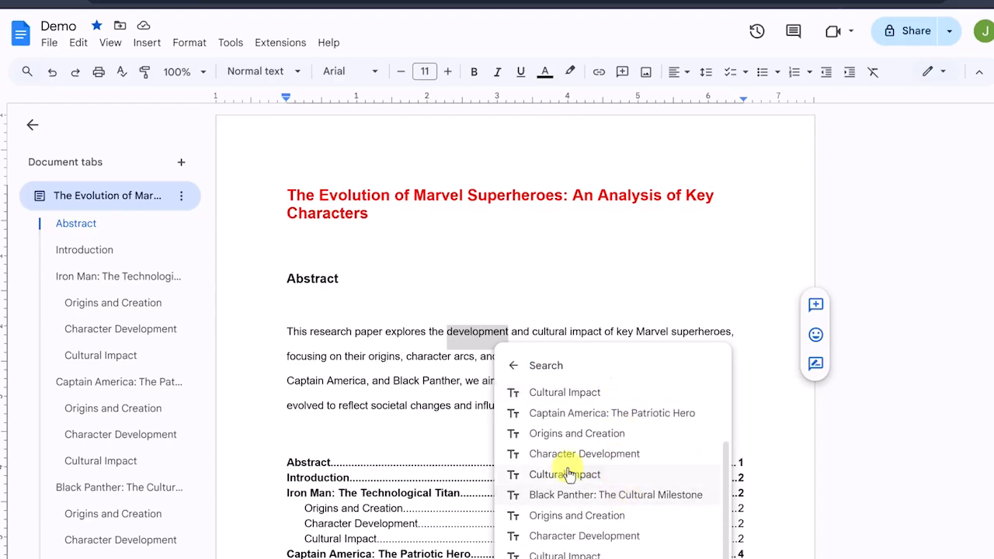
click(576, 516)
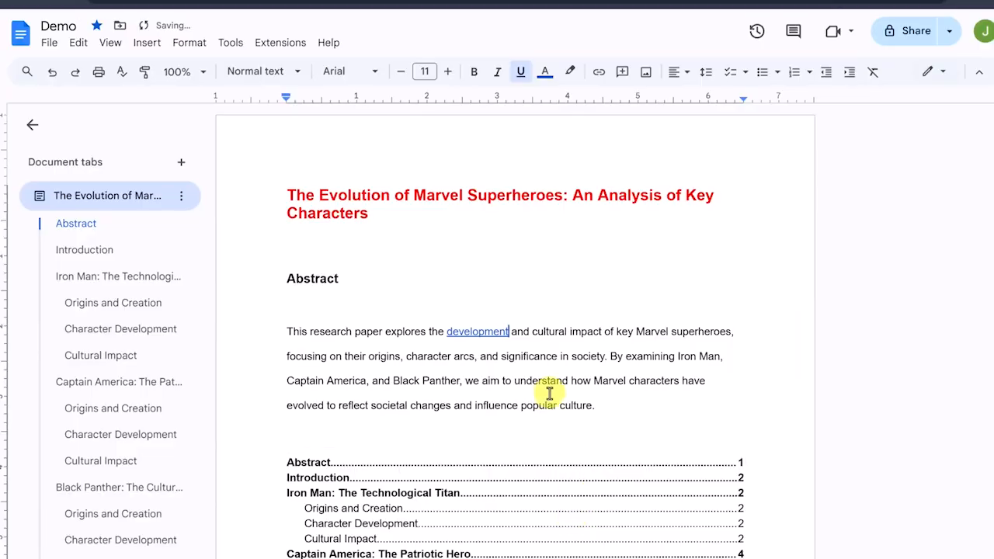
click(479, 332)
click(498, 351)
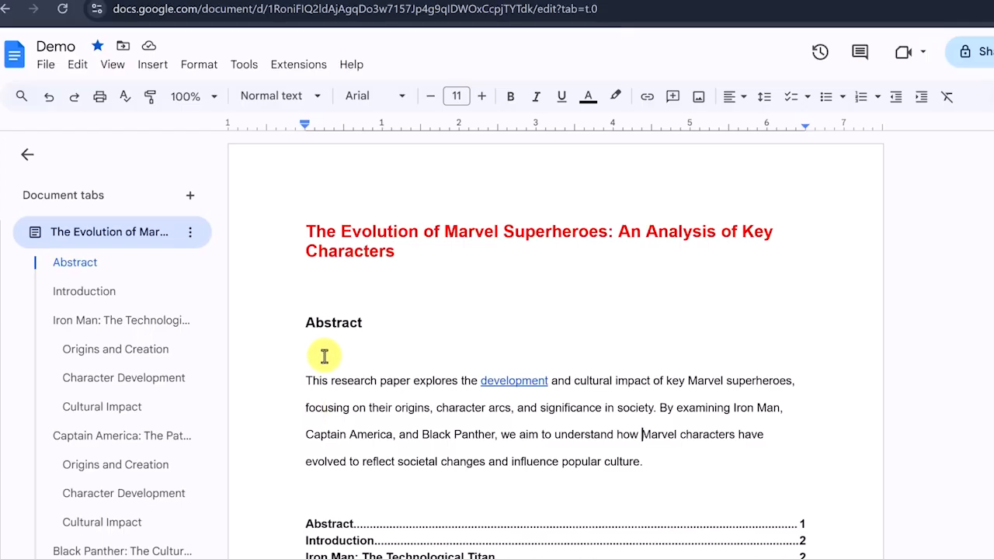
Add page numbers to every page's footer, then return to the body text.
click(156, 72)
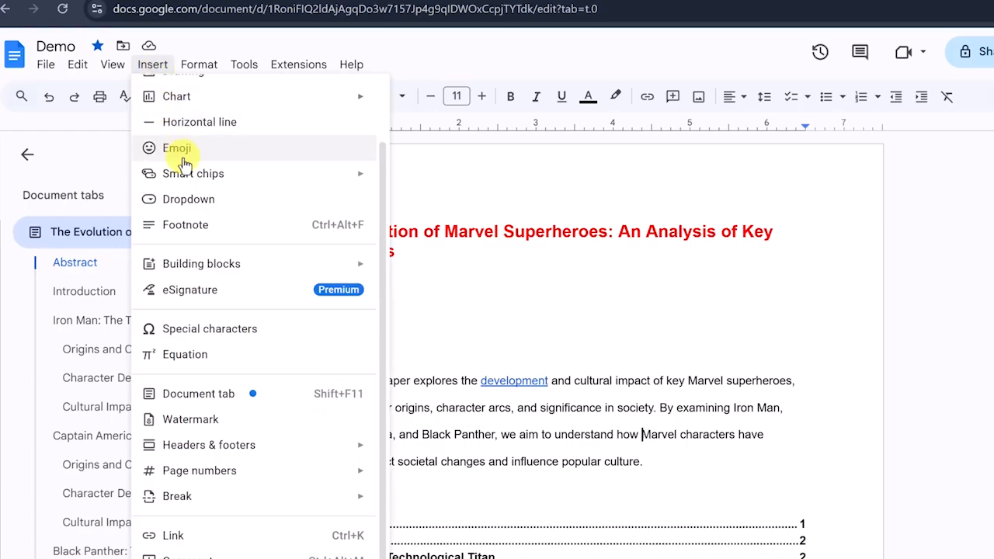
mouse_move(262, 471)
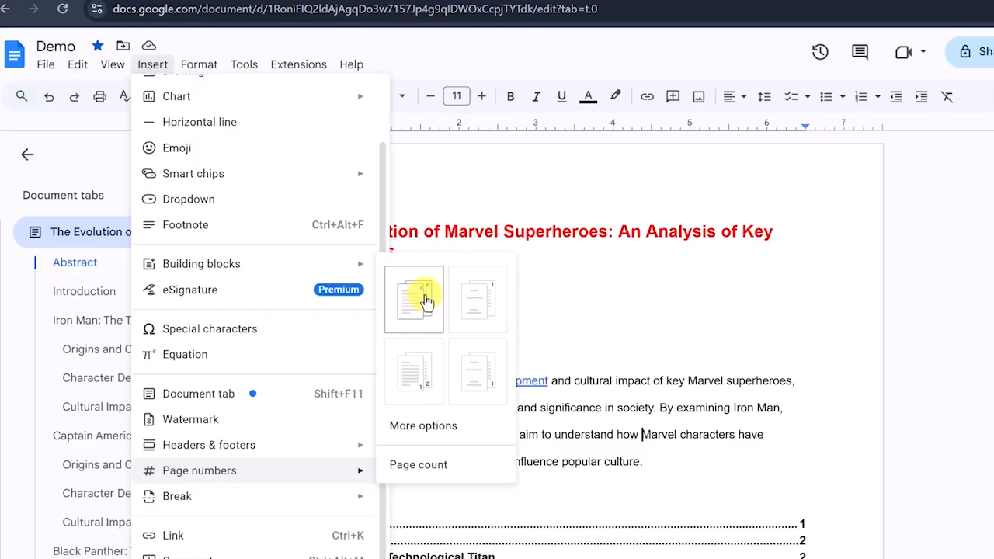
click(435, 390)
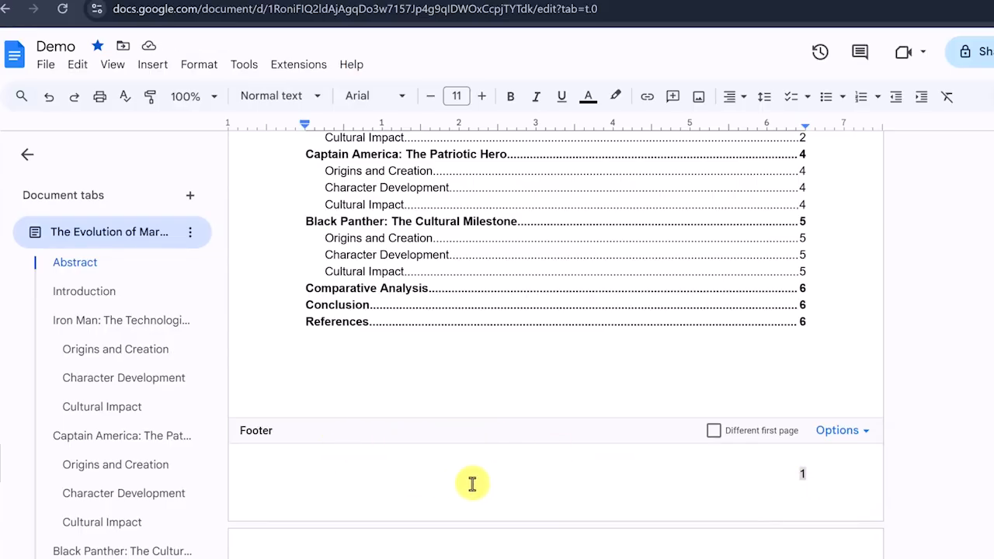
scroll(490, 453, up, 6)
scroll(508, 410, down, 20)
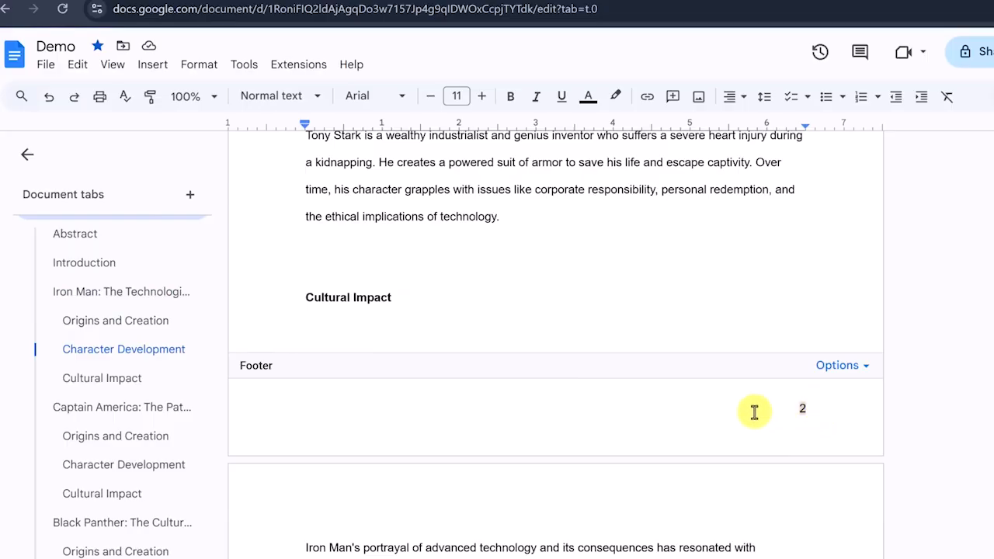
scroll(754, 410, up, 20)
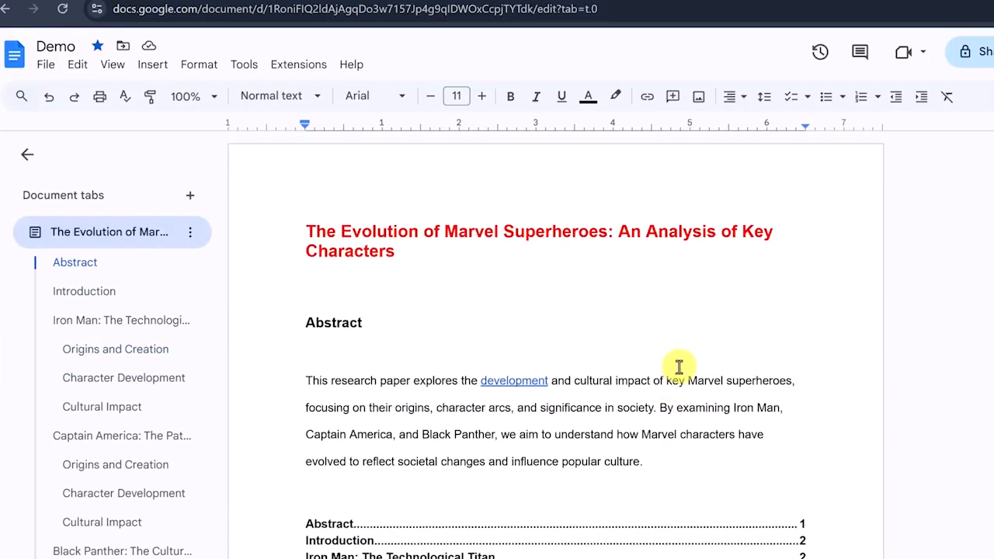
click(751, 299)
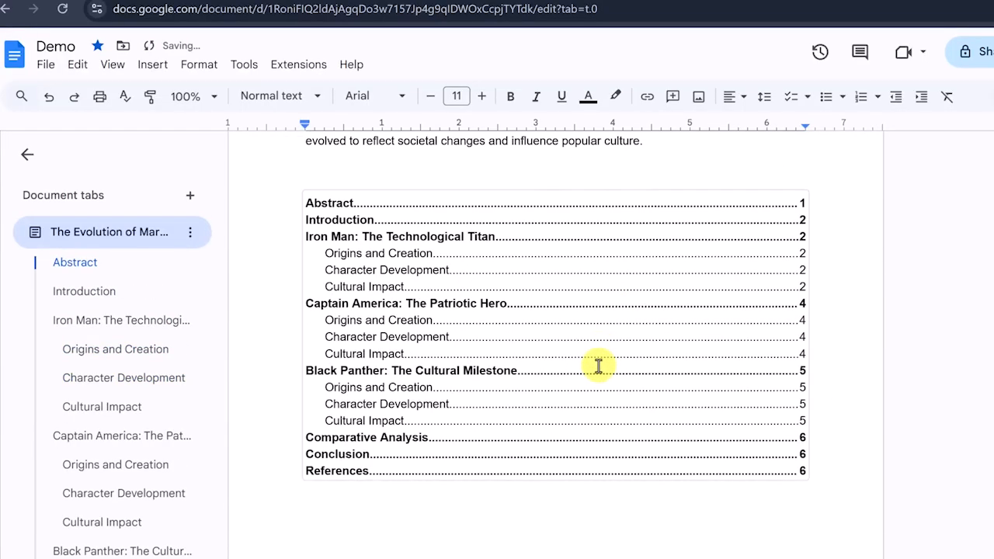
scroll(600, 373, down, 3)
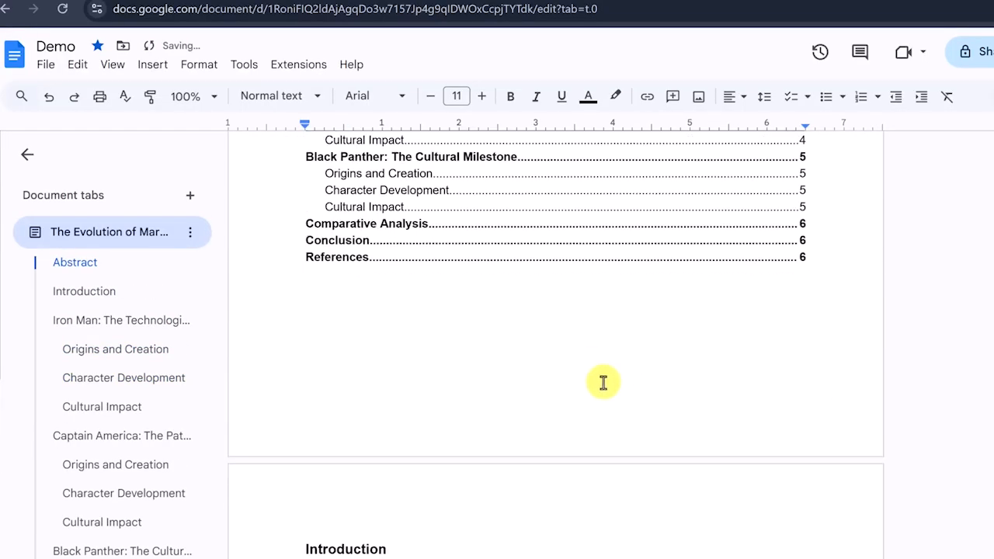
scroll(611, 390, up, 7)
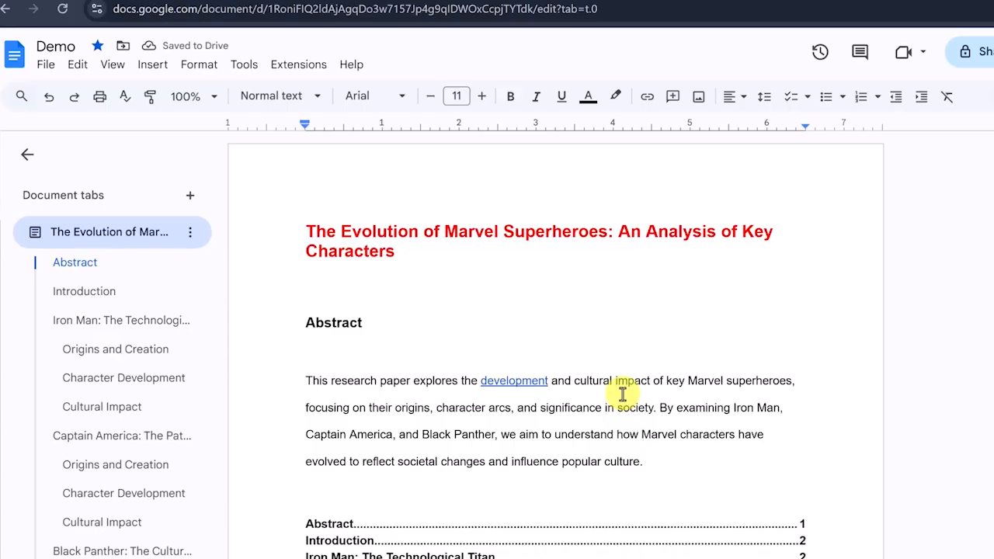
Open the page 1 footer and type the author's name into it.
double_click(382, 163)
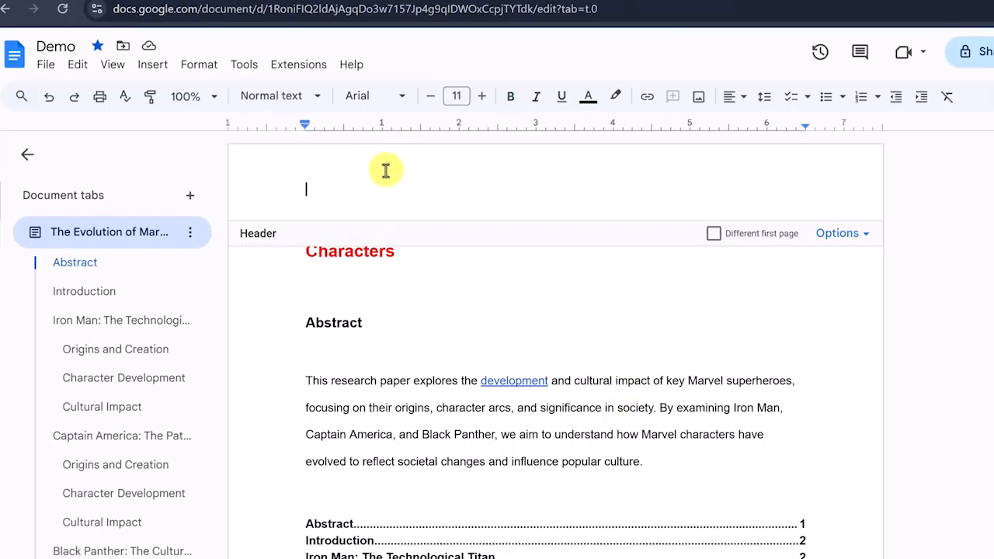
scroll(384, 264, down, 7)
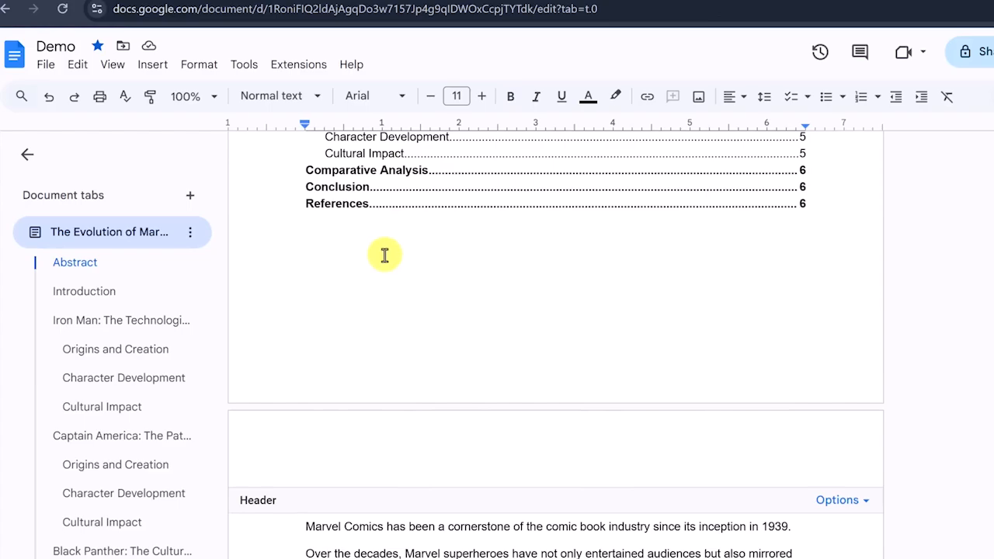
double_click(299, 374)
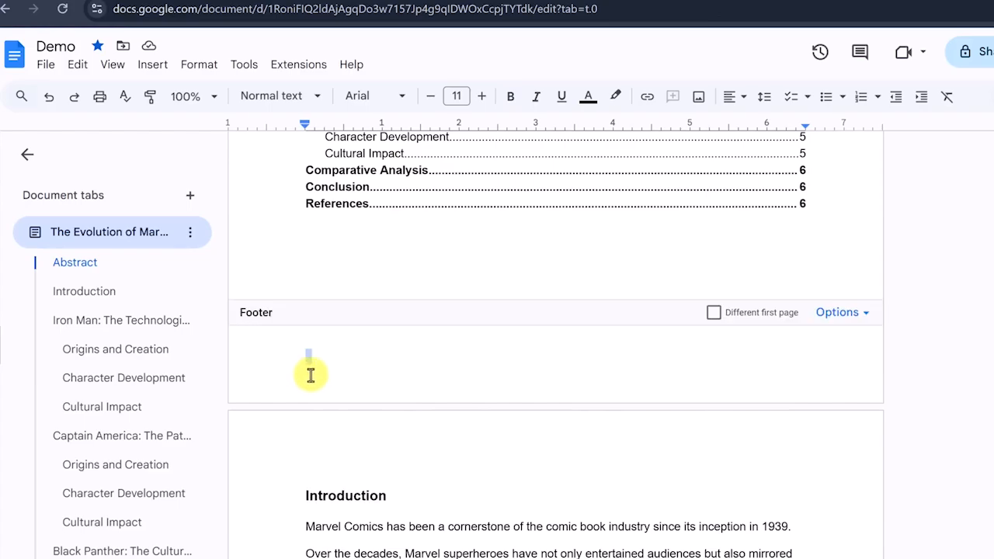
text(Jamie Keet)
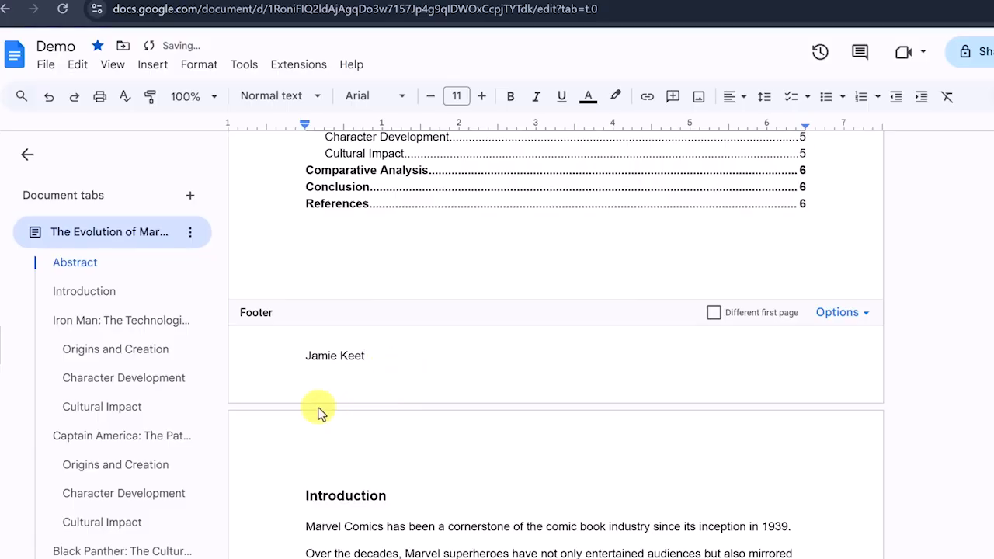
scroll(311, 409, down, 10)
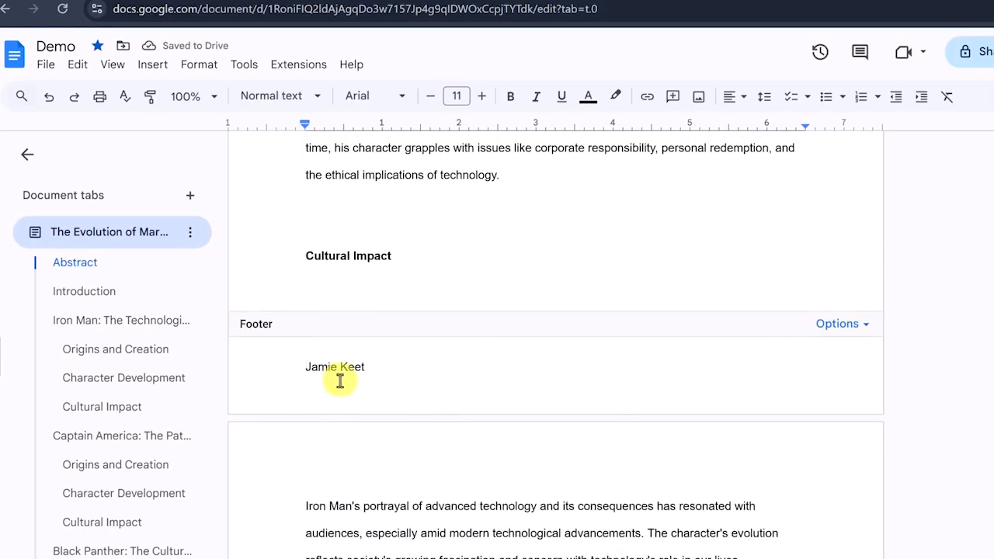
scroll(355, 378, down, 5)
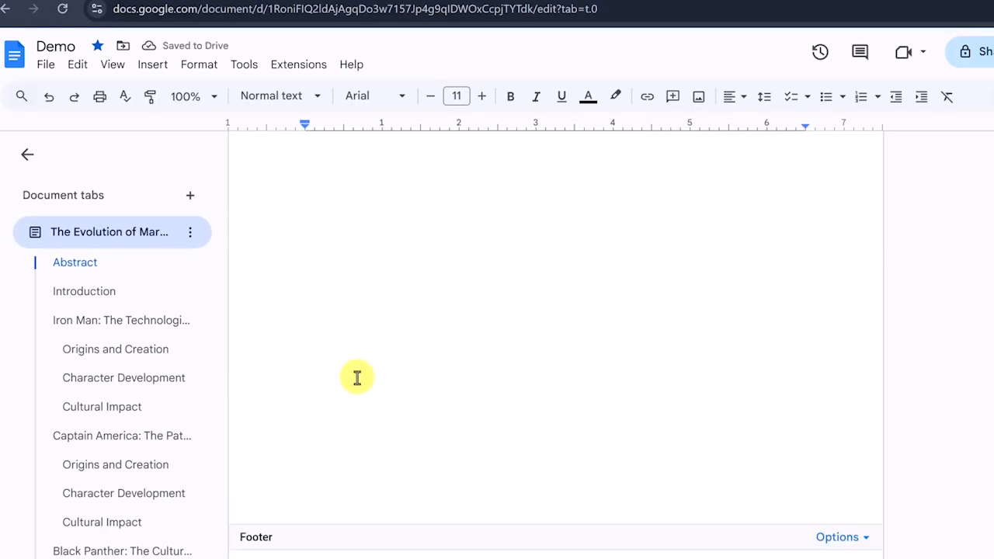
scroll(357, 378, up, 10)
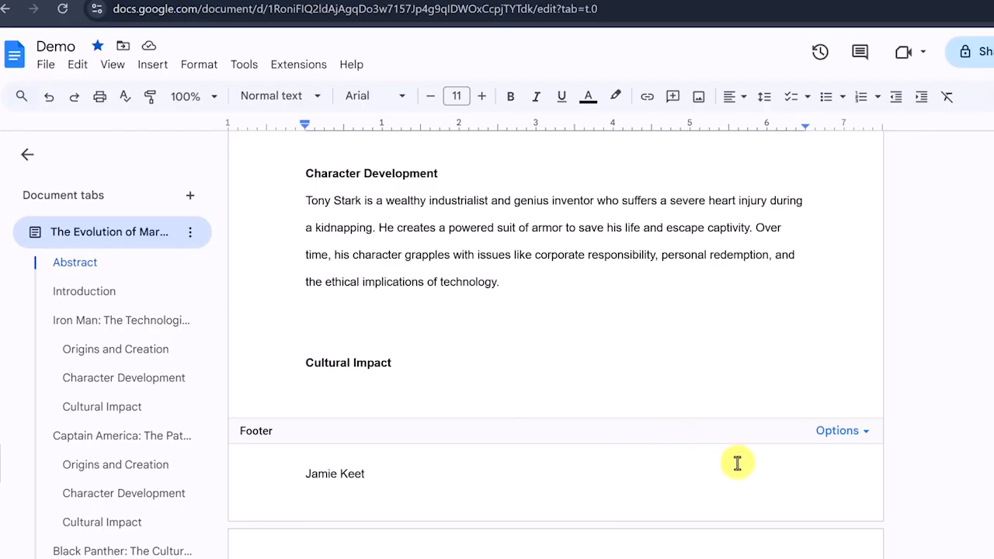
click(865, 437)
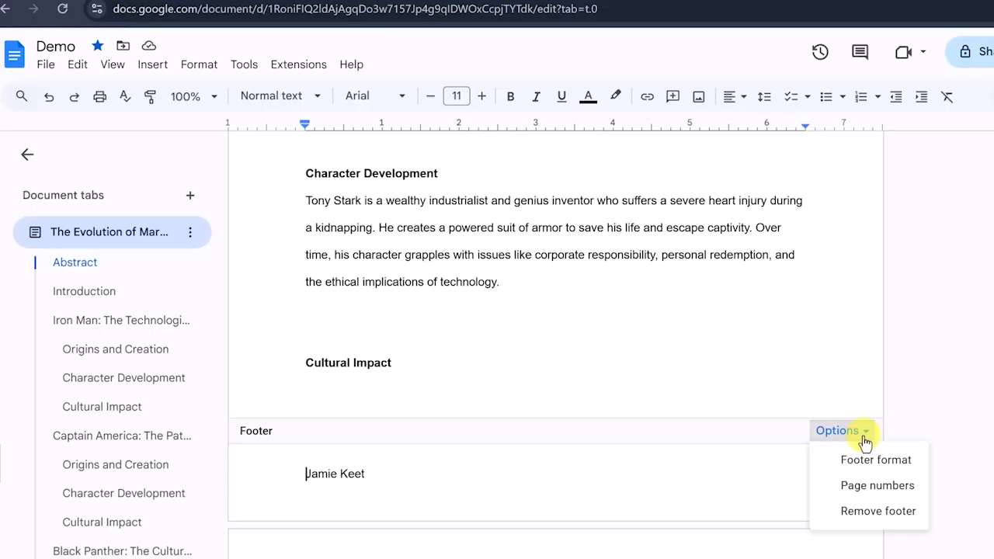
Apply footer page numbers with Show on first page turned off.
click(872, 491)
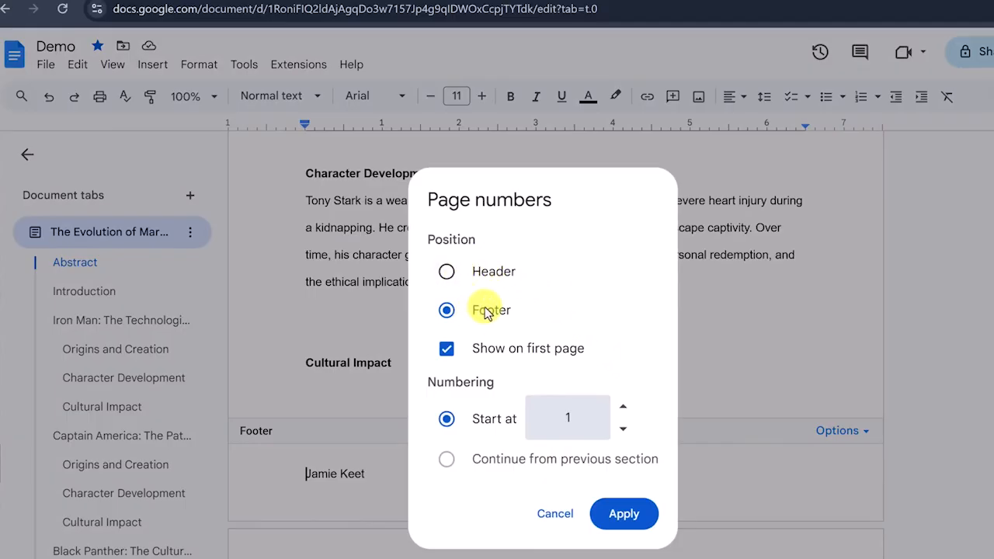
click(446, 351)
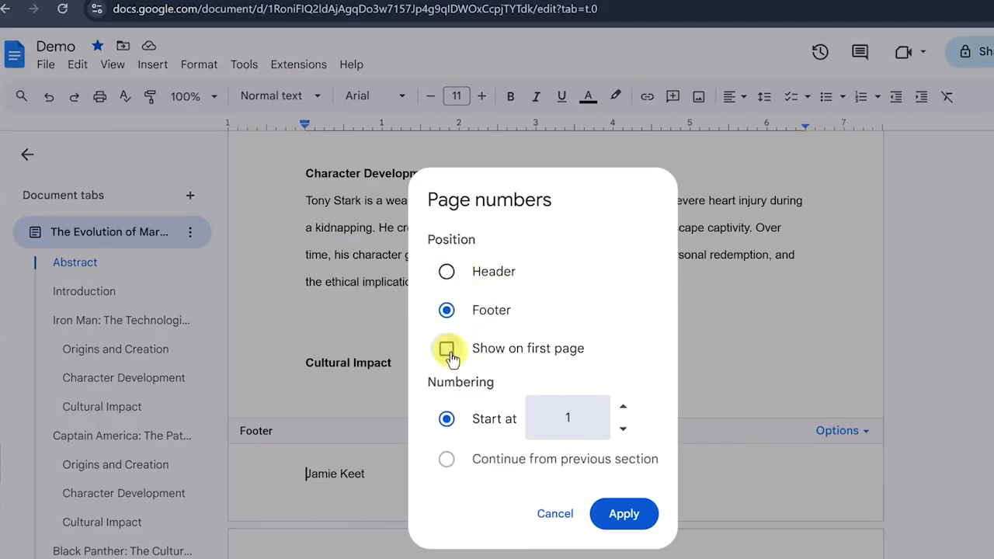
click(629, 515)
Insert a tab between the footer page number and the author's name, then review the footers.
click(601, 487)
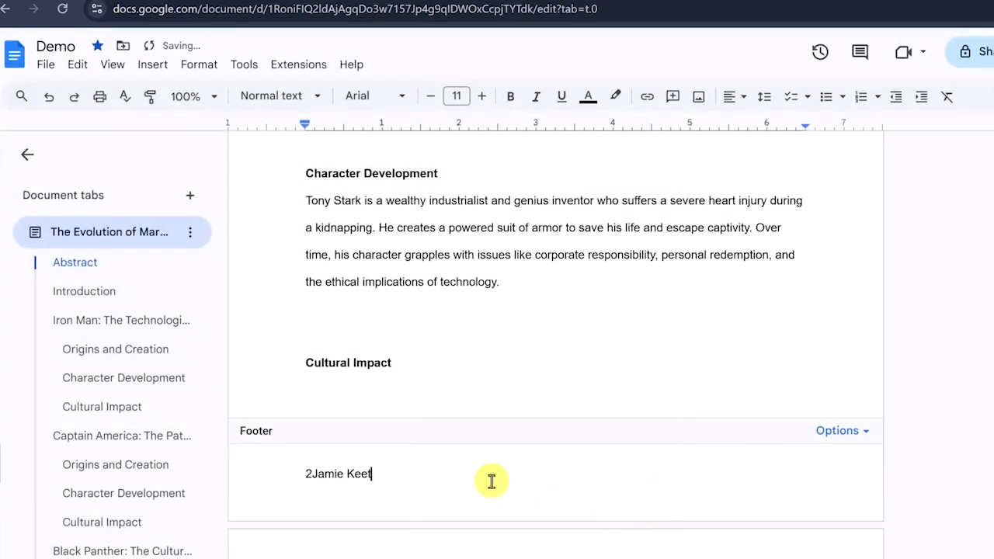
click(314, 477)
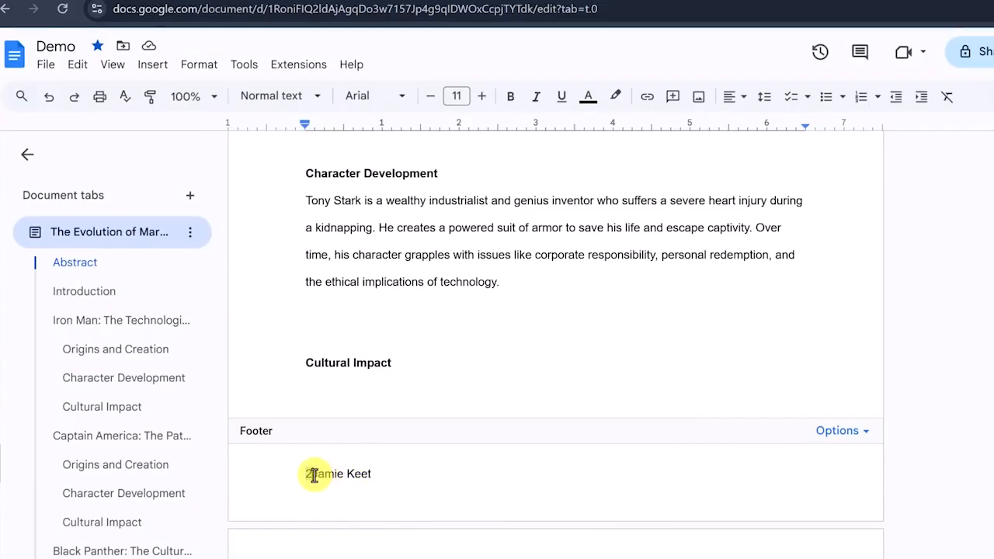
key(Tab)
scroll(418, 504, down, 10)
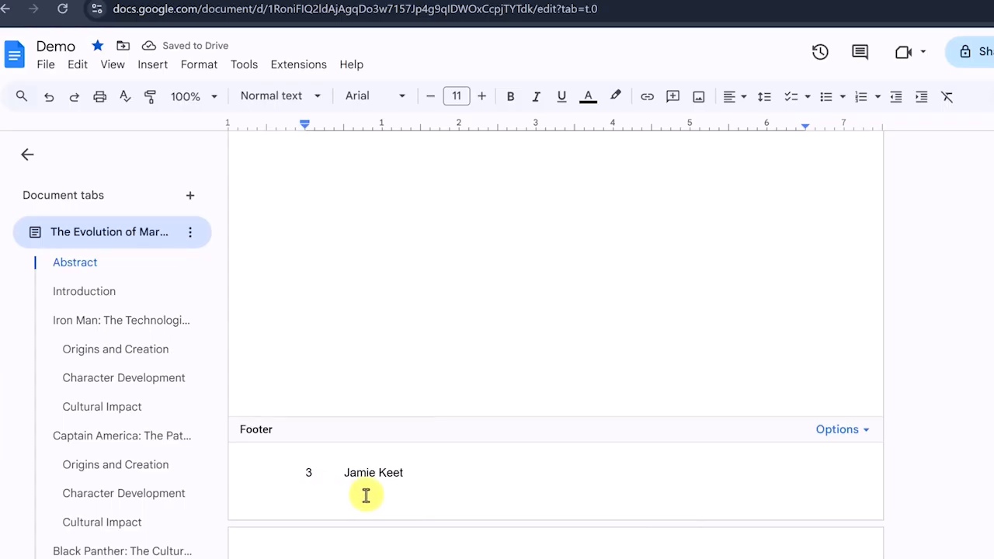
scroll(365, 501, down, 7)
scroll(372, 503, up, 2)
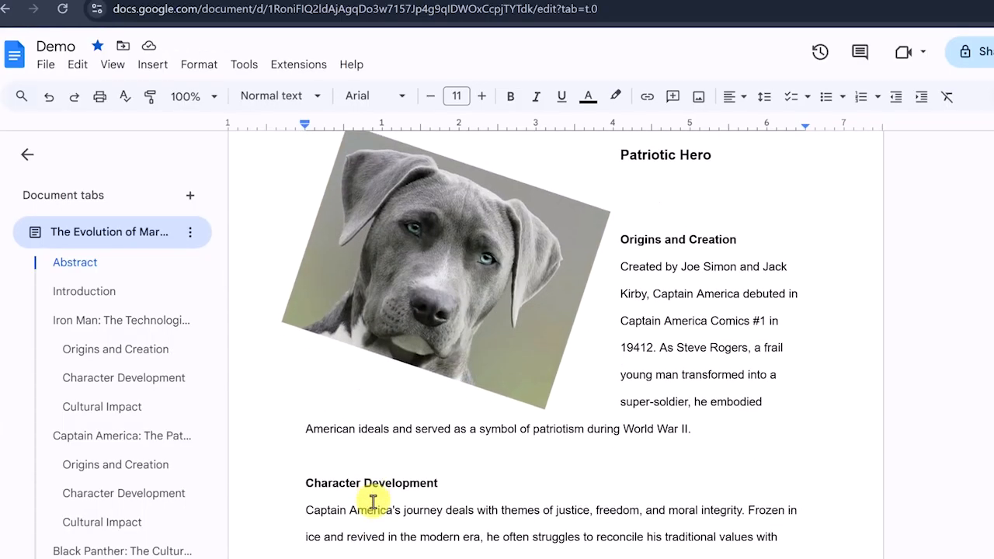
scroll(372, 503, down, 3)
scroll(372, 503, up, 8)
scroll(374, 503, down, 10)
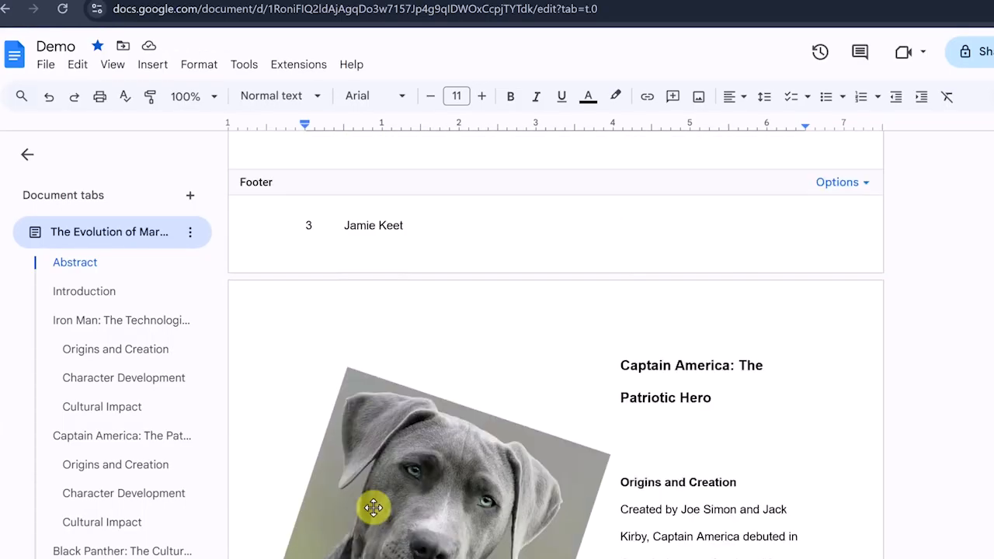
scroll(383, 483, down, 3)
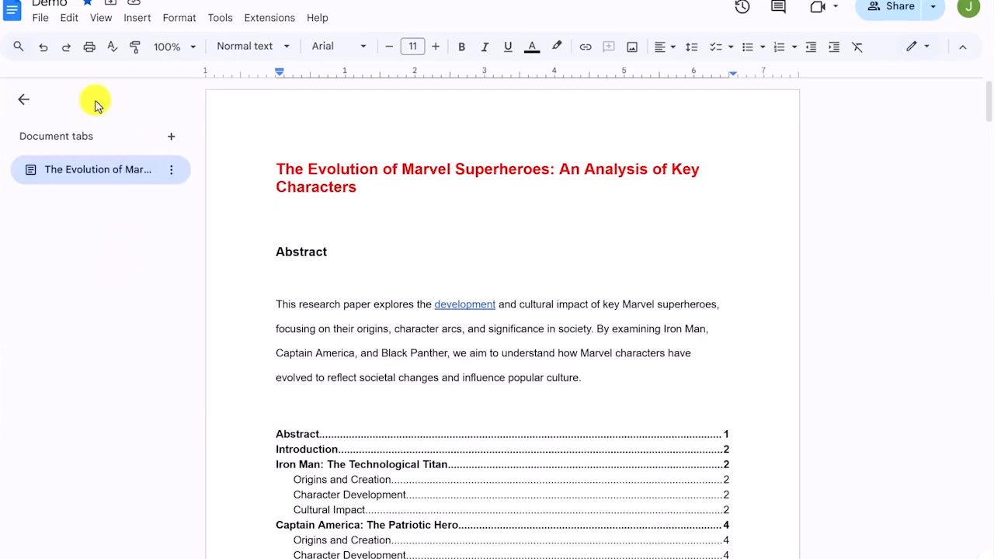
In version history, preview the 12:47 PM, 12:43 PM and 12:40 PM versions.
click(44, 24)
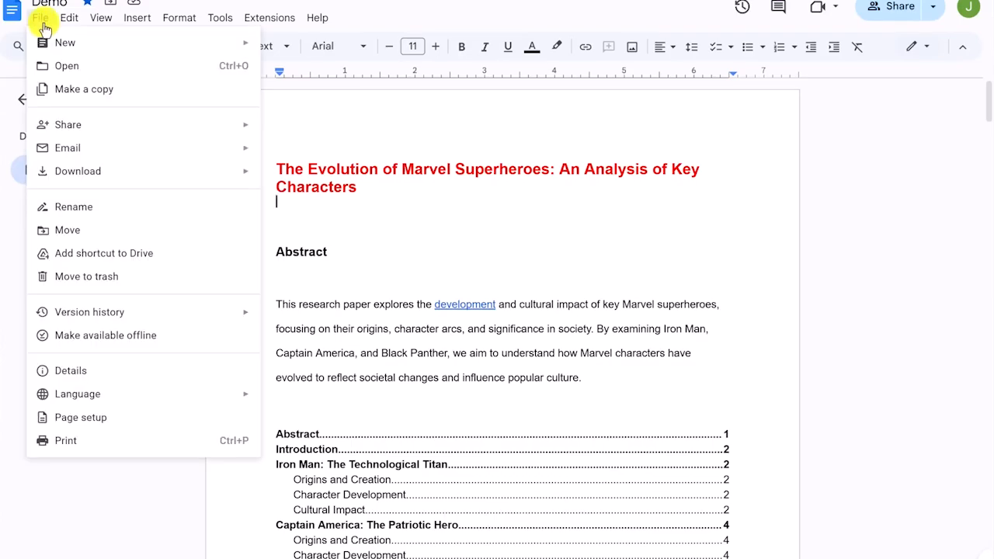
mouse_move(145, 315)
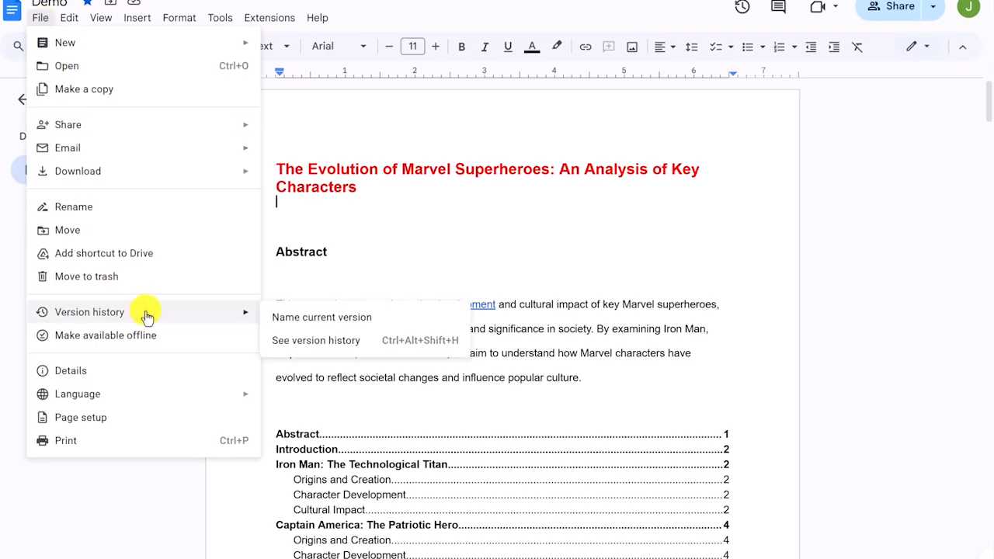
click(320, 346)
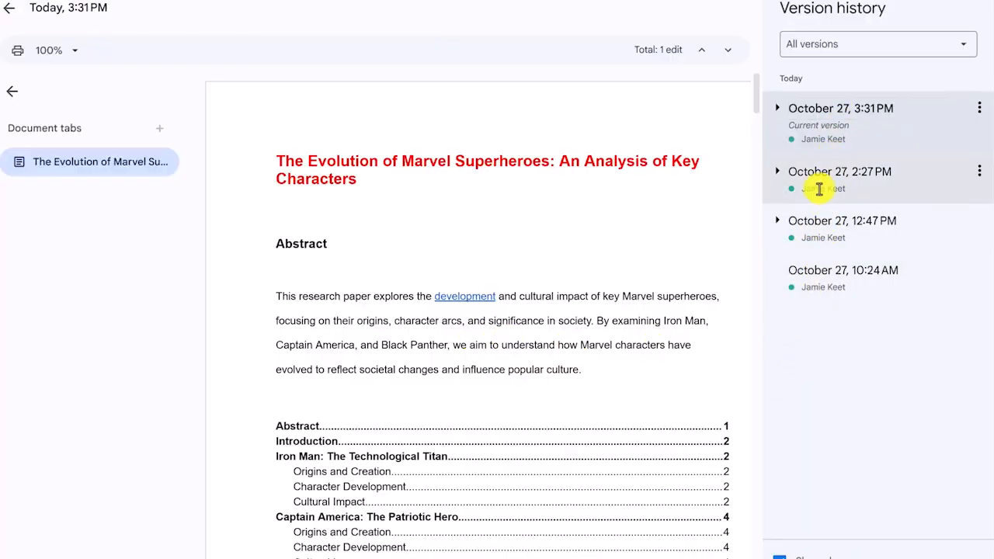
click(828, 227)
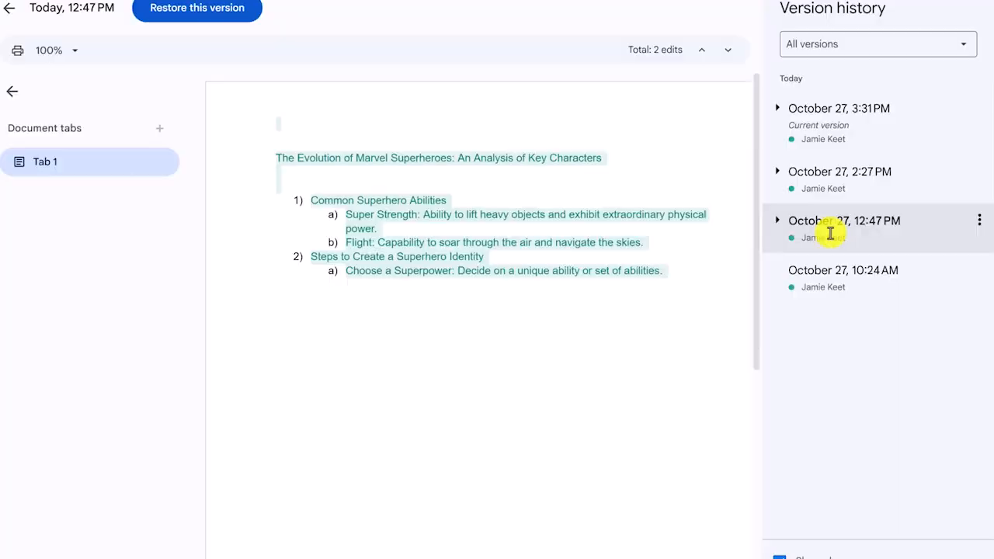
click(778, 221)
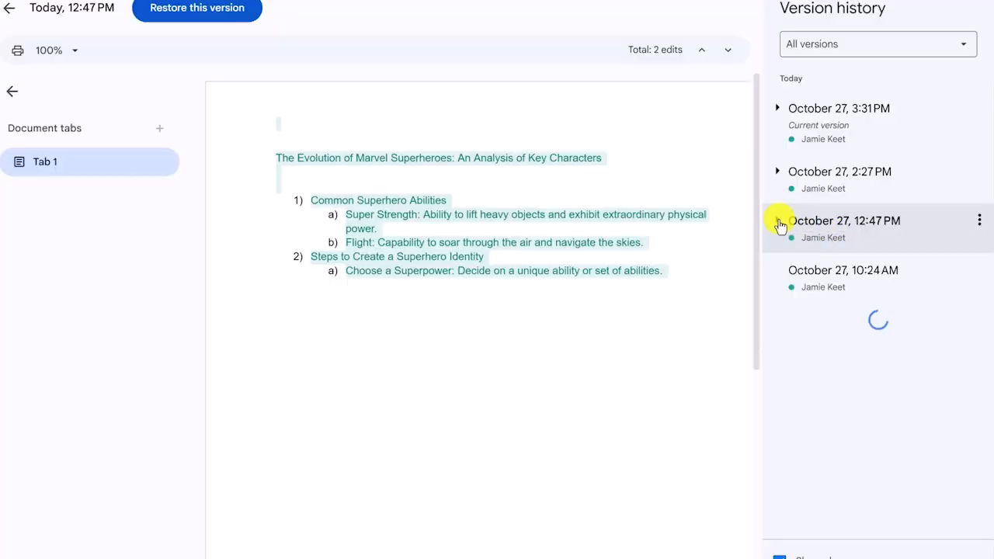
click(821, 380)
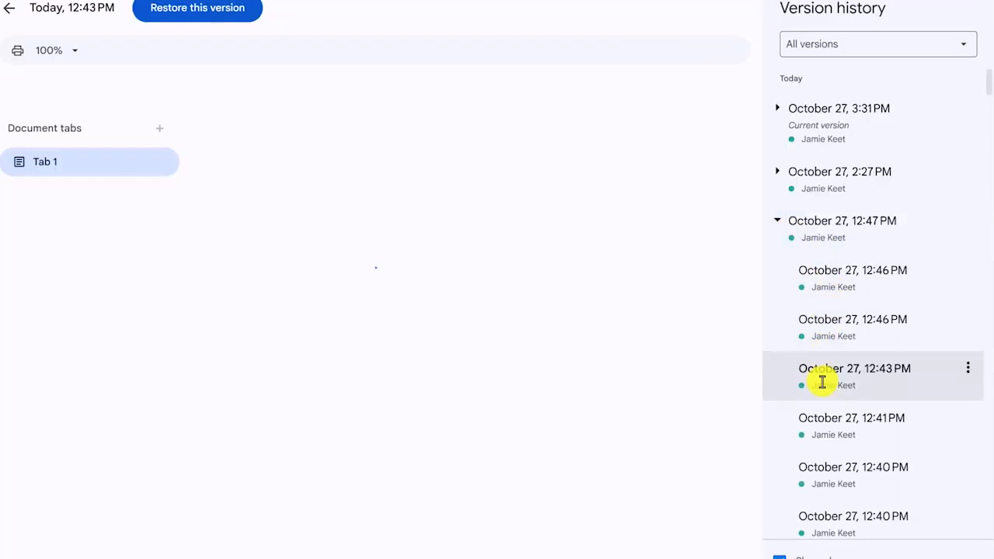
click(834, 461)
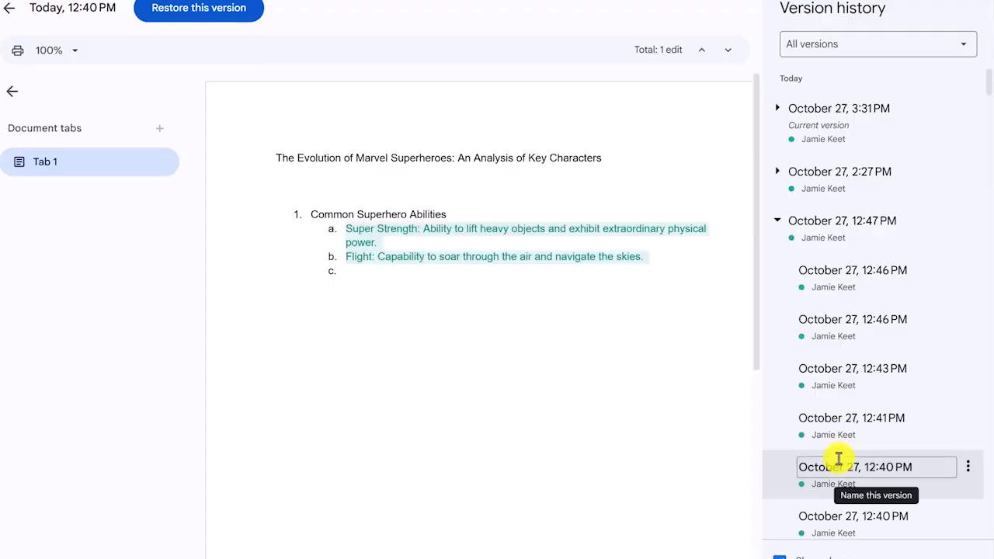
Expand the earlier versions and bring up the 1:27 PM version's actions.
click(853, 268)
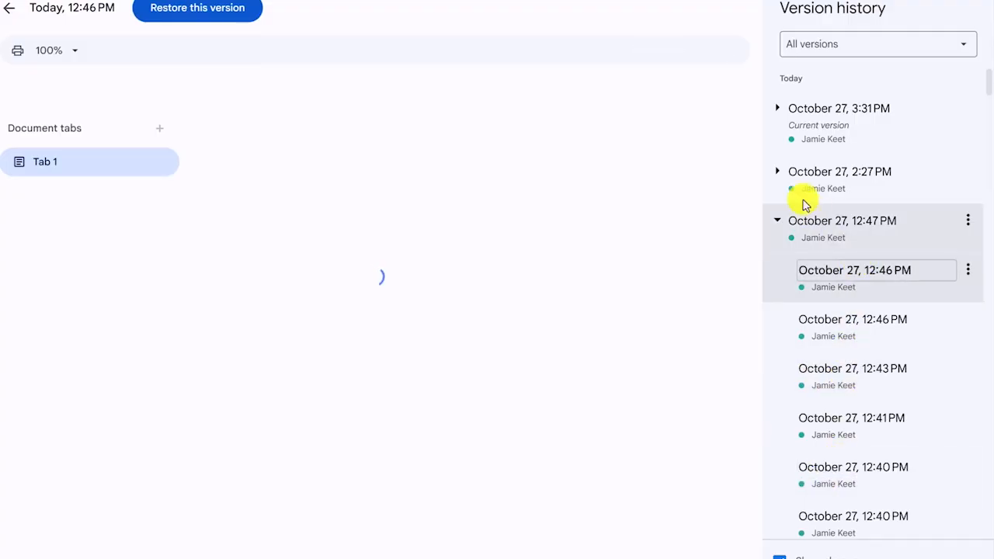
click(776, 177)
scroll(776, 175, down, 10)
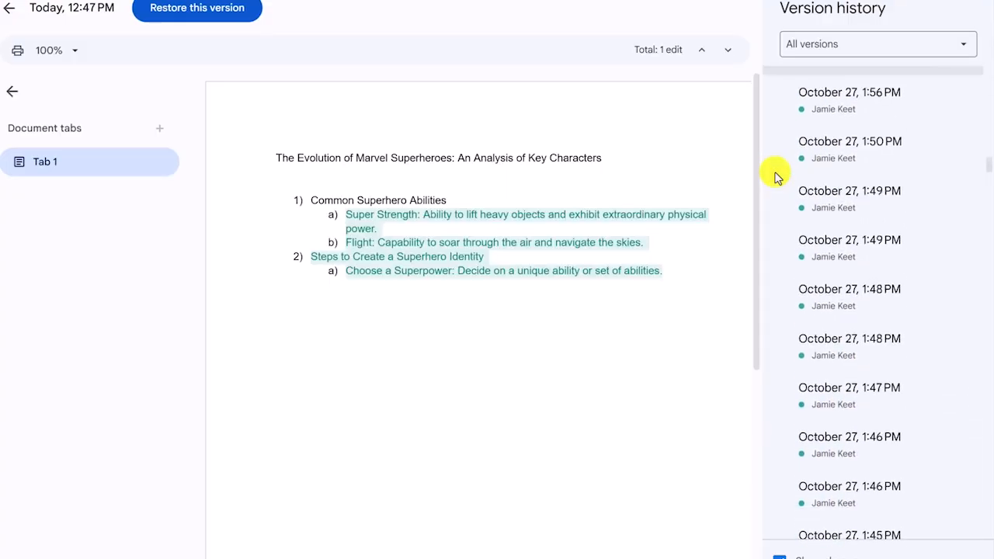
click(834, 305)
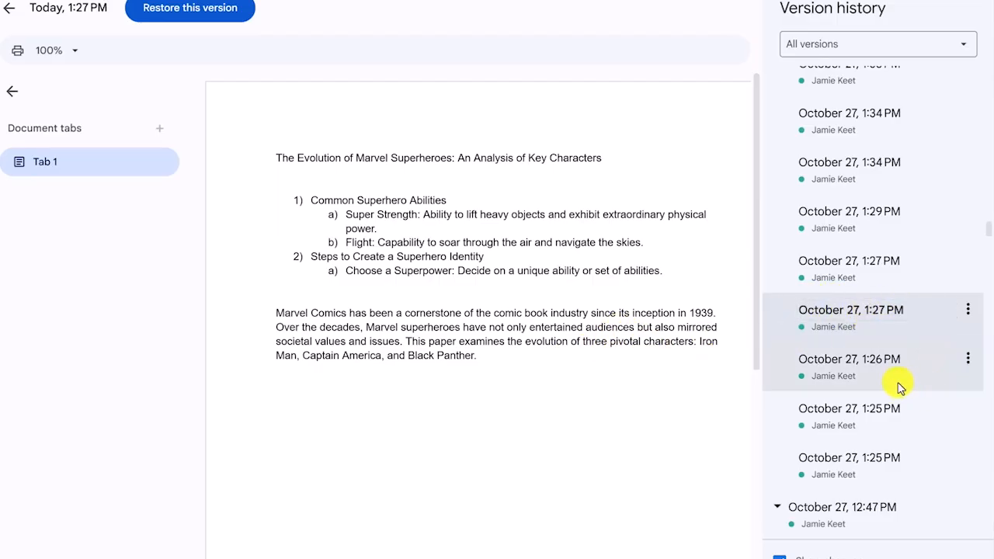
click(967, 310)
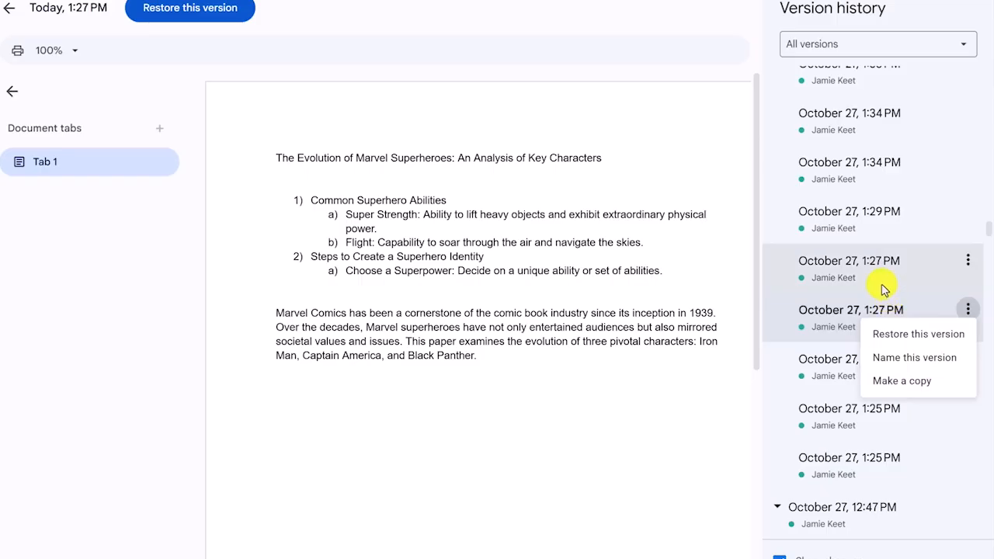
scroll(822, 299, down, 2)
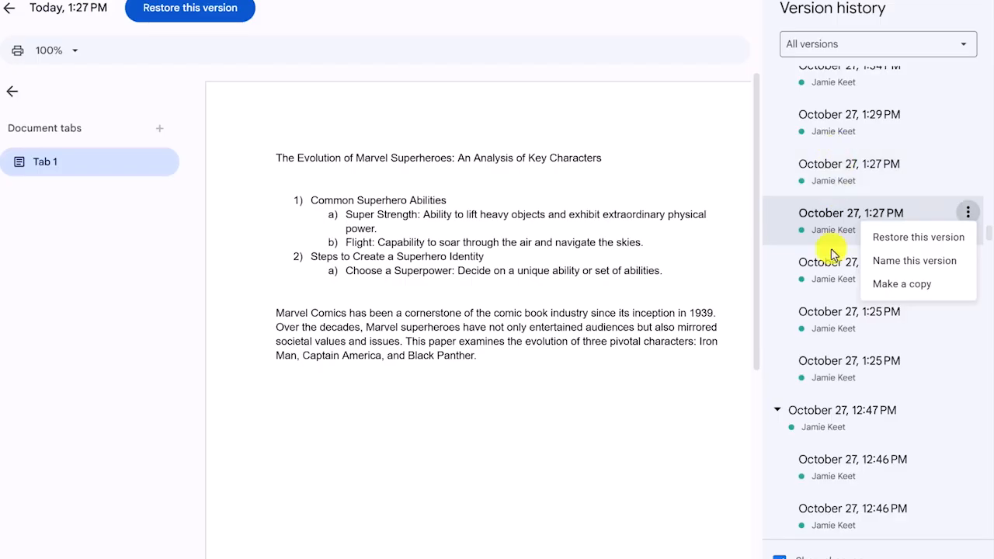
scroll(833, 392, down, 3)
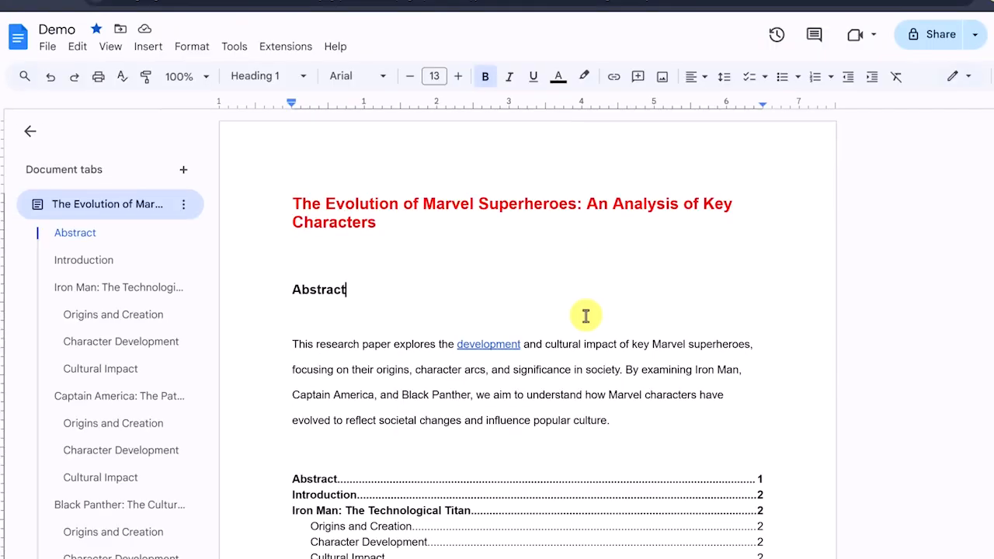
click(234, 48)
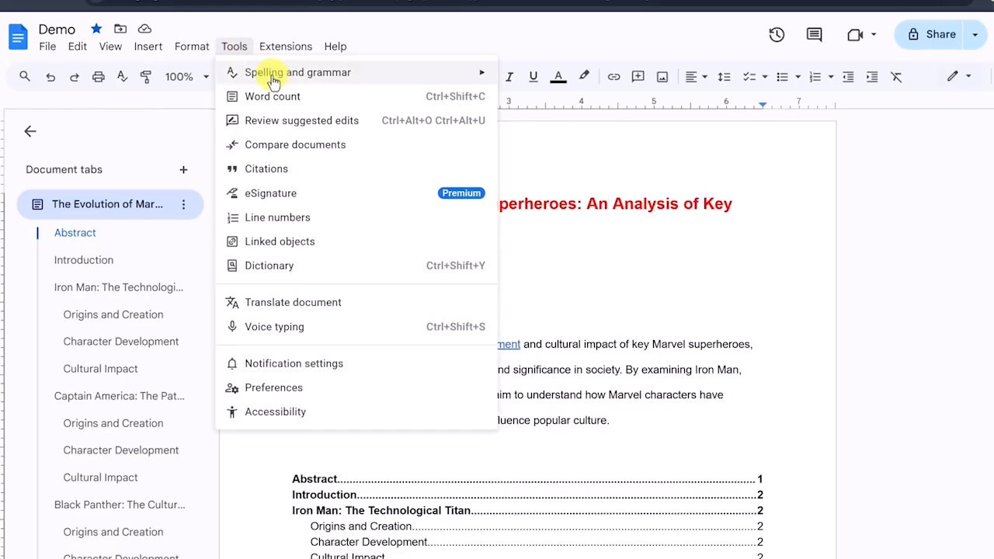
mouse_move(279, 76)
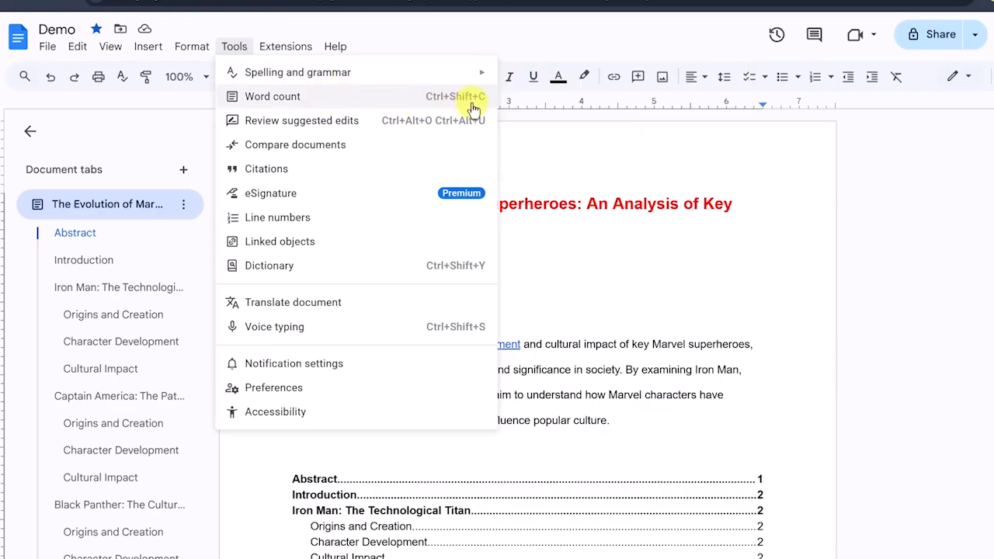
click(350, 106)
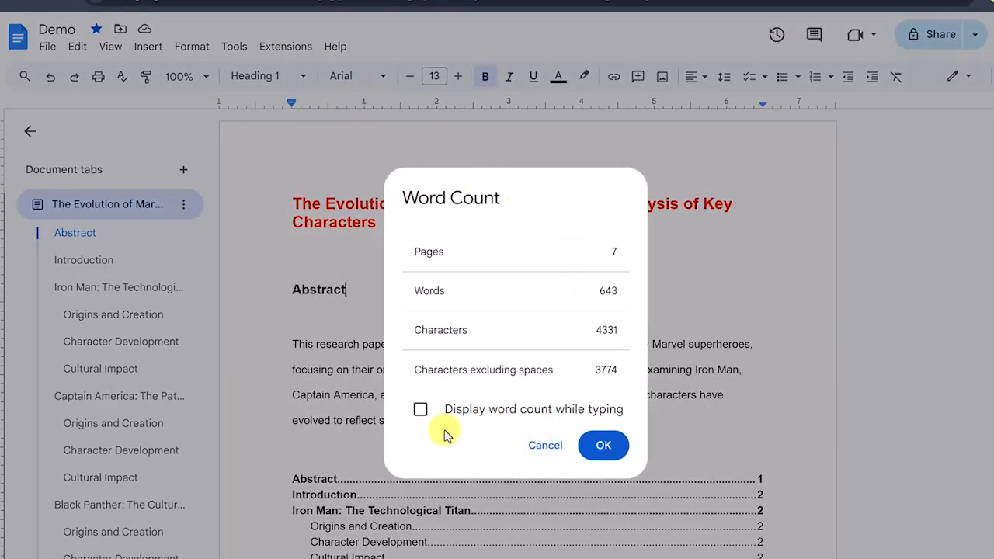
click(601, 449)
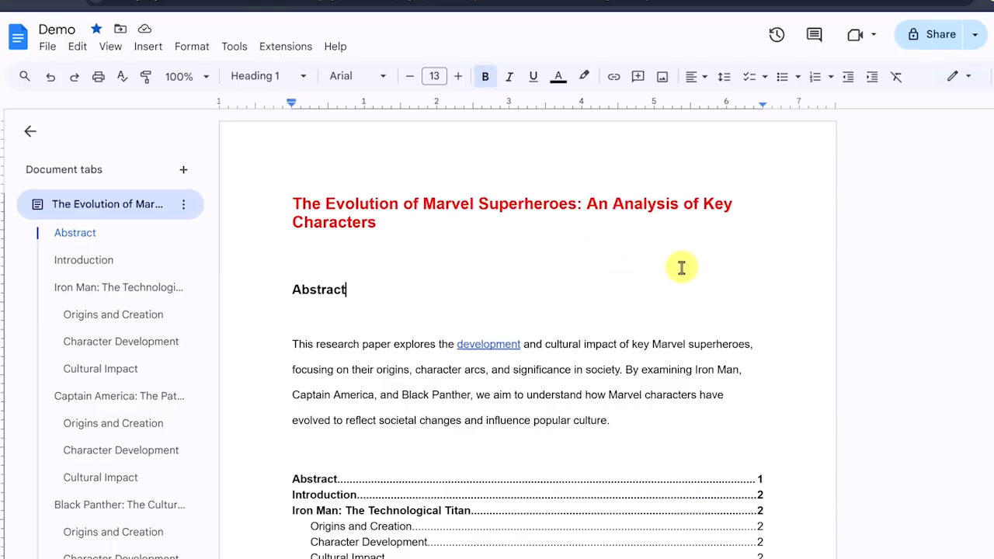
Share the Demo document with the suggested collaborator as Editor and send the invitation.
click(941, 36)
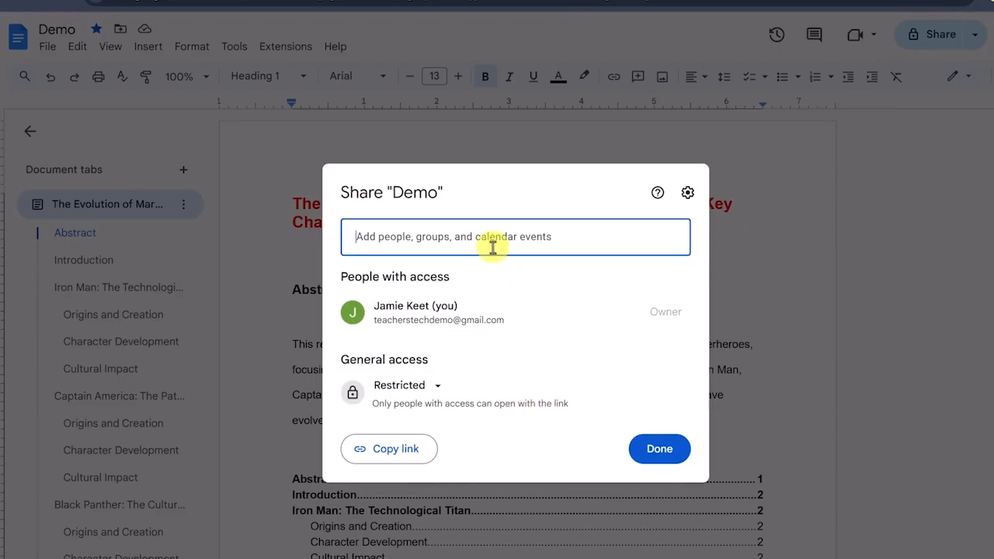
mouse_move(540, 326)
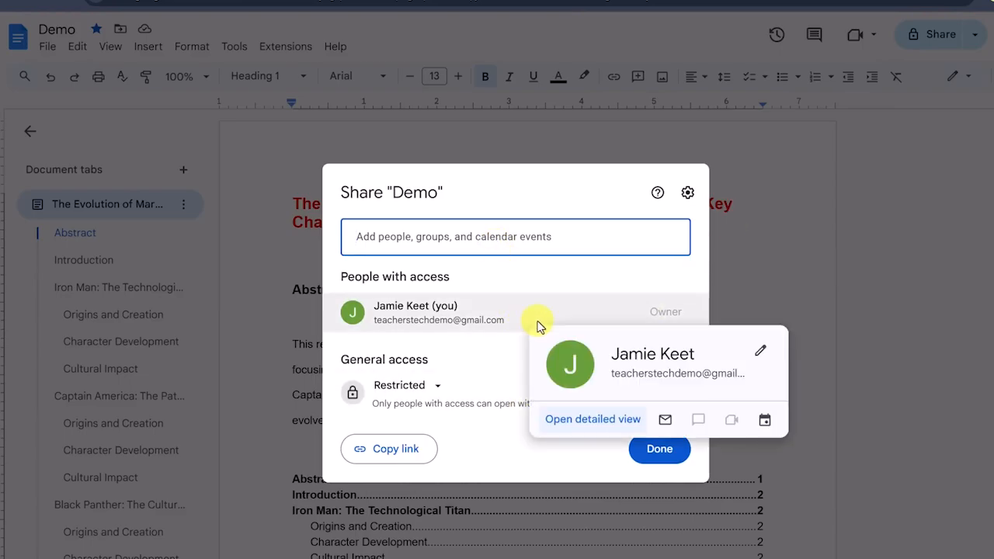
text(jam)
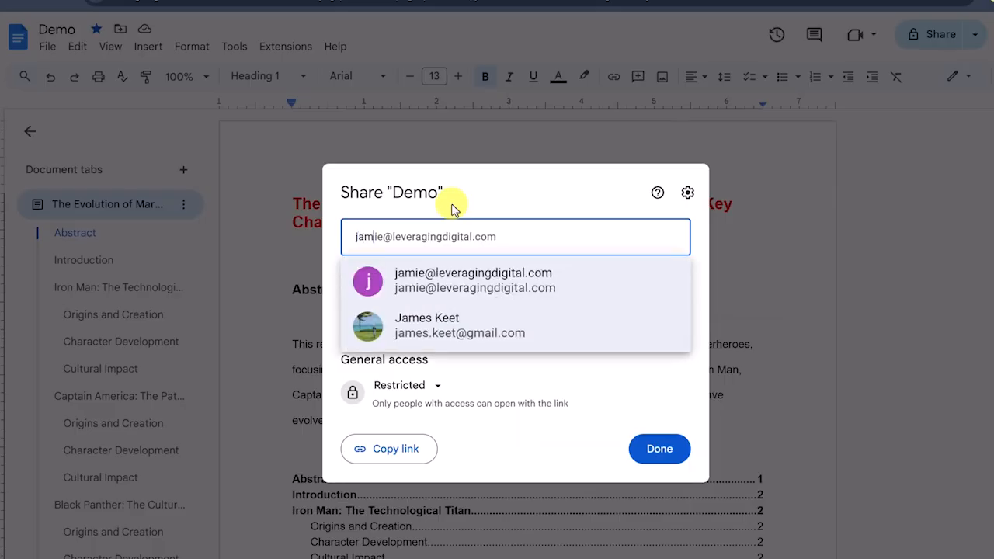
click(469, 322)
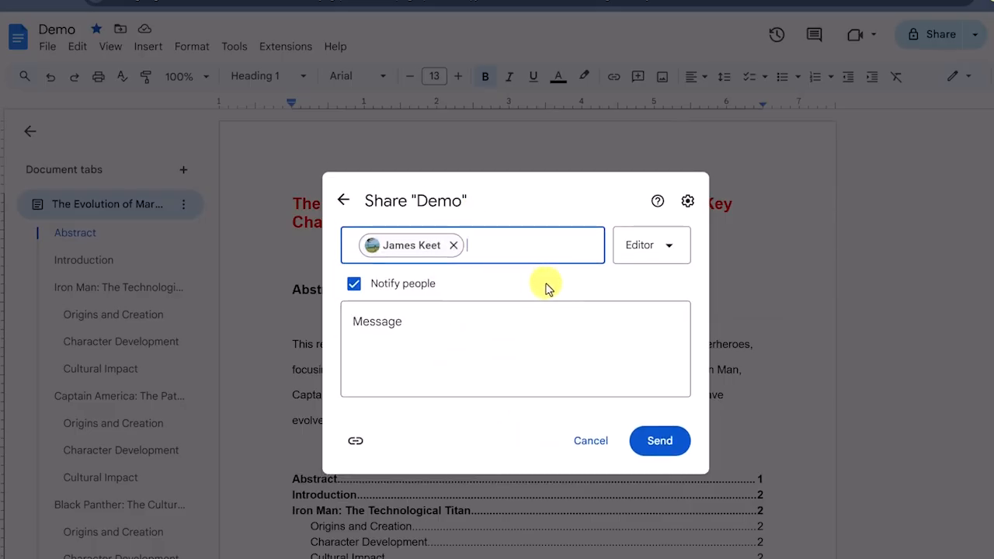
click(669, 247)
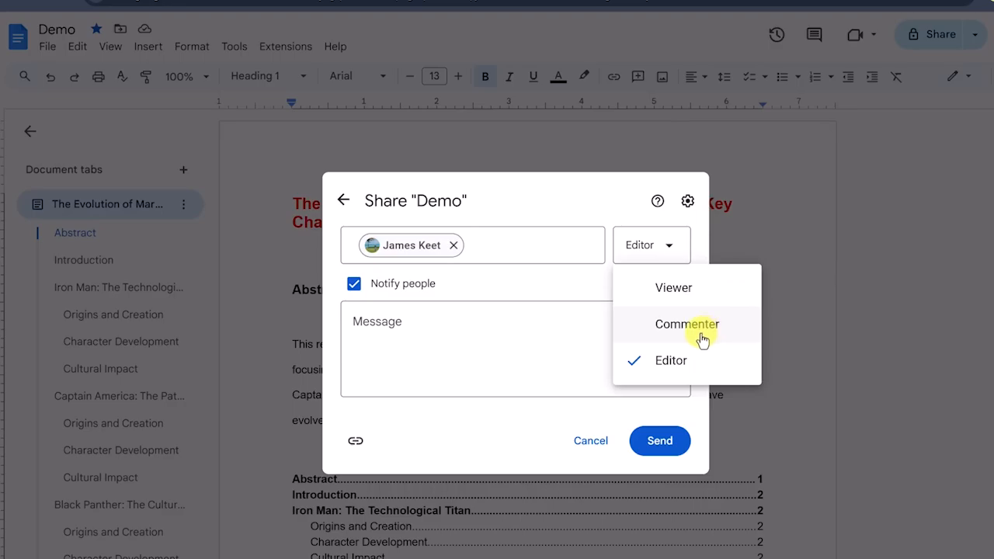
click(469, 342)
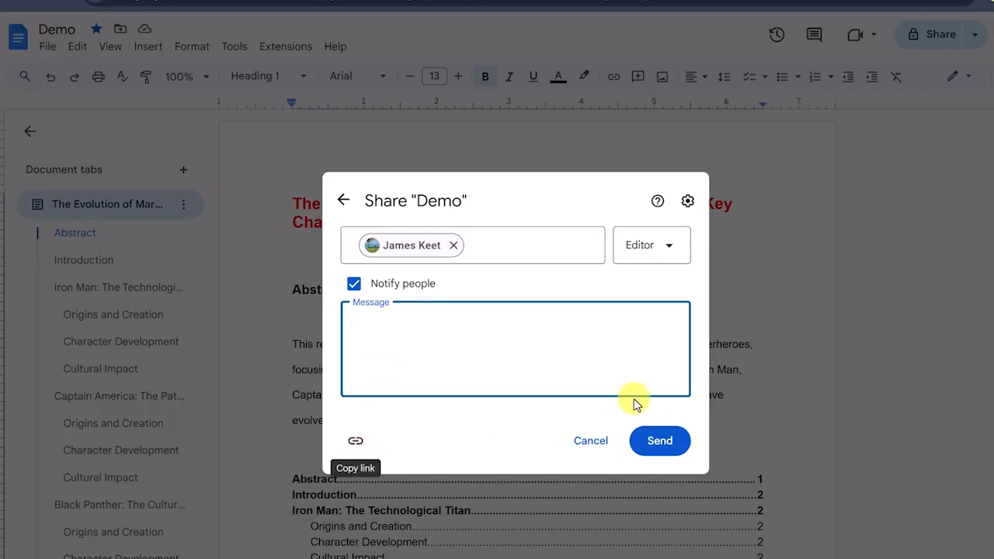
click(673, 454)
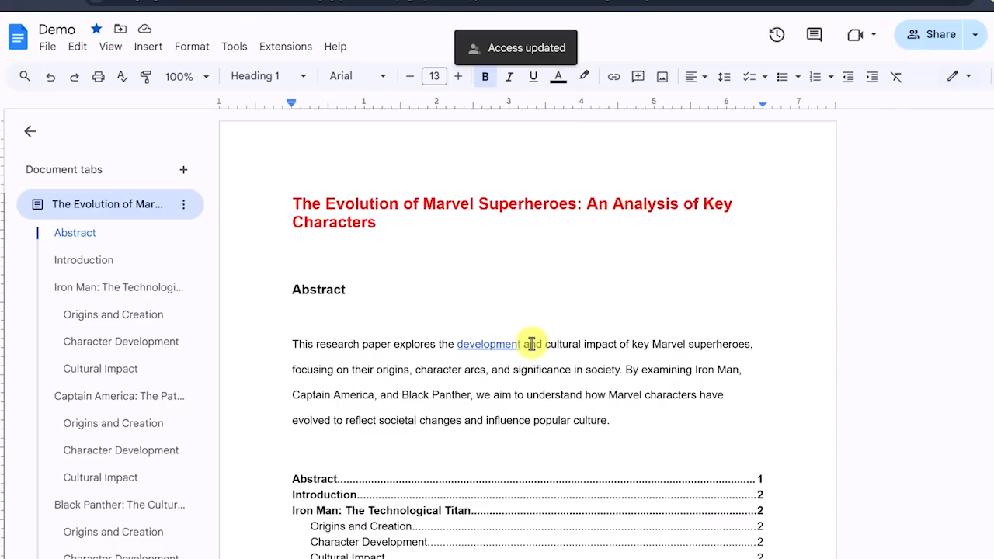
Post a 'Change this' comment on the Abstract's word Marvel, then resolve it.
drag(649, 344, 687, 346)
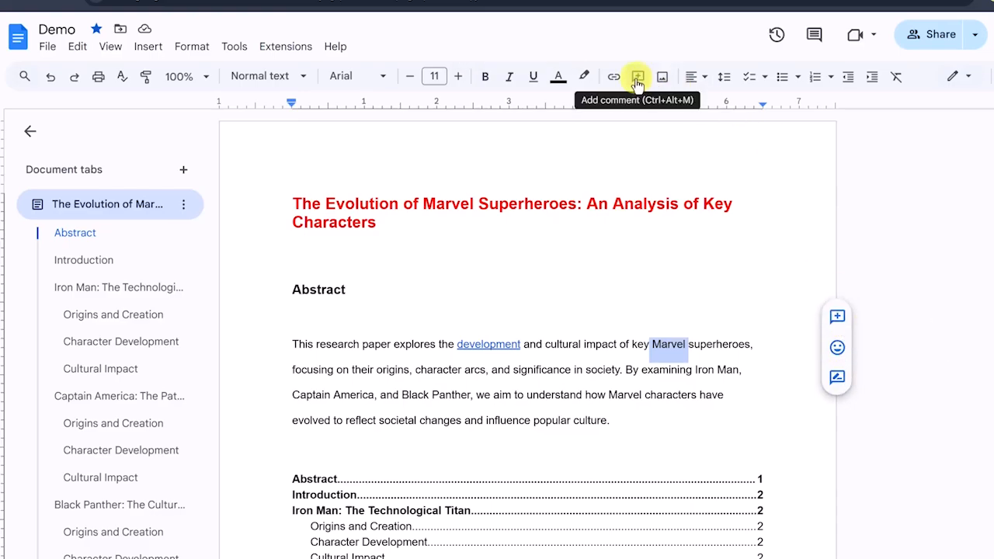
click(836, 316)
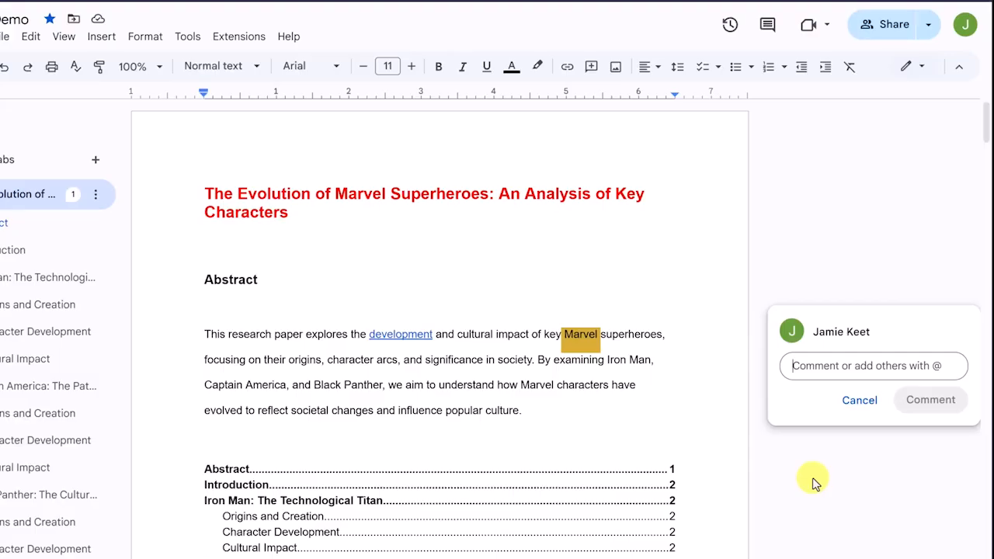
text(Chn)
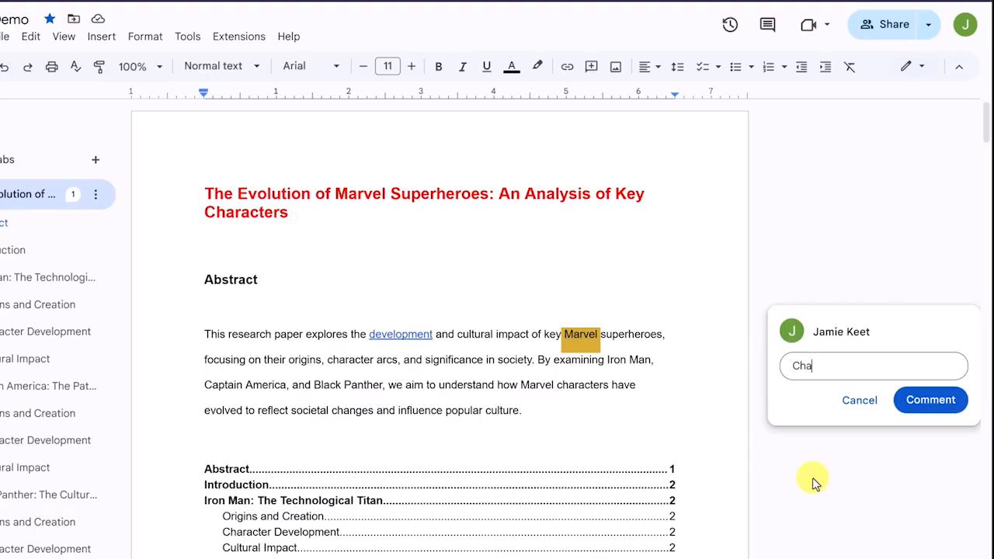
text(gne)
text(nge this)
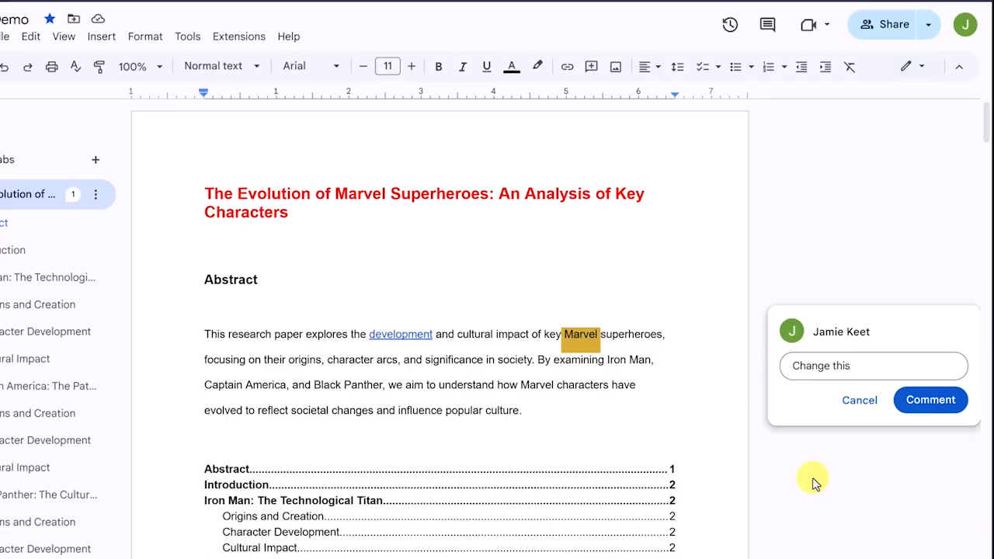
click(939, 399)
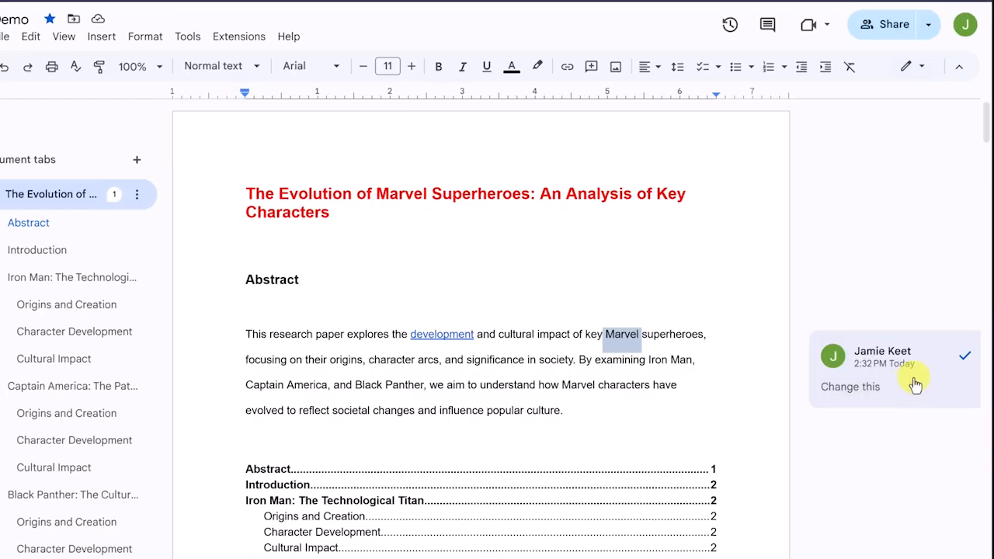
click(963, 359)
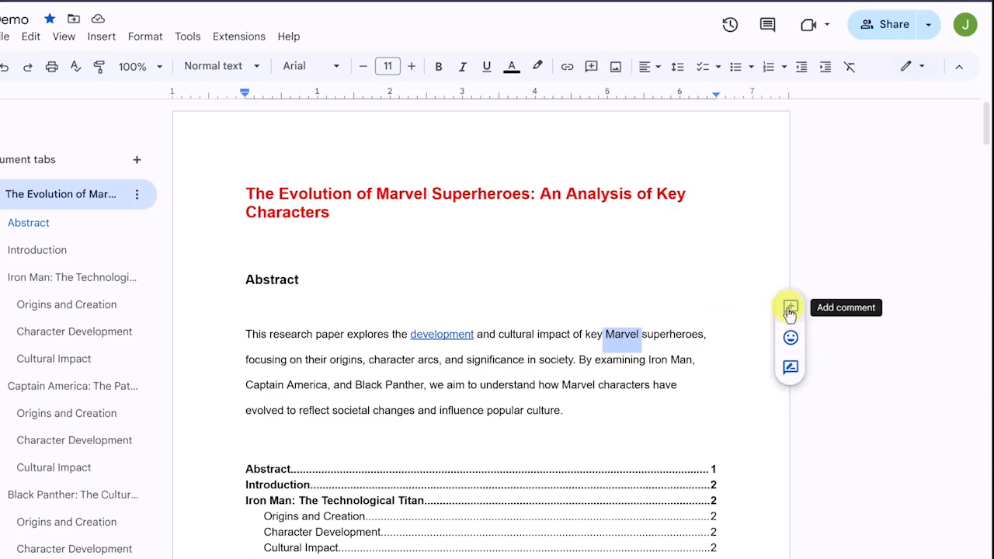
click(790, 309)
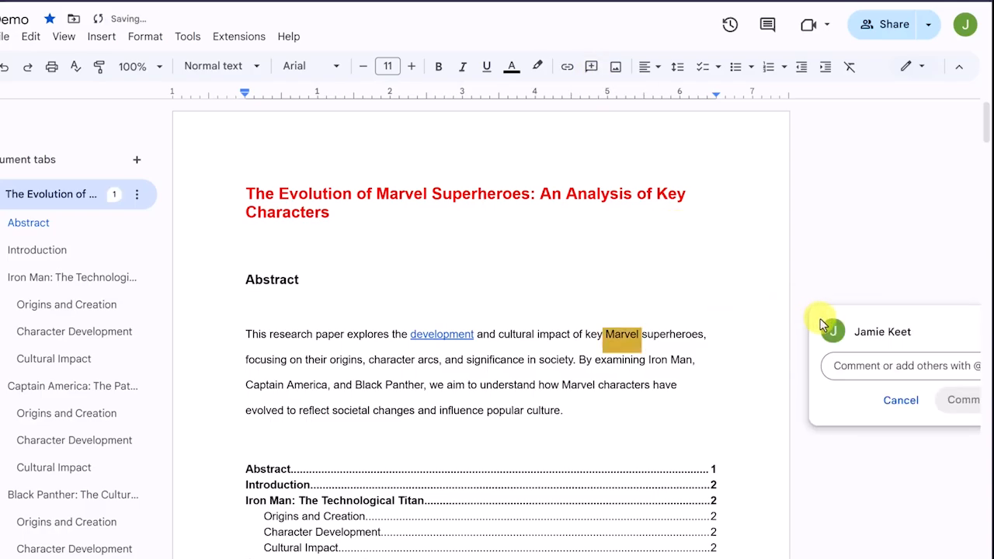
text(@)
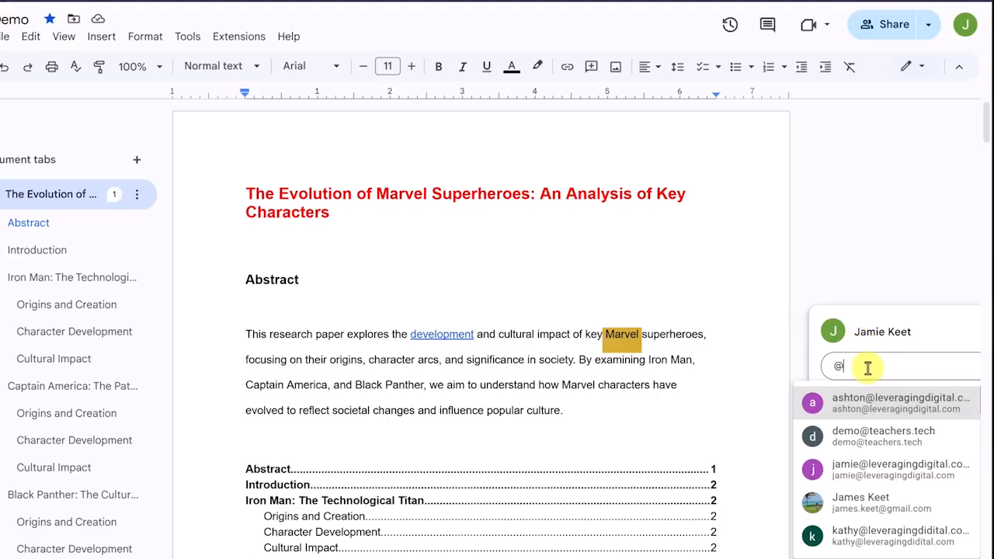
click(869, 439)
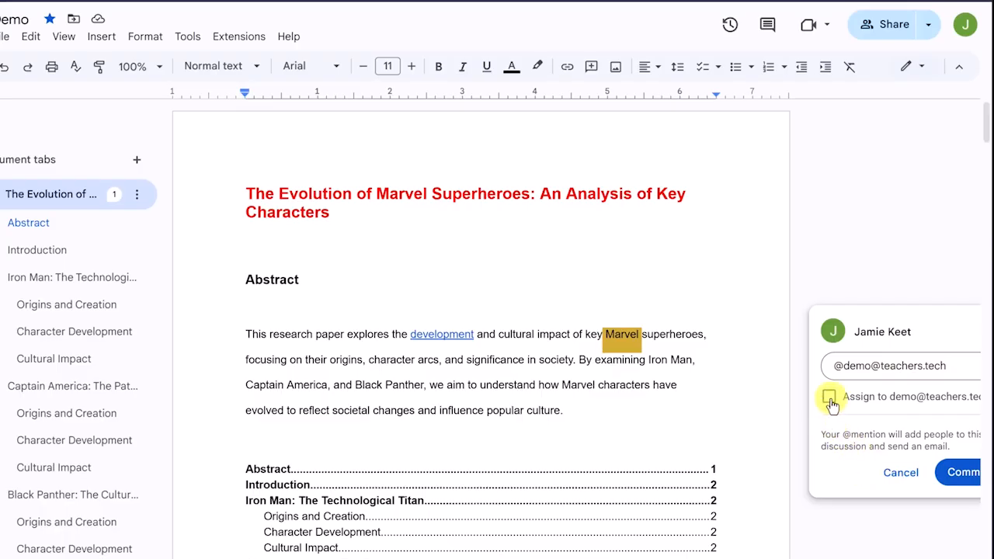
click(889, 472)
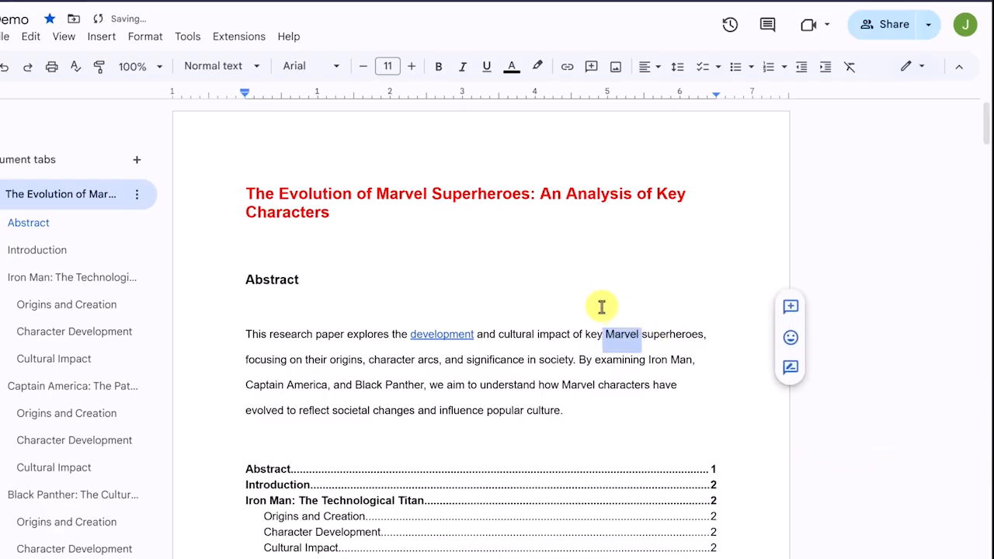